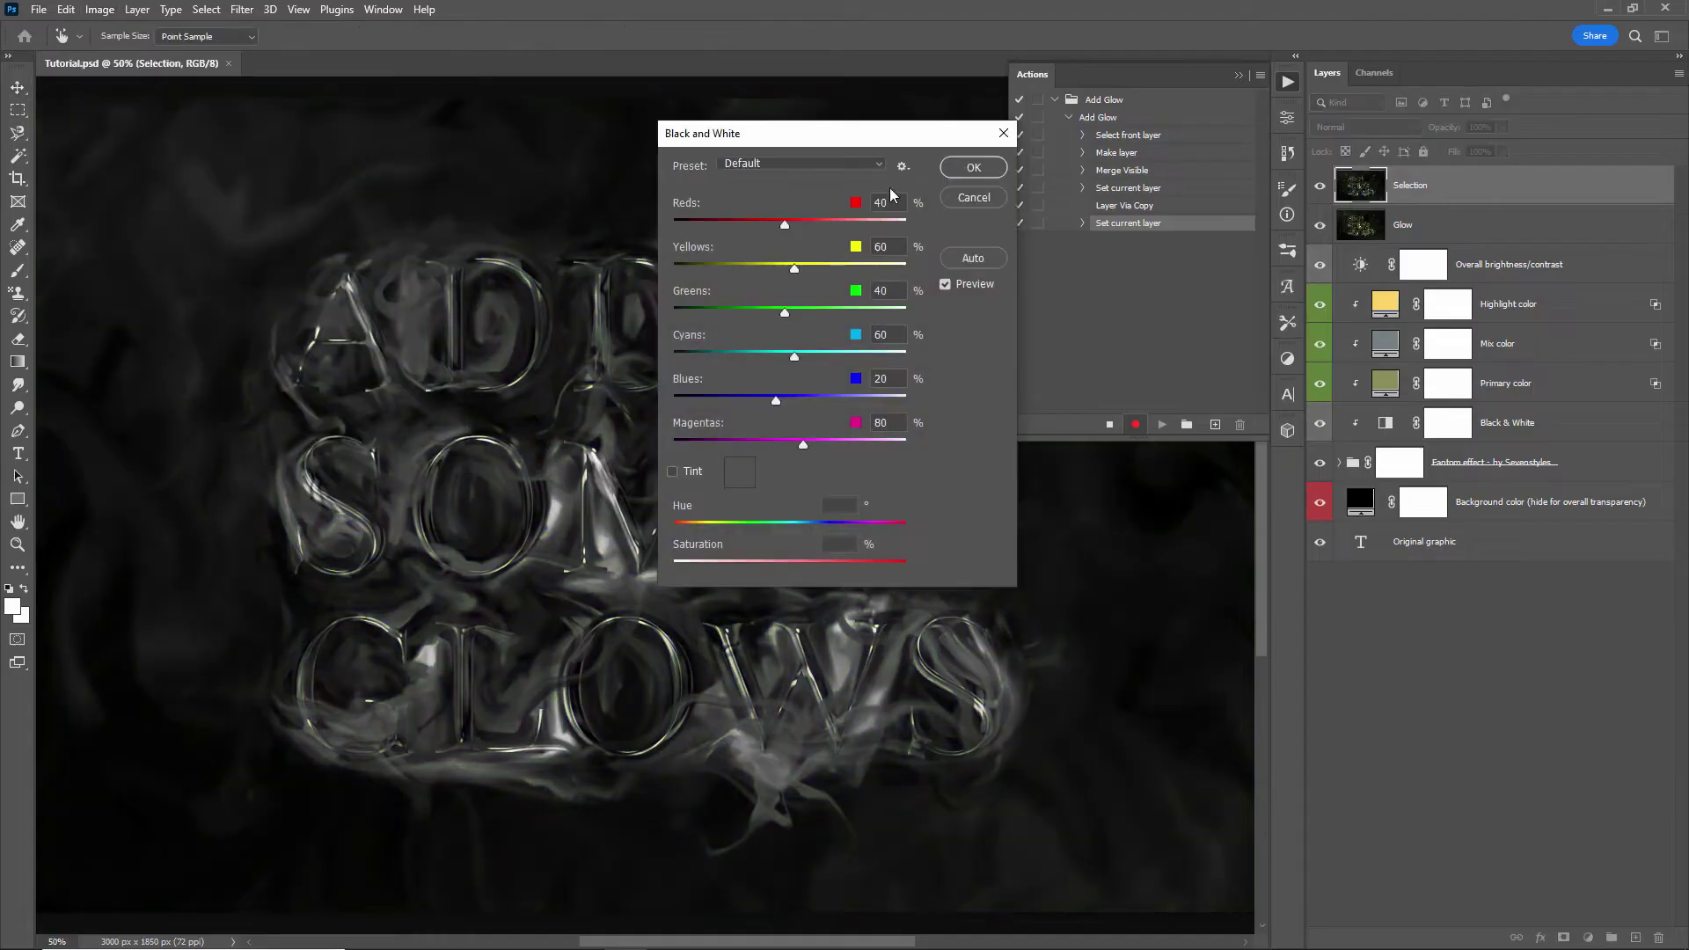
Confirm Black & White, equalize the image, and raise the Threshold so most pixels turn black
key(Return)
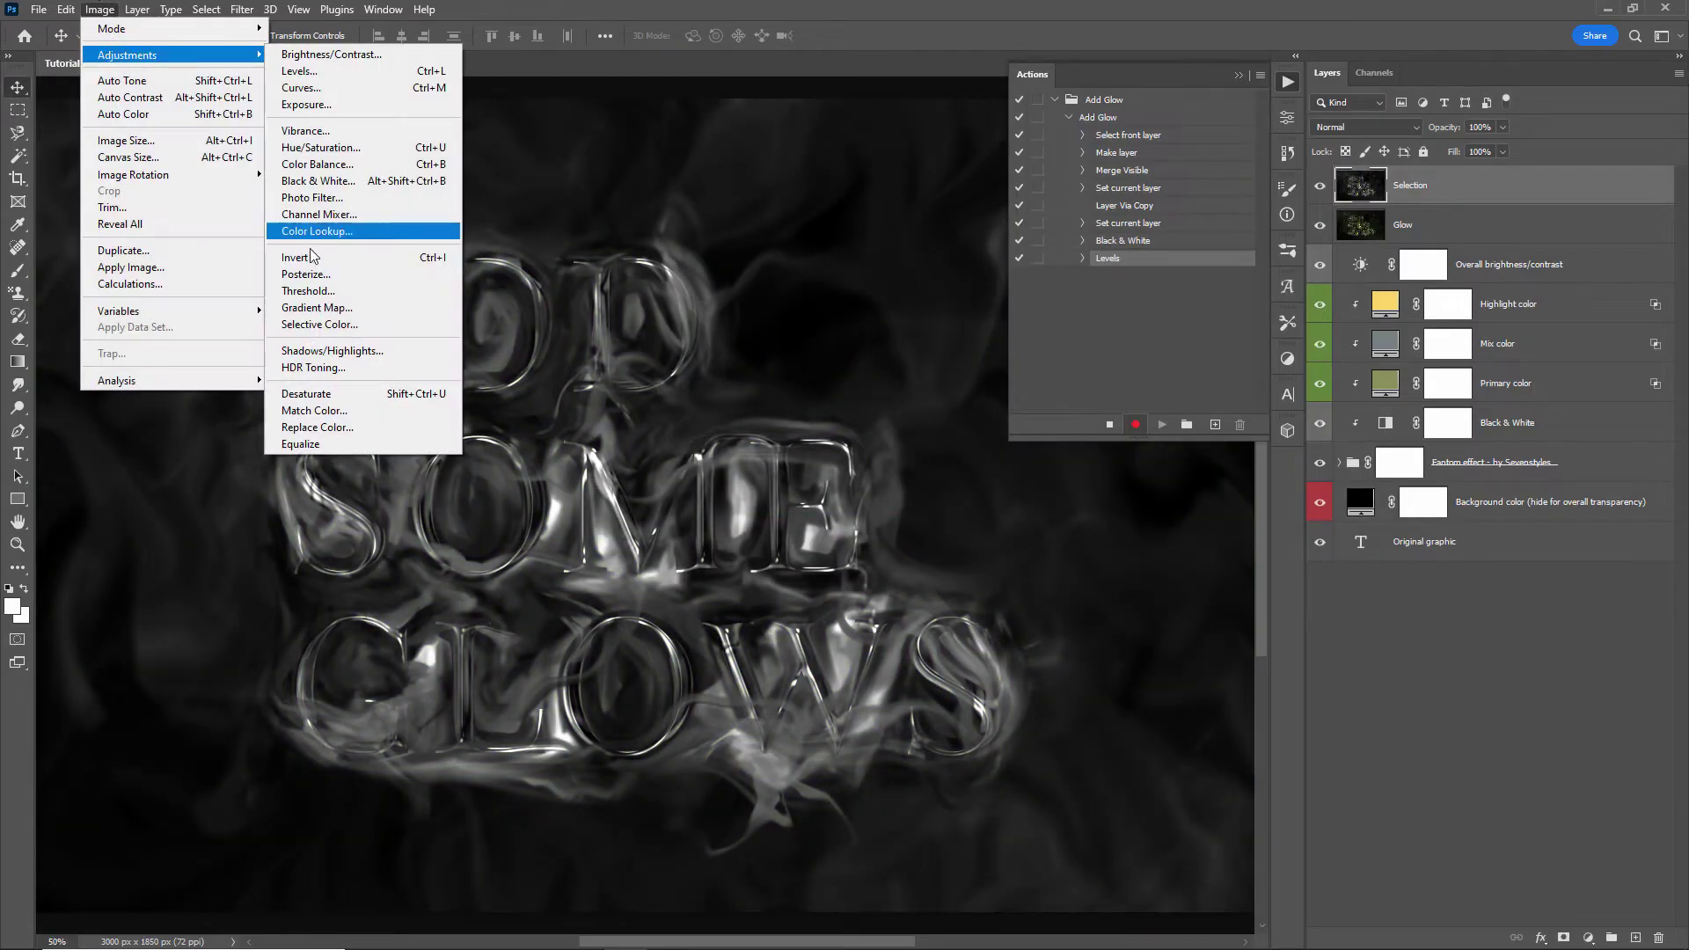
click(319, 449)
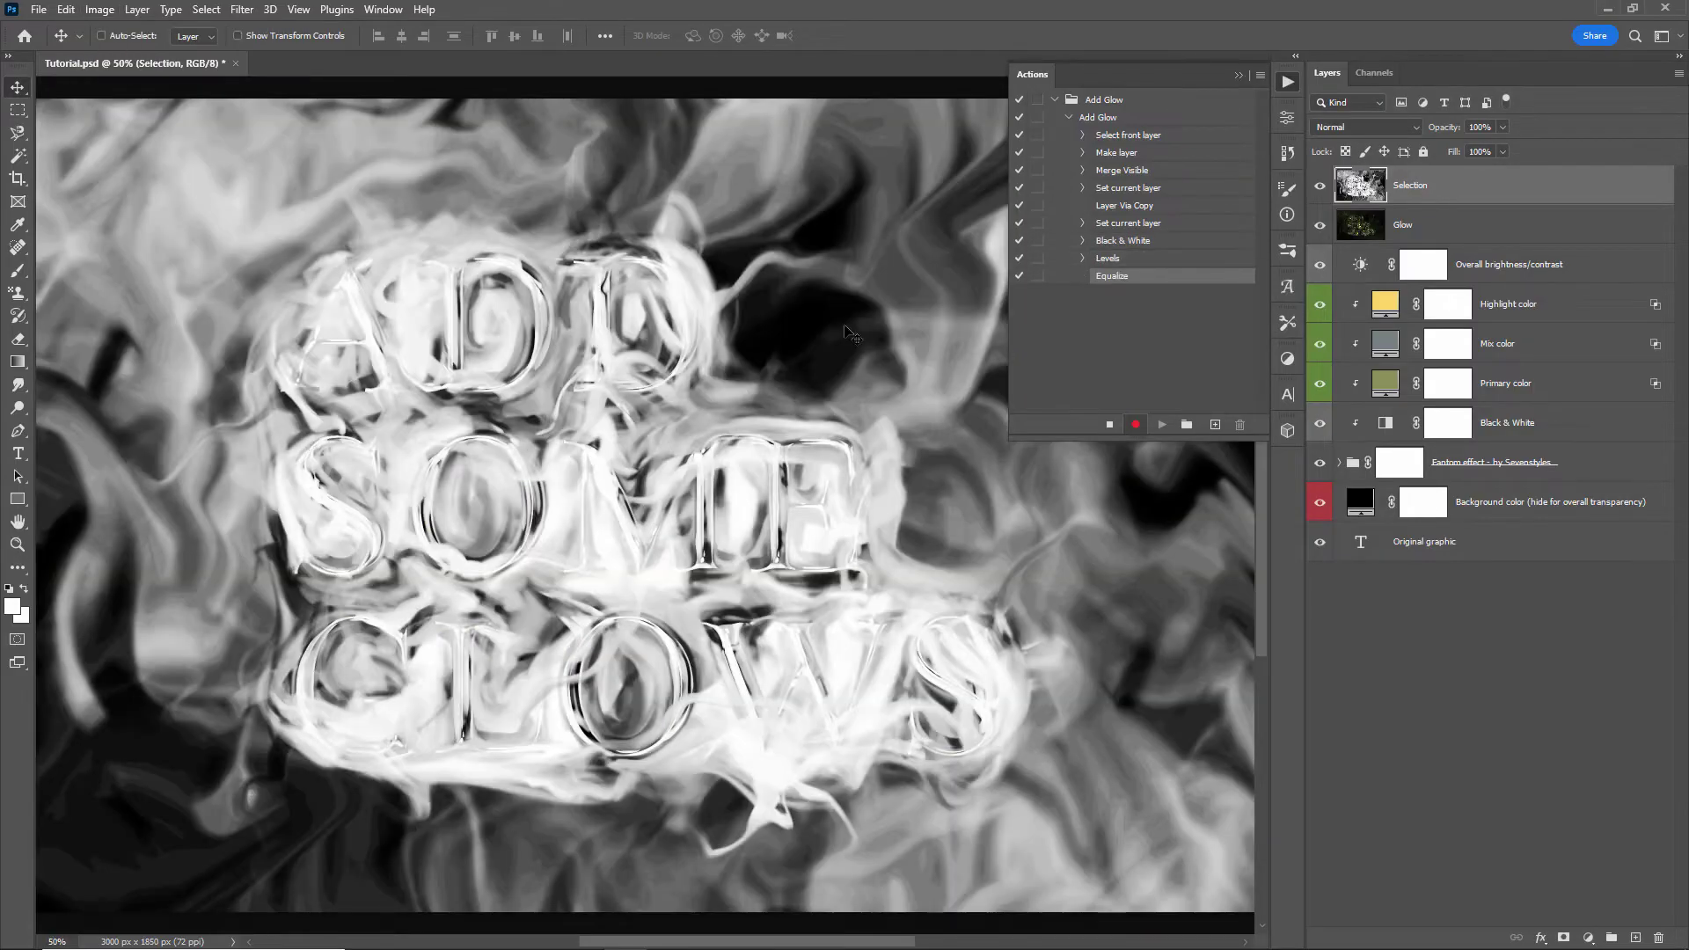
click(100, 8)
mouse_move(132, 51)
click(317, 284)
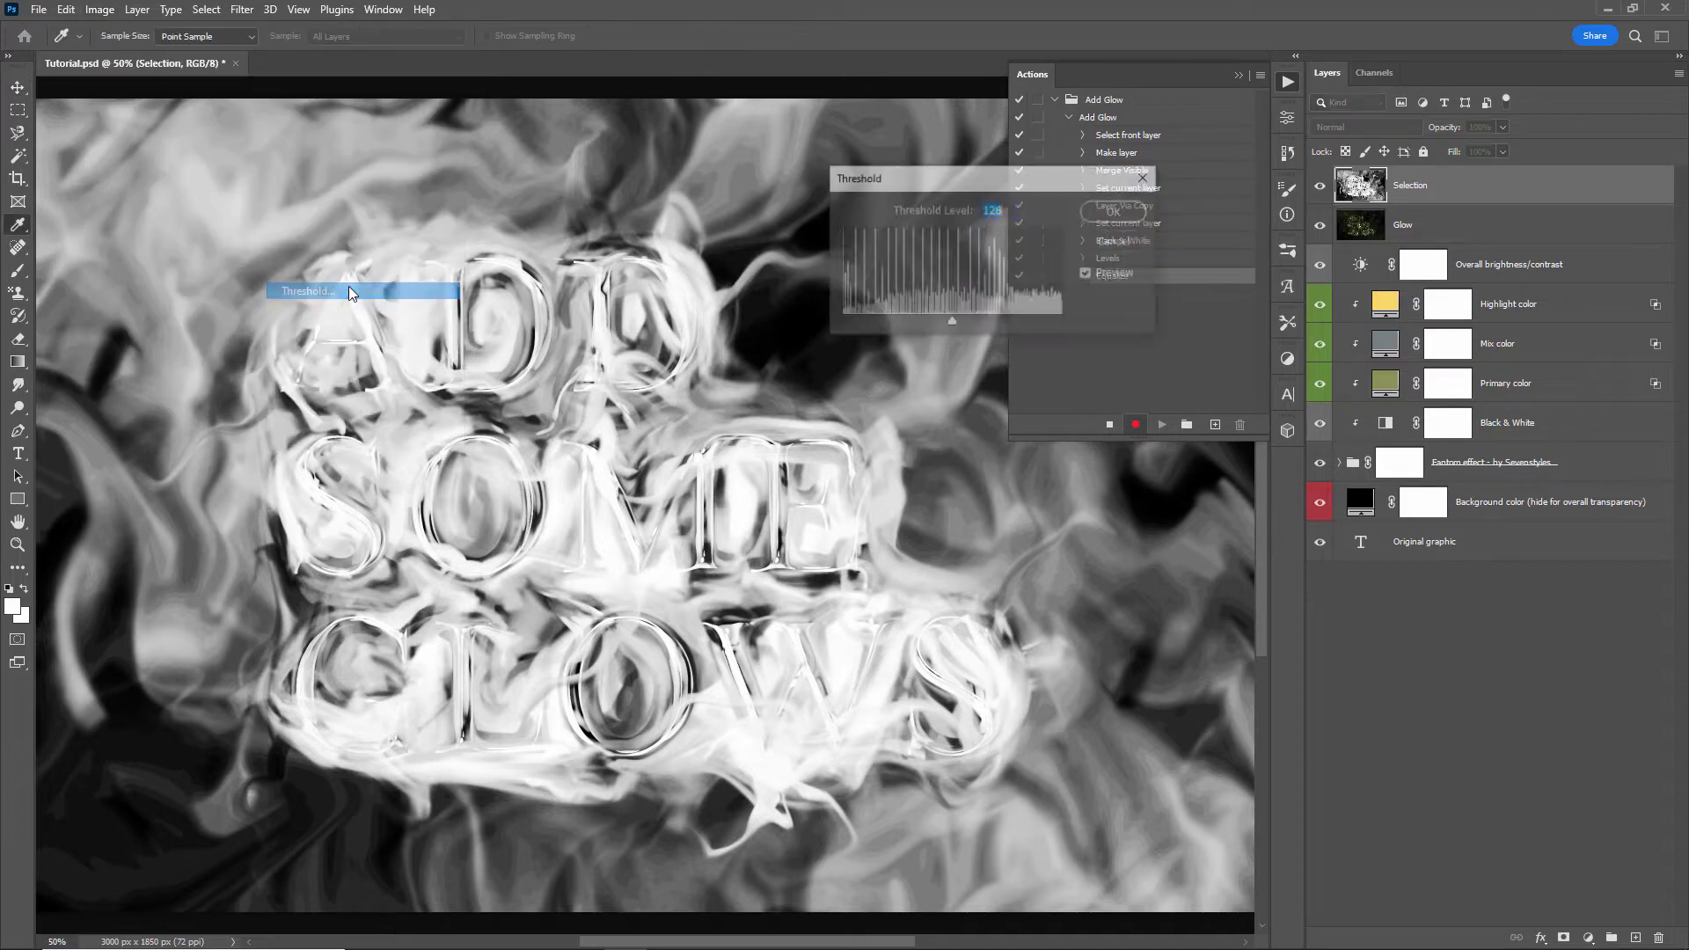
drag(807, 322, 918, 324)
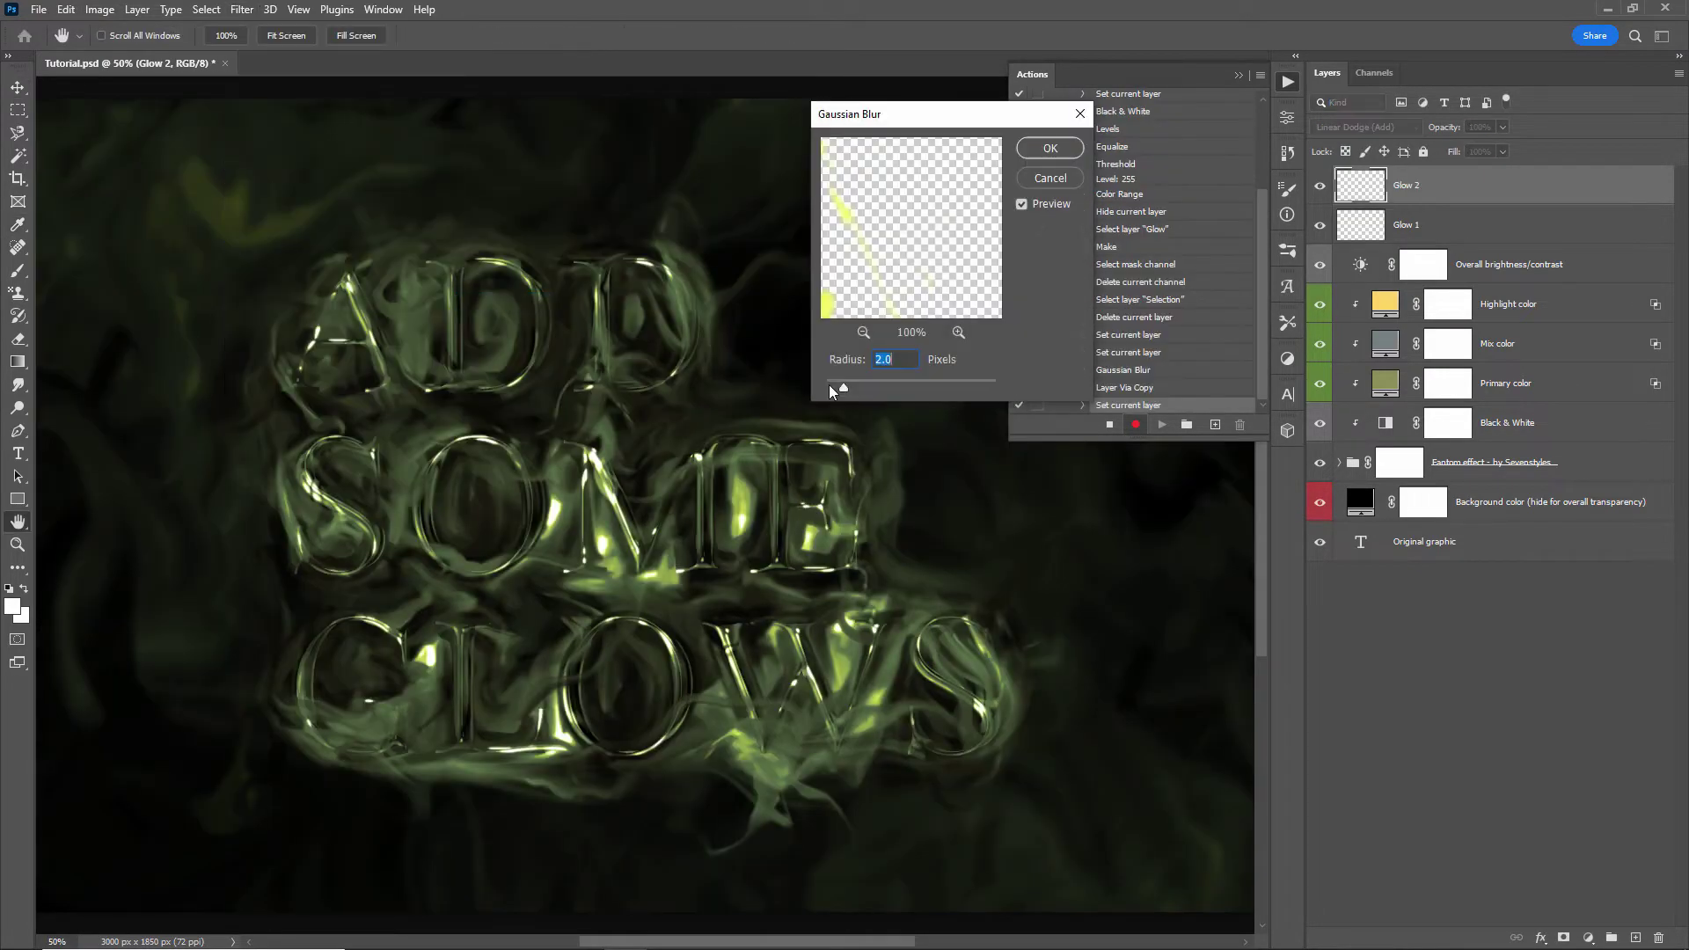
Apply the Gaussian Blur, copy the blurred layer as 'Glow 3', and blur it again
key(Return)
key(v)
key(ctrl+j)
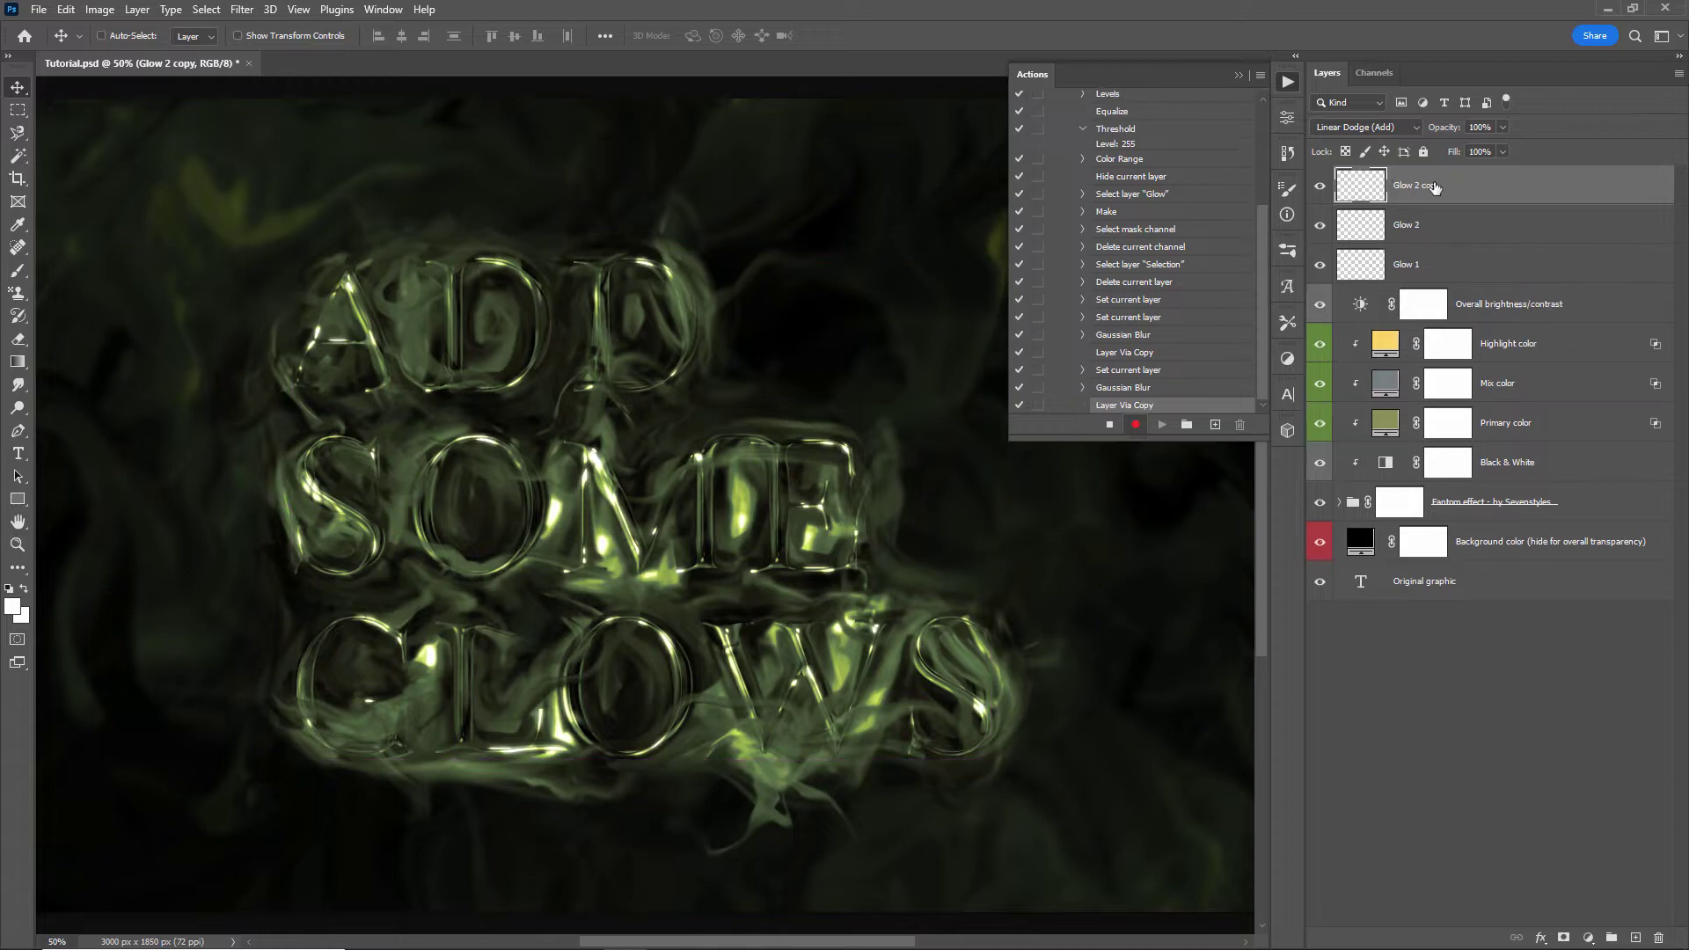
double_click(1418, 186)
text(Glow 3)
key(Return)
click(241, 9)
click(510, 291)
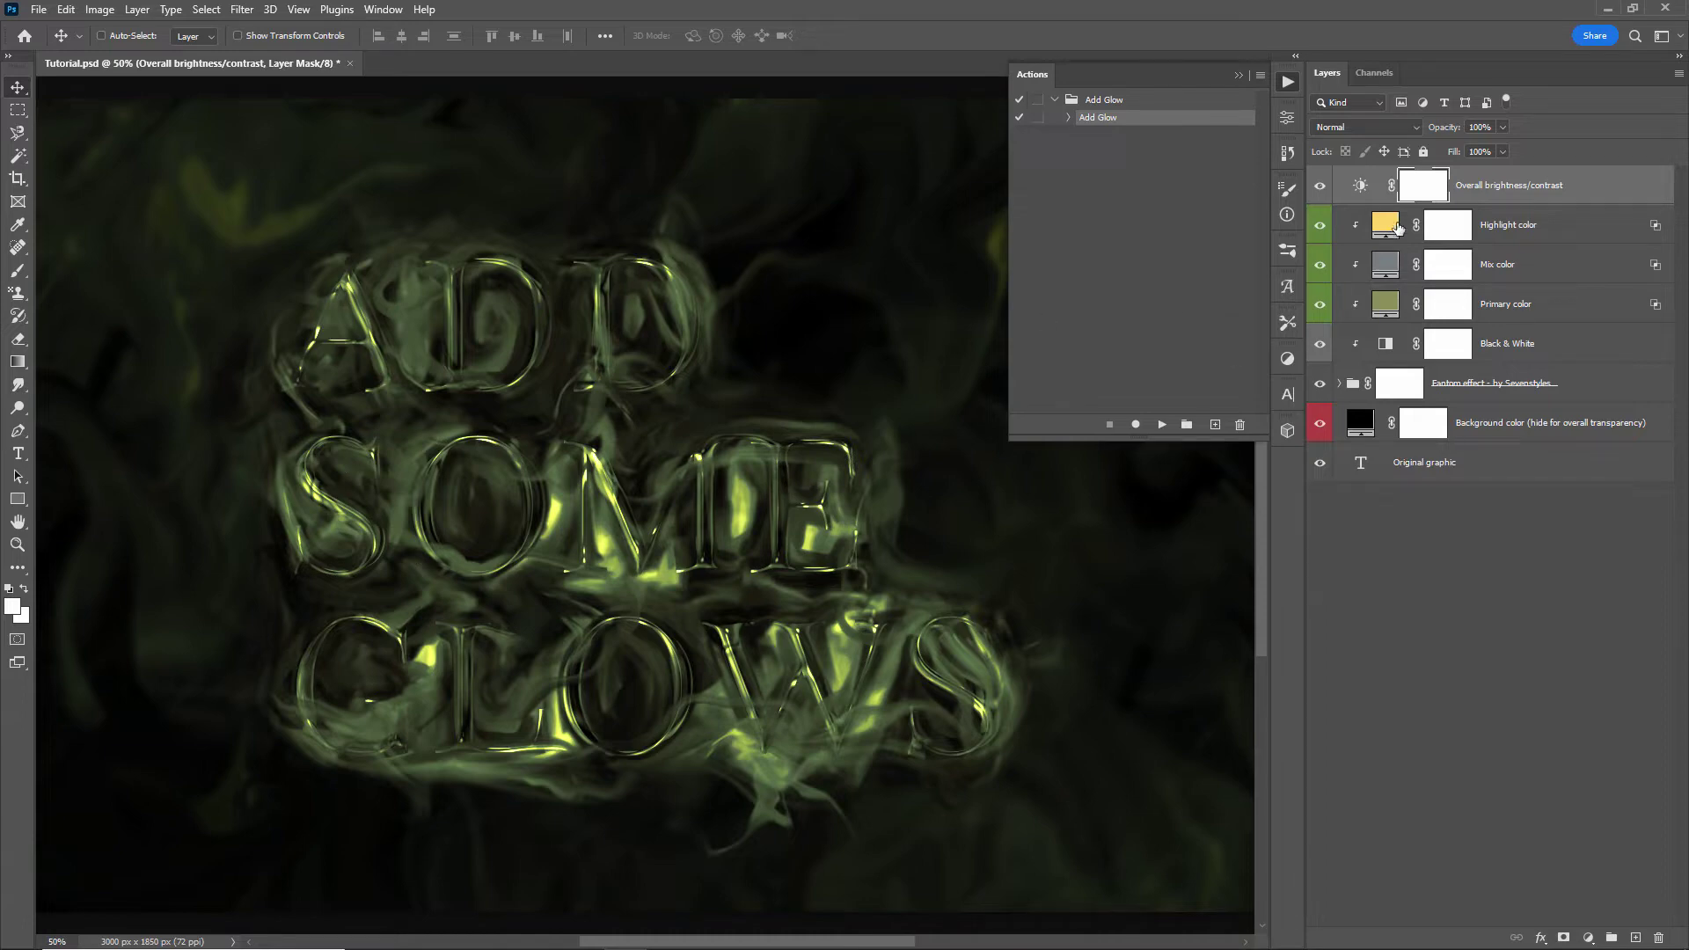
Hide every layer except Original graphic and play the Add Glow action on the image
mouse_move(1319, 187)
mouse_down()
mouse_move(1320, 431)
mouse_move(1324, 201)
mouse_up()
click(1126, 102)
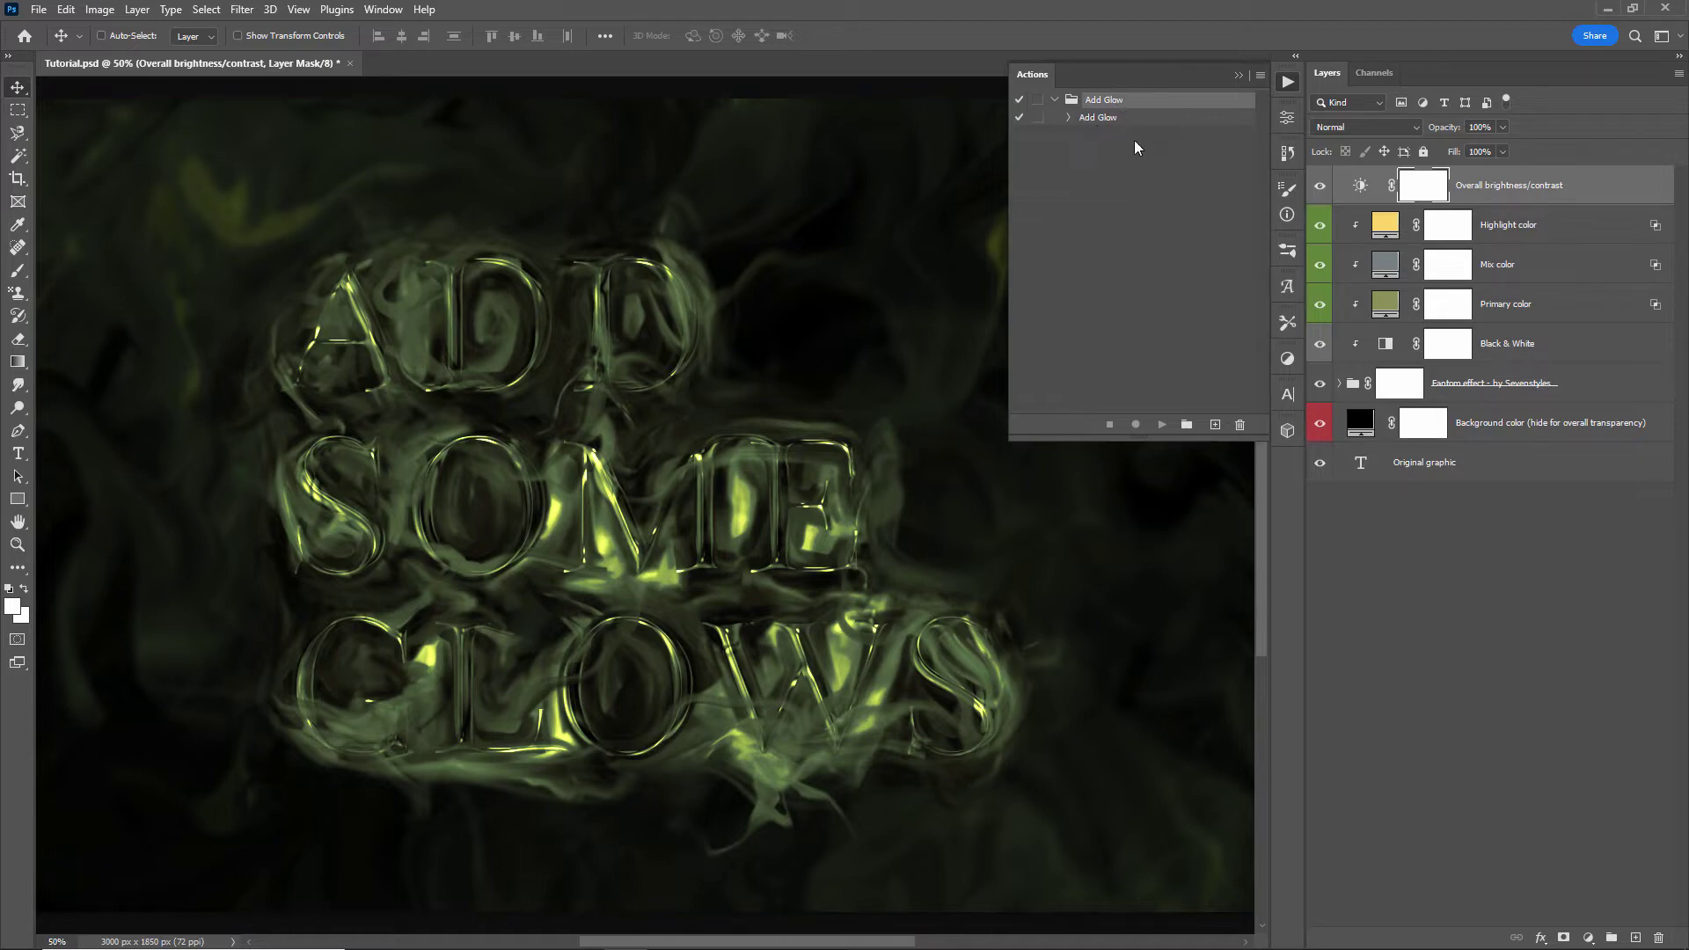
click(1112, 119)
click(1160, 423)
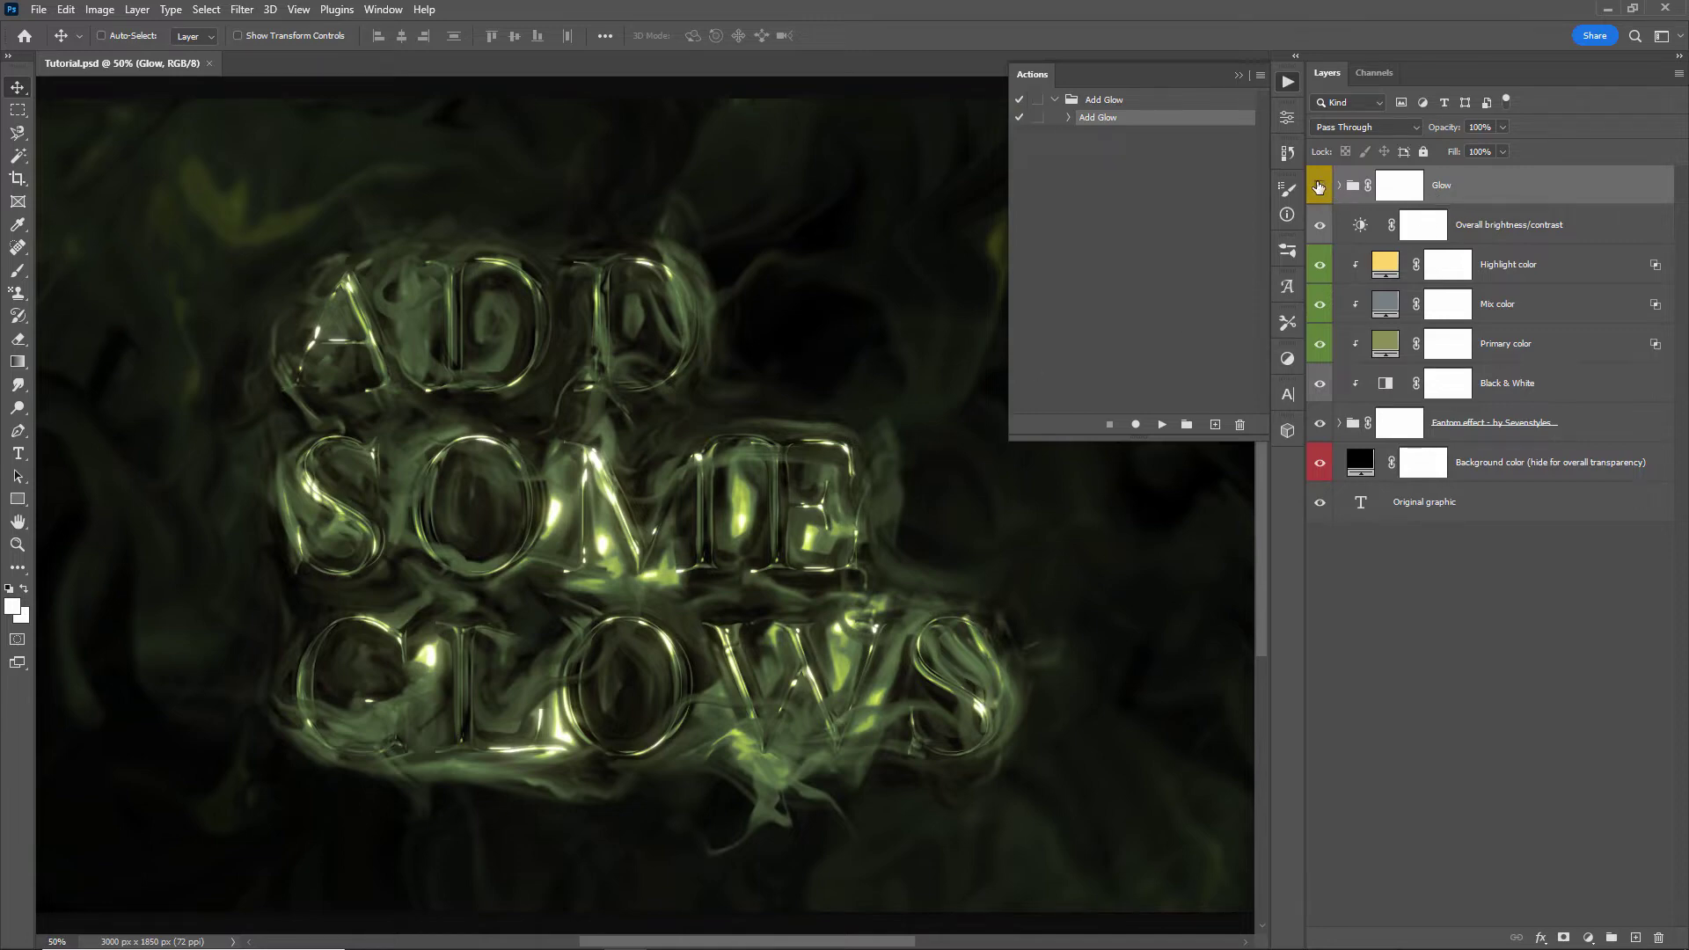
Toggle the Glow group's visibility to compare, then lower its opacity to 59%
click(1318, 187)
click(1318, 186)
click(1318, 186)
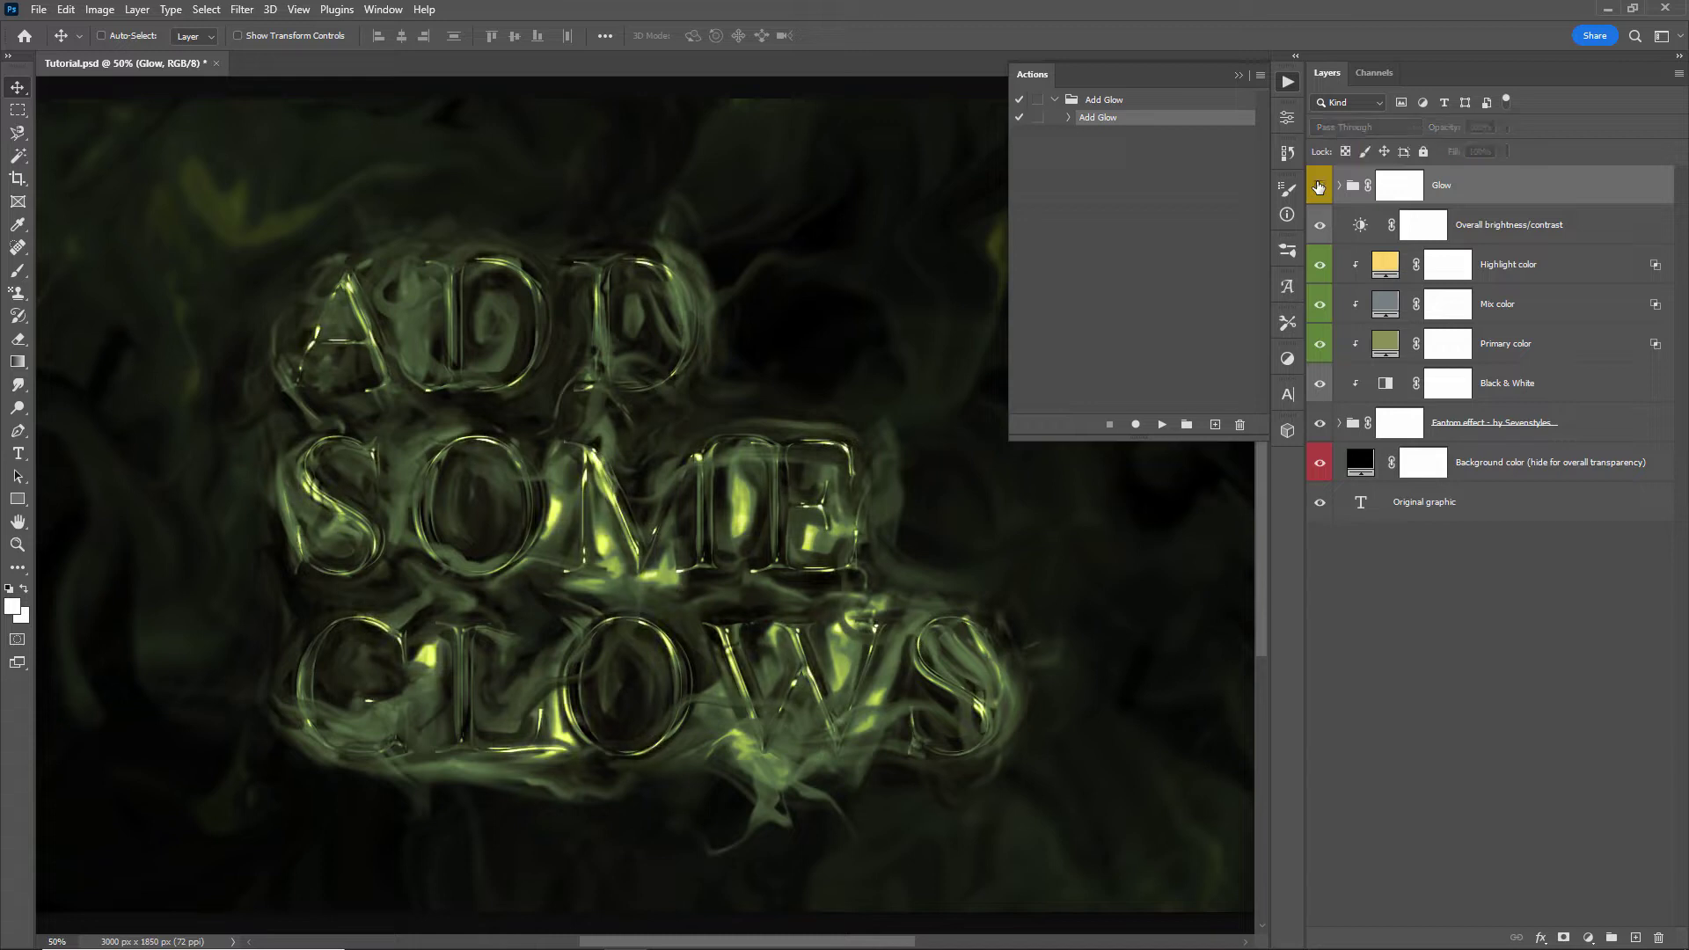
click(1318, 187)
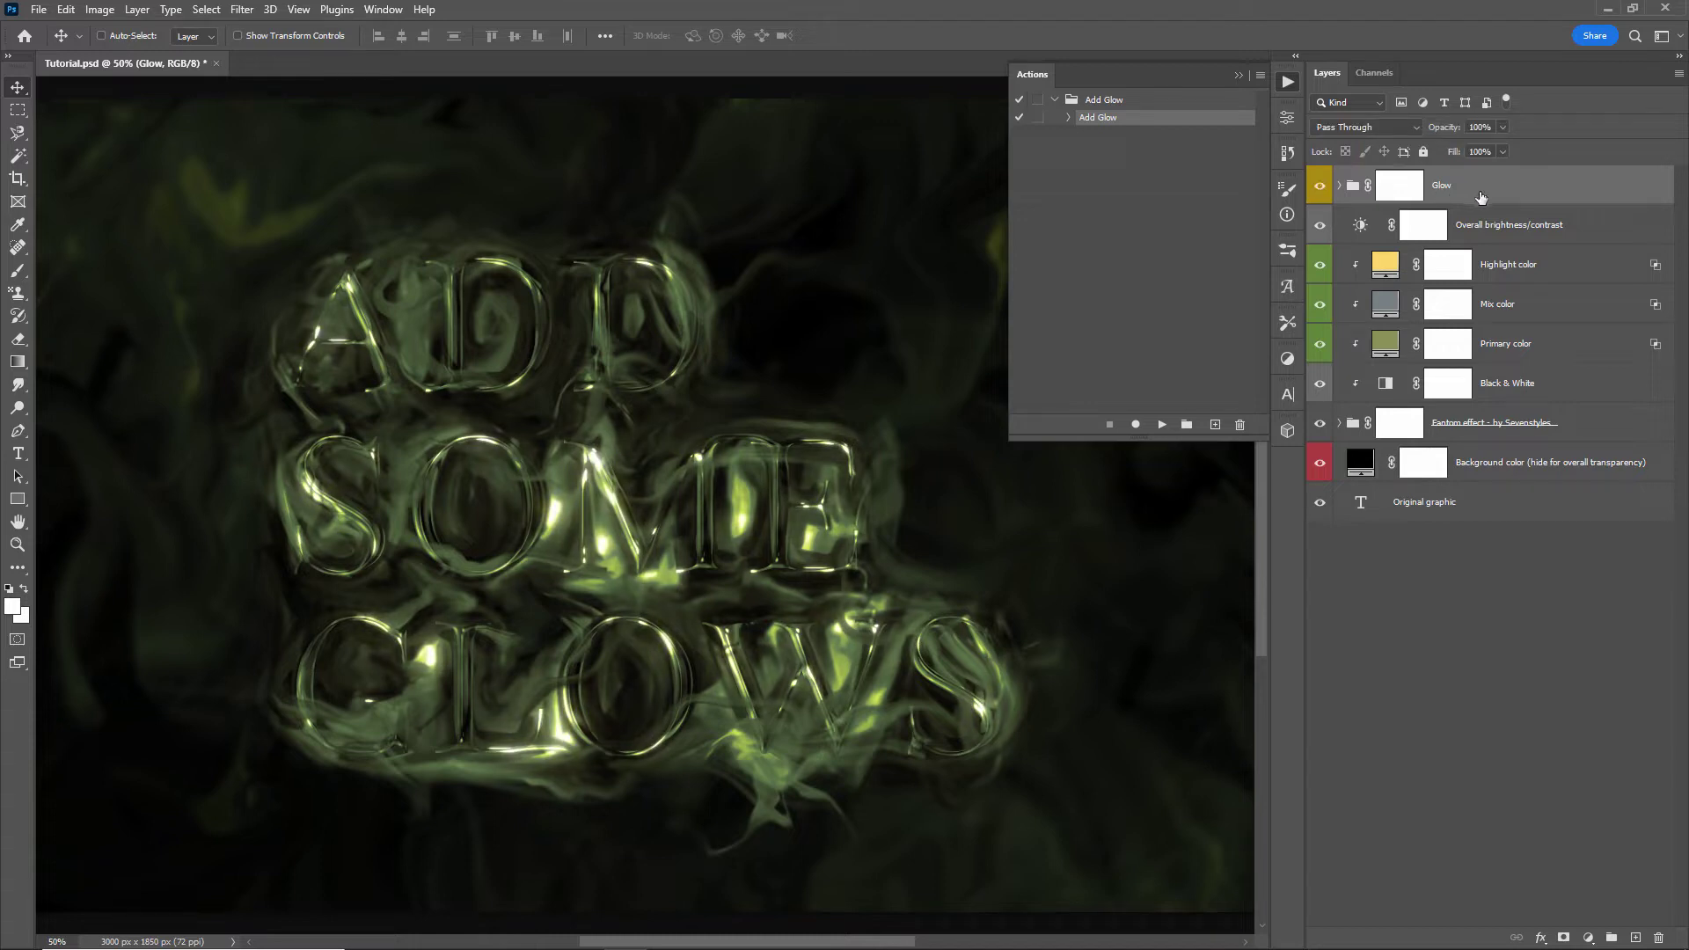
drag(1444, 131, 1528, 129)
Expand the Glow group, hide Glow 1–5, then show each one again
click(1339, 187)
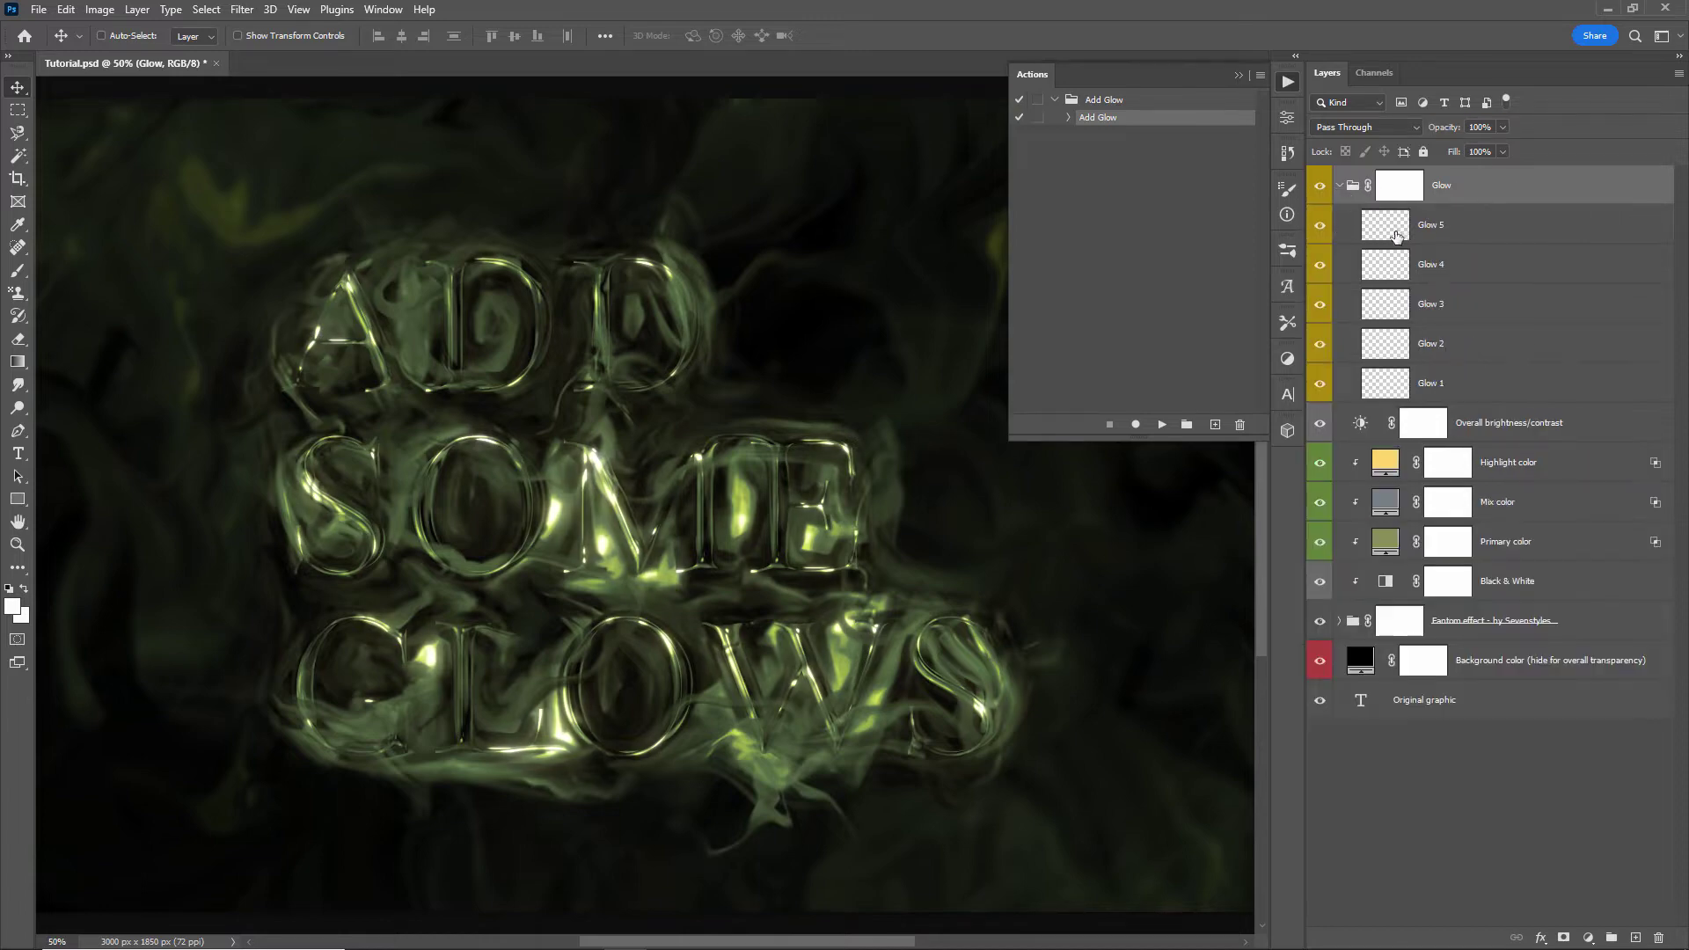
click(1451, 230)
shift+click(1443, 394)
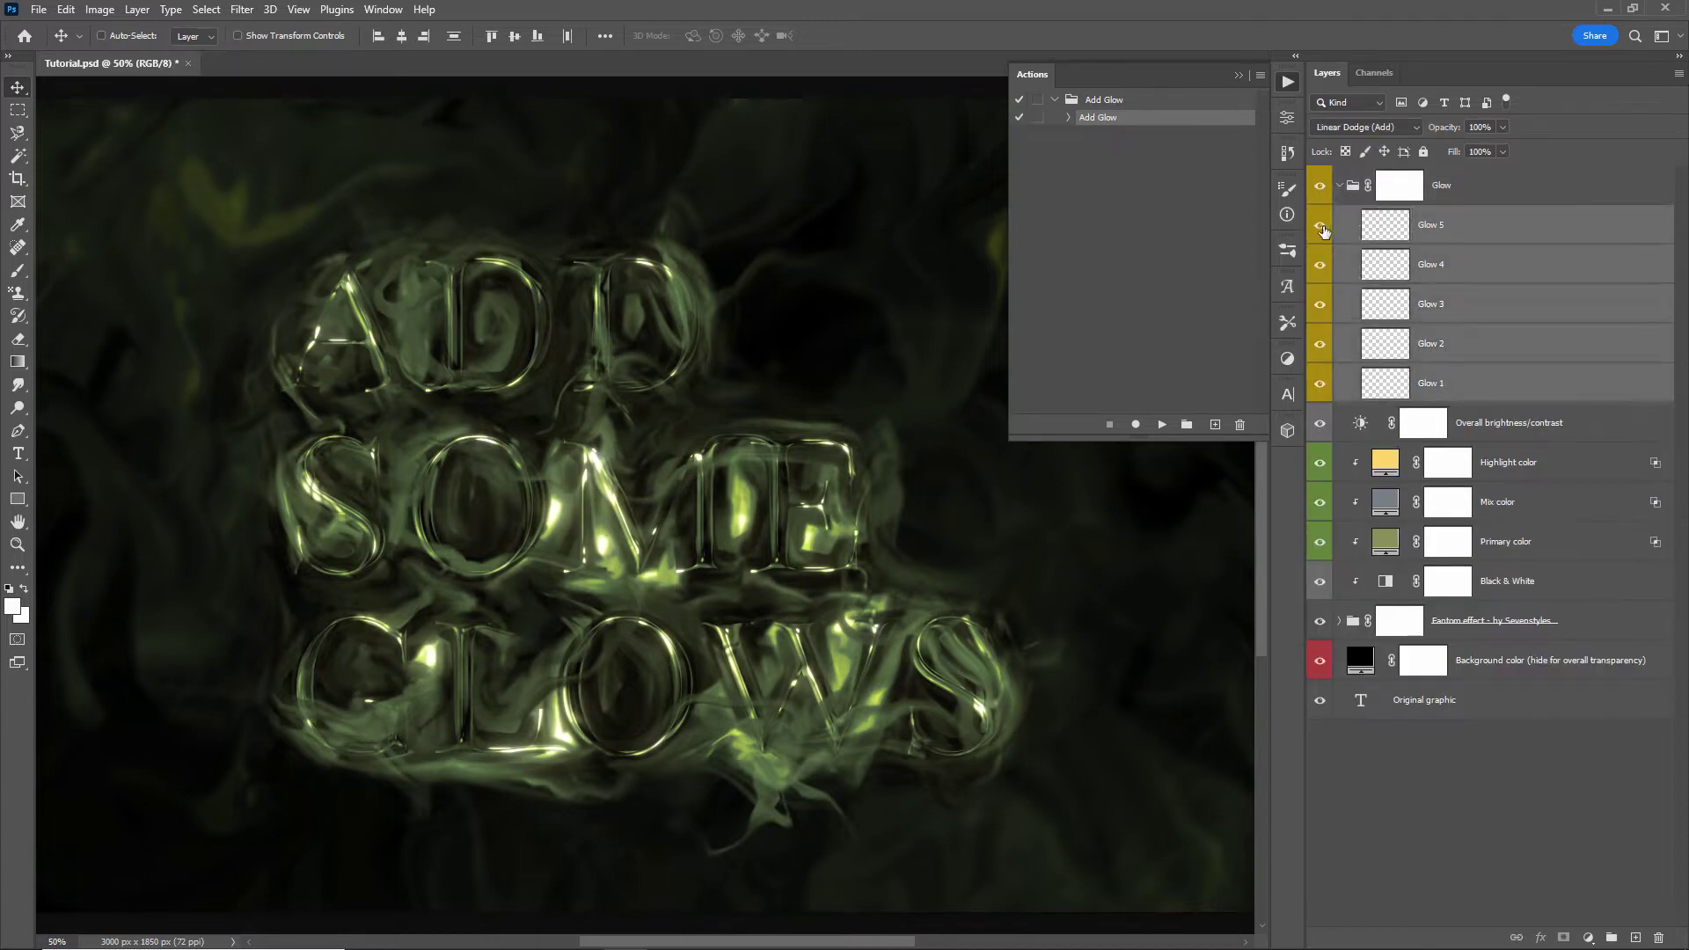
drag(1319, 225, 1319, 382)
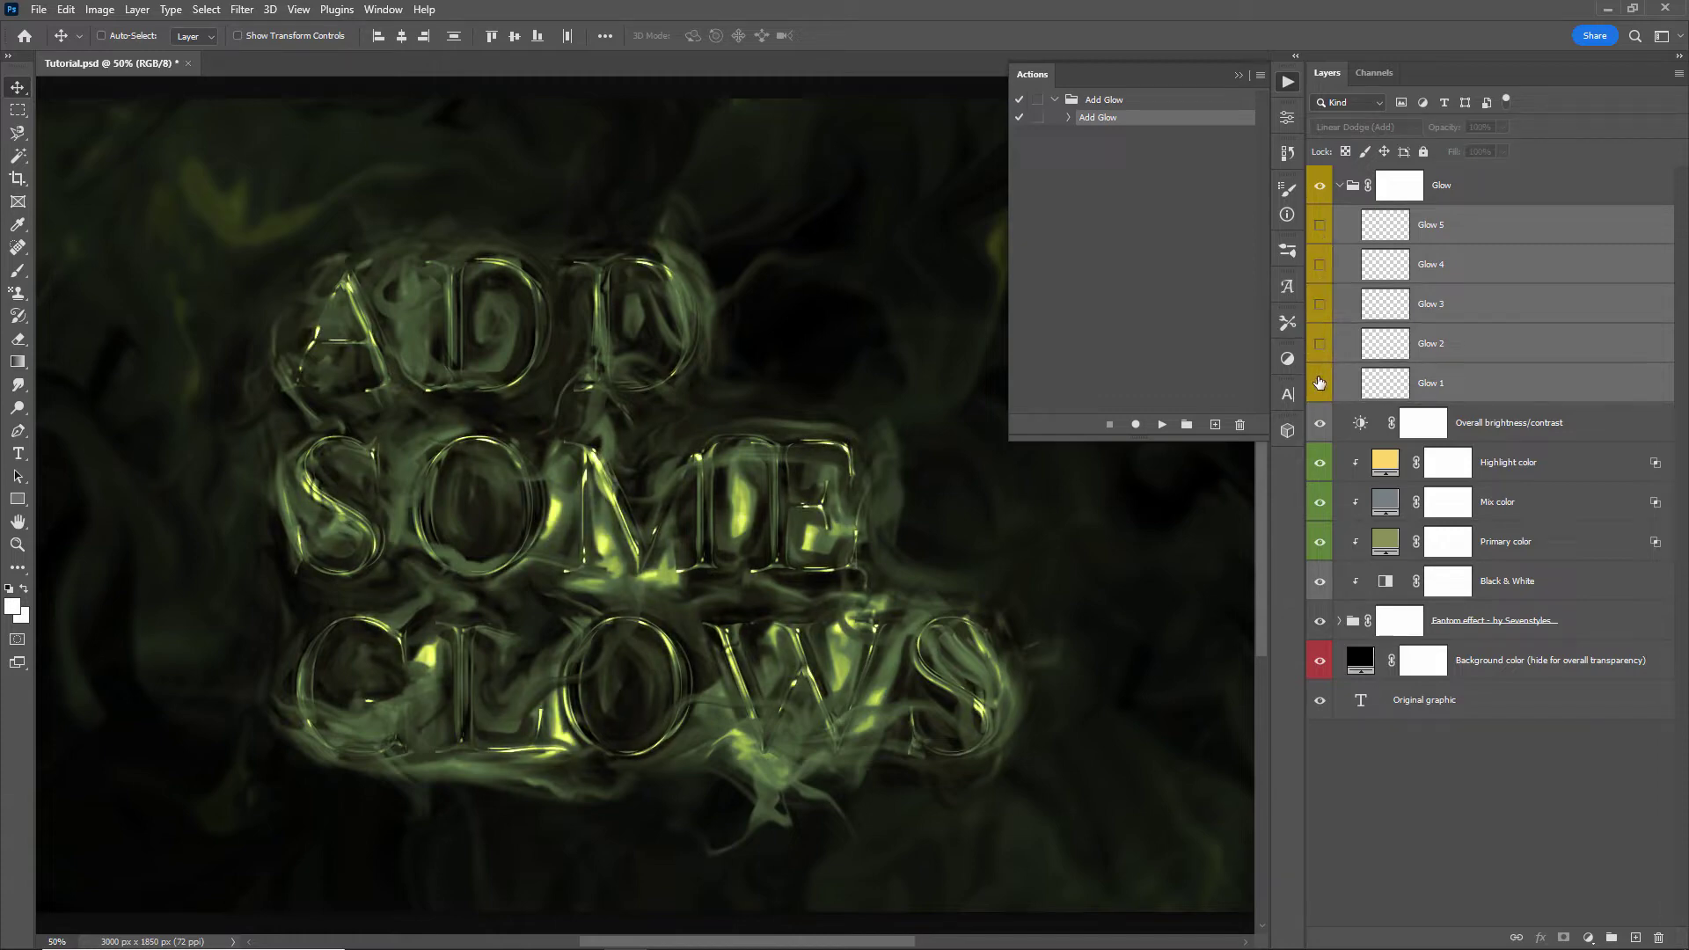
click(1319, 383)
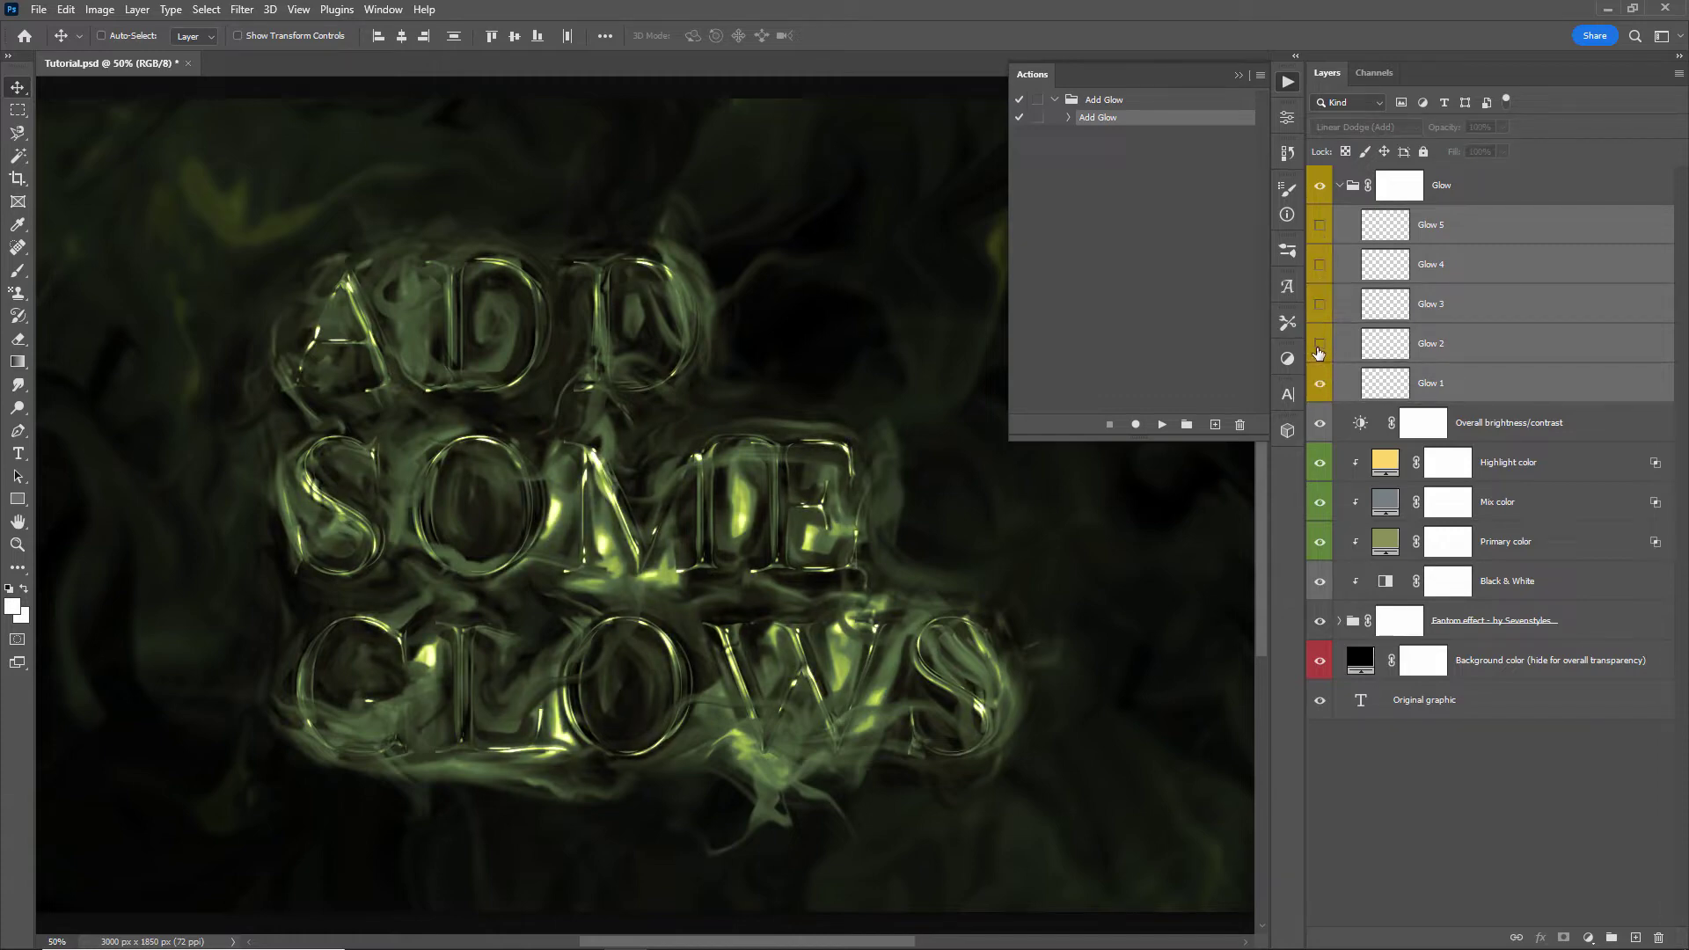
click(1319, 345)
click(1320, 304)
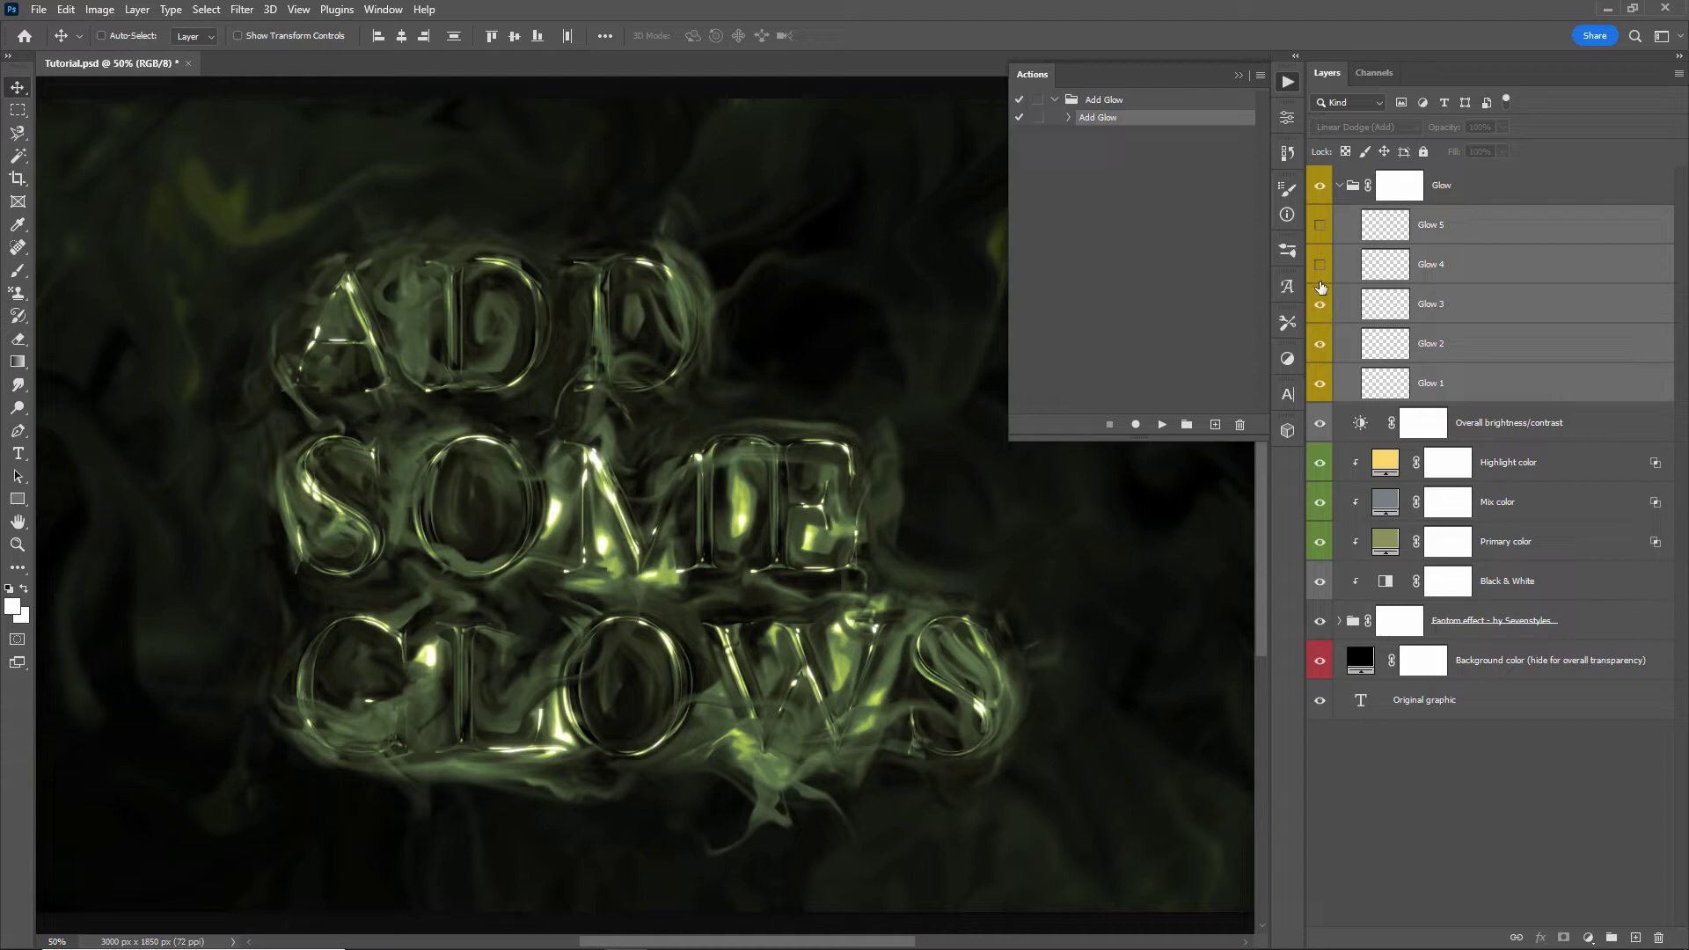
click(1320, 264)
click(1321, 225)
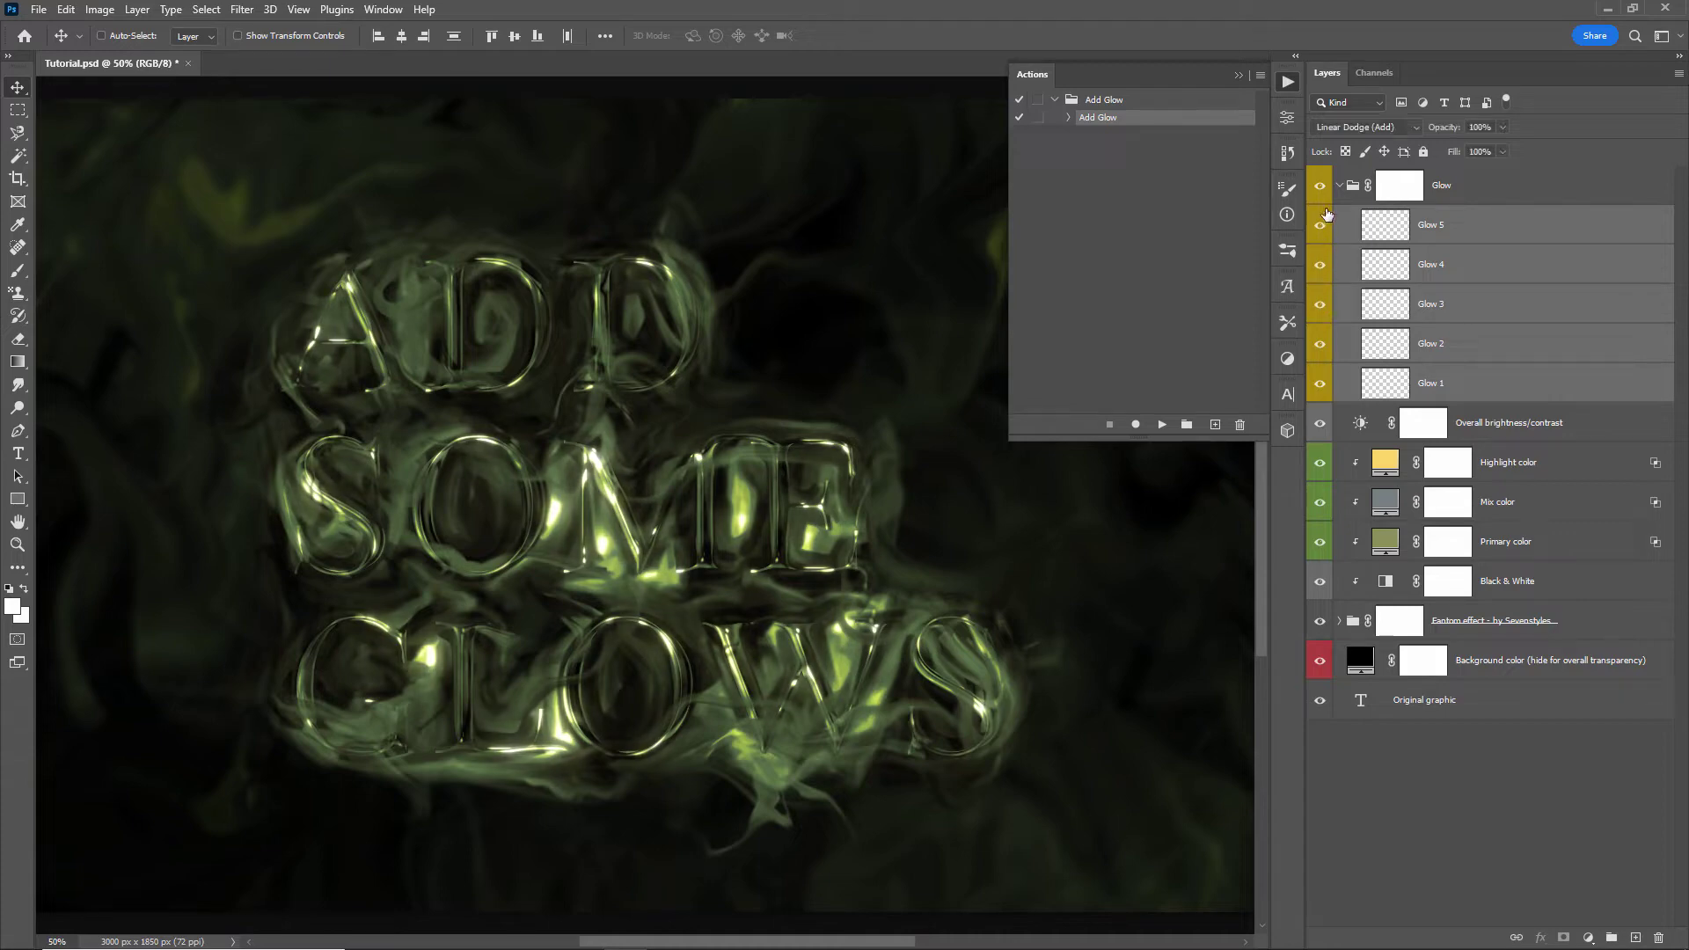
Collapse the Glow group and delete it
click(1338, 188)
click(1338, 187)
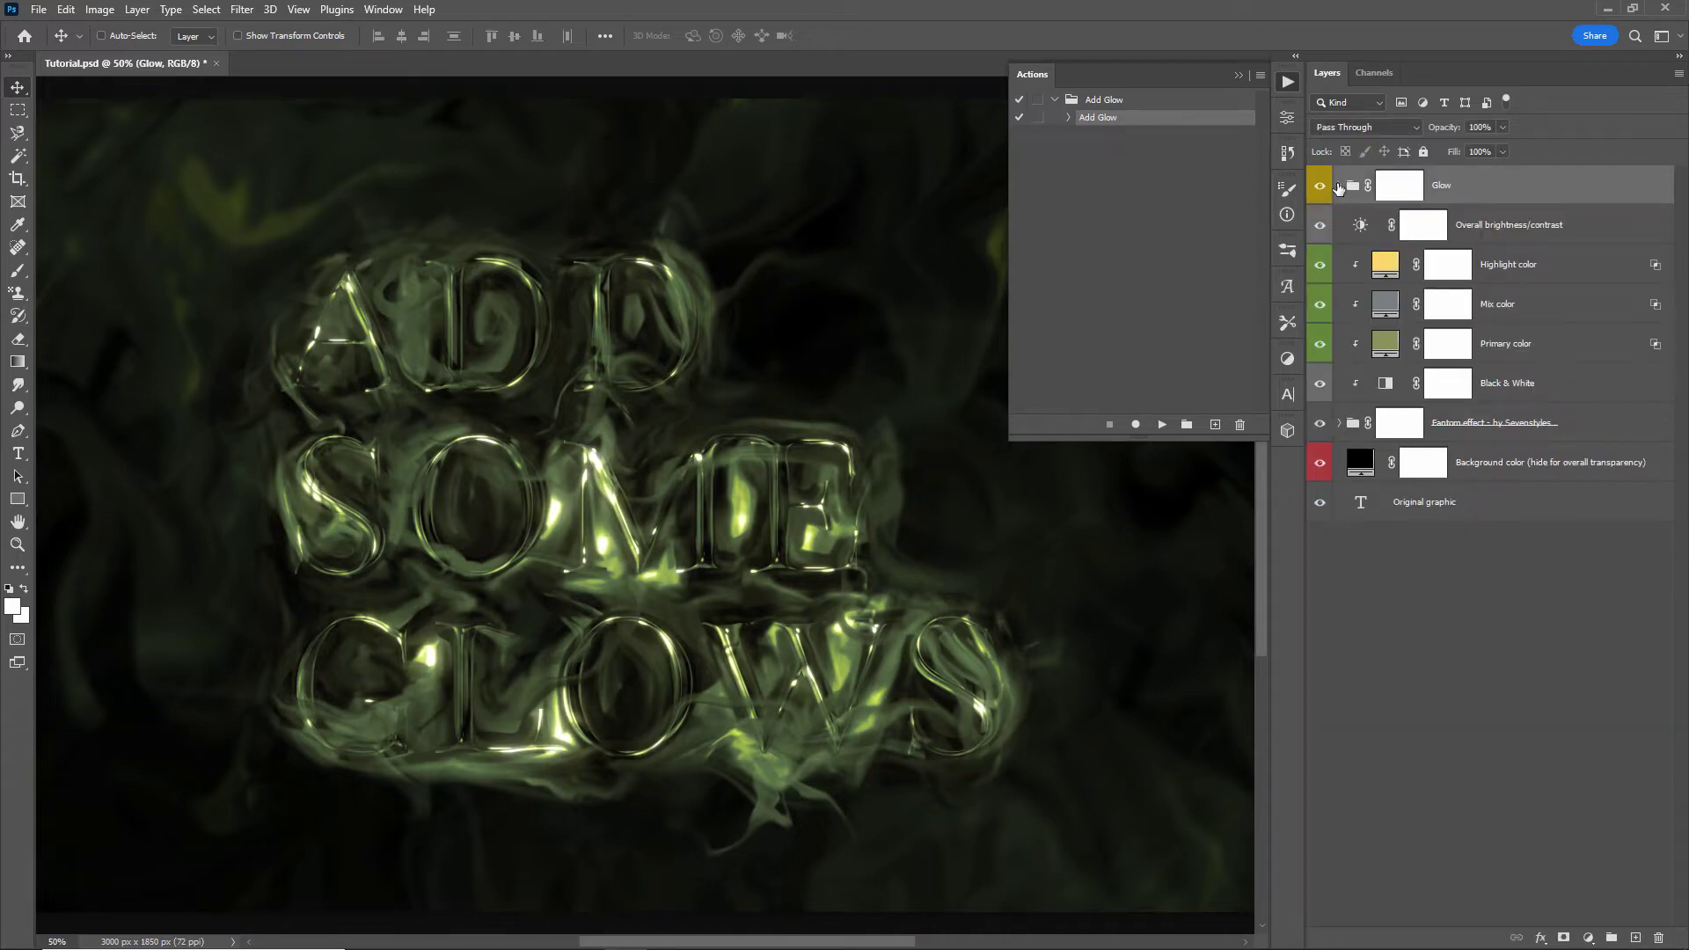
key(Delete)
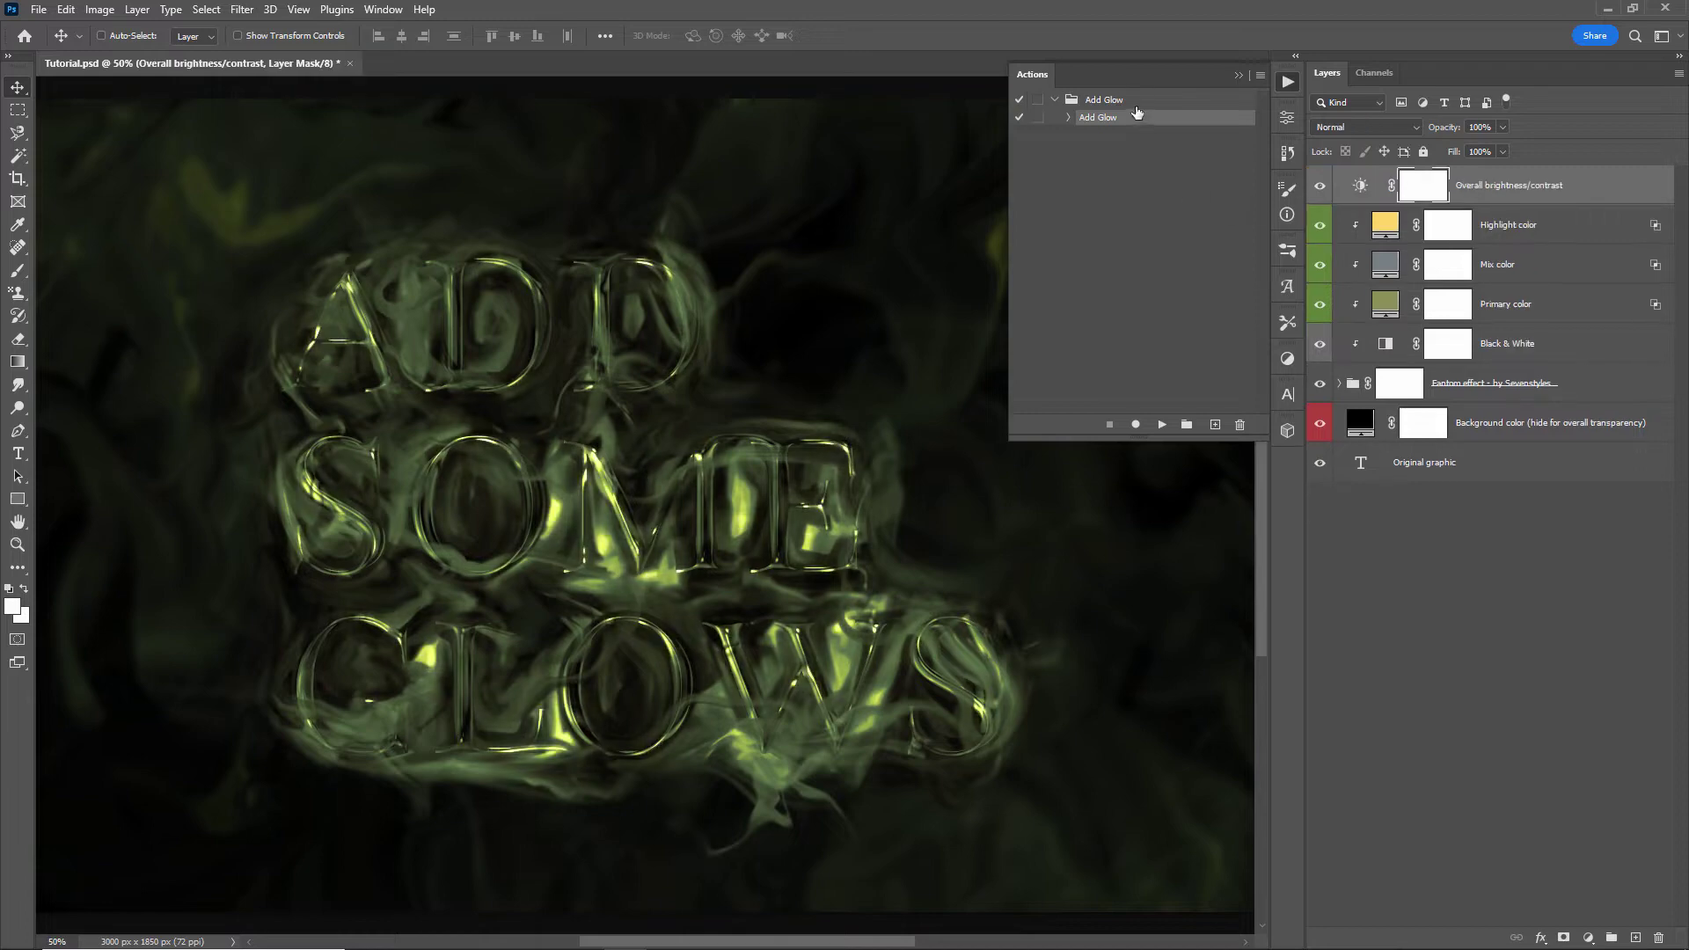
Delete the existing Add Glow action set
click(1109, 102)
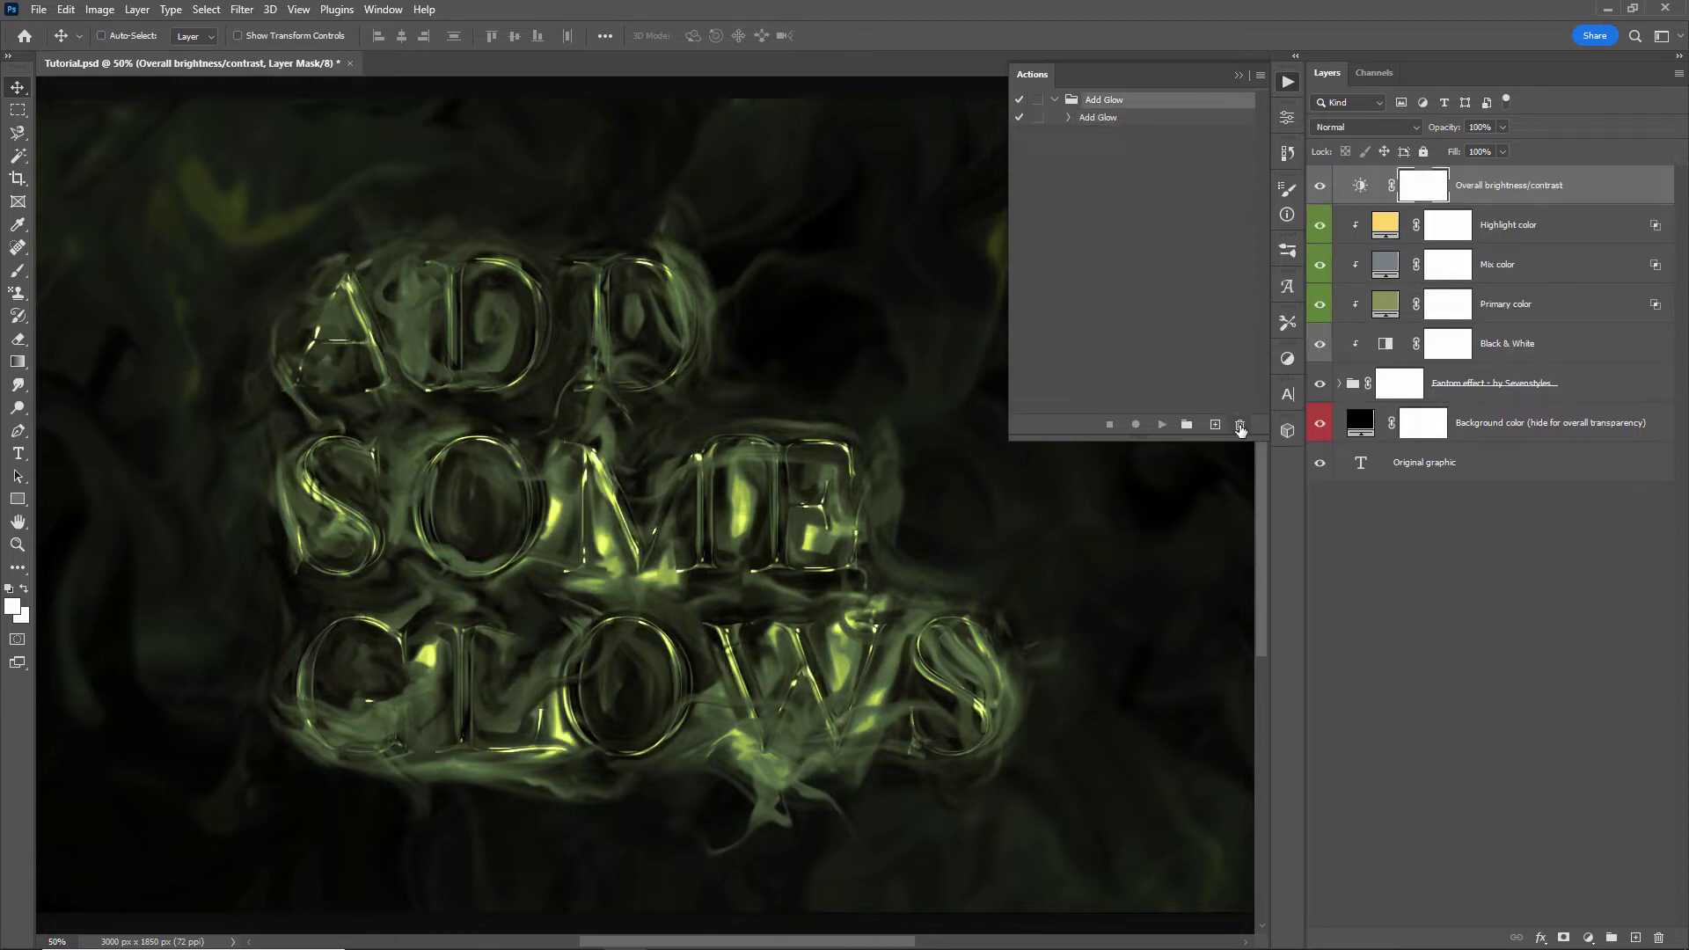
click(1240, 426)
click(772, 365)
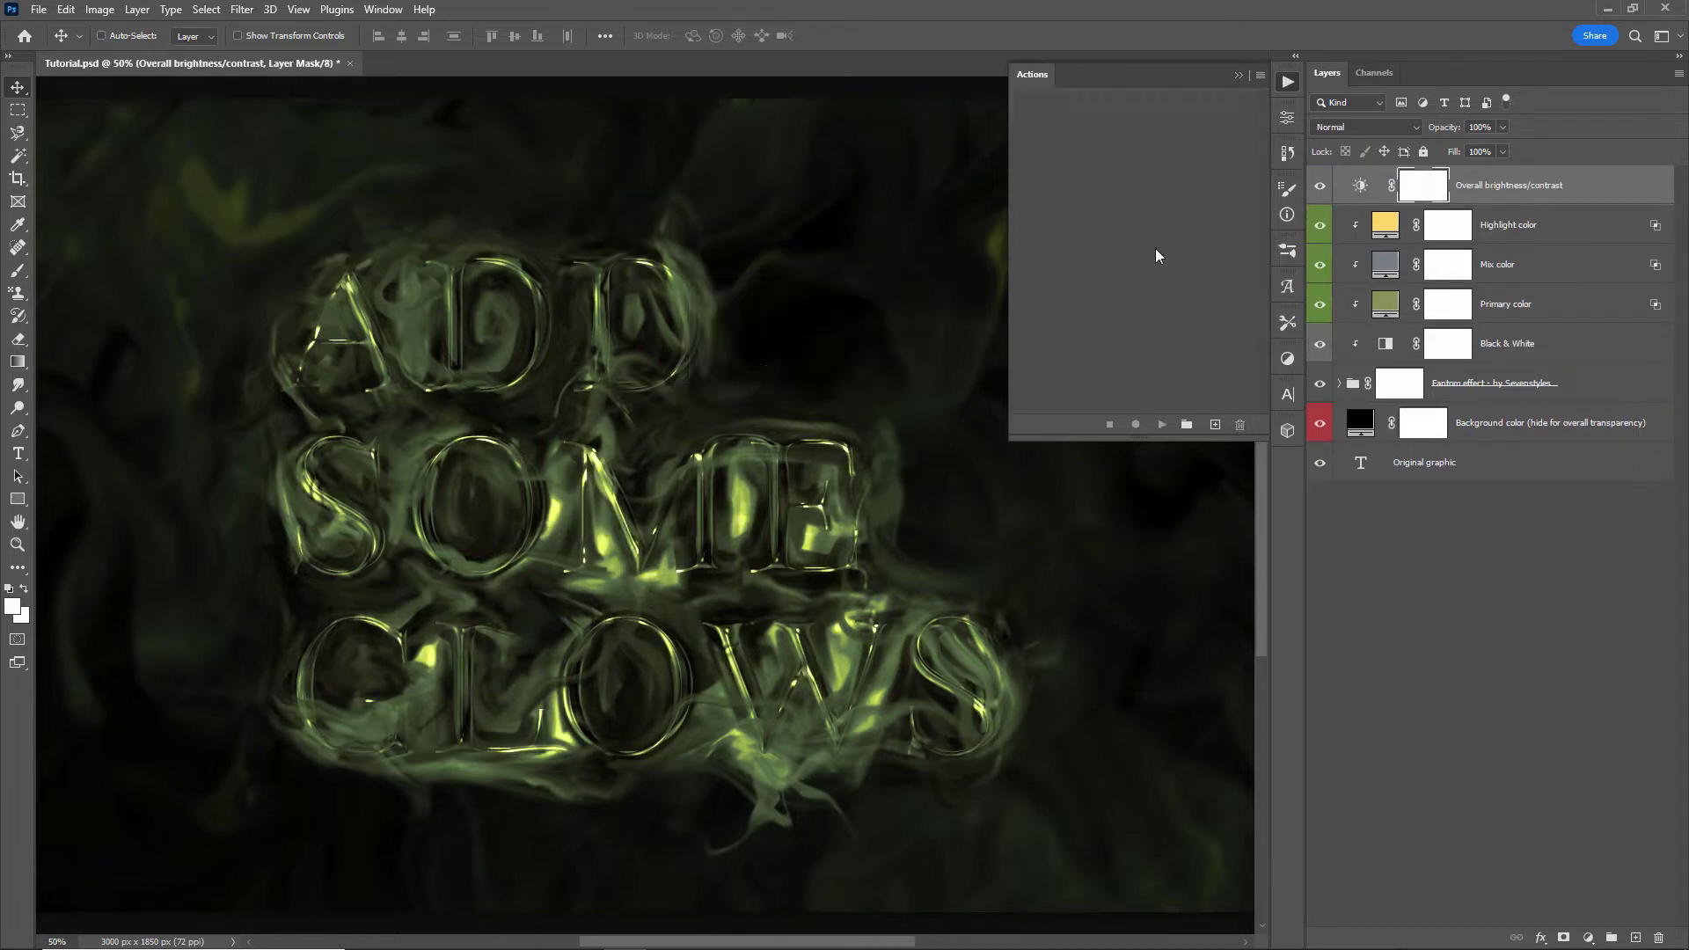
Create an empty action named 'Add Glow' and rename its set to 'Add Glow'
click(1215, 424)
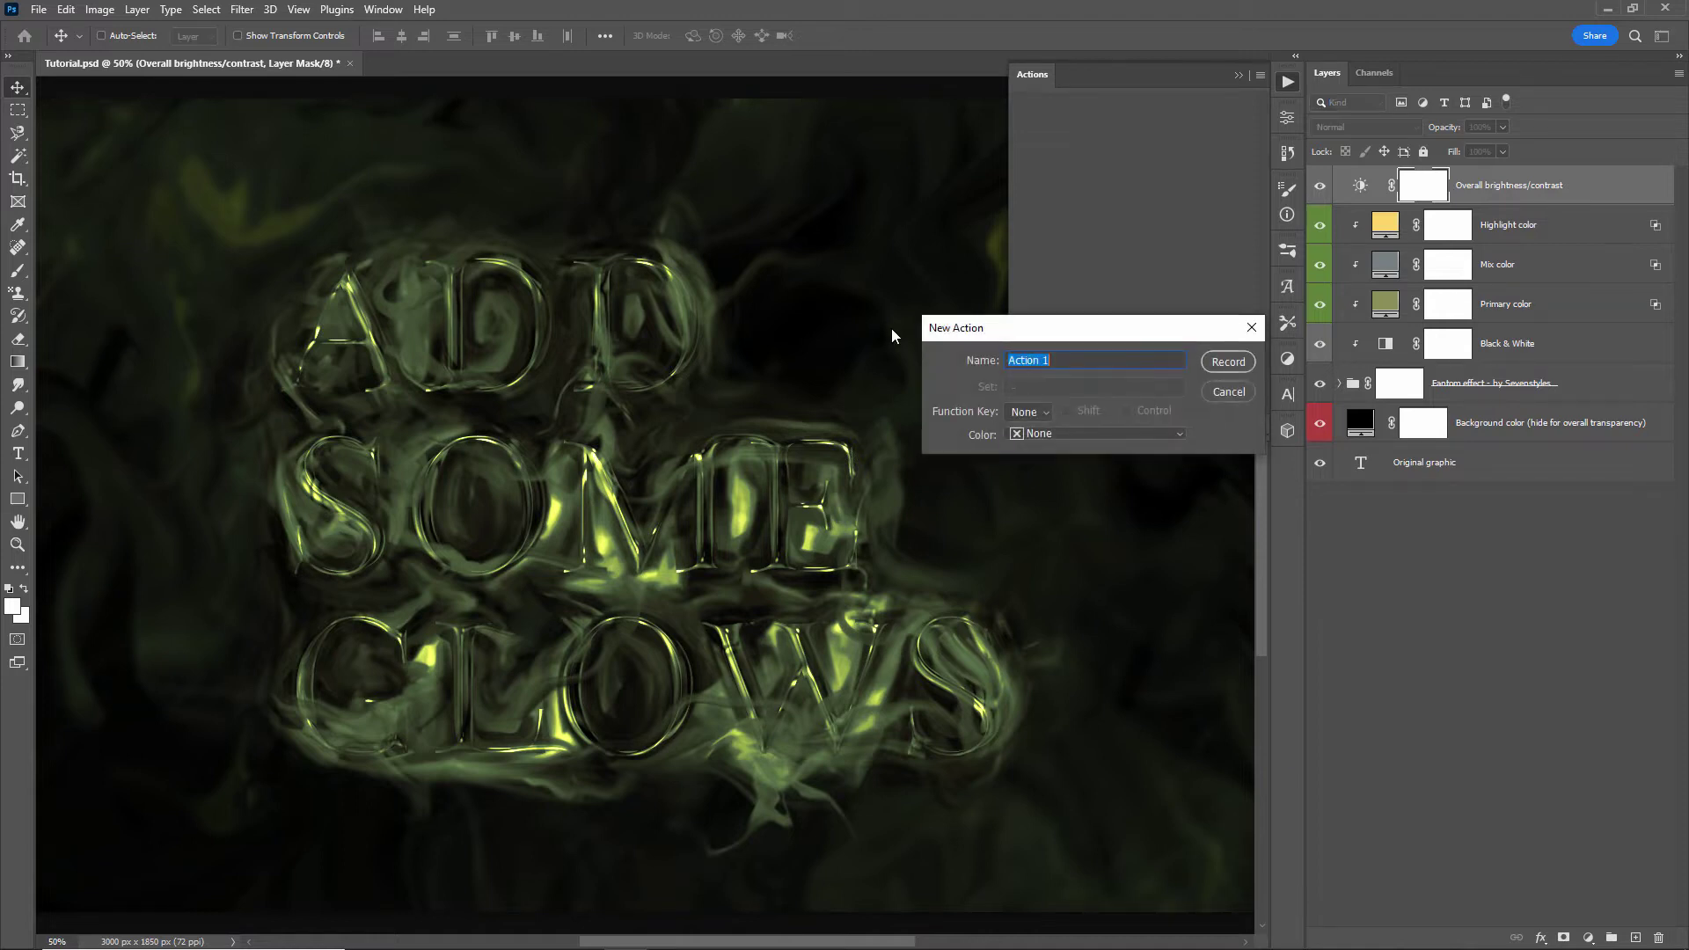
text(Add Glow)
key(Return)
click(1110, 425)
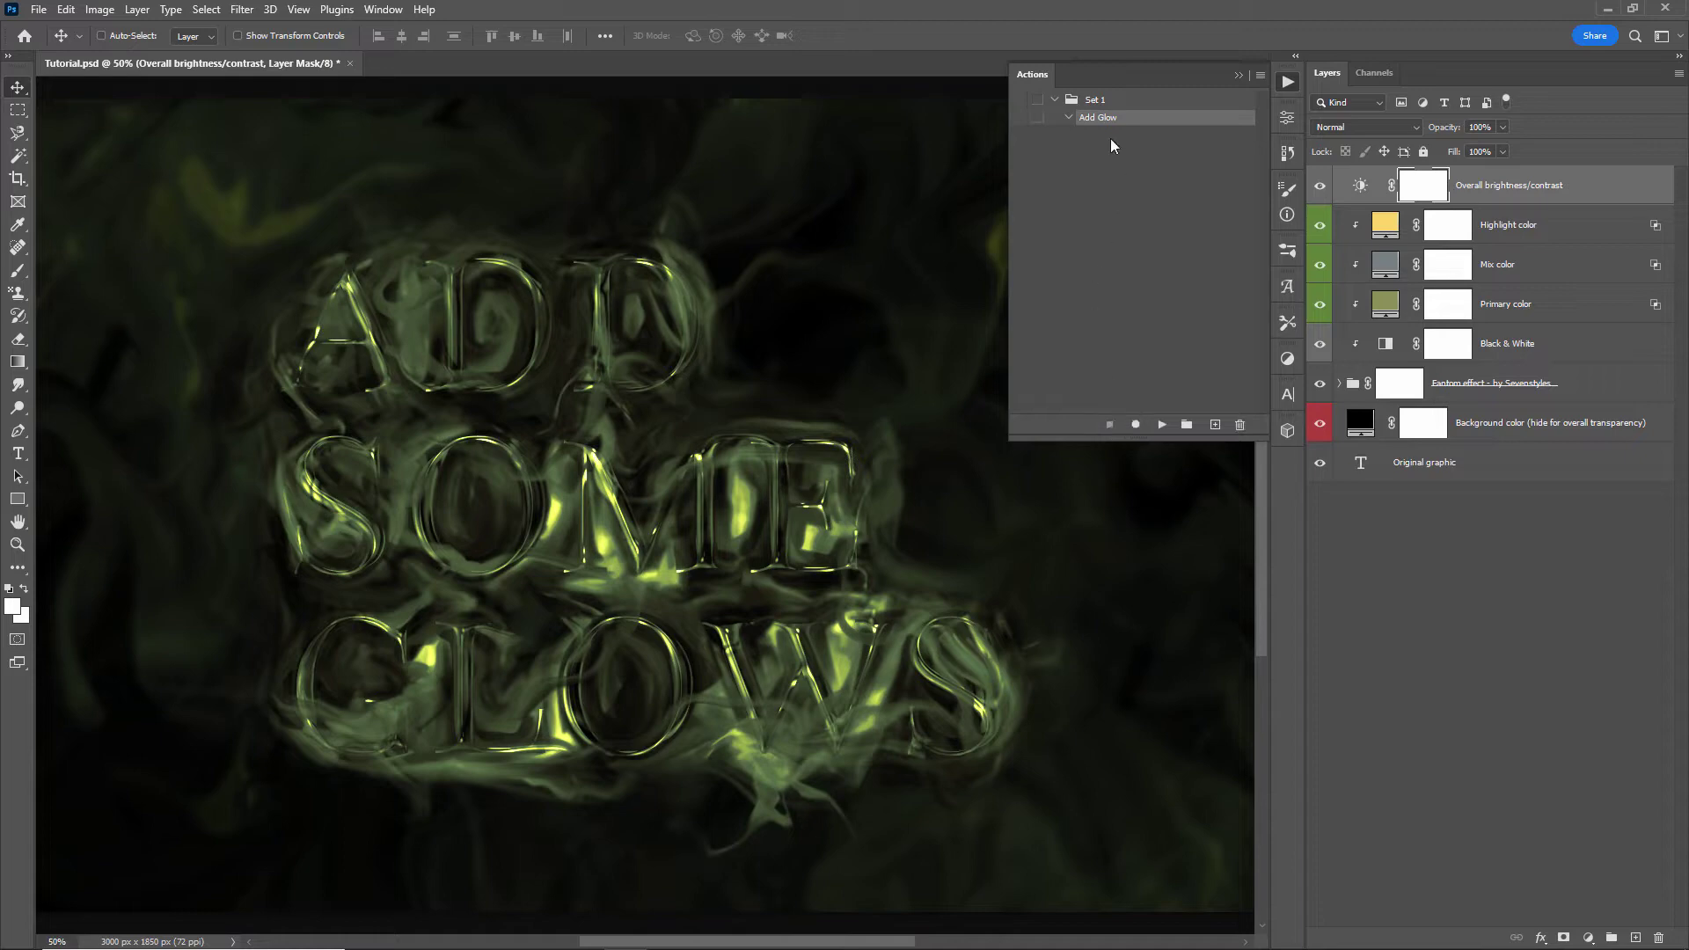
double_click(1093, 100)
text(Add Glow)
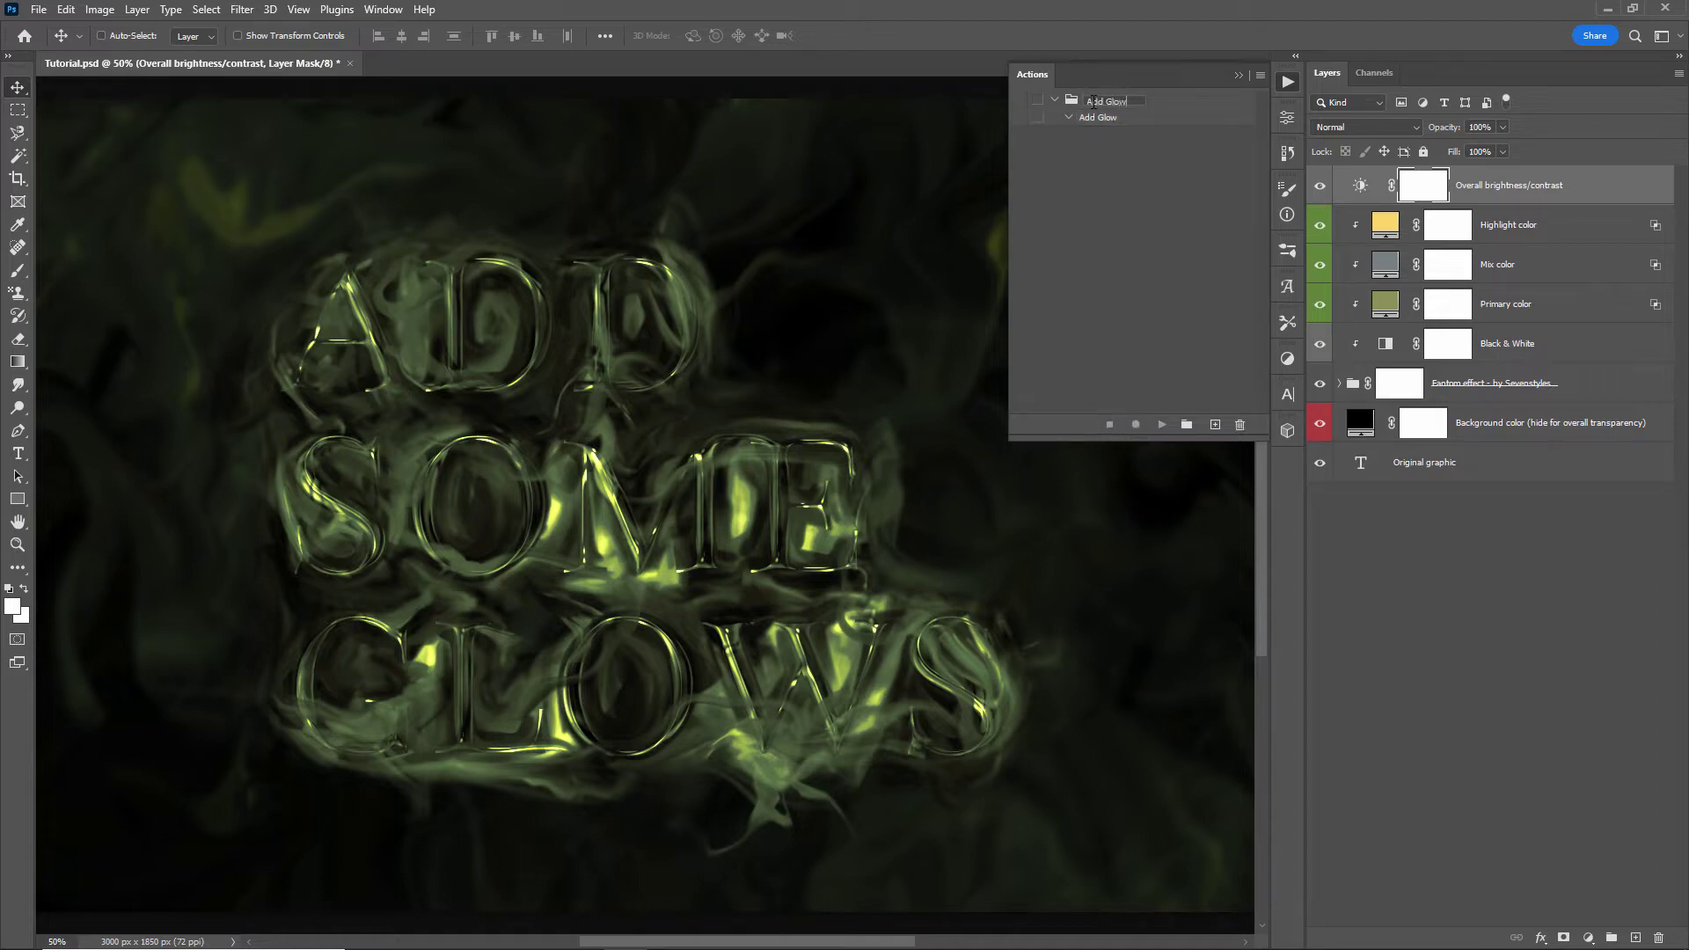
key(Return)
Record a 'Select front layer' step (Alt+.) into the Add Glow action from the Mix color layer
click(1117, 122)
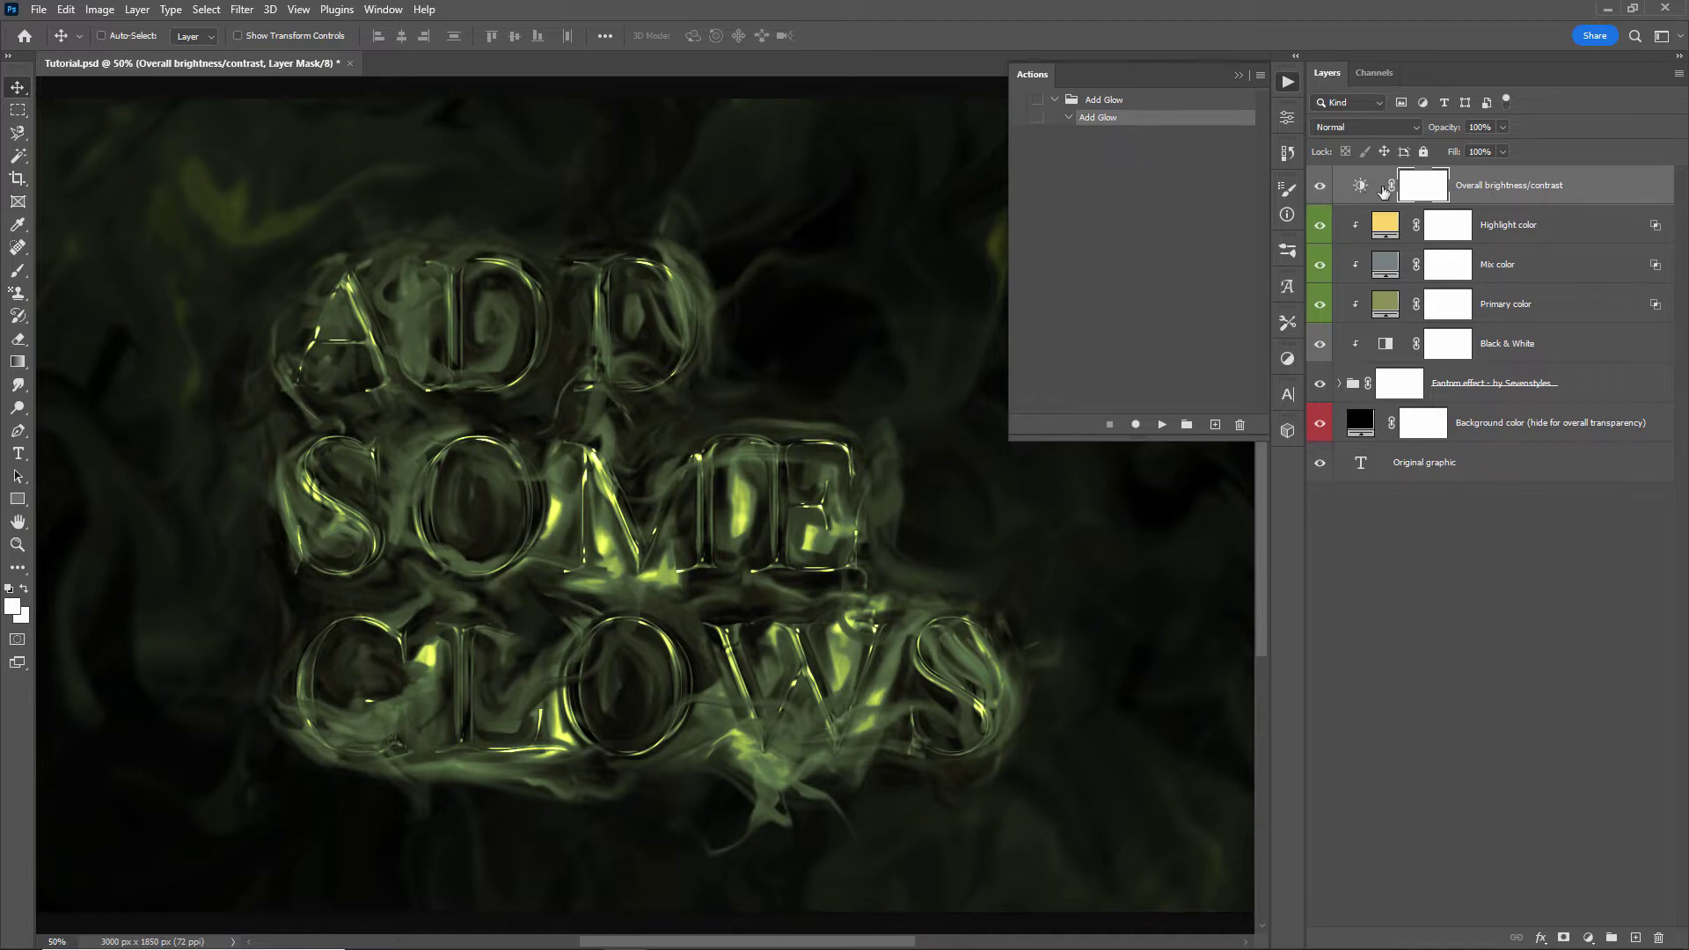
click(1574, 264)
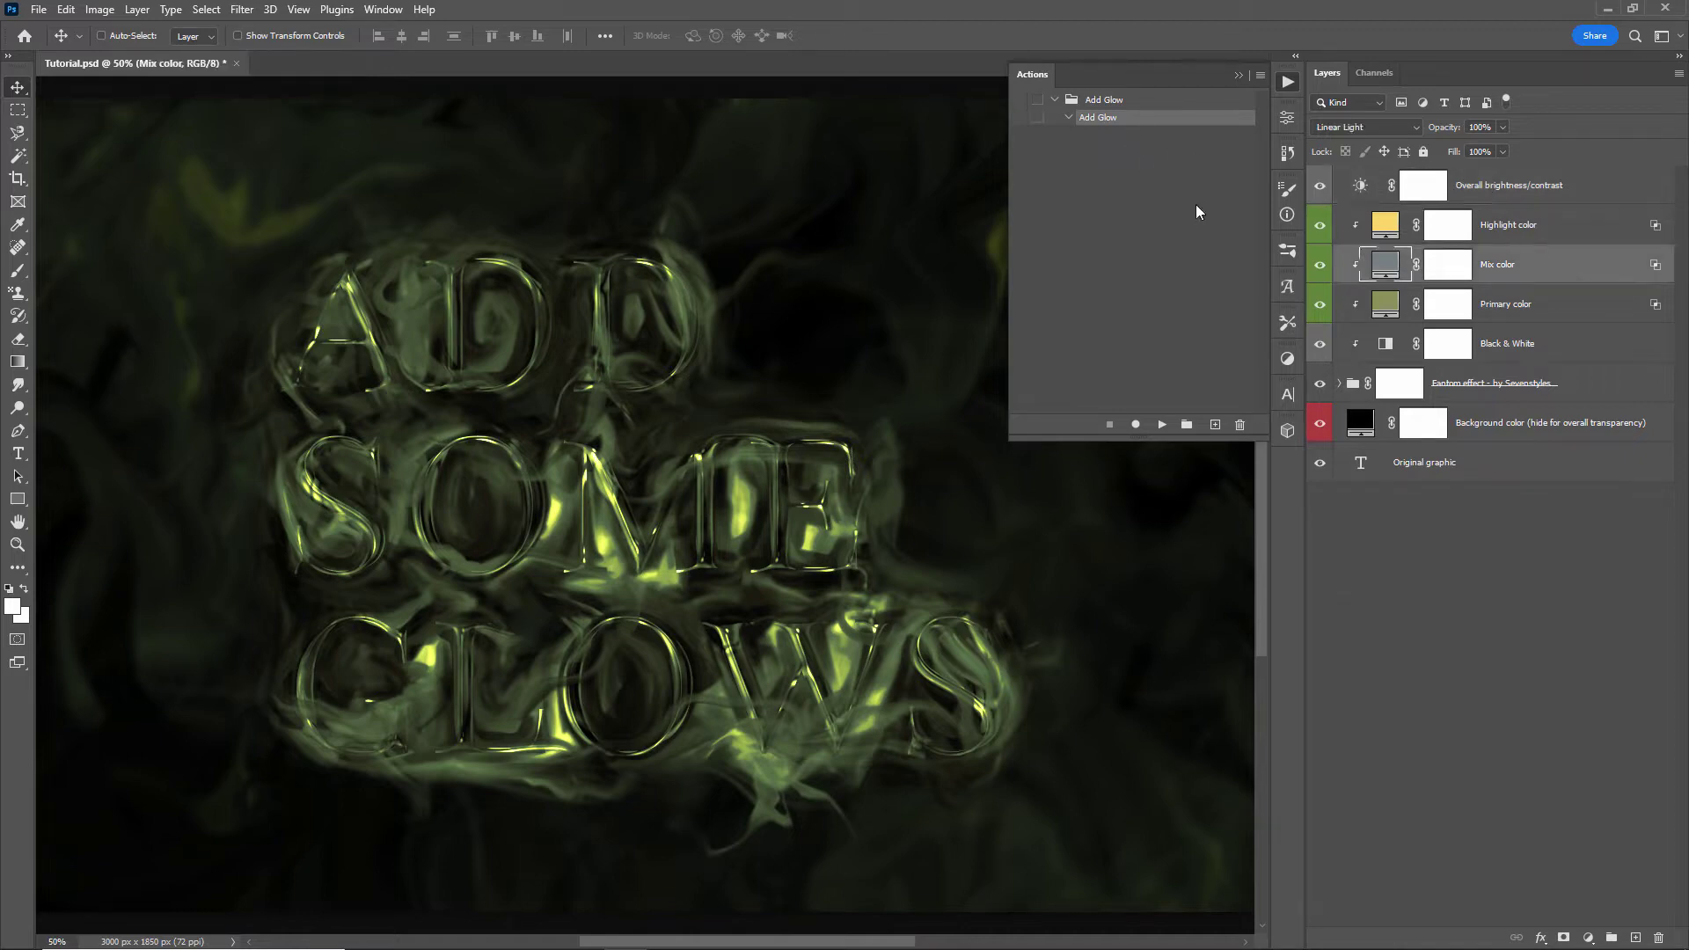
click(1135, 425)
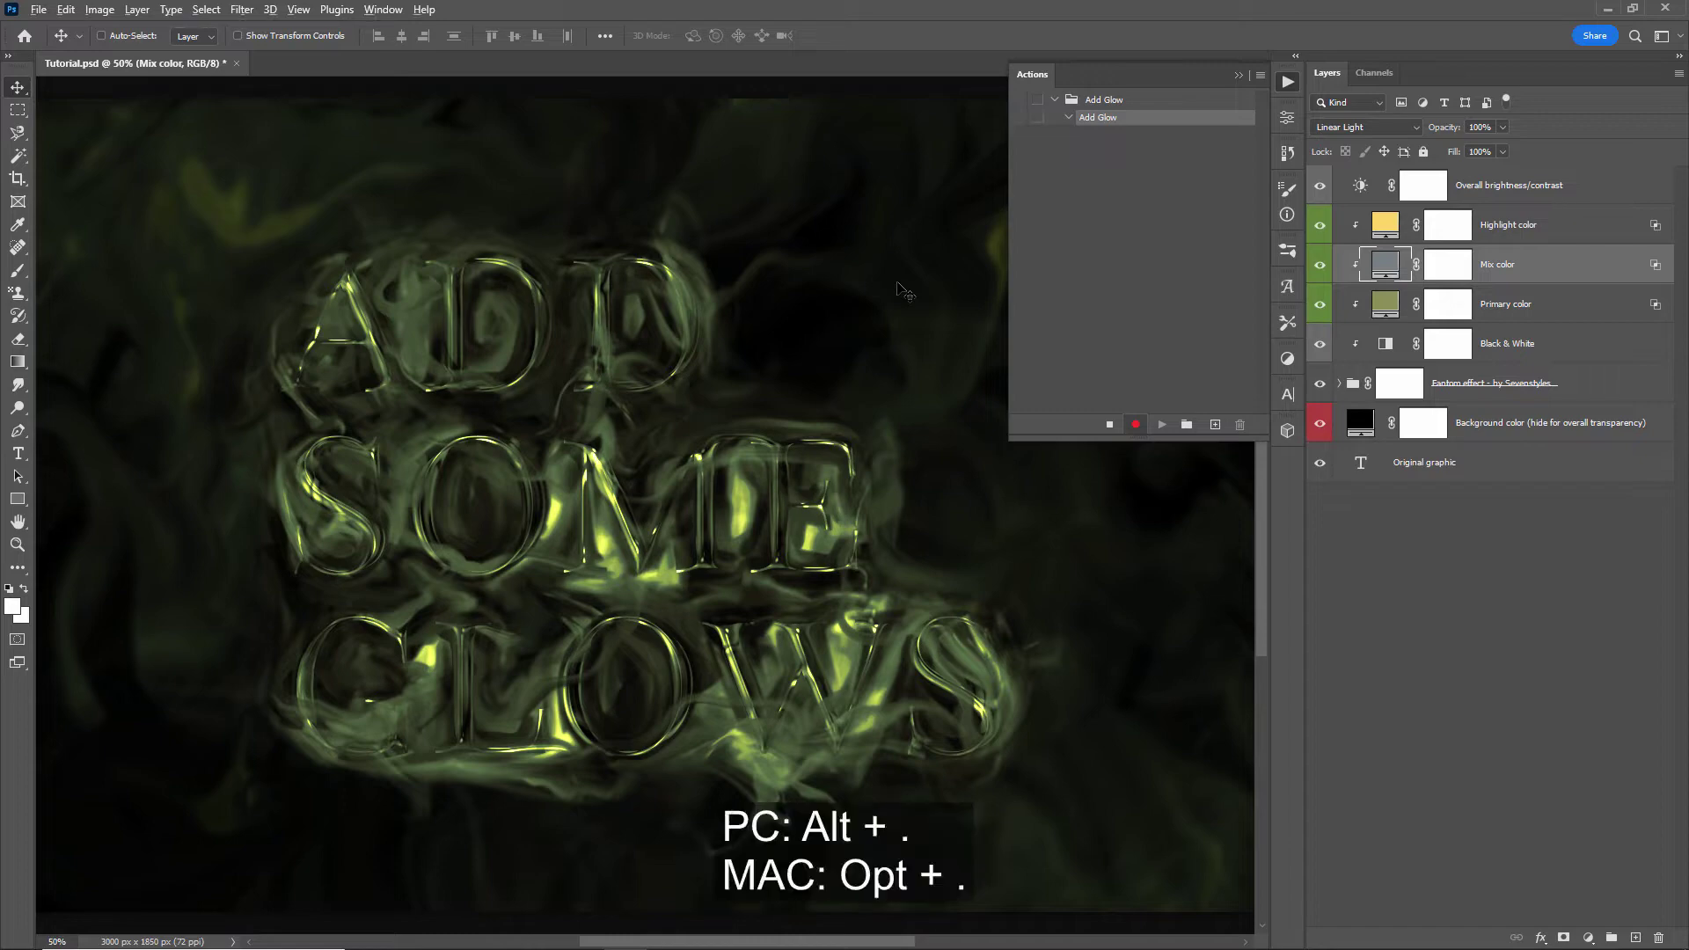
key(alt+period)
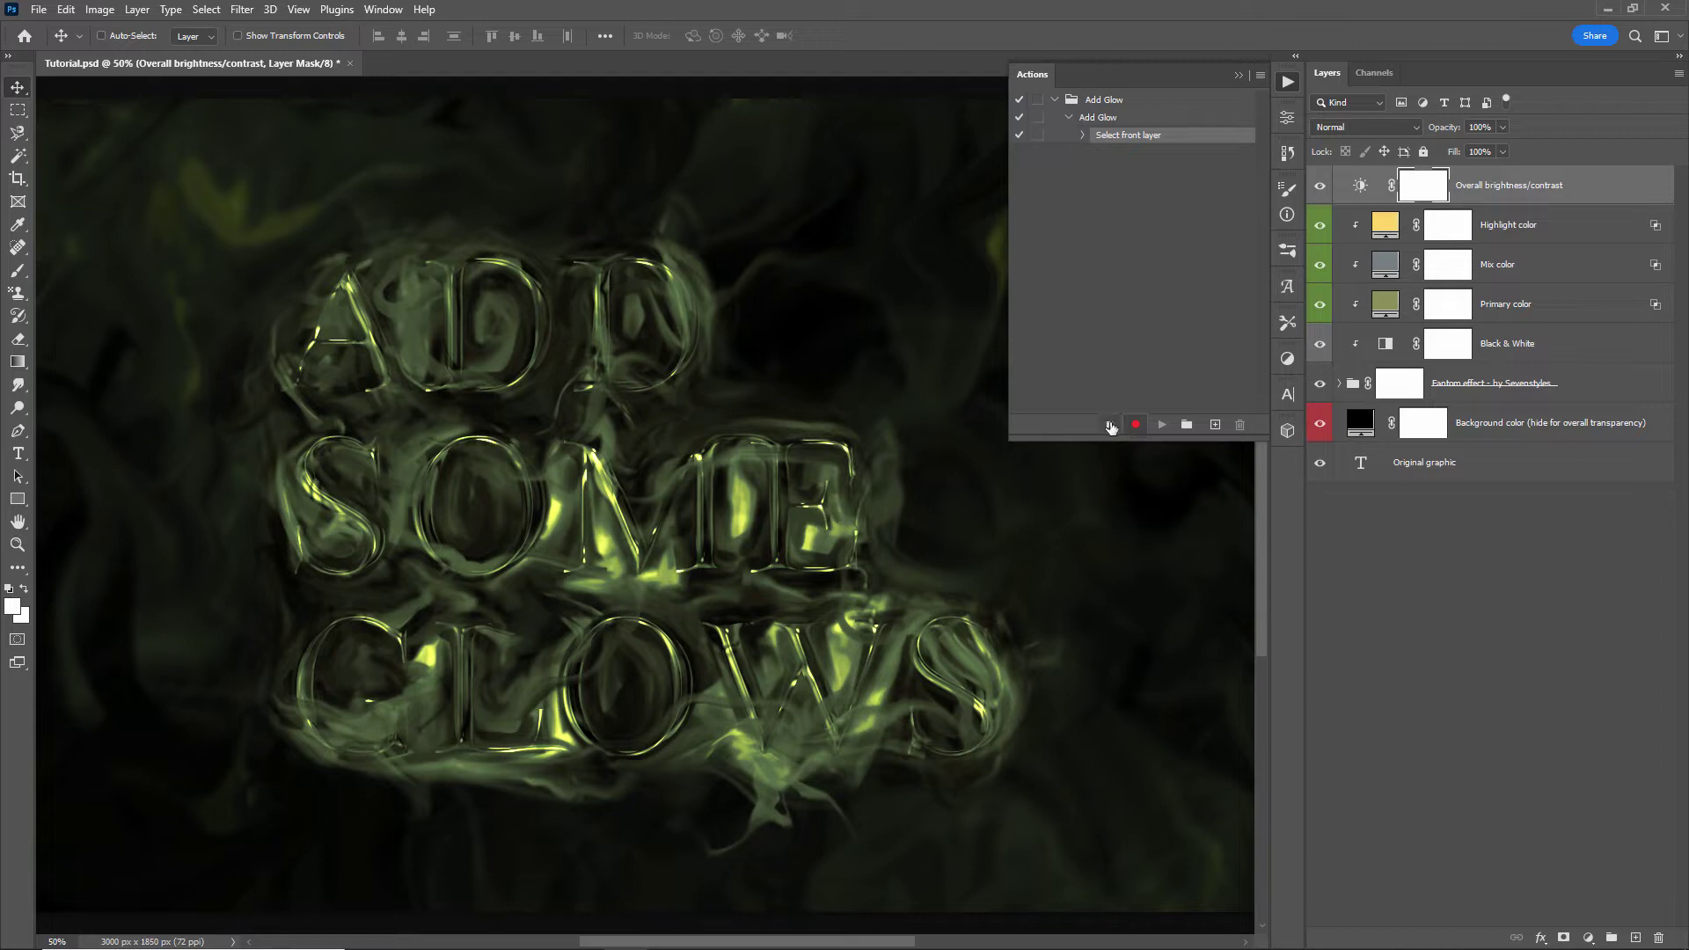
click(1109, 425)
Test-play Add Glow from the Primary color layer, then resume recording
click(1580, 310)
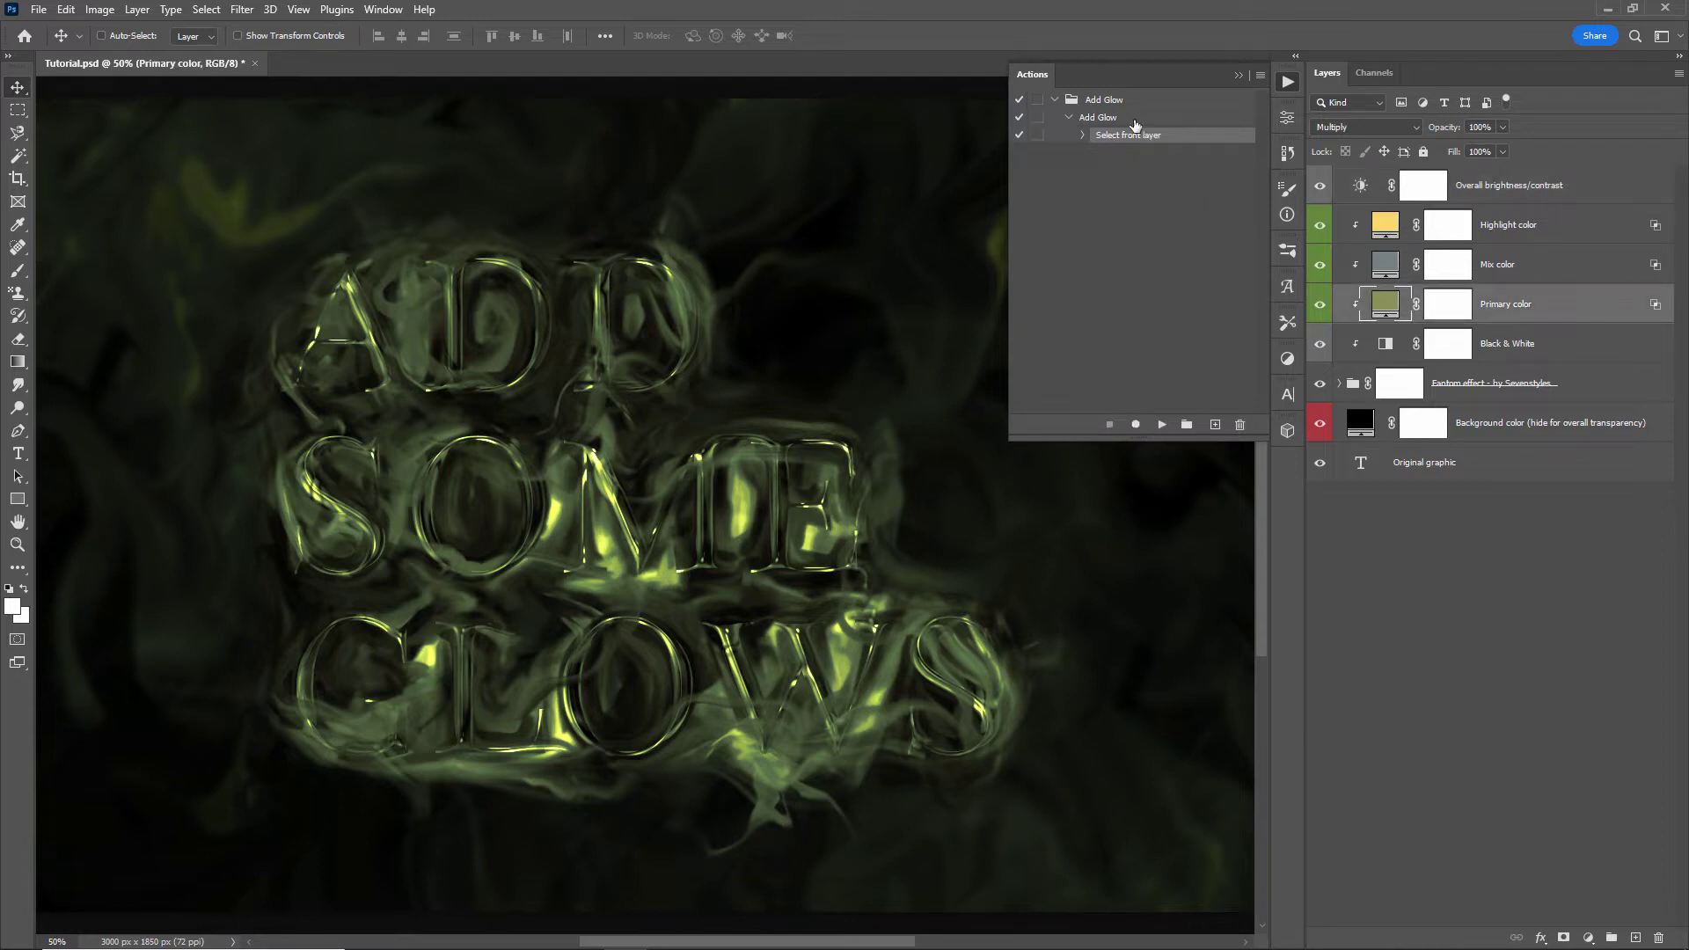
click(1098, 117)
click(1163, 424)
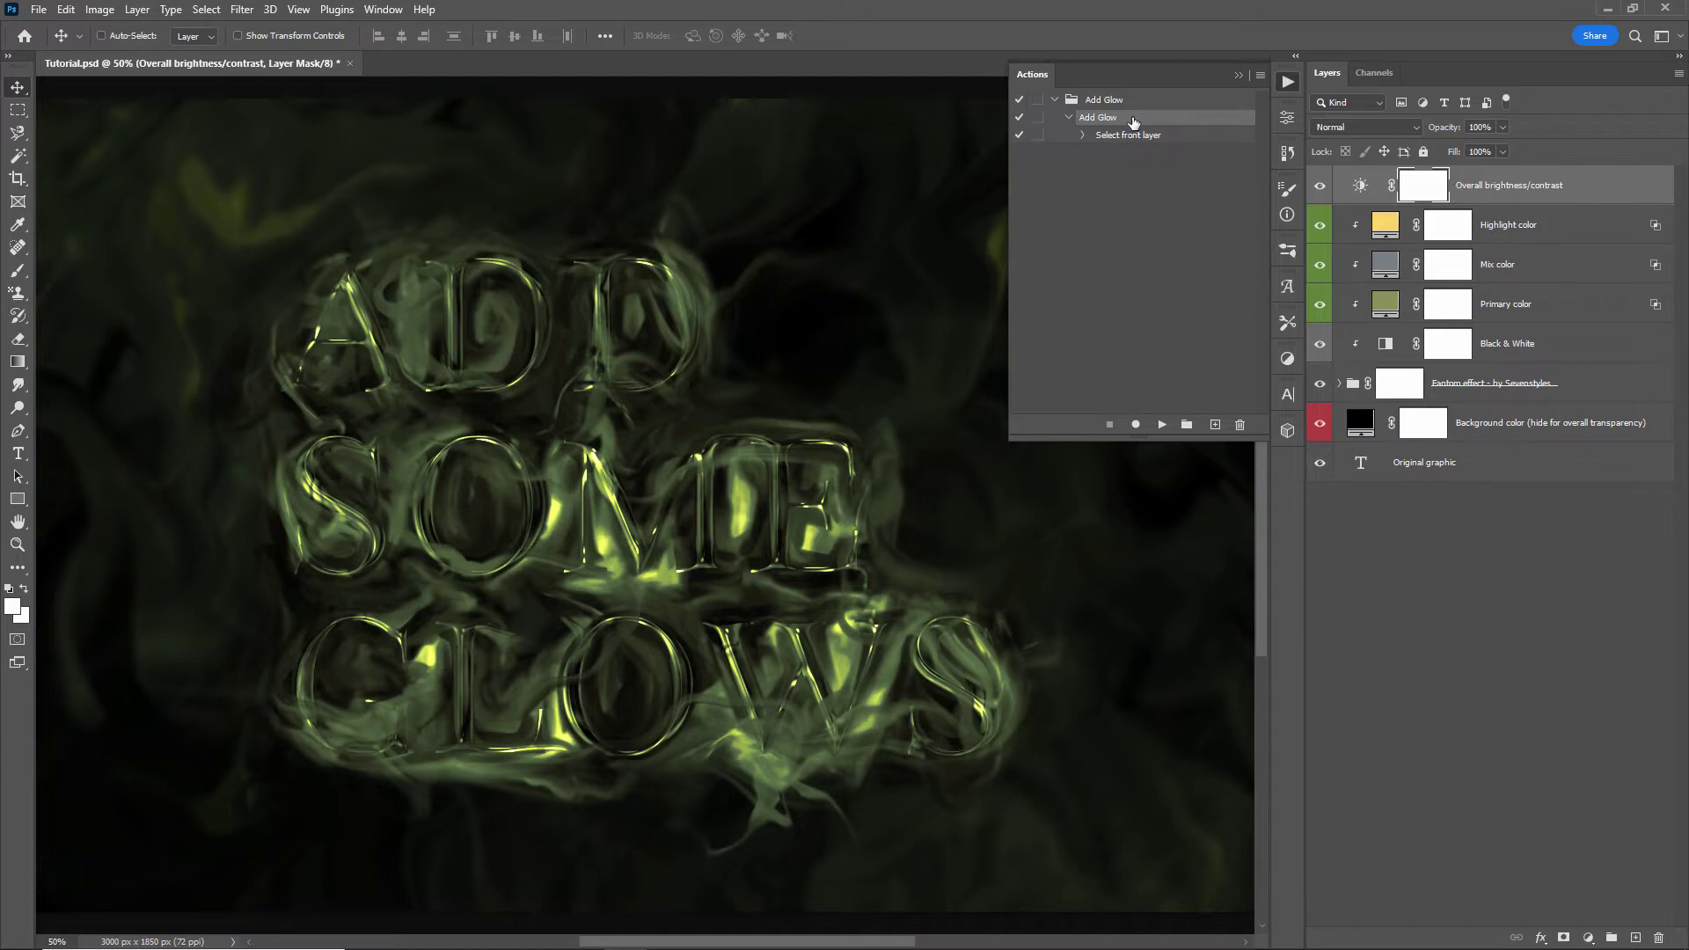
click(1135, 424)
Create a new layer named 'Merge' and stamp all visible layers into it (Ctrl+Shift+Alt+E)
key(ctrl)
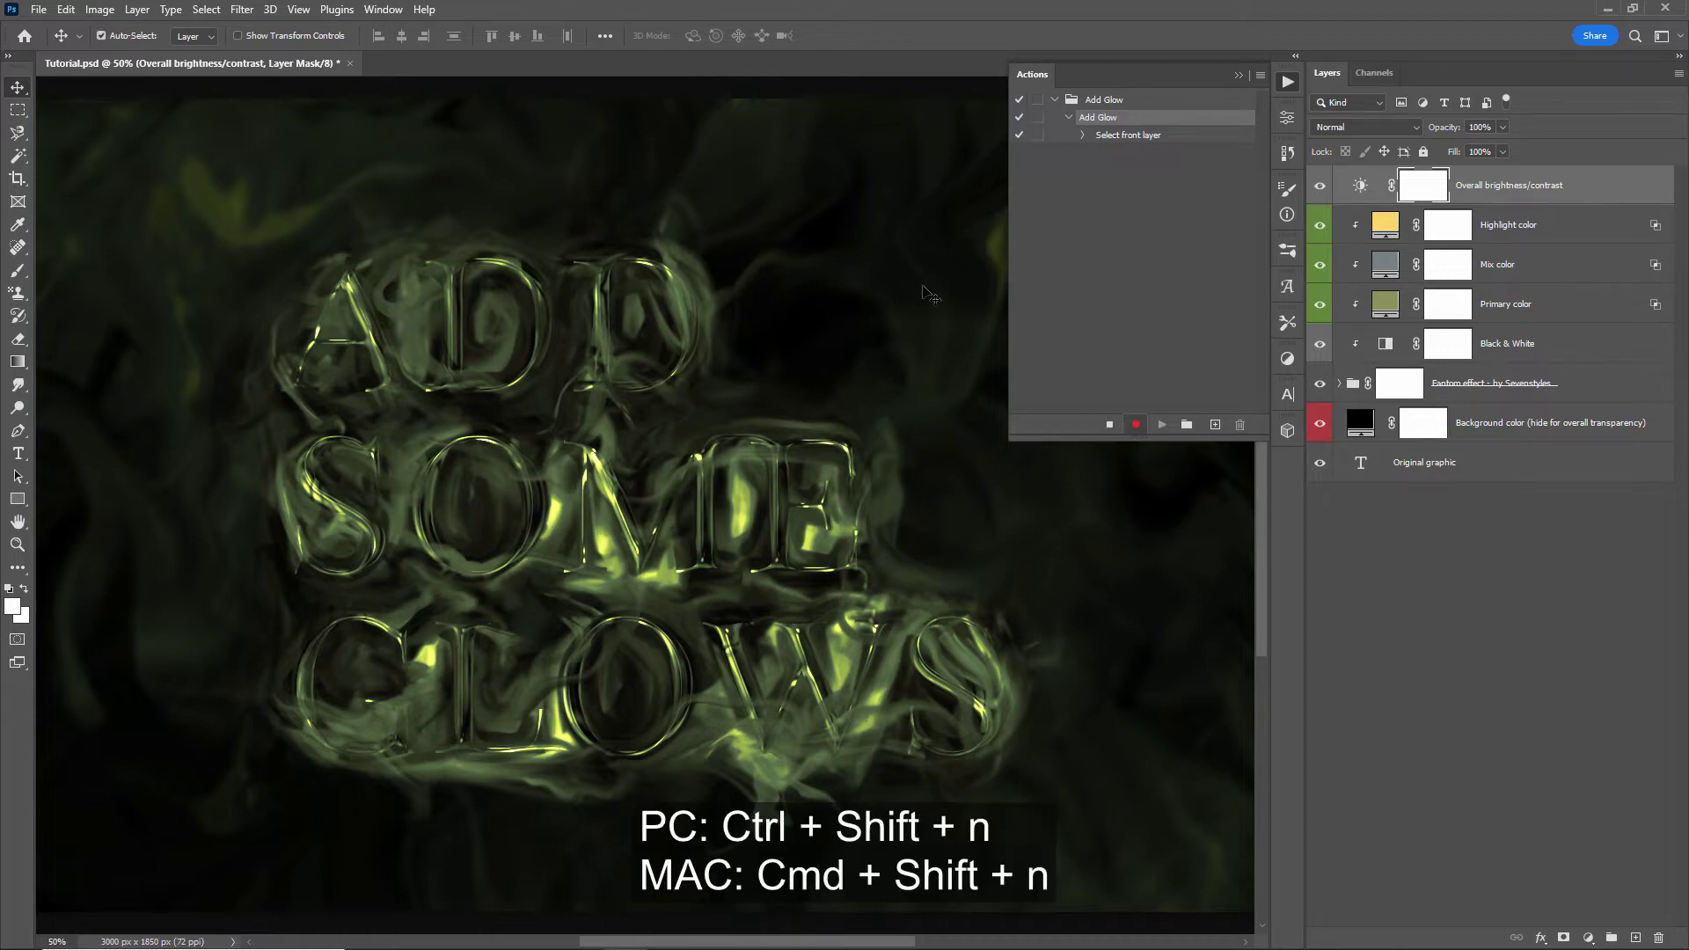
key(ctrl+shift+n)
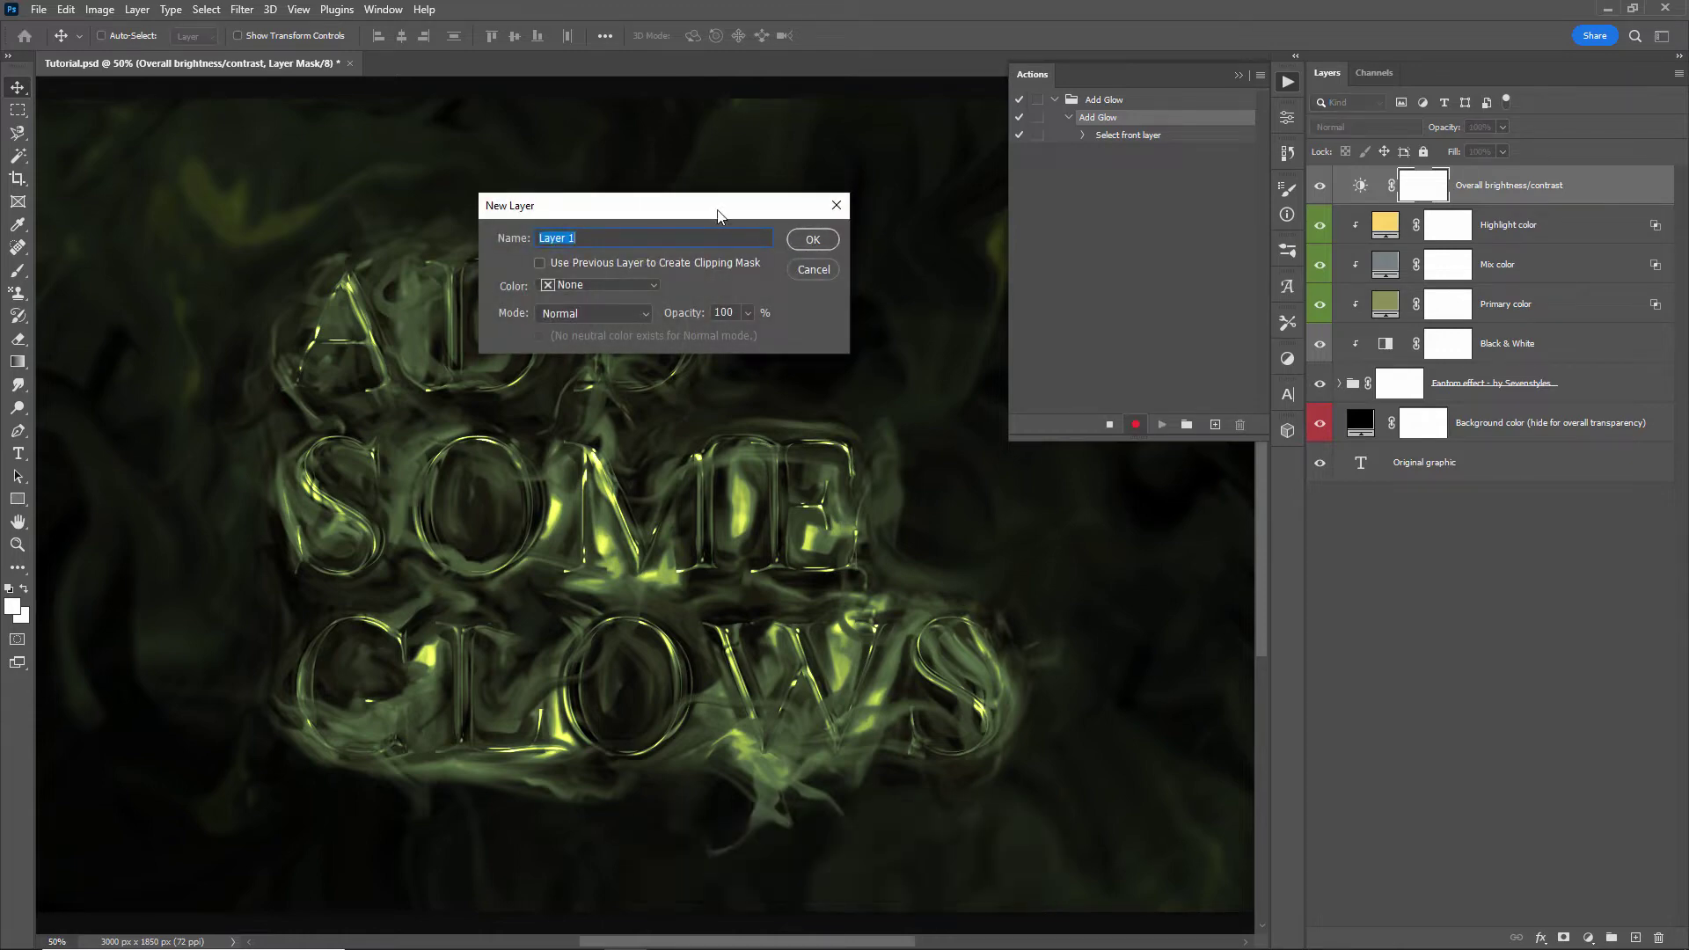
drag(676, 209, 742, 207)
text(Merge)
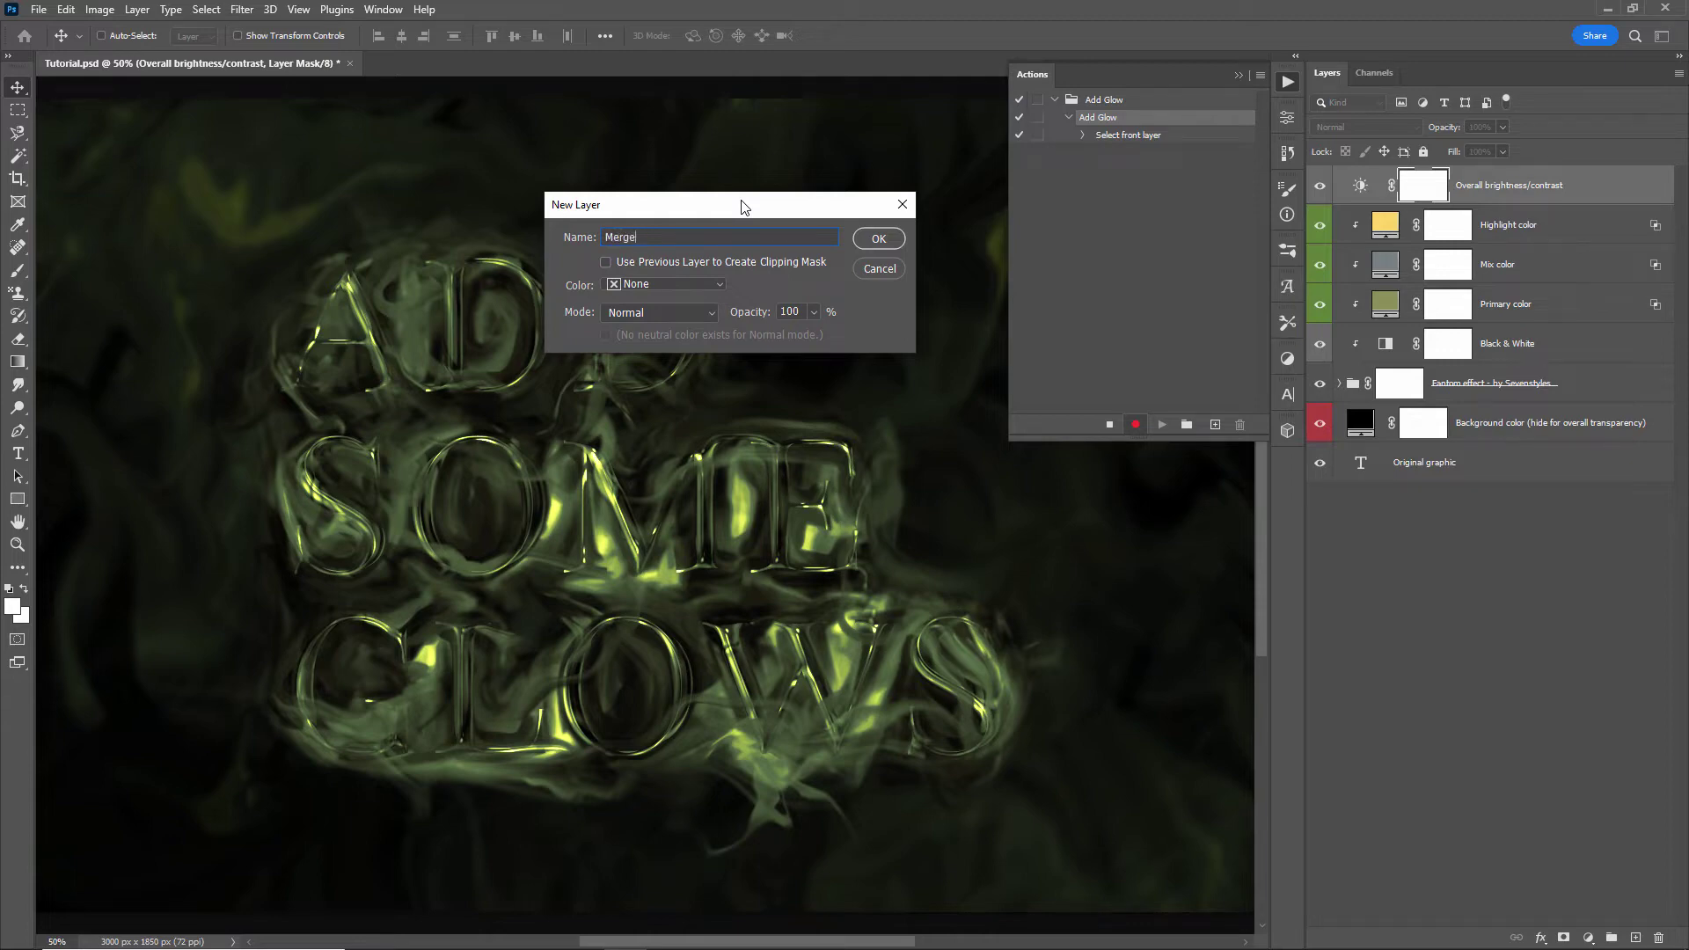
key(Return)
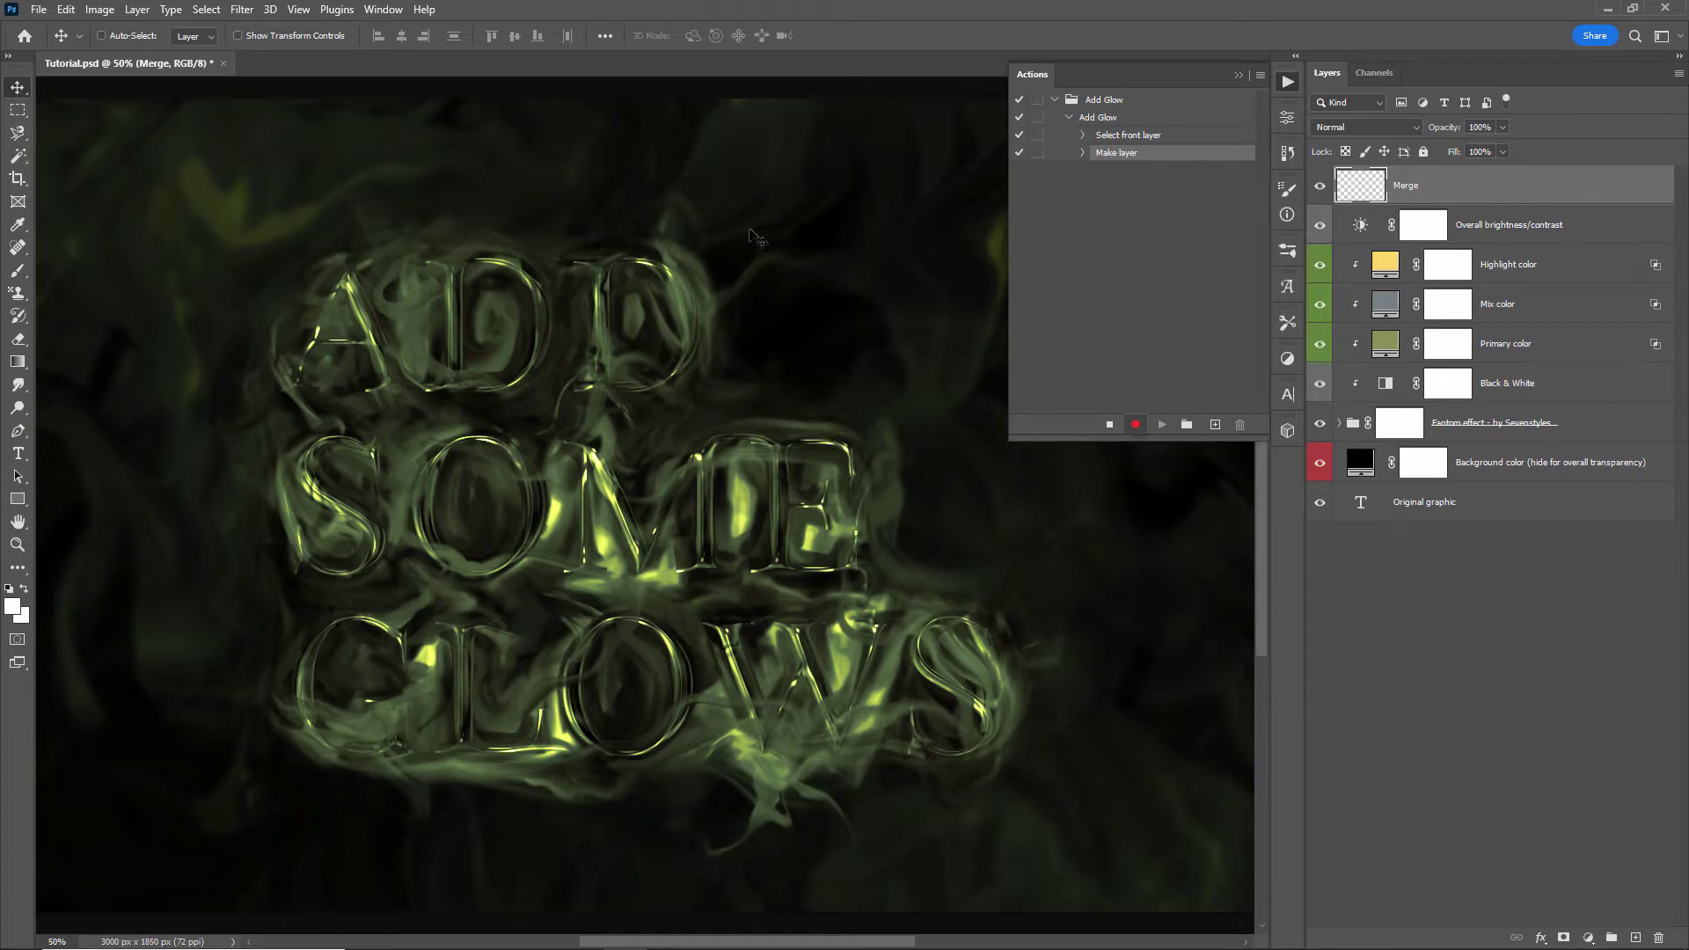
key(ctrl+shift+alt+e)
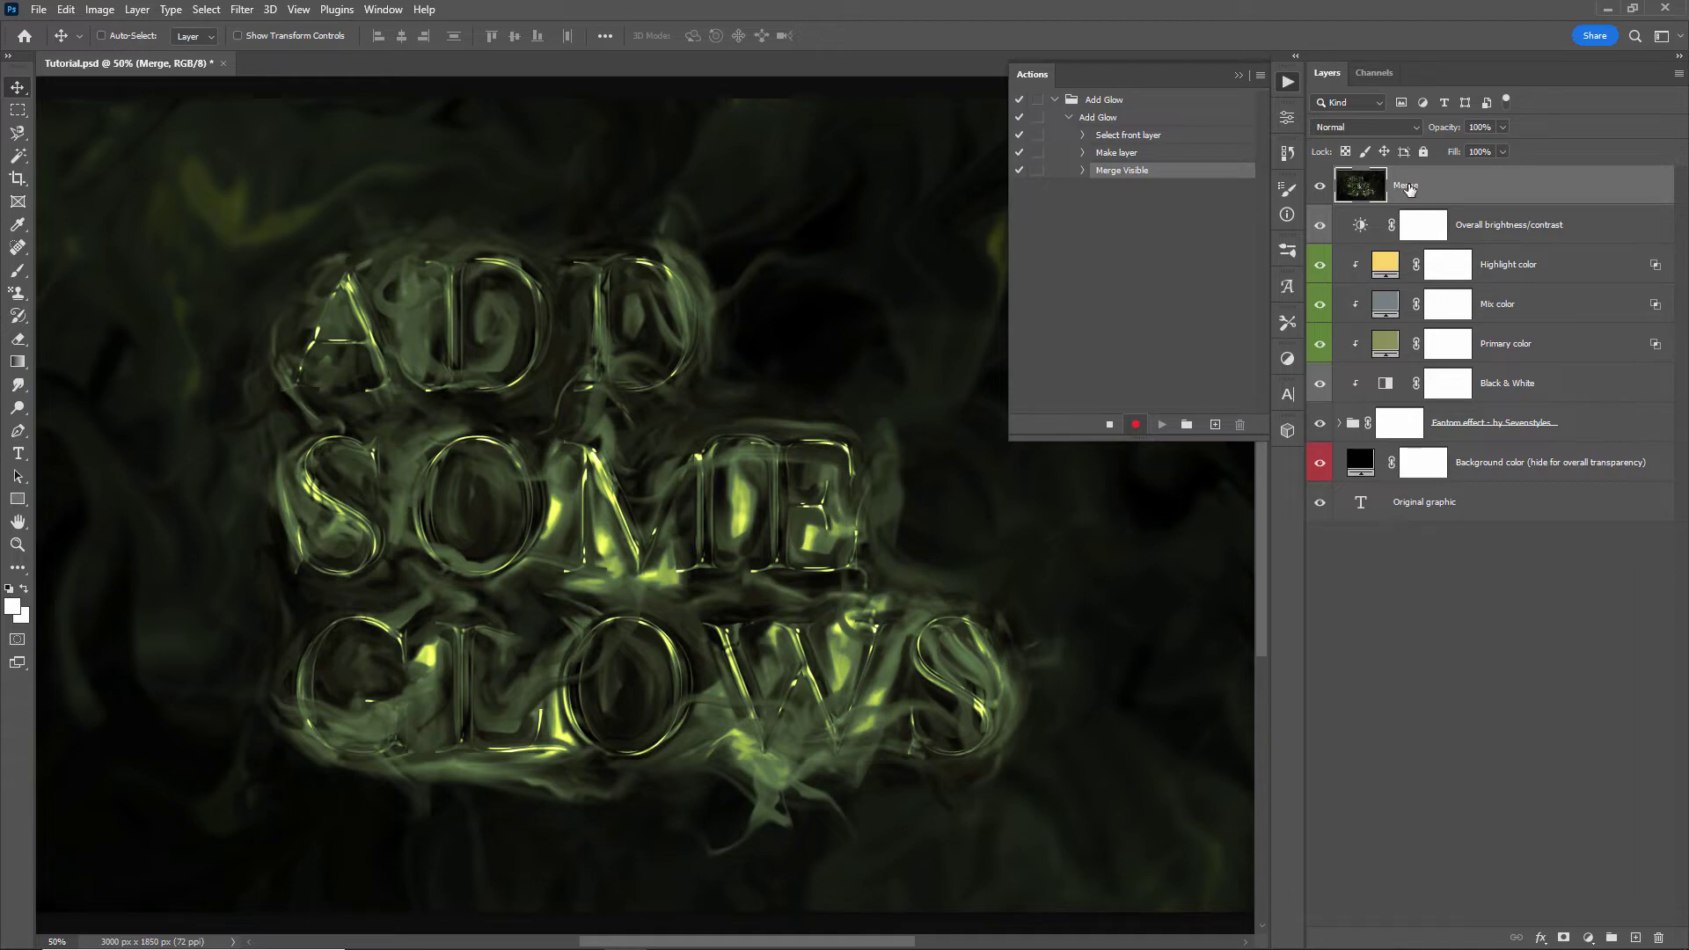
Rename the Merge layer to 'Glow'
double_click(1408, 185)
text(Glow)
key(Return)
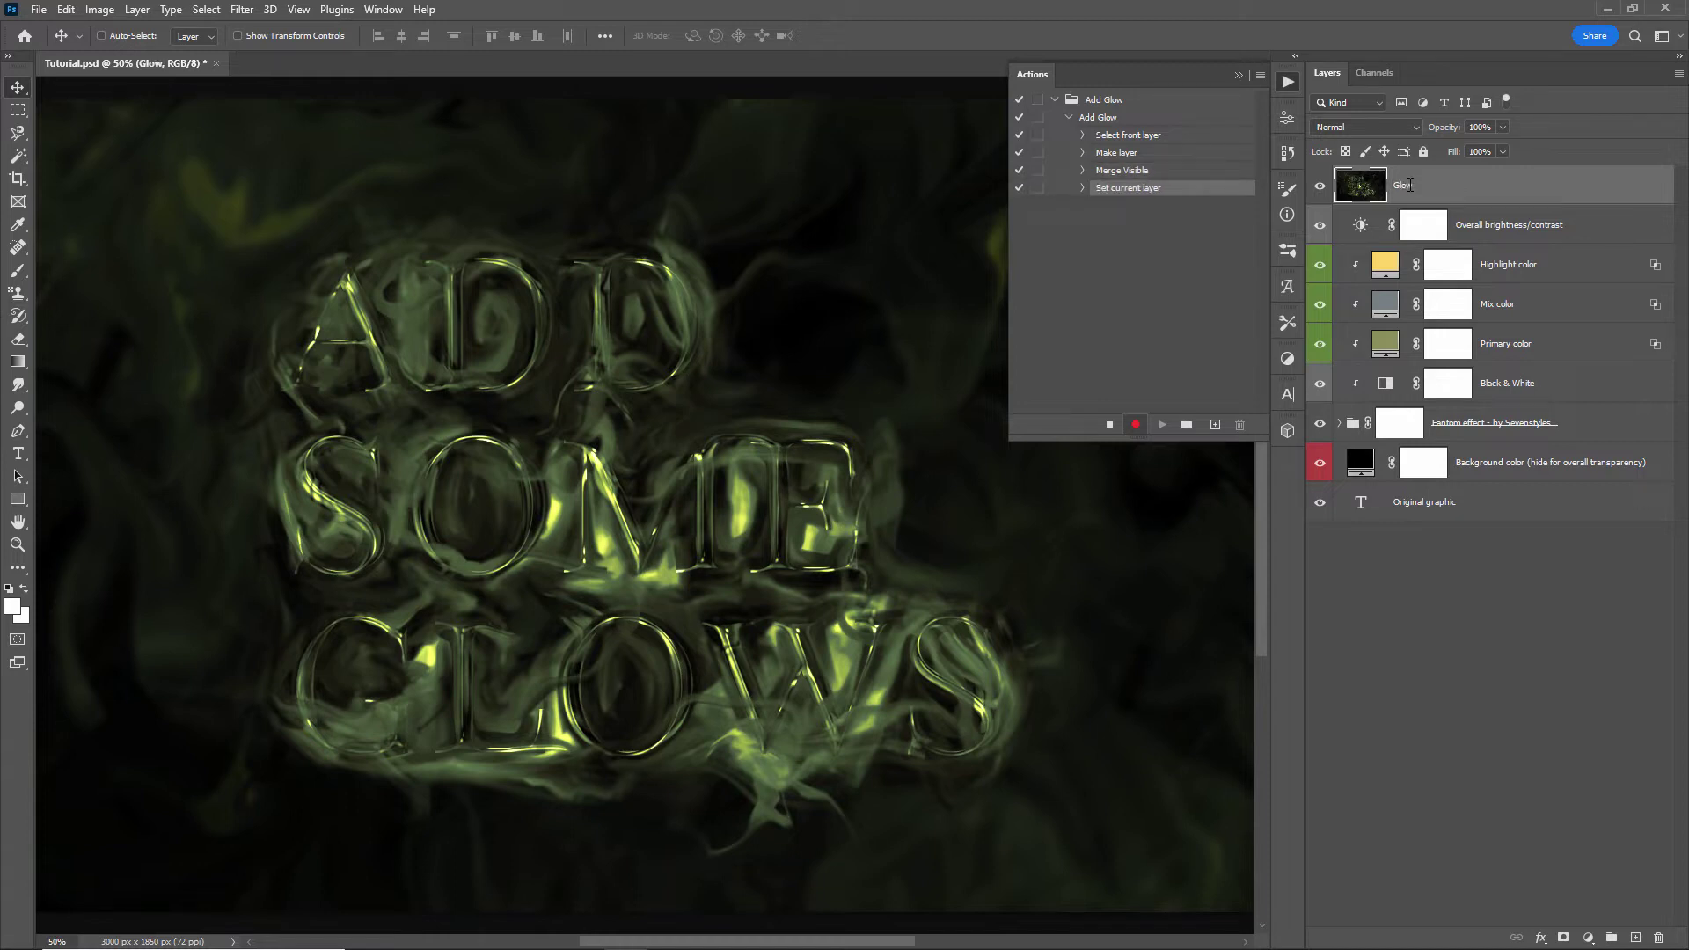
Duplicate the Glow layer, name the copy 'Selection', and save the document
key(ctrl)
key(ctrl+j)
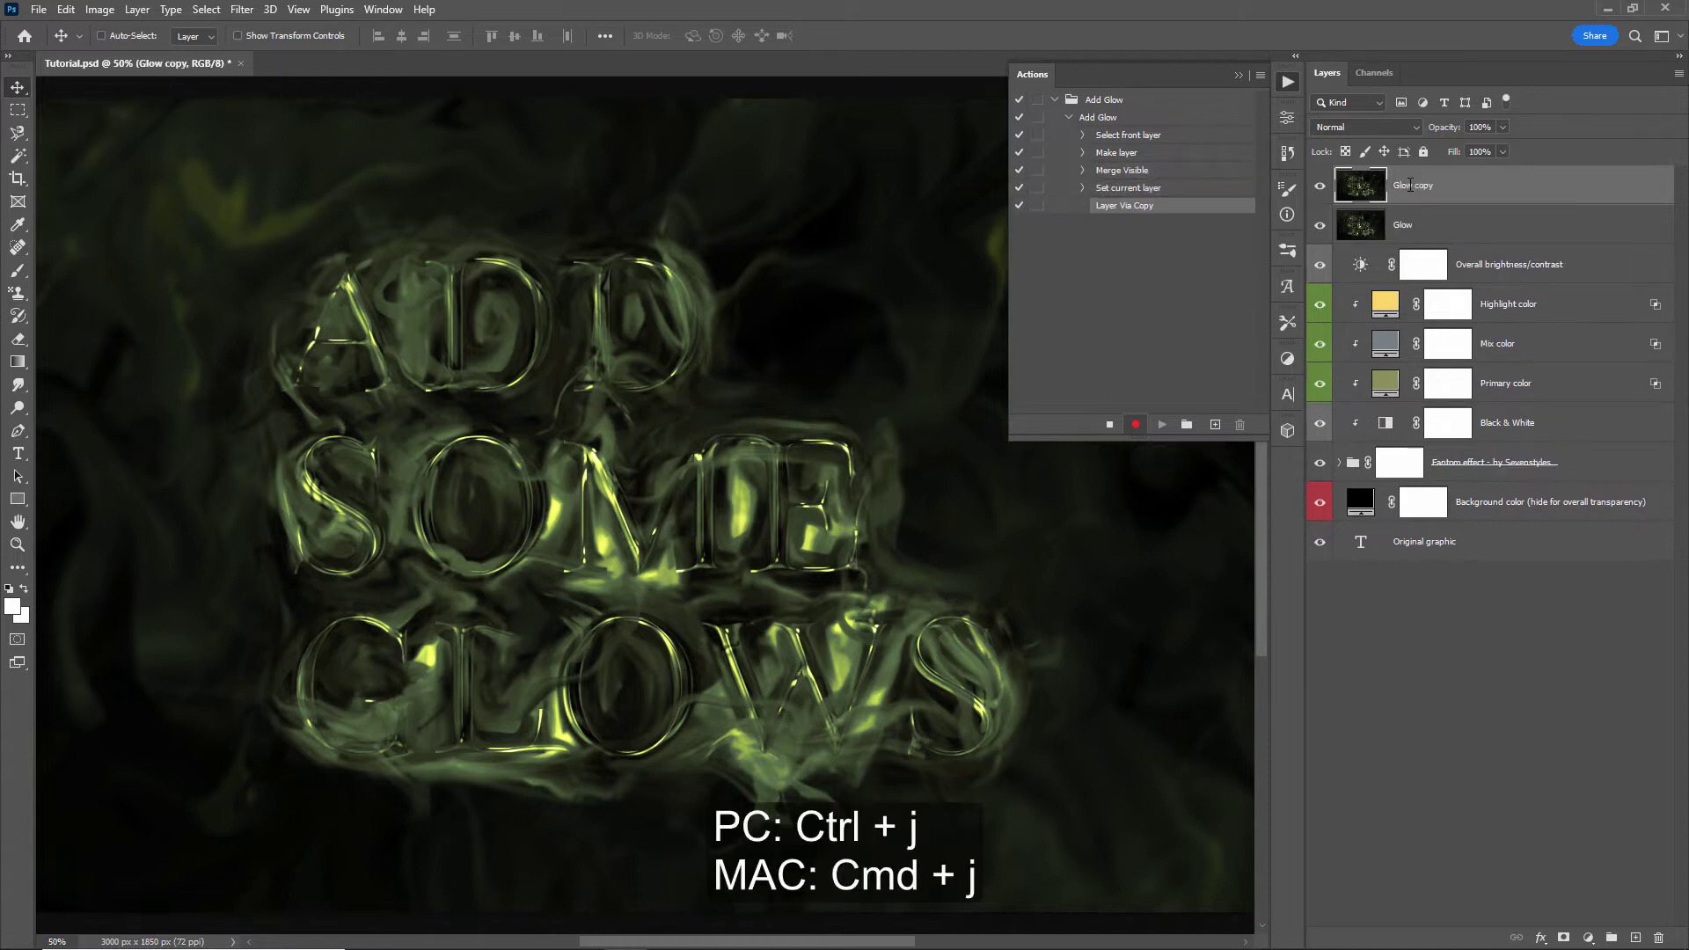
double_click(1410, 185)
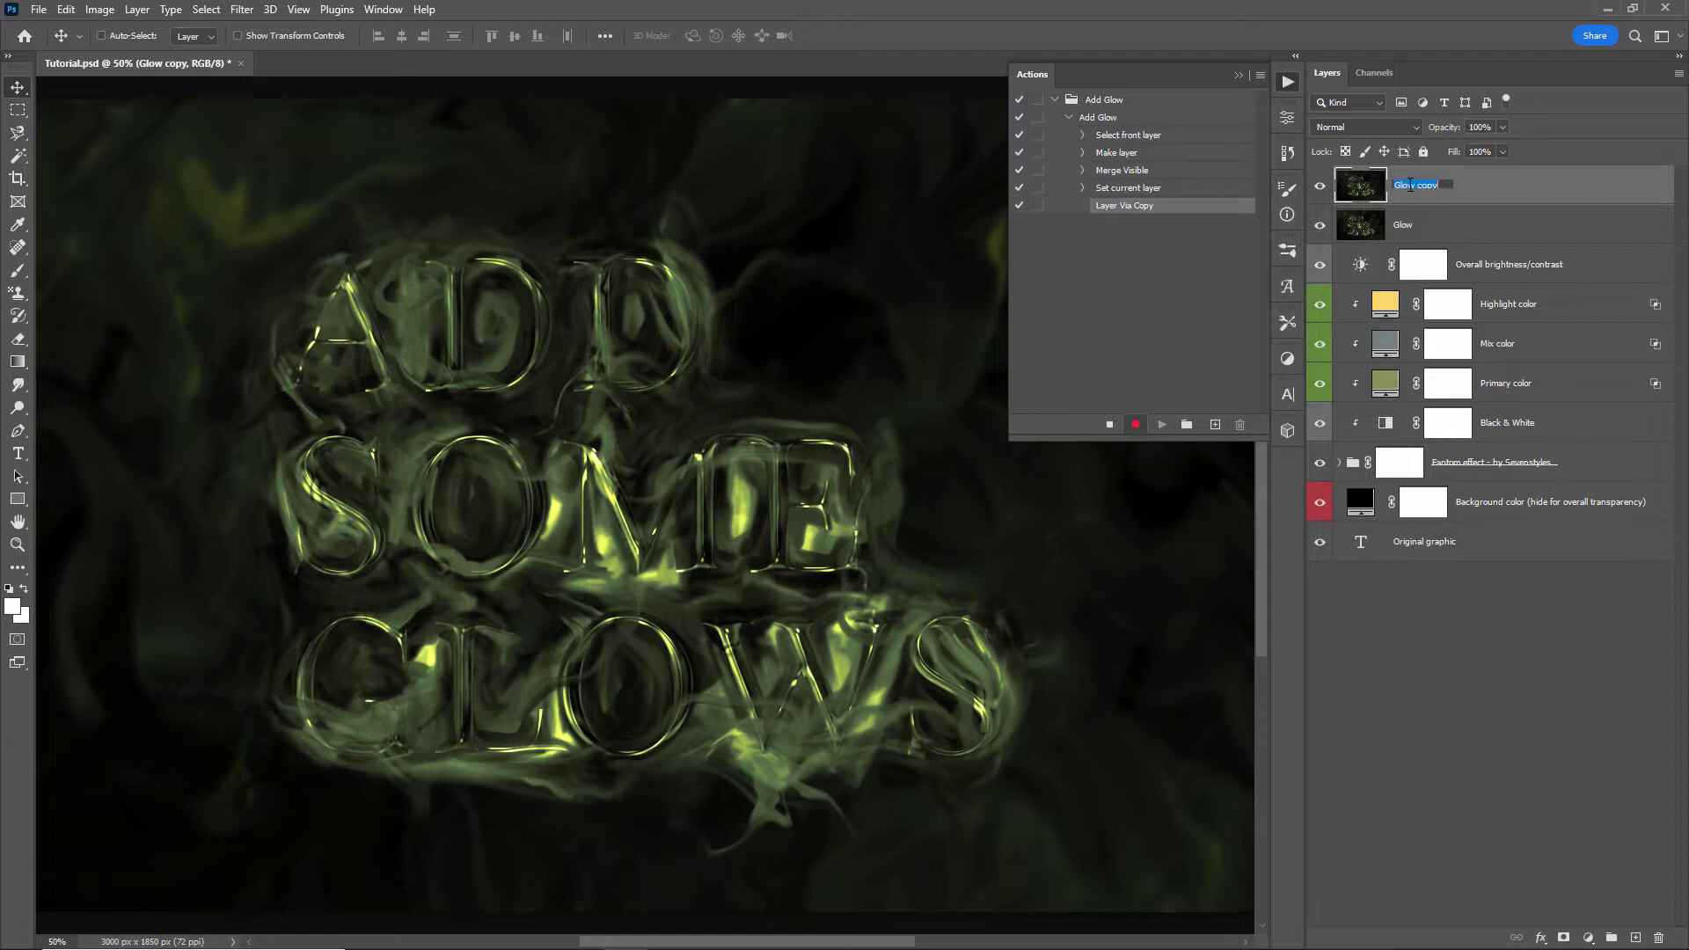
text(Selection)
key(Return)
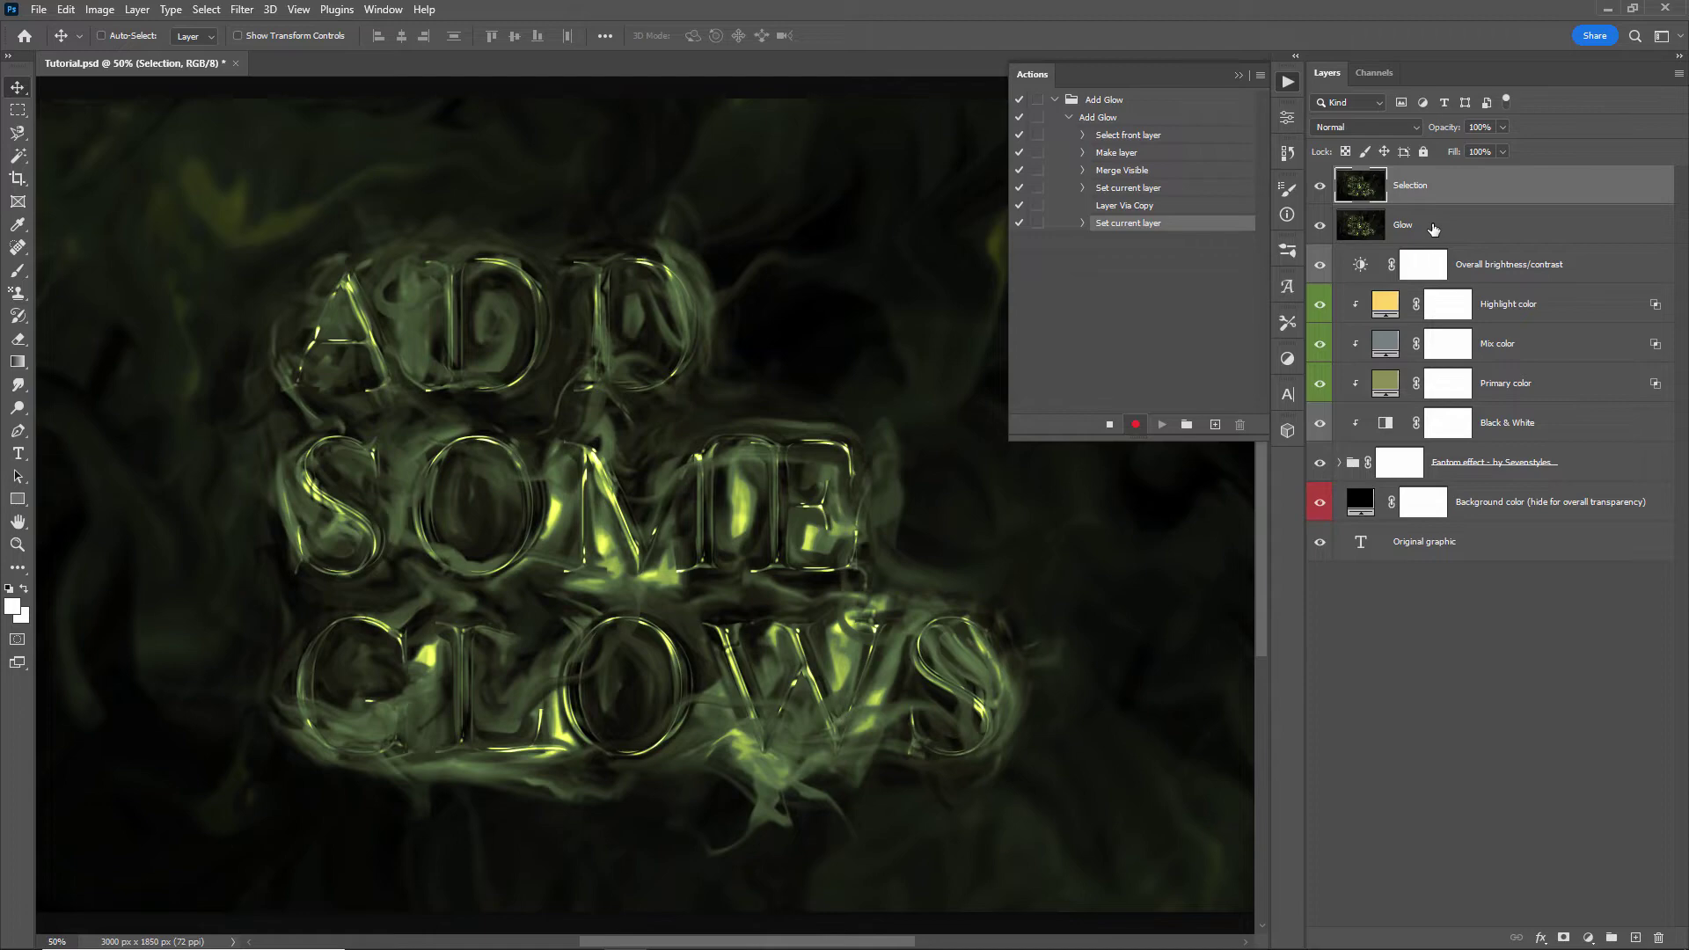
key(ctrl+s)
Convert the Selection layer to Black & White and apply Auto Tone
click(100, 9)
mouse_move(190, 55)
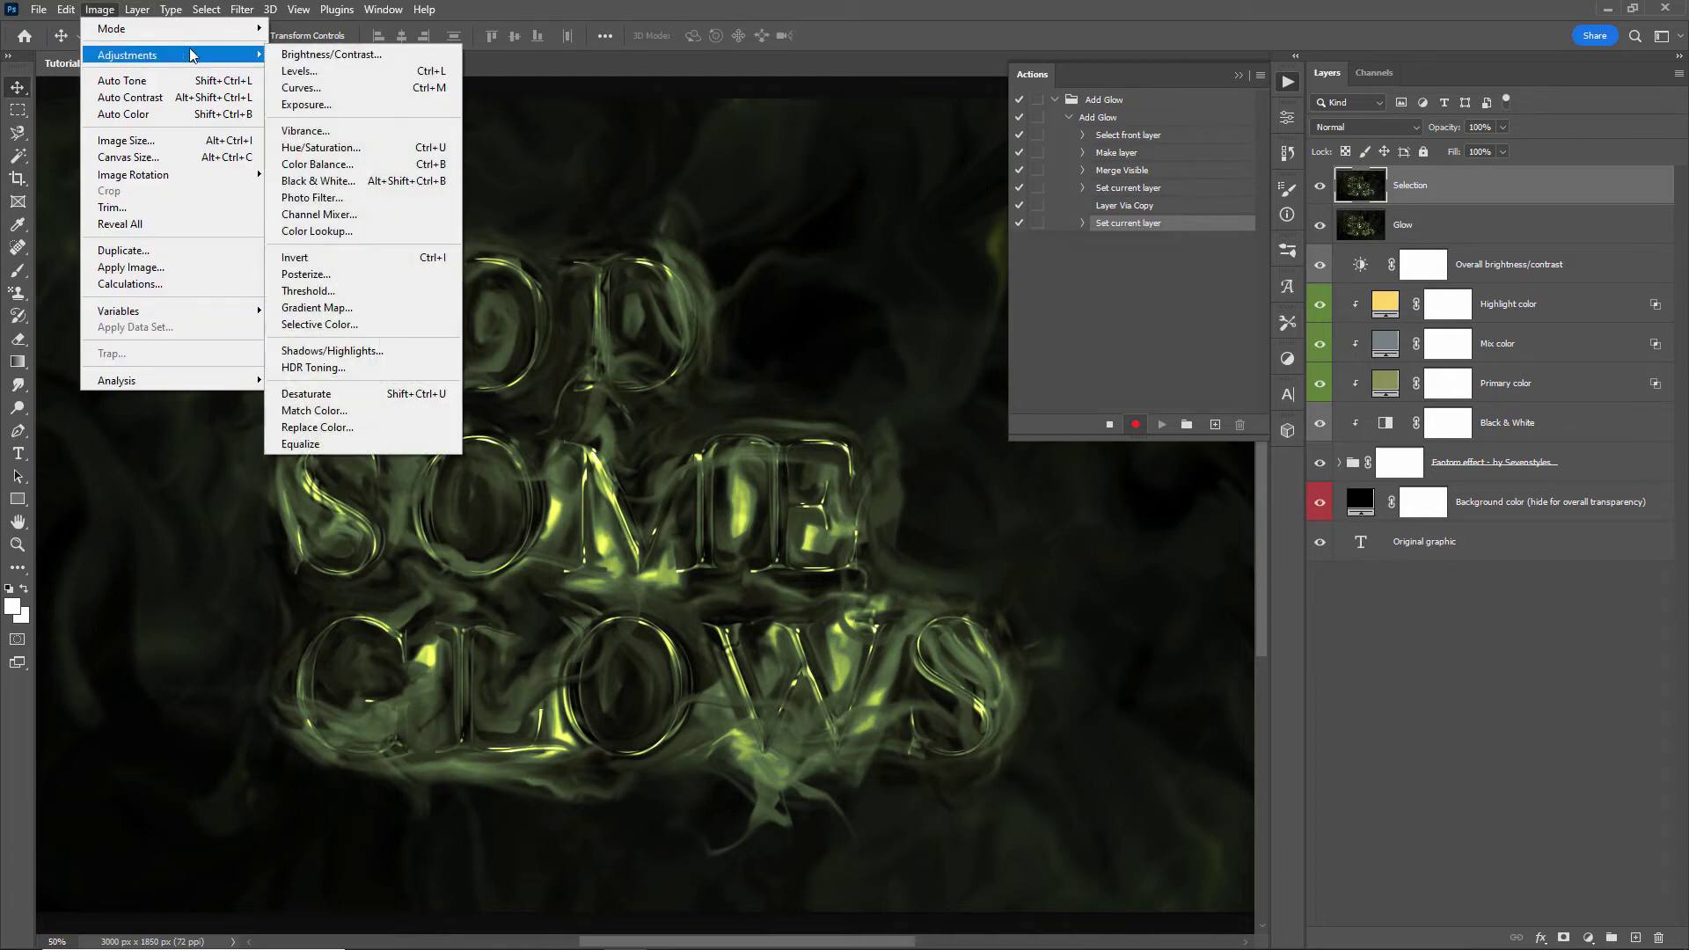
click(361, 179)
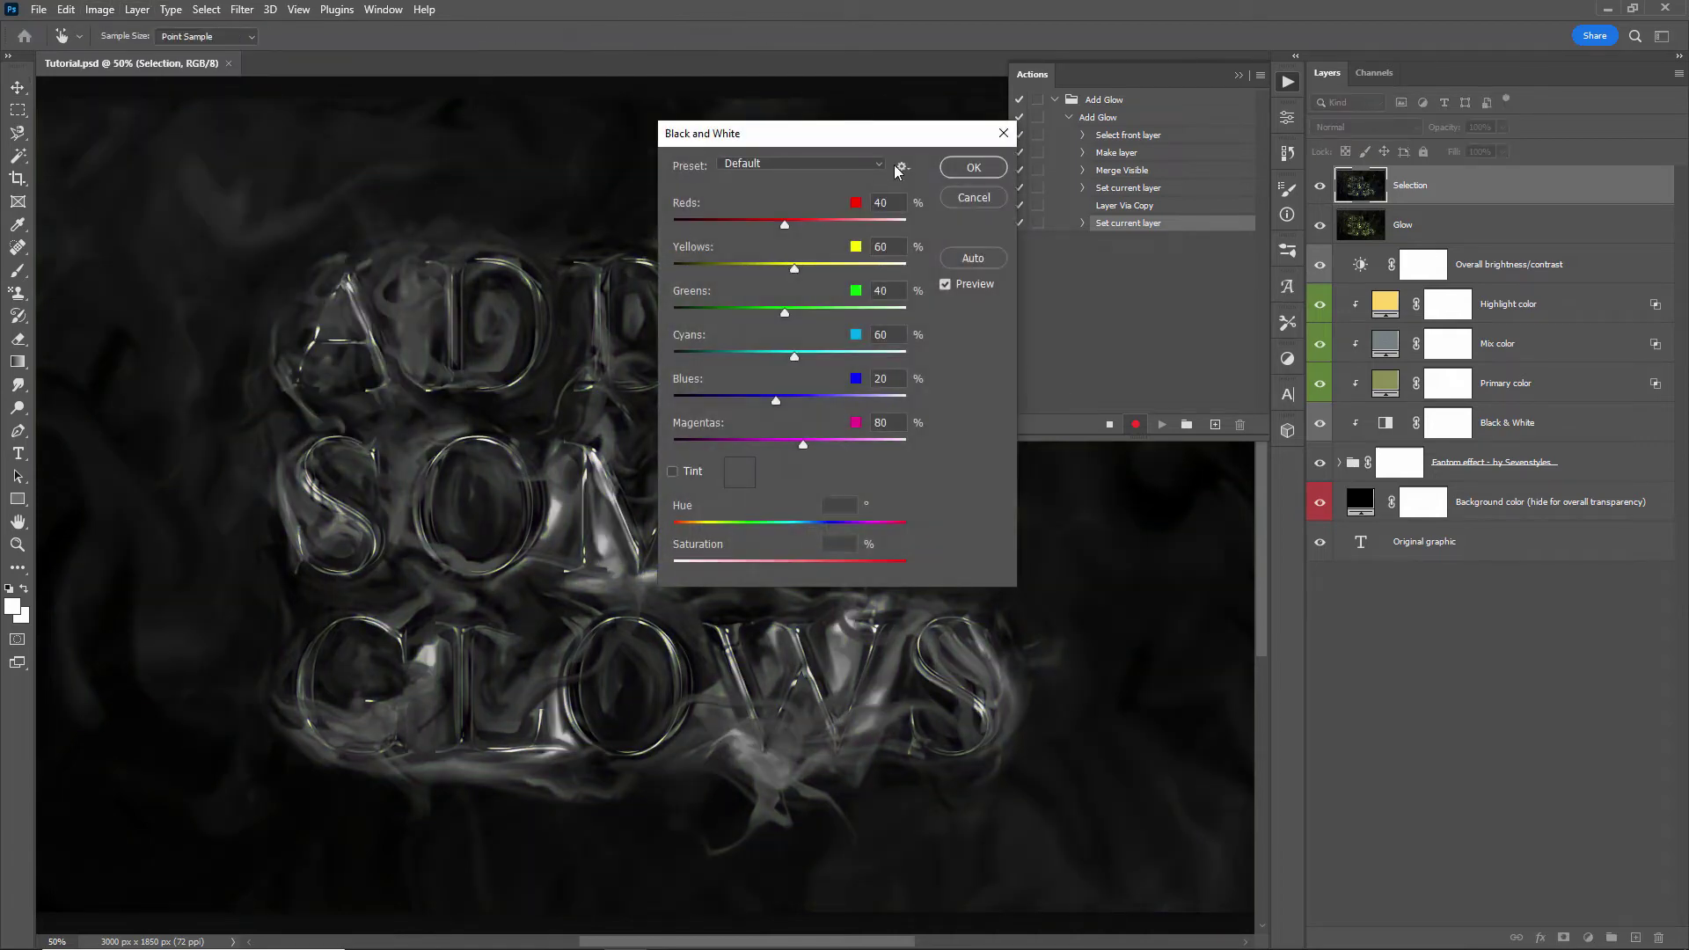
click(973, 167)
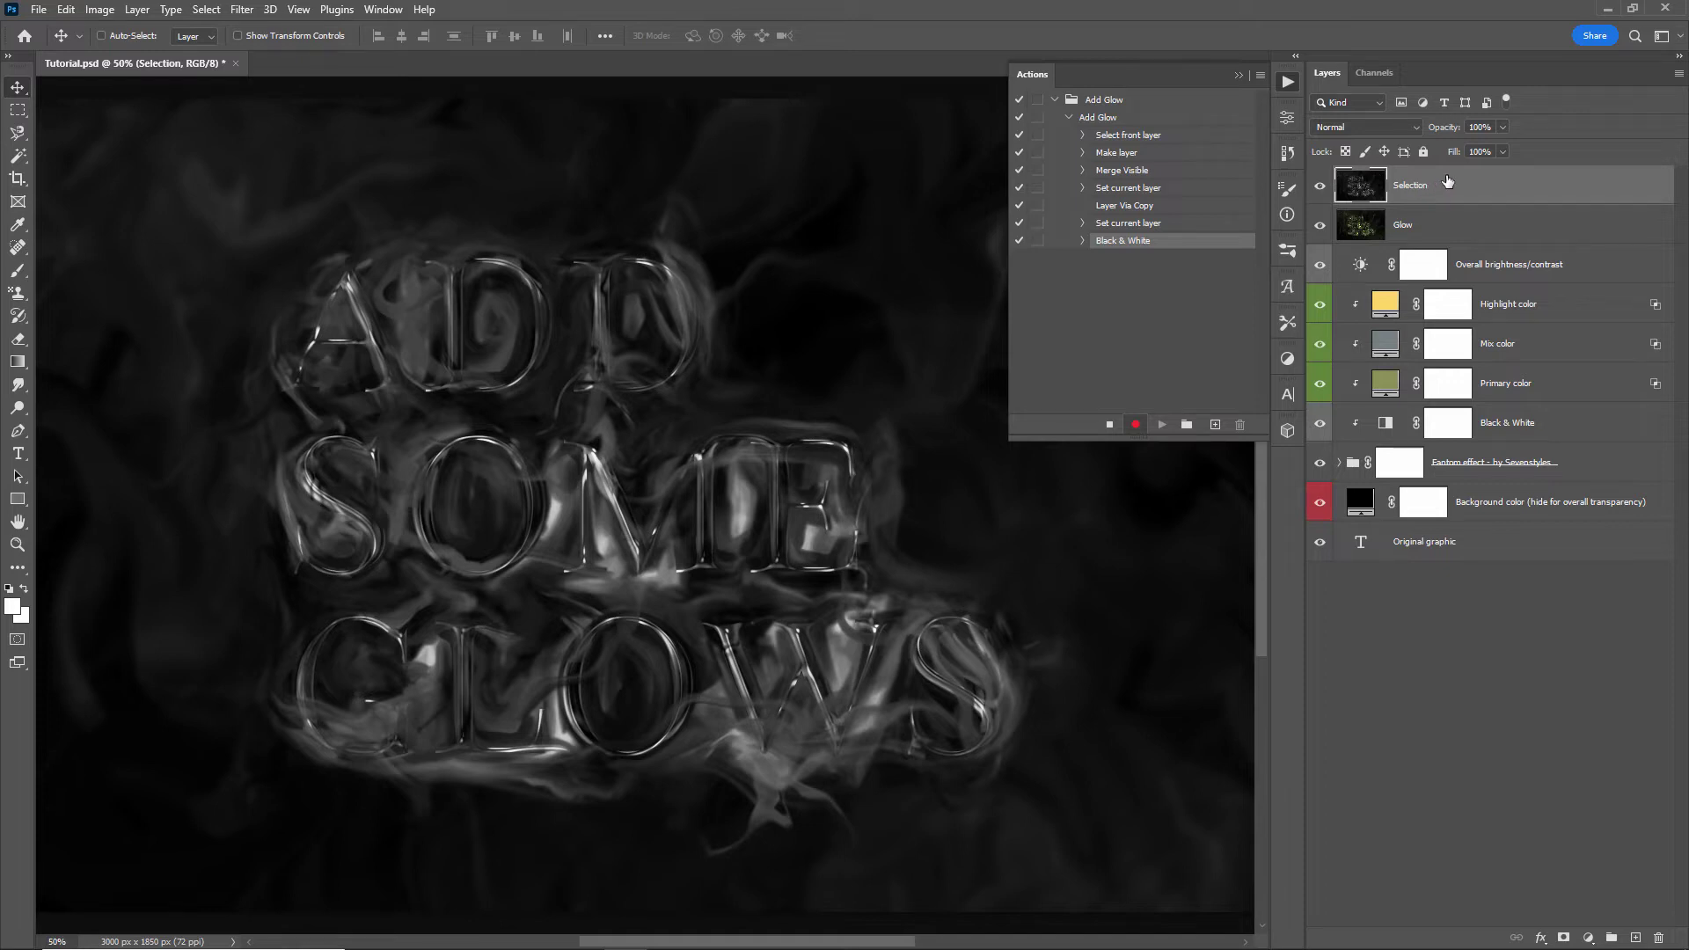
key(ctrl+shift+i)
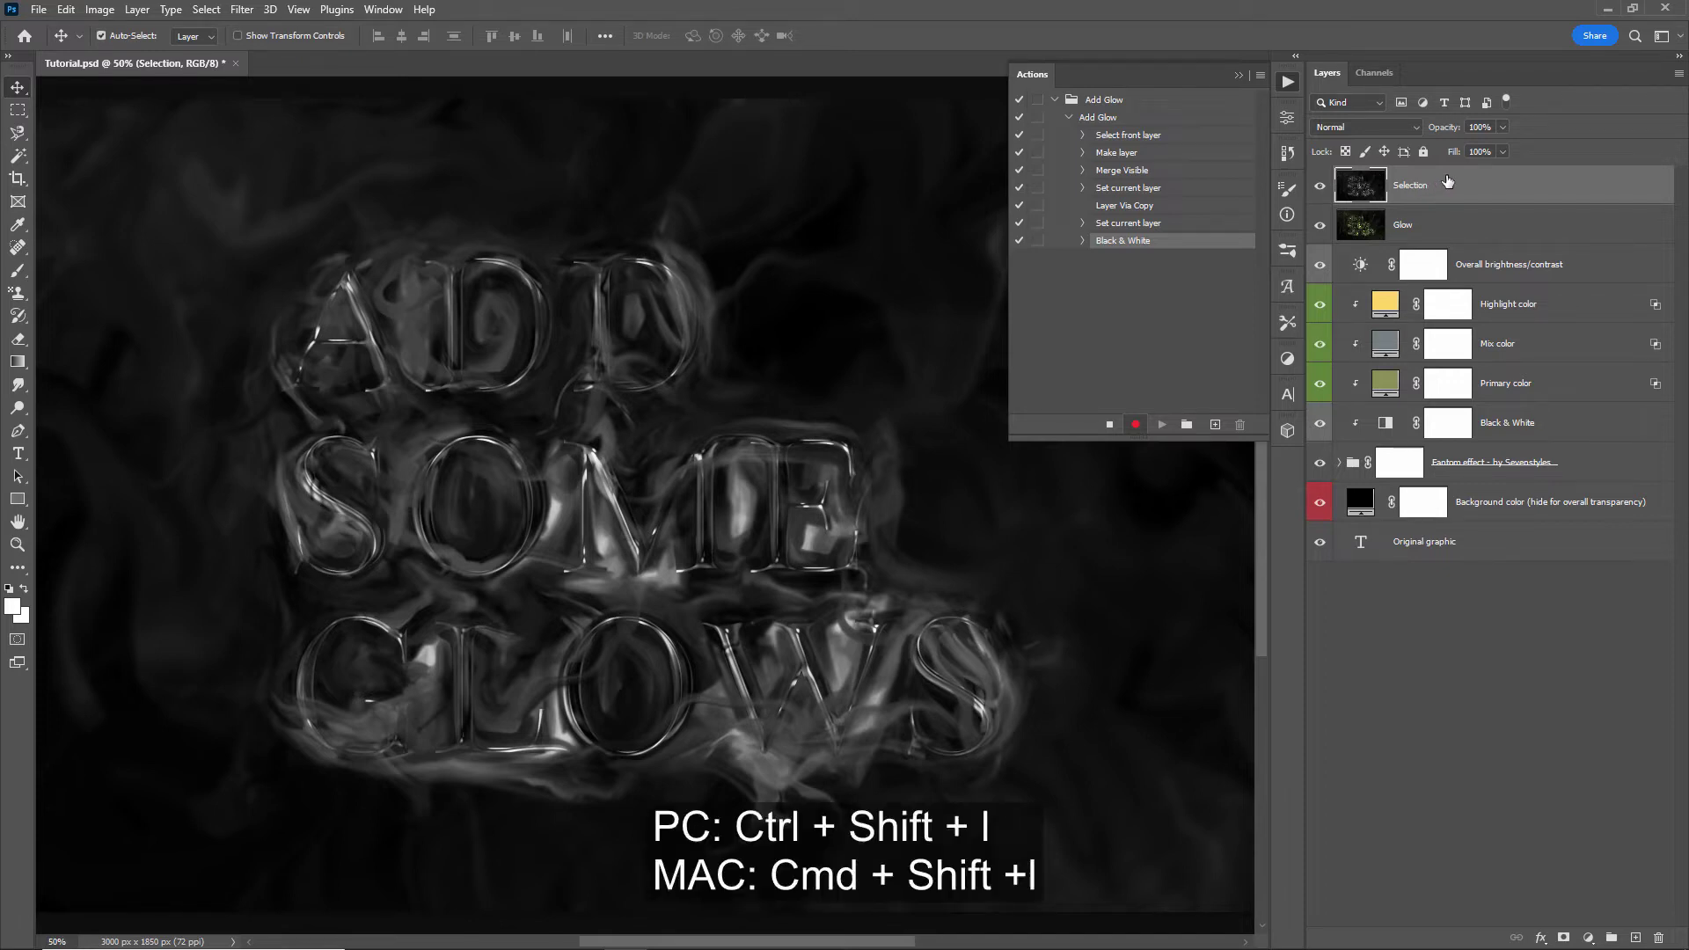
key(ctrl+shift+l)
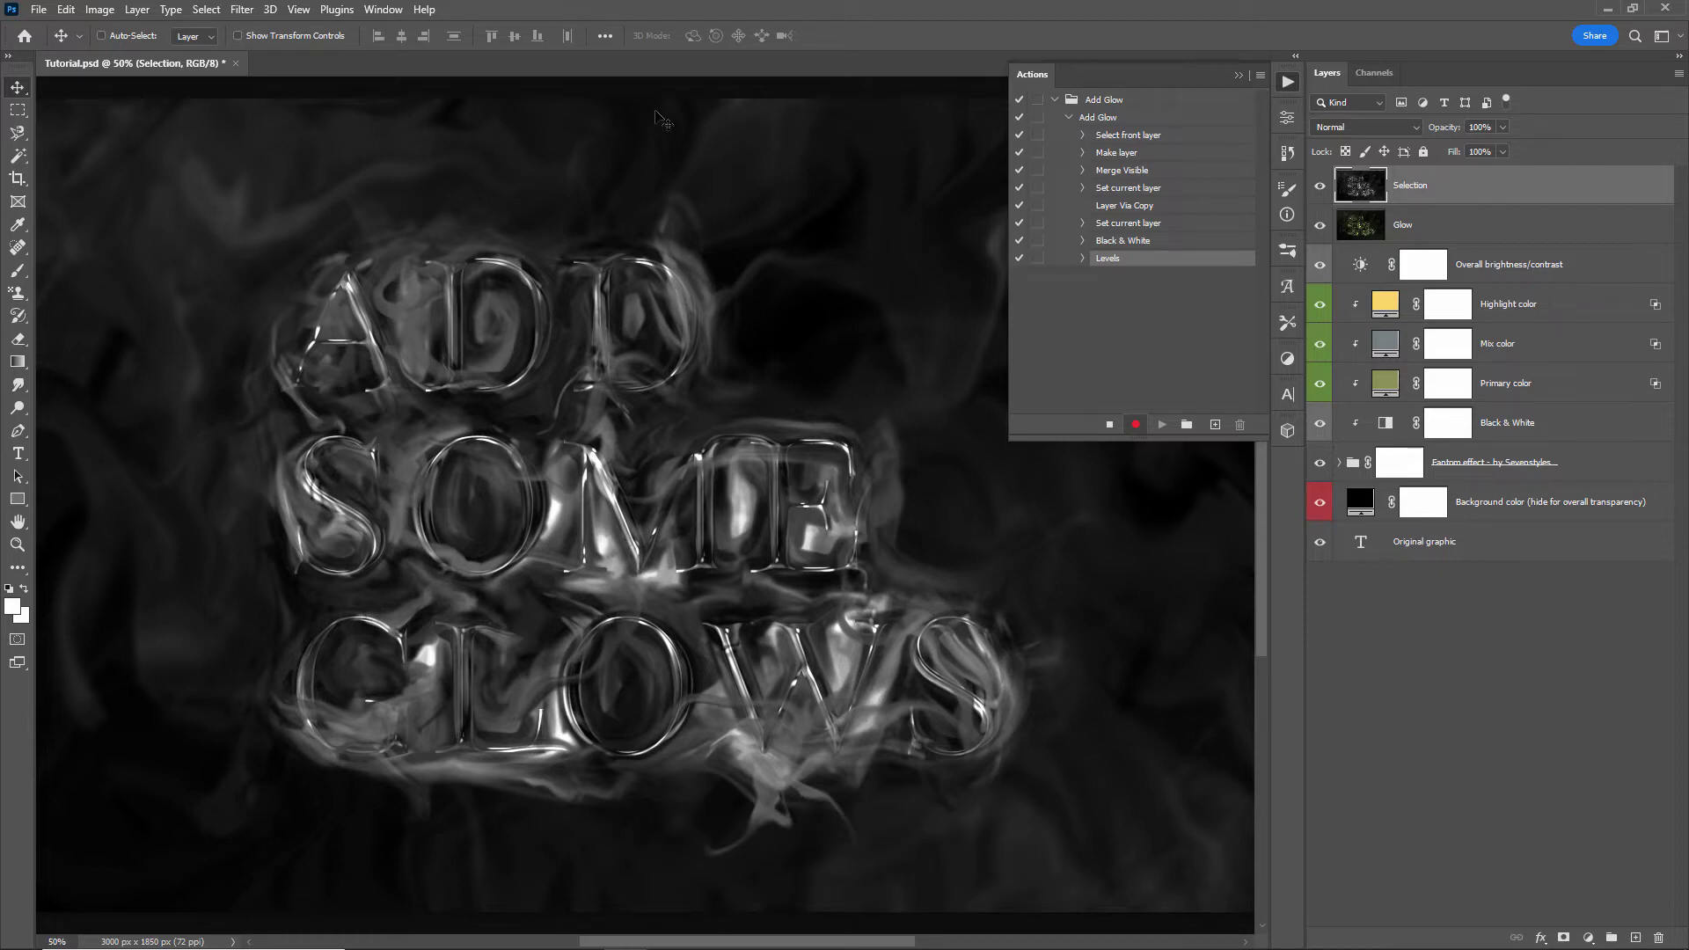
Equalize the Selection layer's brightness
click(100, 9)
mouse_move(106, 56)
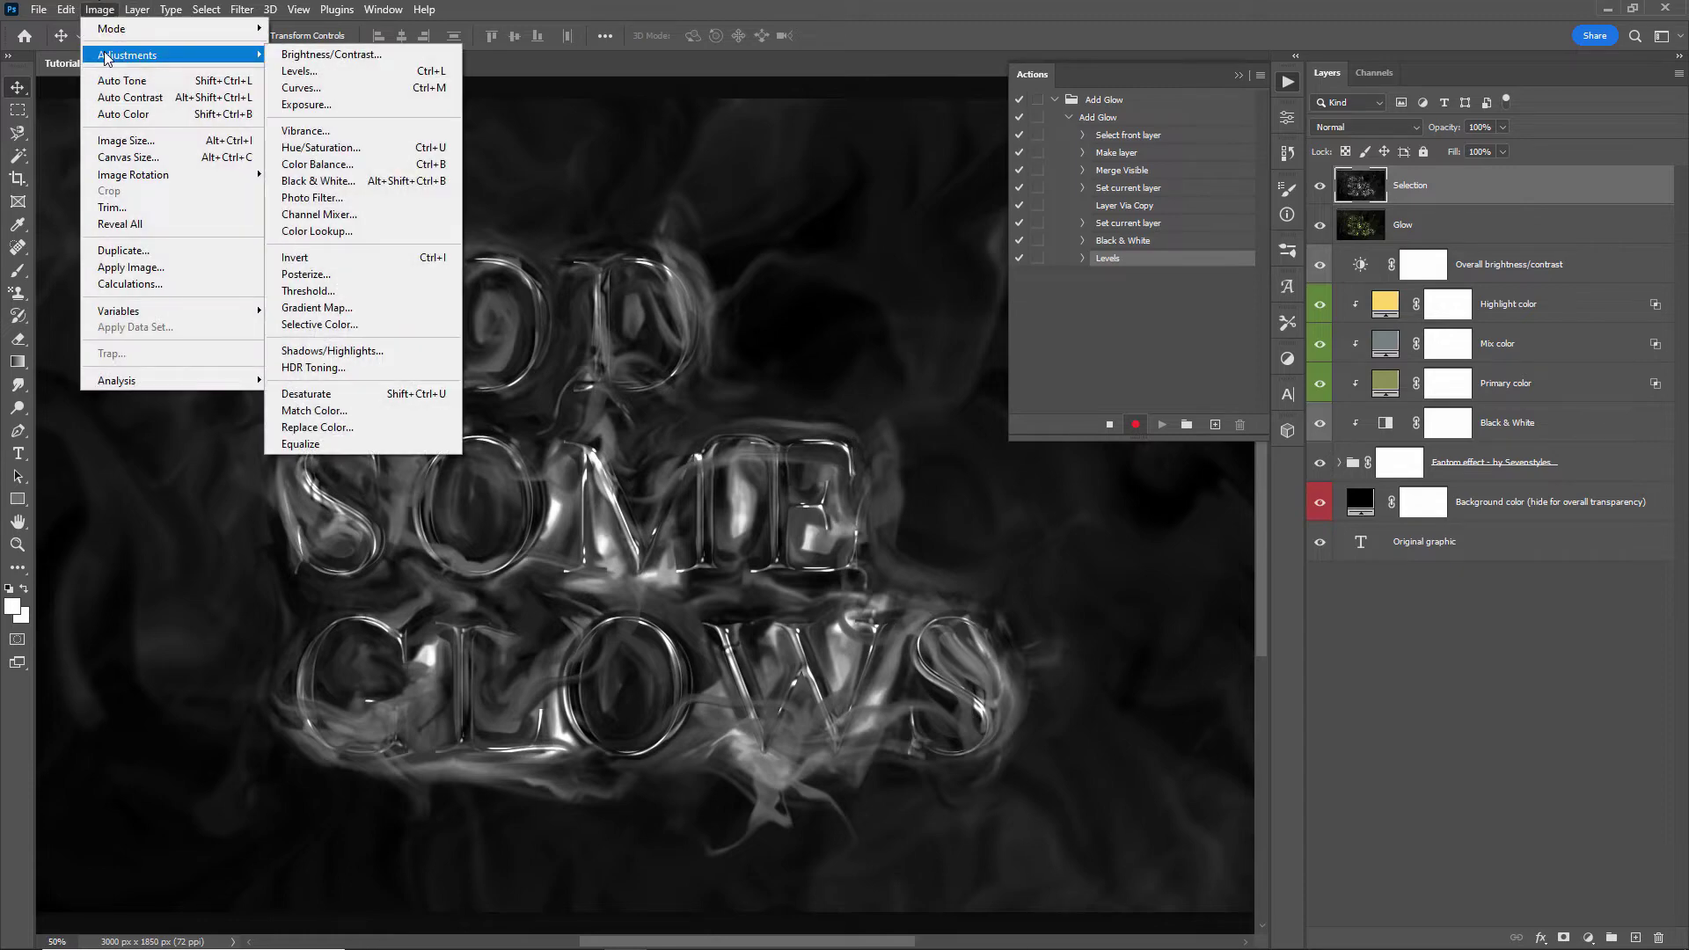
click(300, 444)
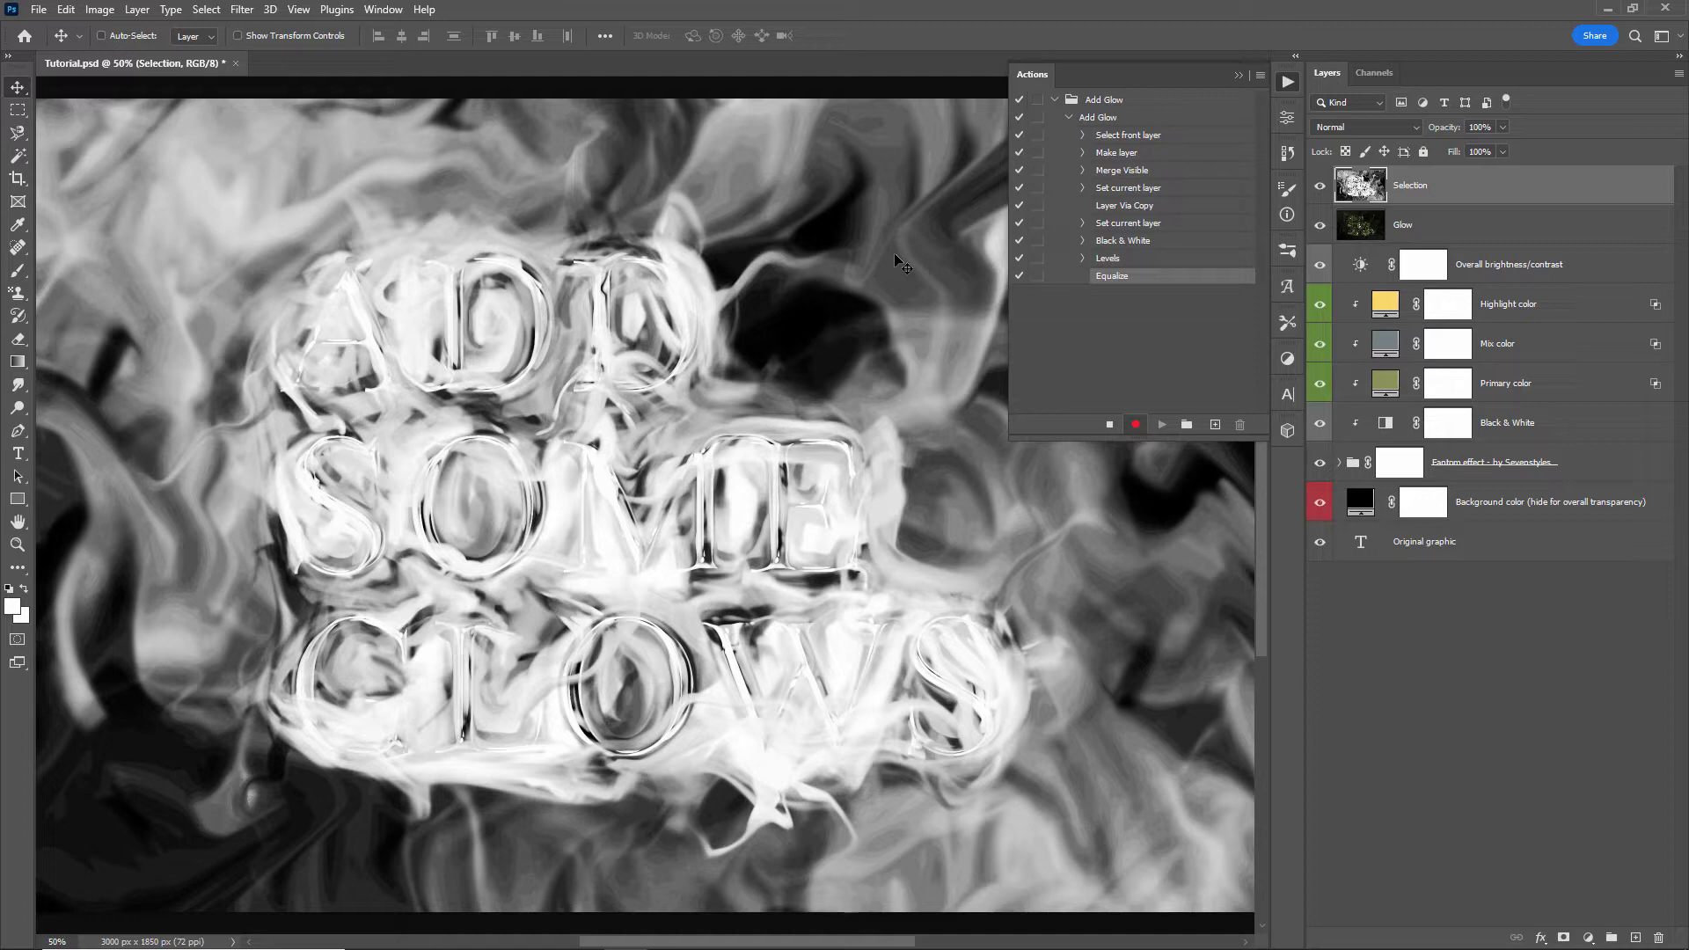
click(99, 9)
Apply a Threshold at level 255 to the Selection layer
mouse_move(132, 55)
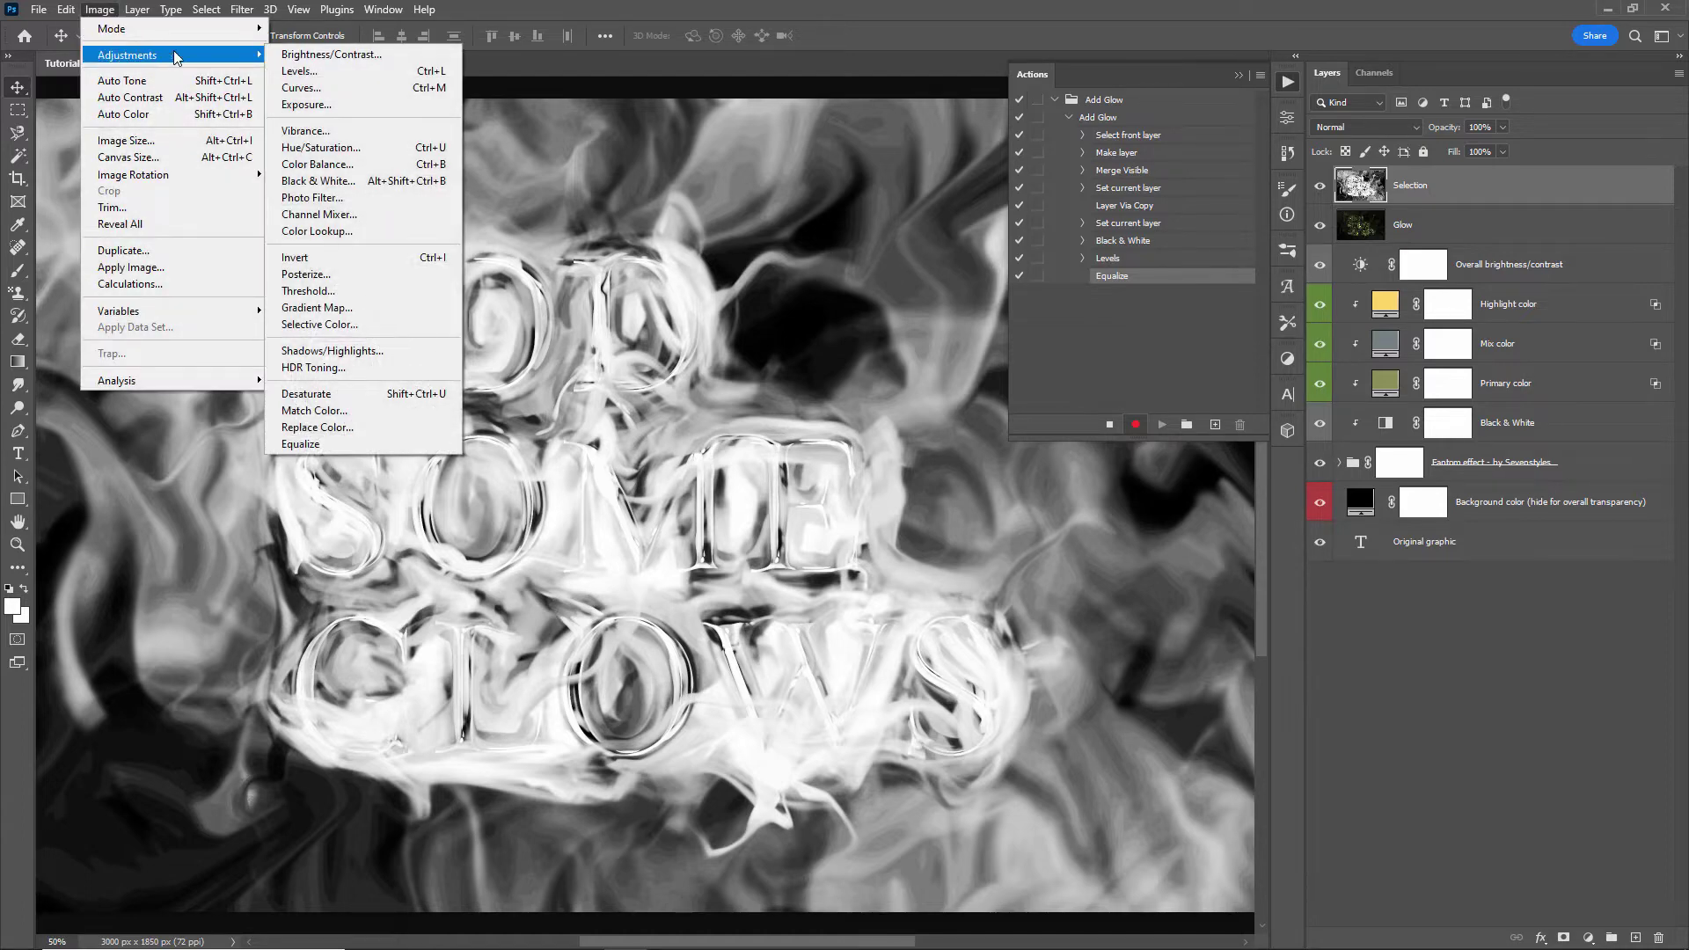
click(348, 291)
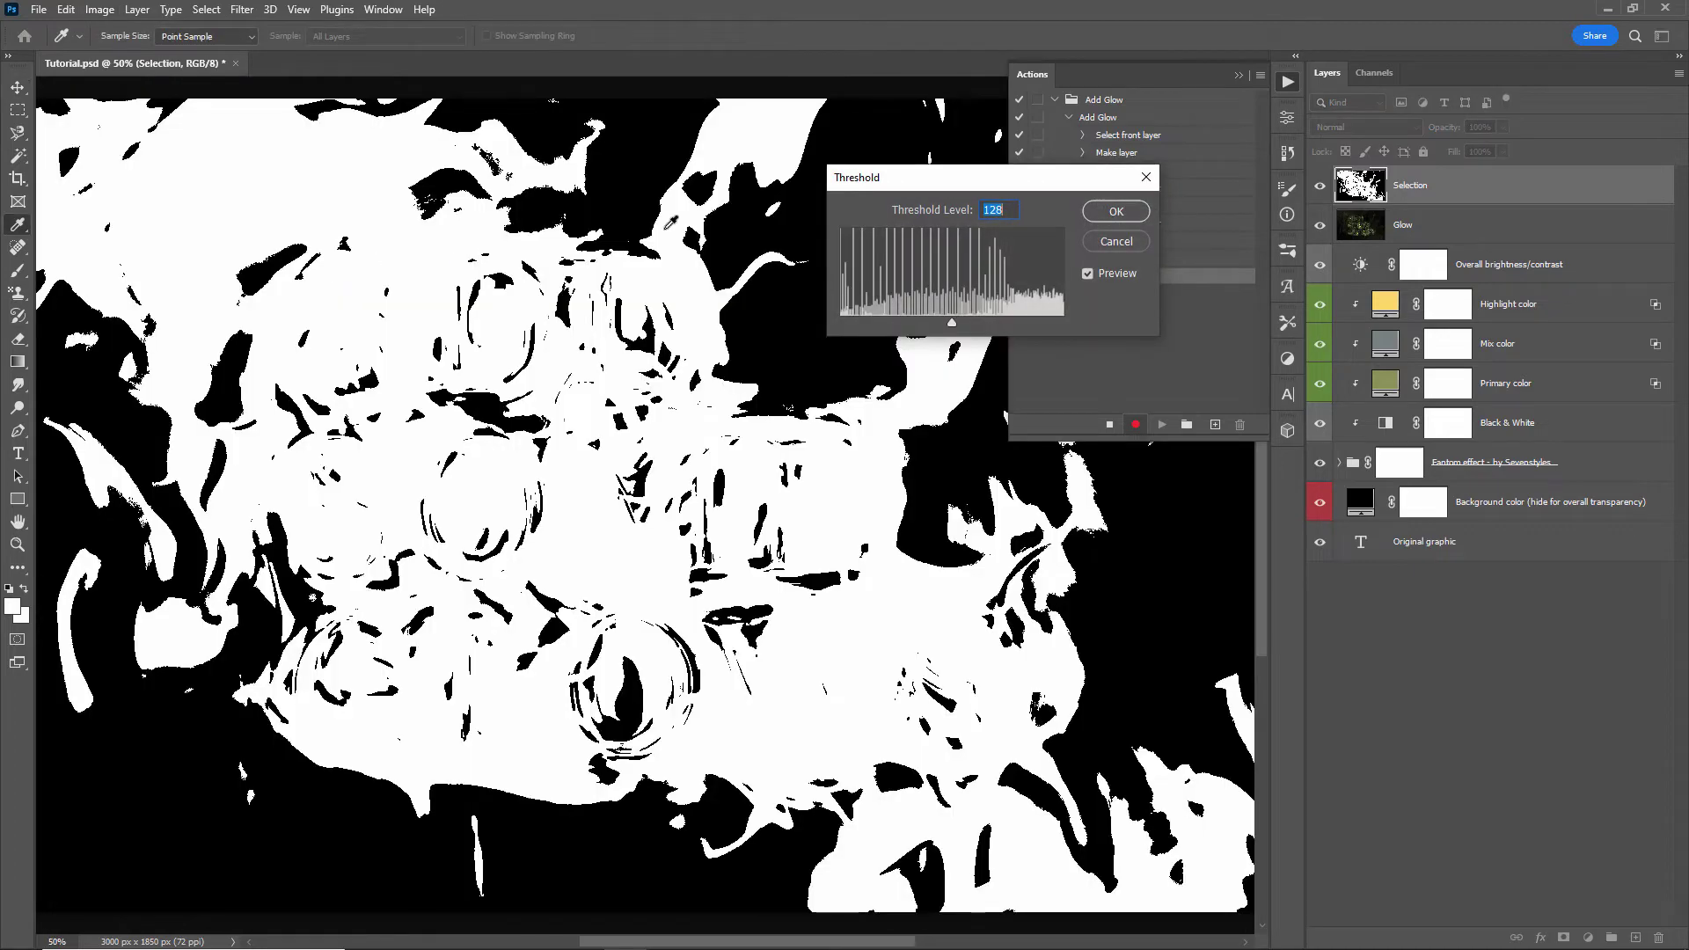
drag(900, 191, 757, 193)
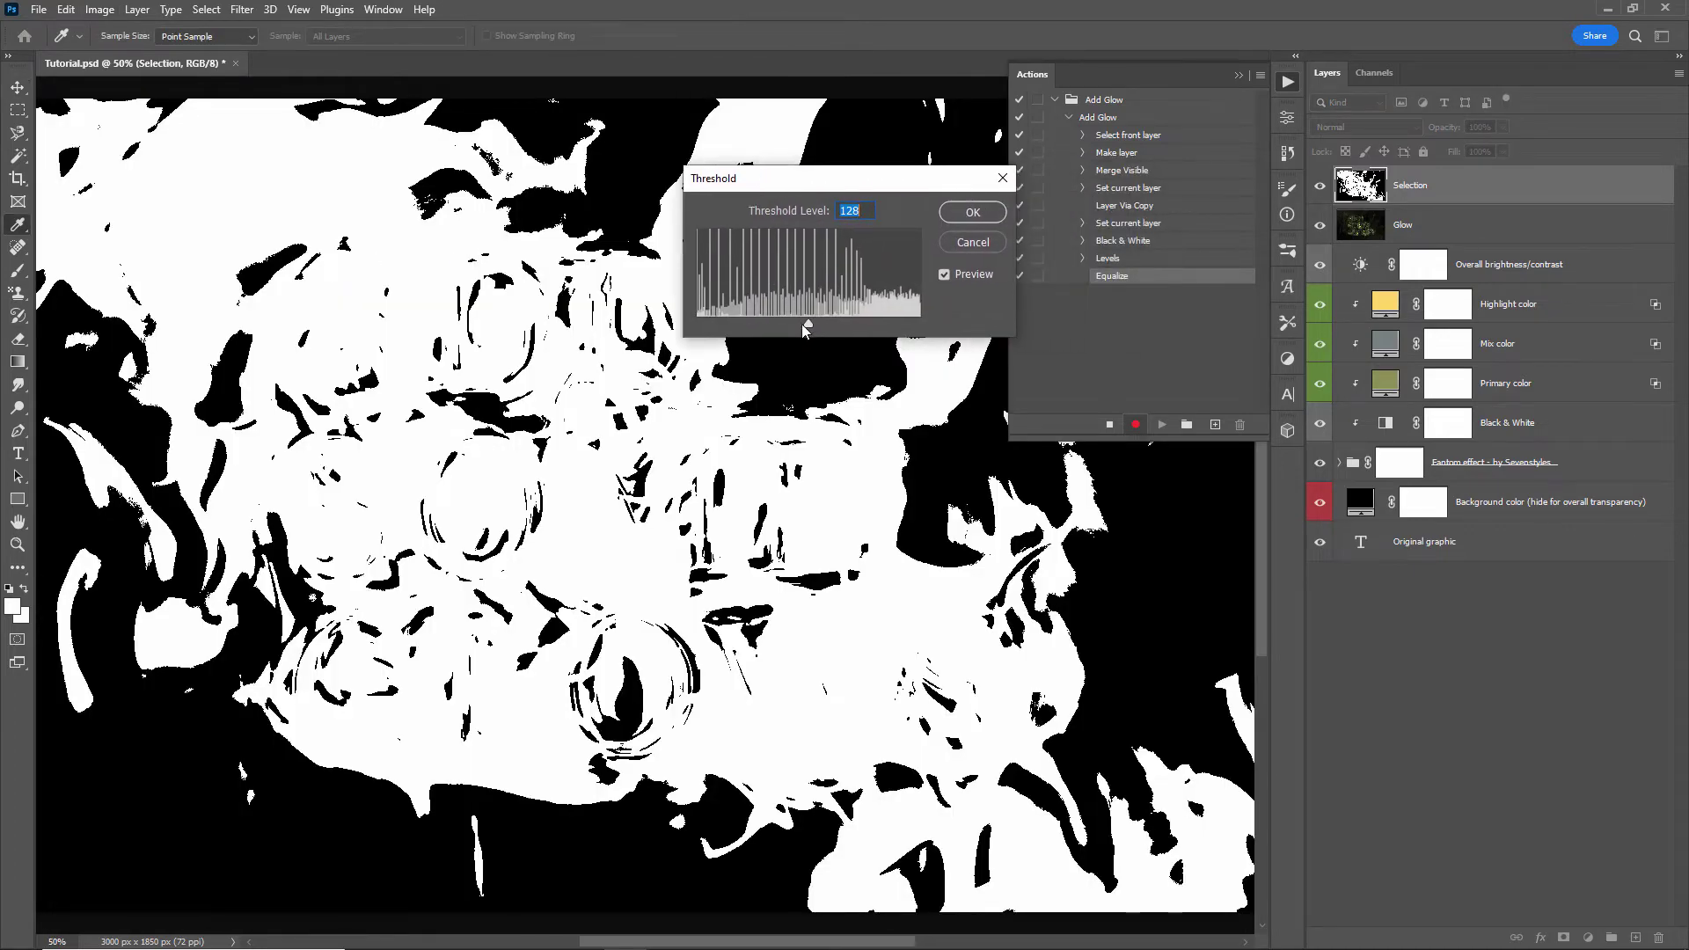
drag(807, 325, 934, 327)
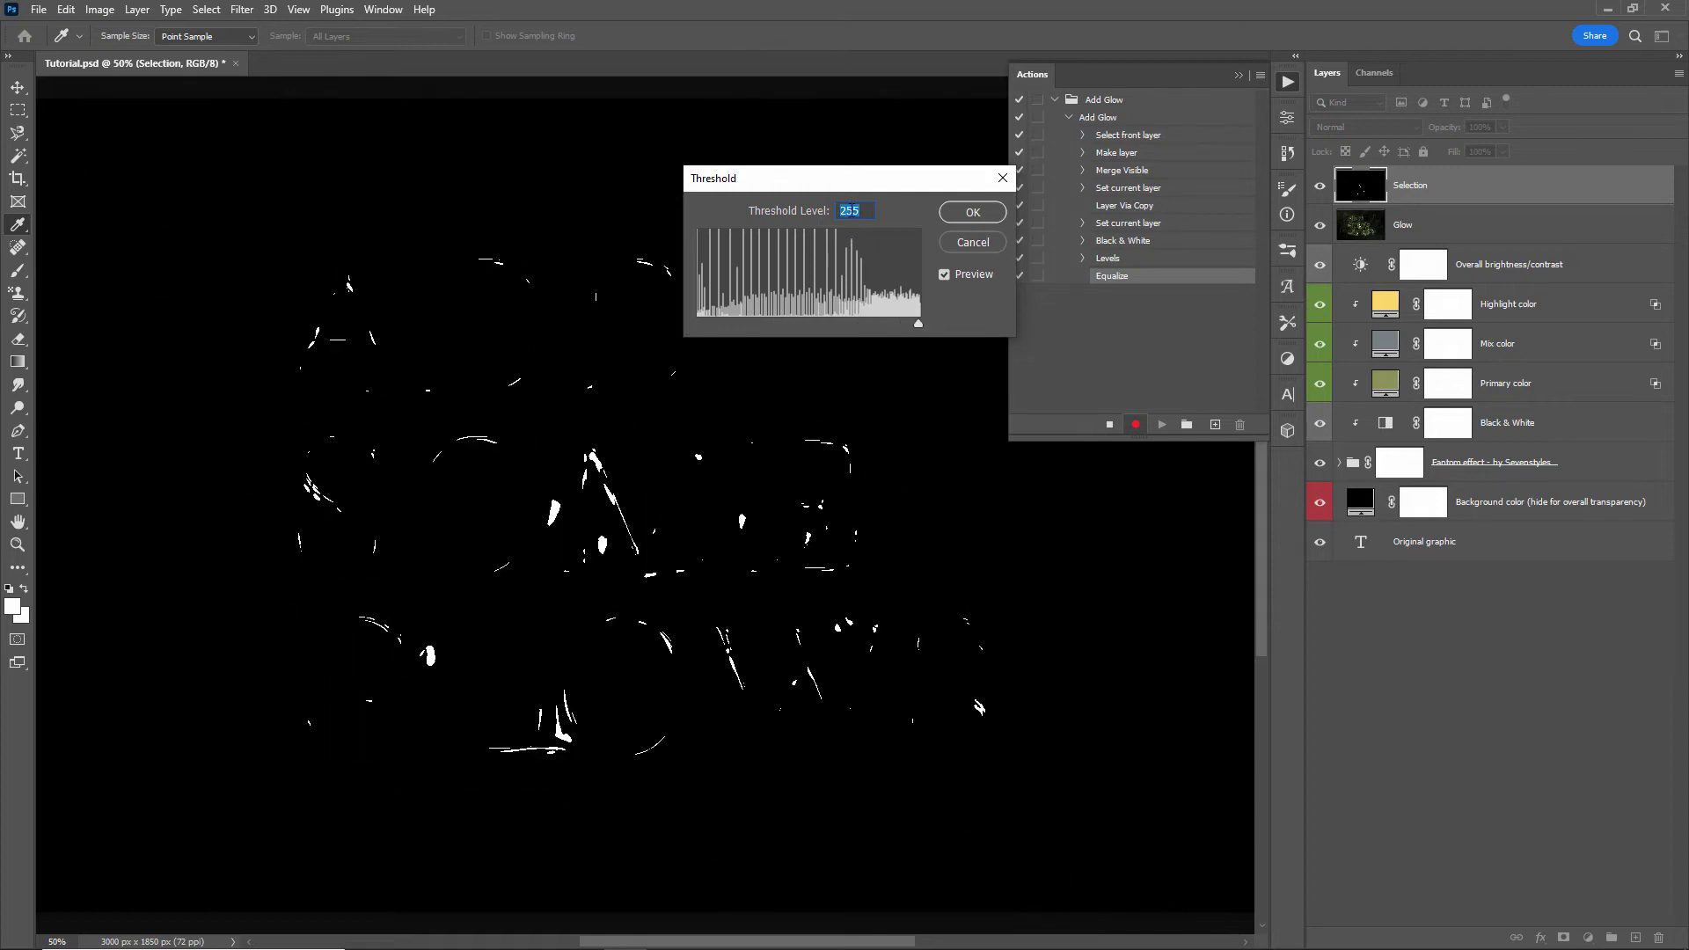
drag(826, 182, 817, 137)
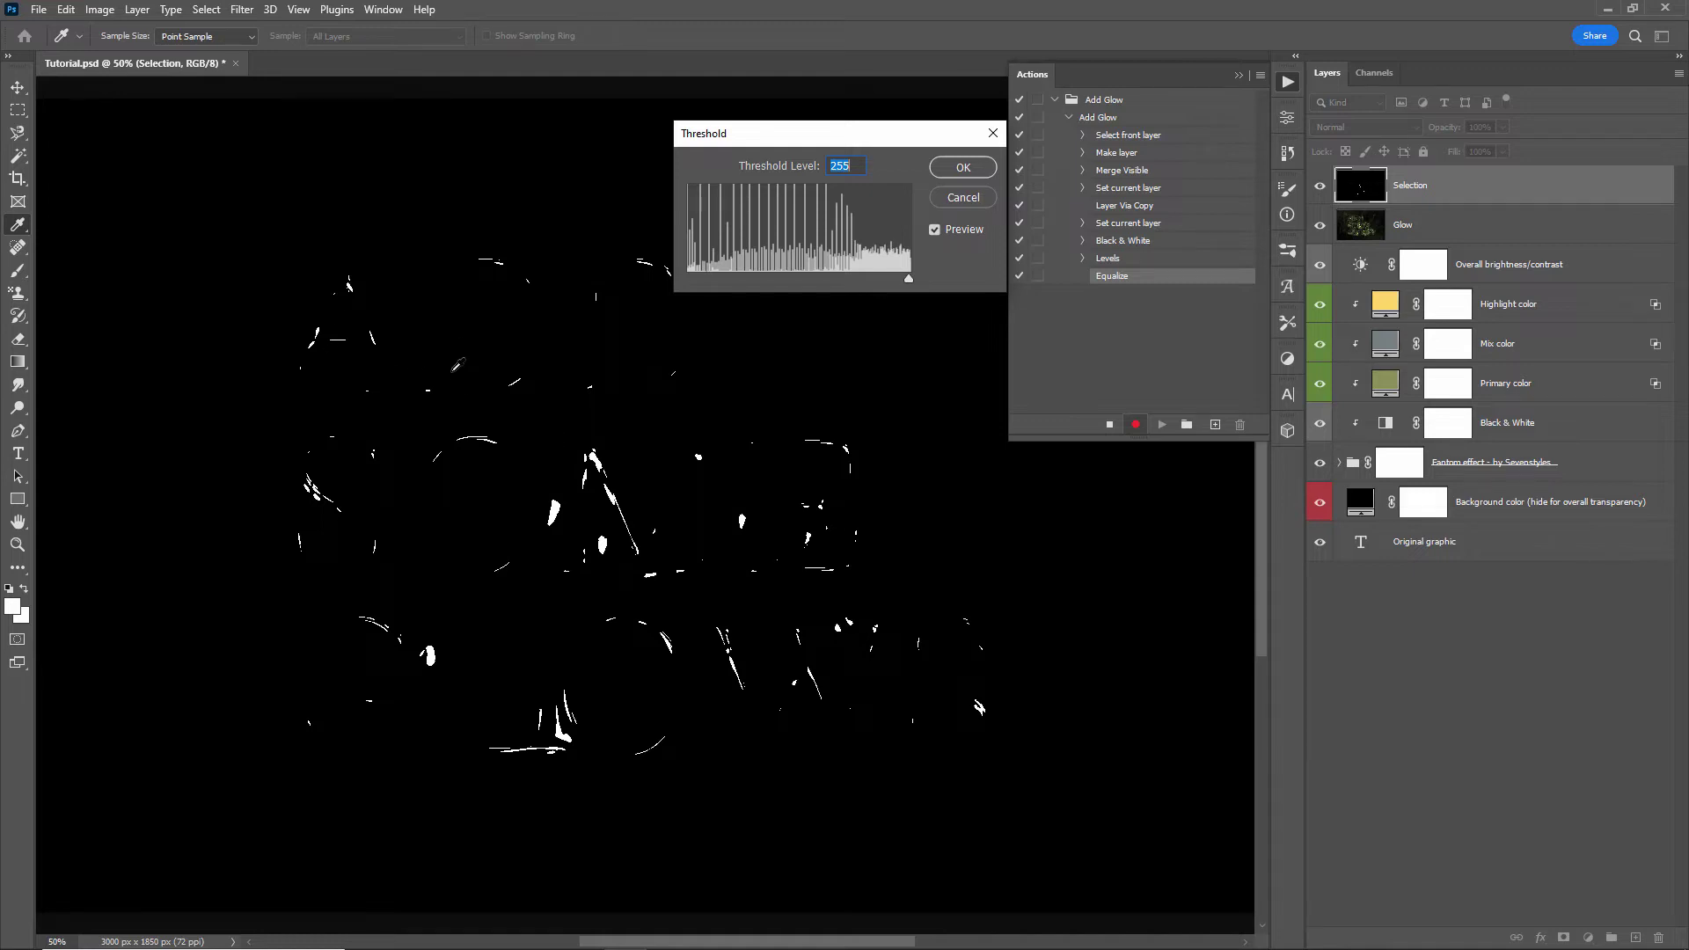
click(968, 170)
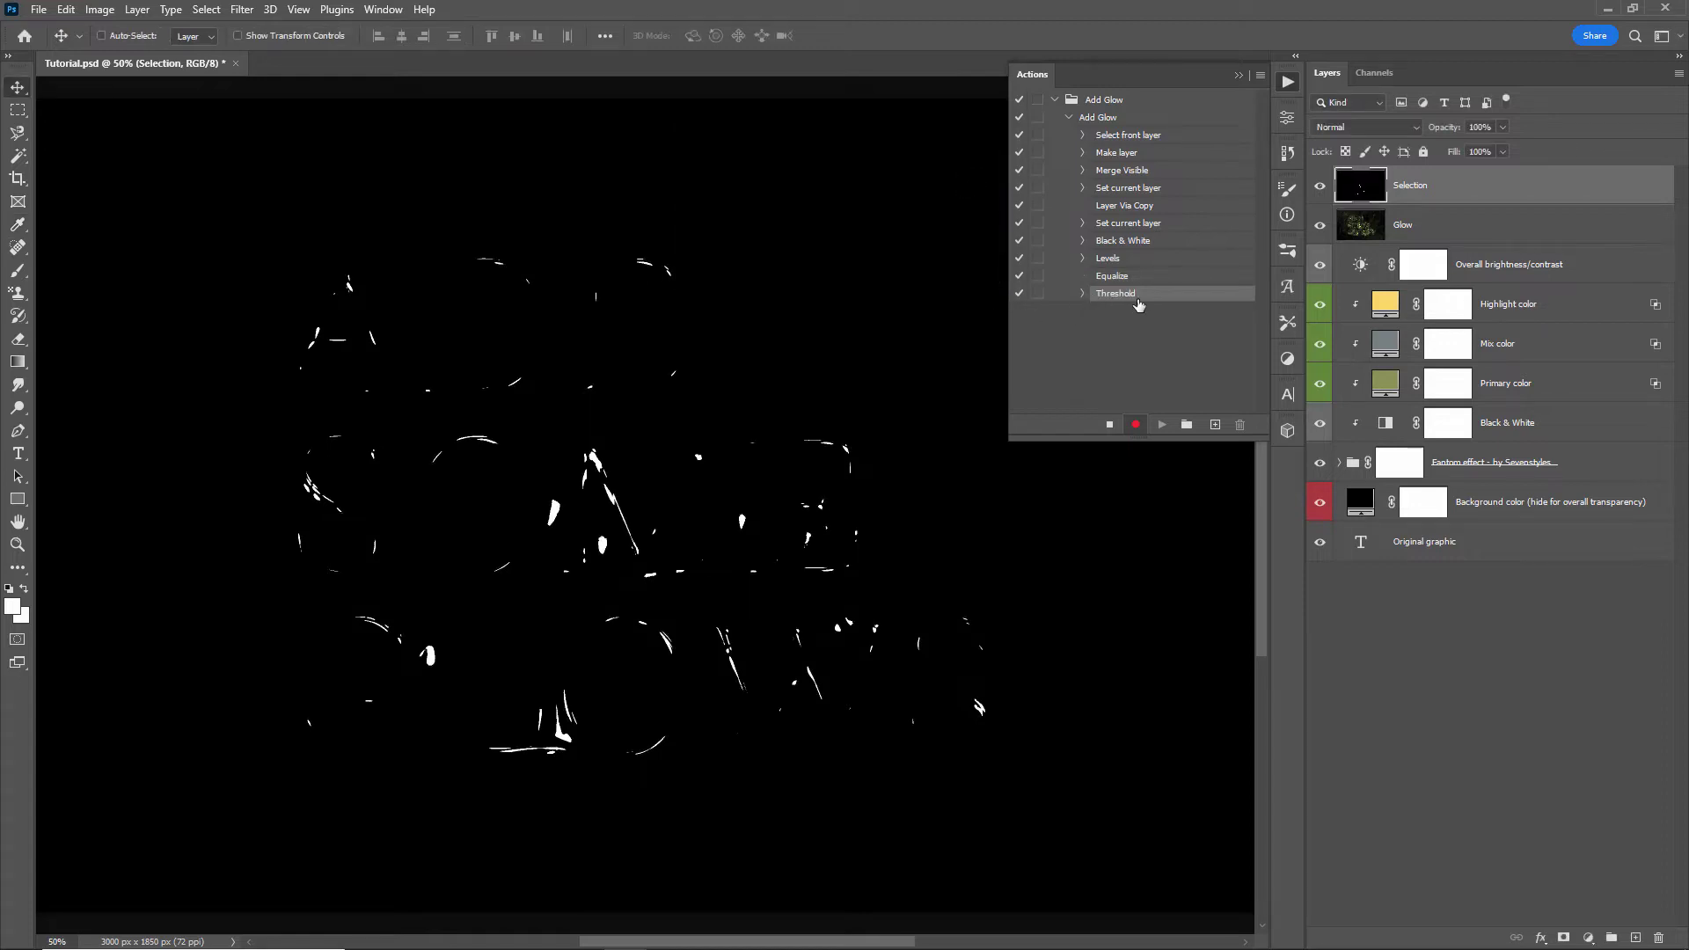
Stop recording, view the Threshold step, delete the Selection layer and duplicate Glow
click(1108, 425)
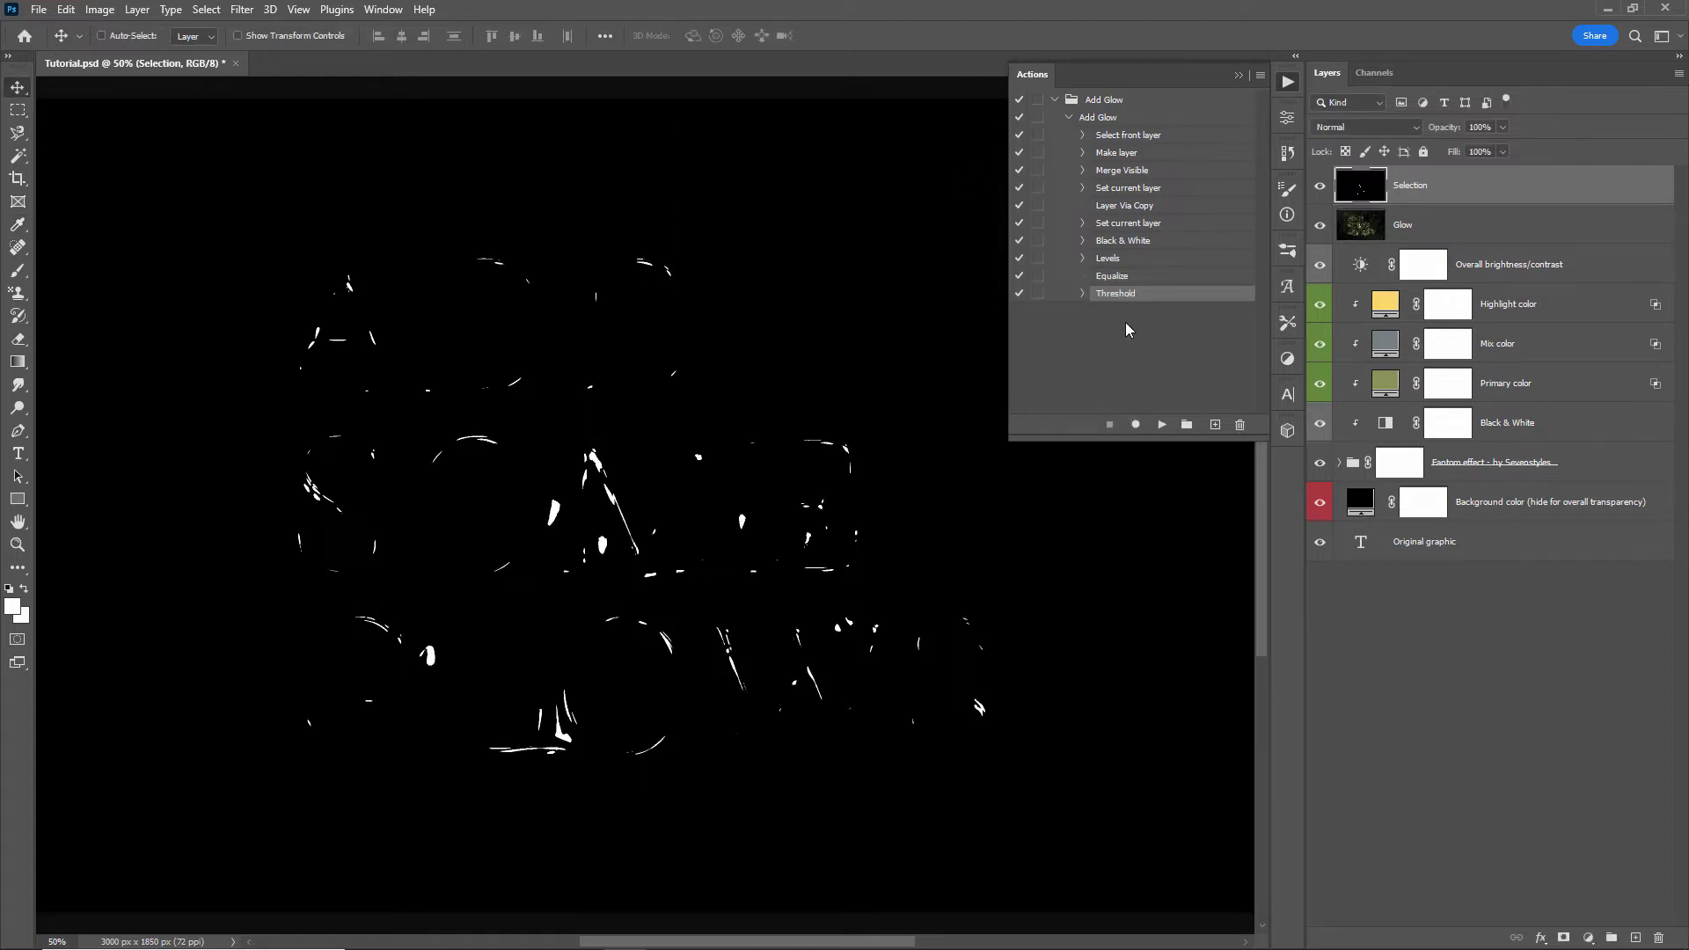
click(1082, 296)
key(Delete)
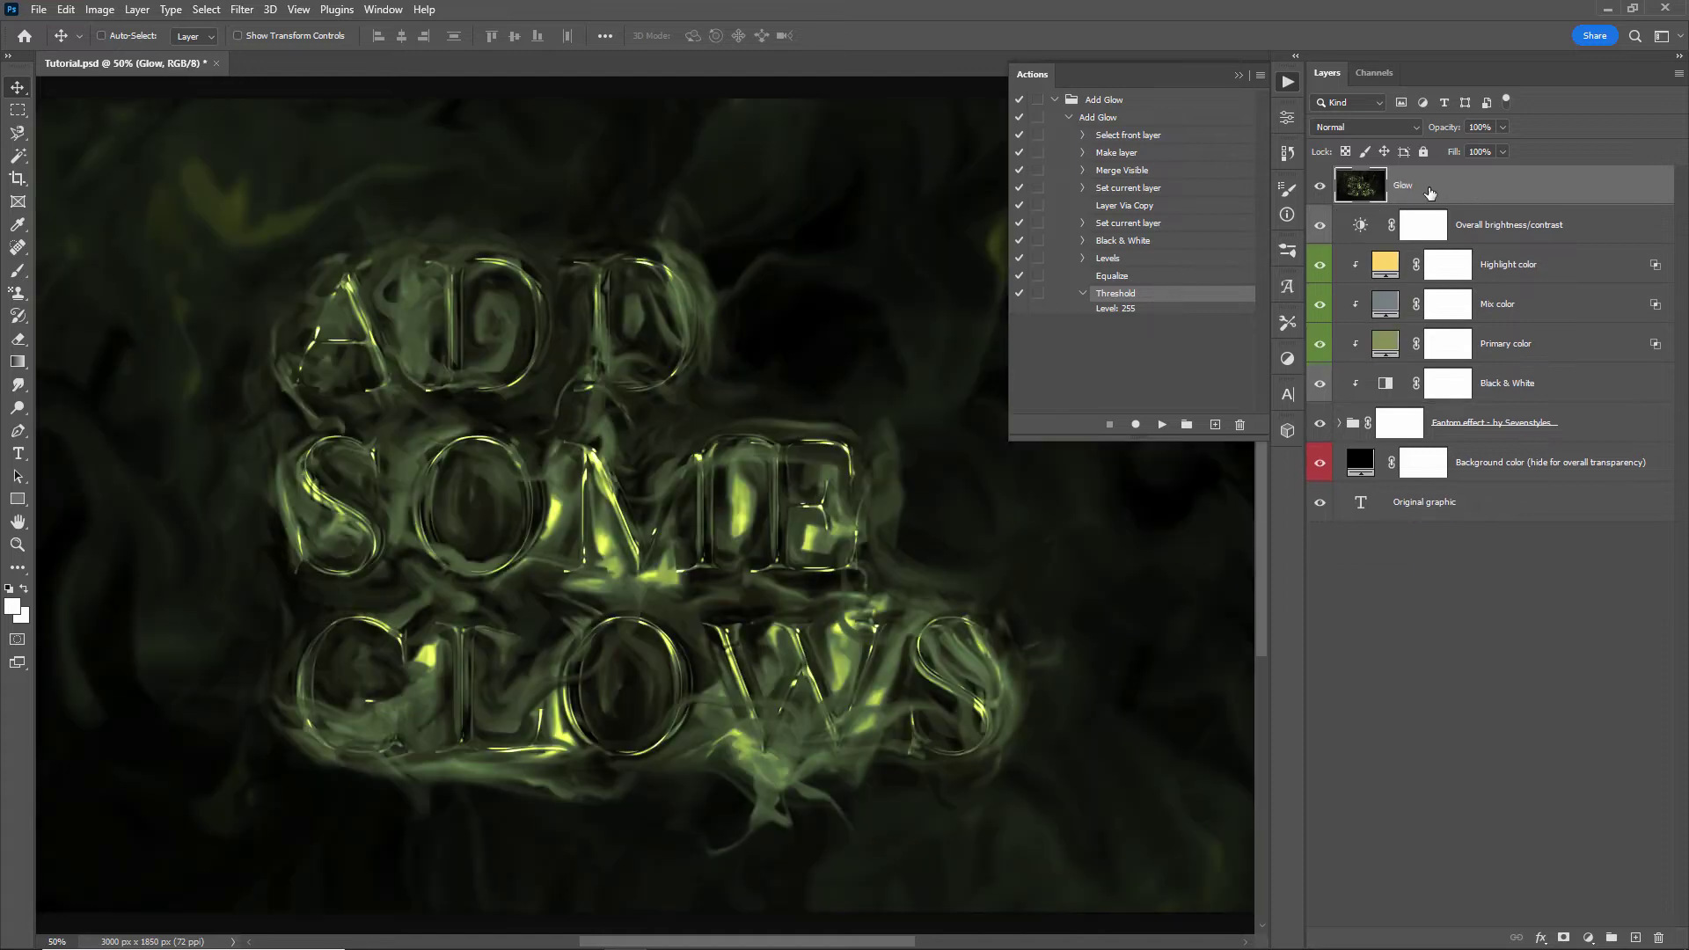
key(ctrl+j)
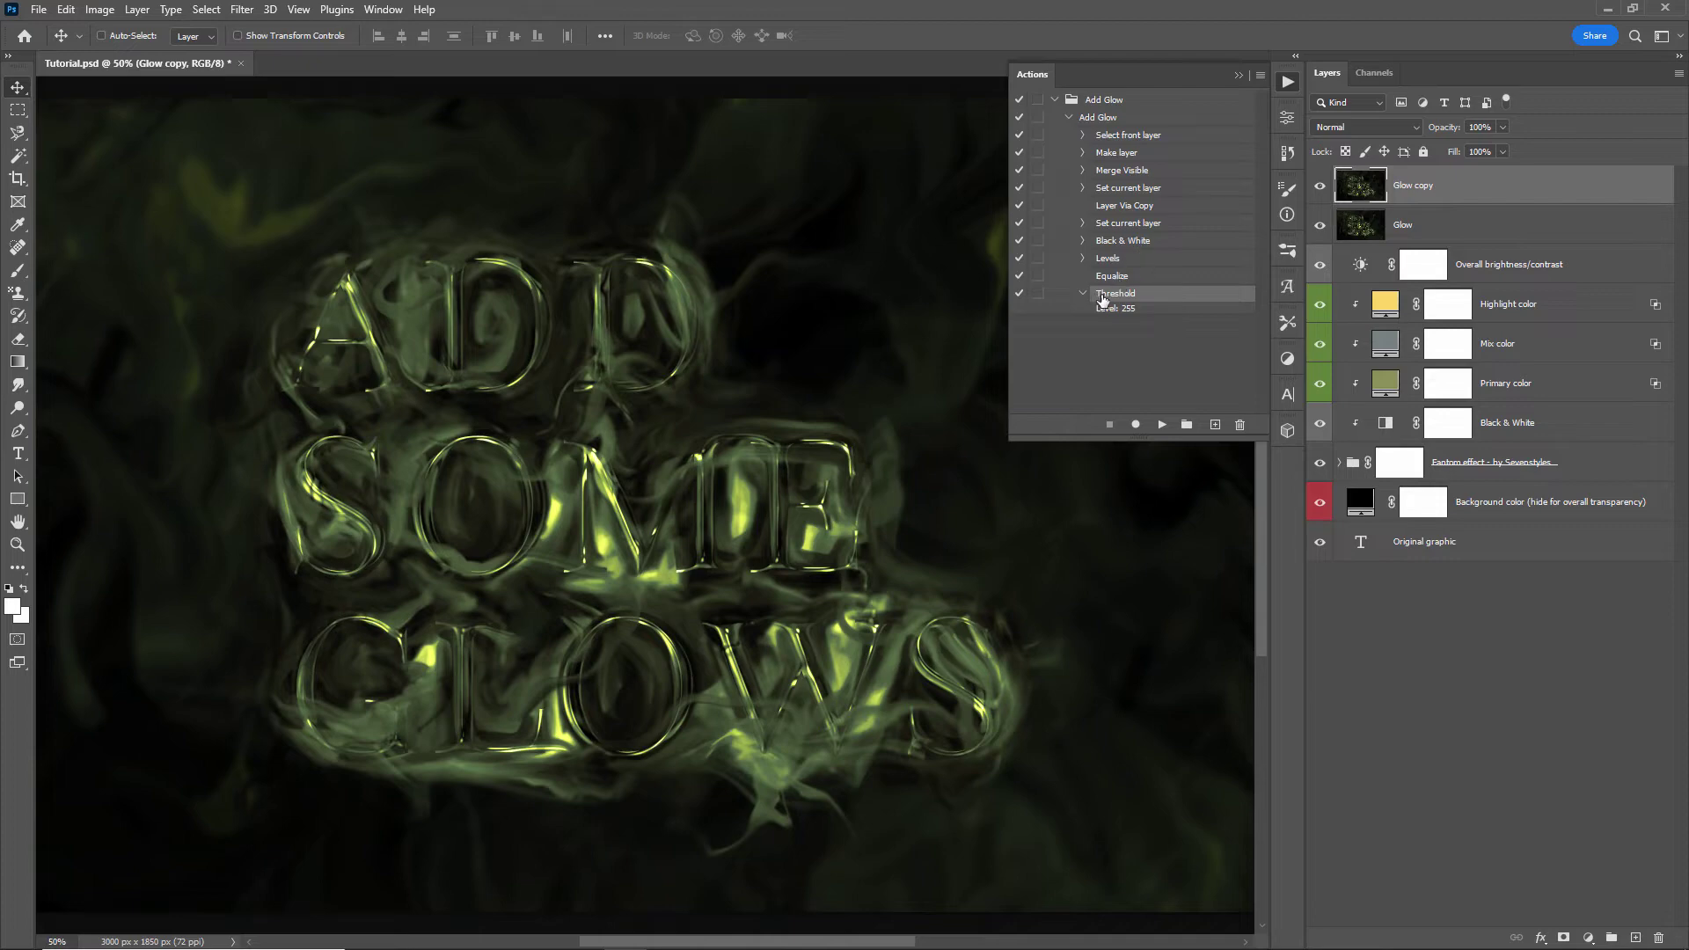
Reopen and cancel the recorded Threshold settings, then delete the Glow copy and Glow layers
double_click(1152, 296)
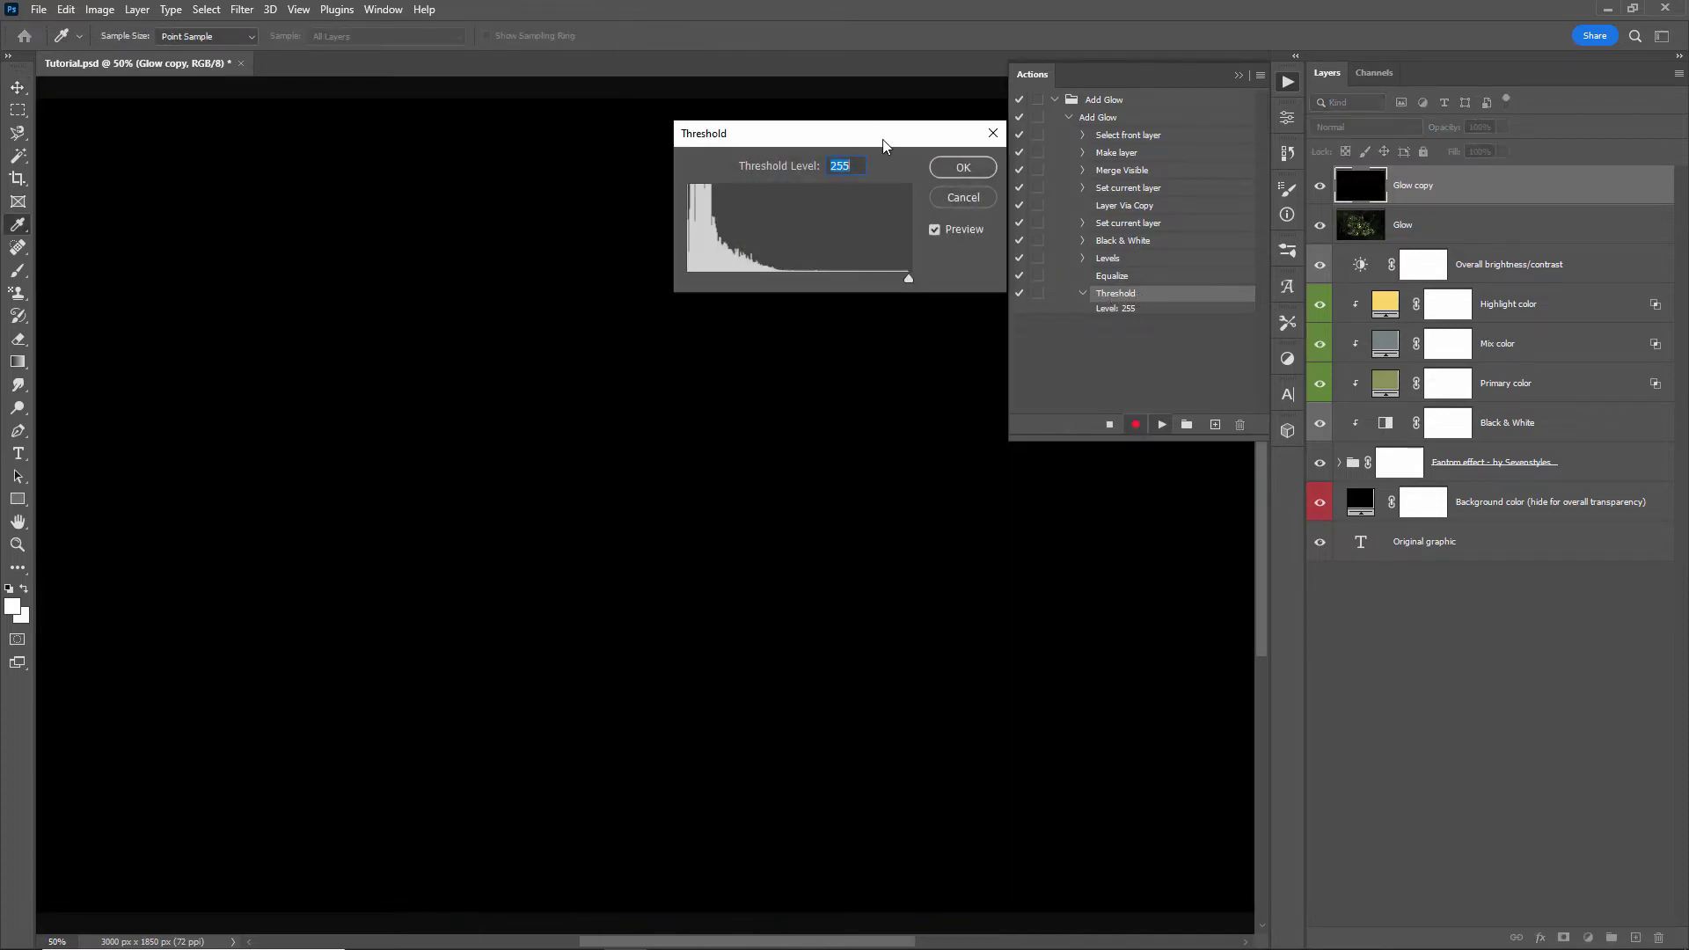
mouse_move(883, 139)
mouse_down()
mouse_move(836, 125)
mouse_move(856, 122)
mouse_up()
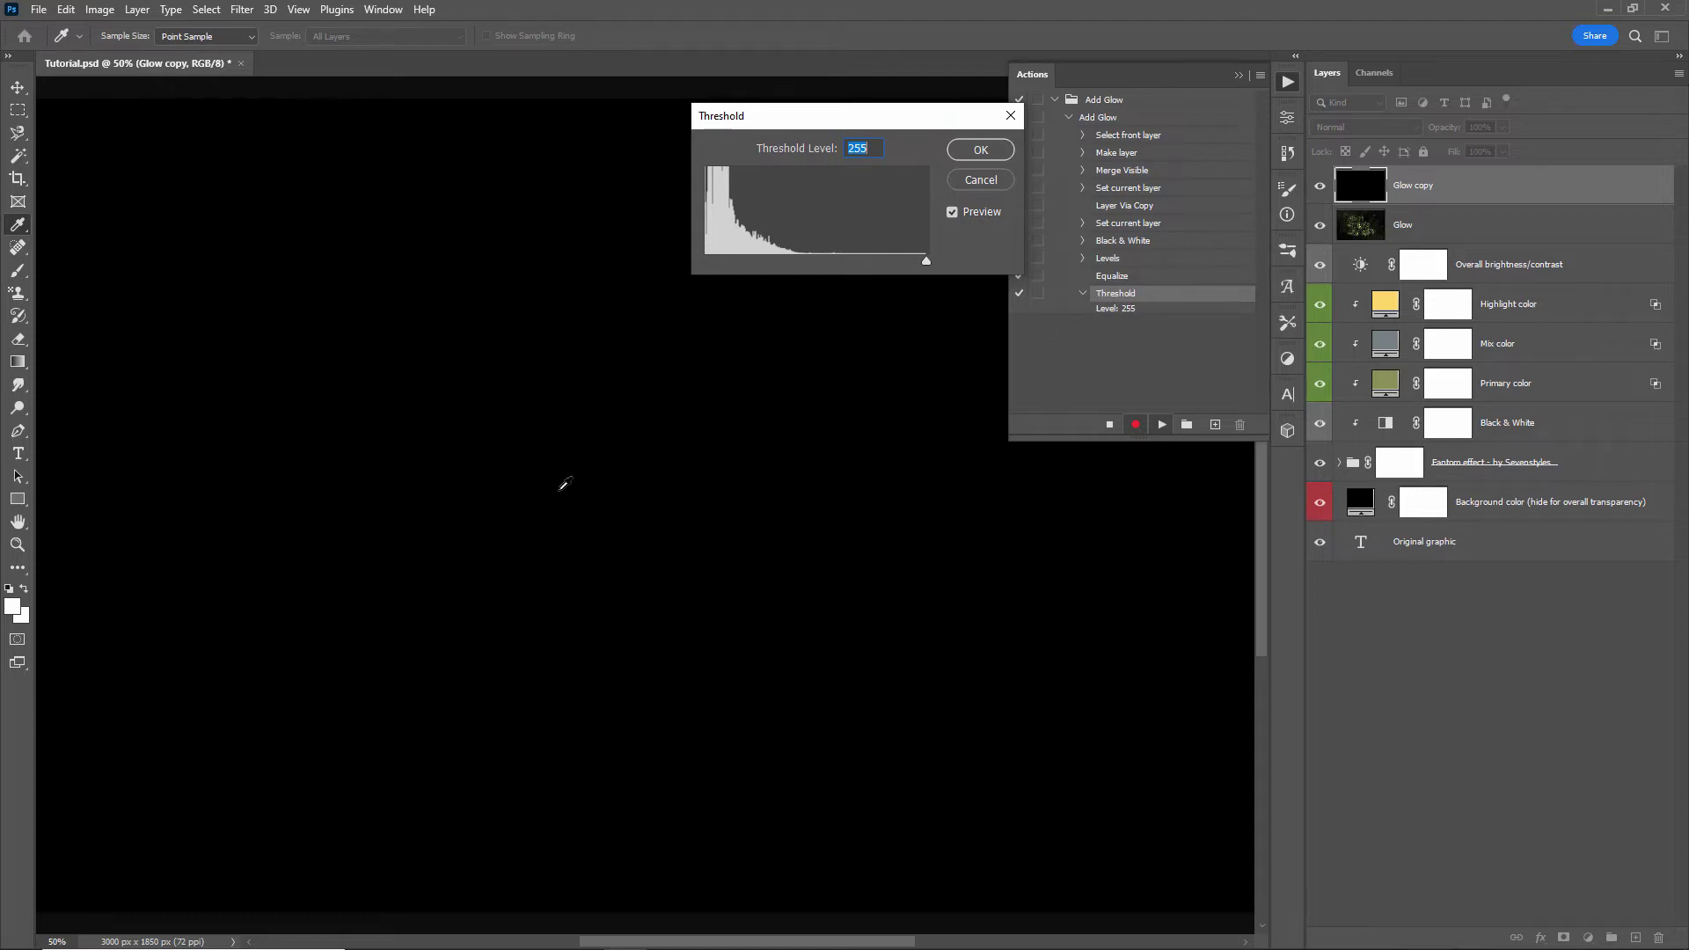
click(979, 178)
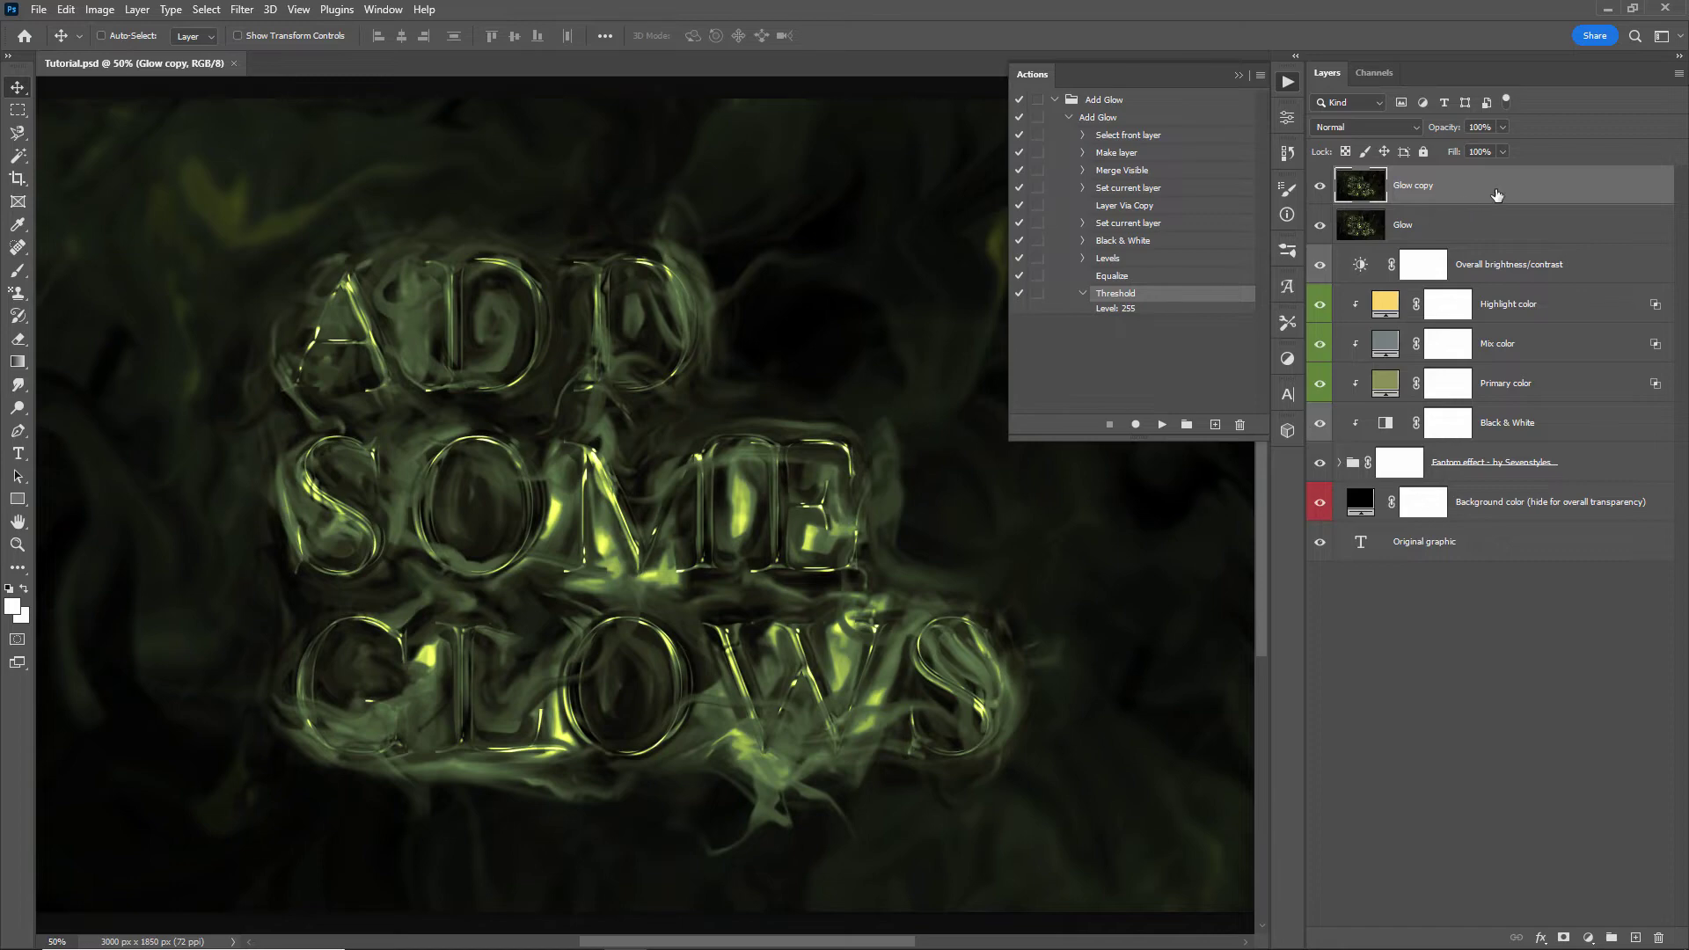
key(Delete)
key(Delete)
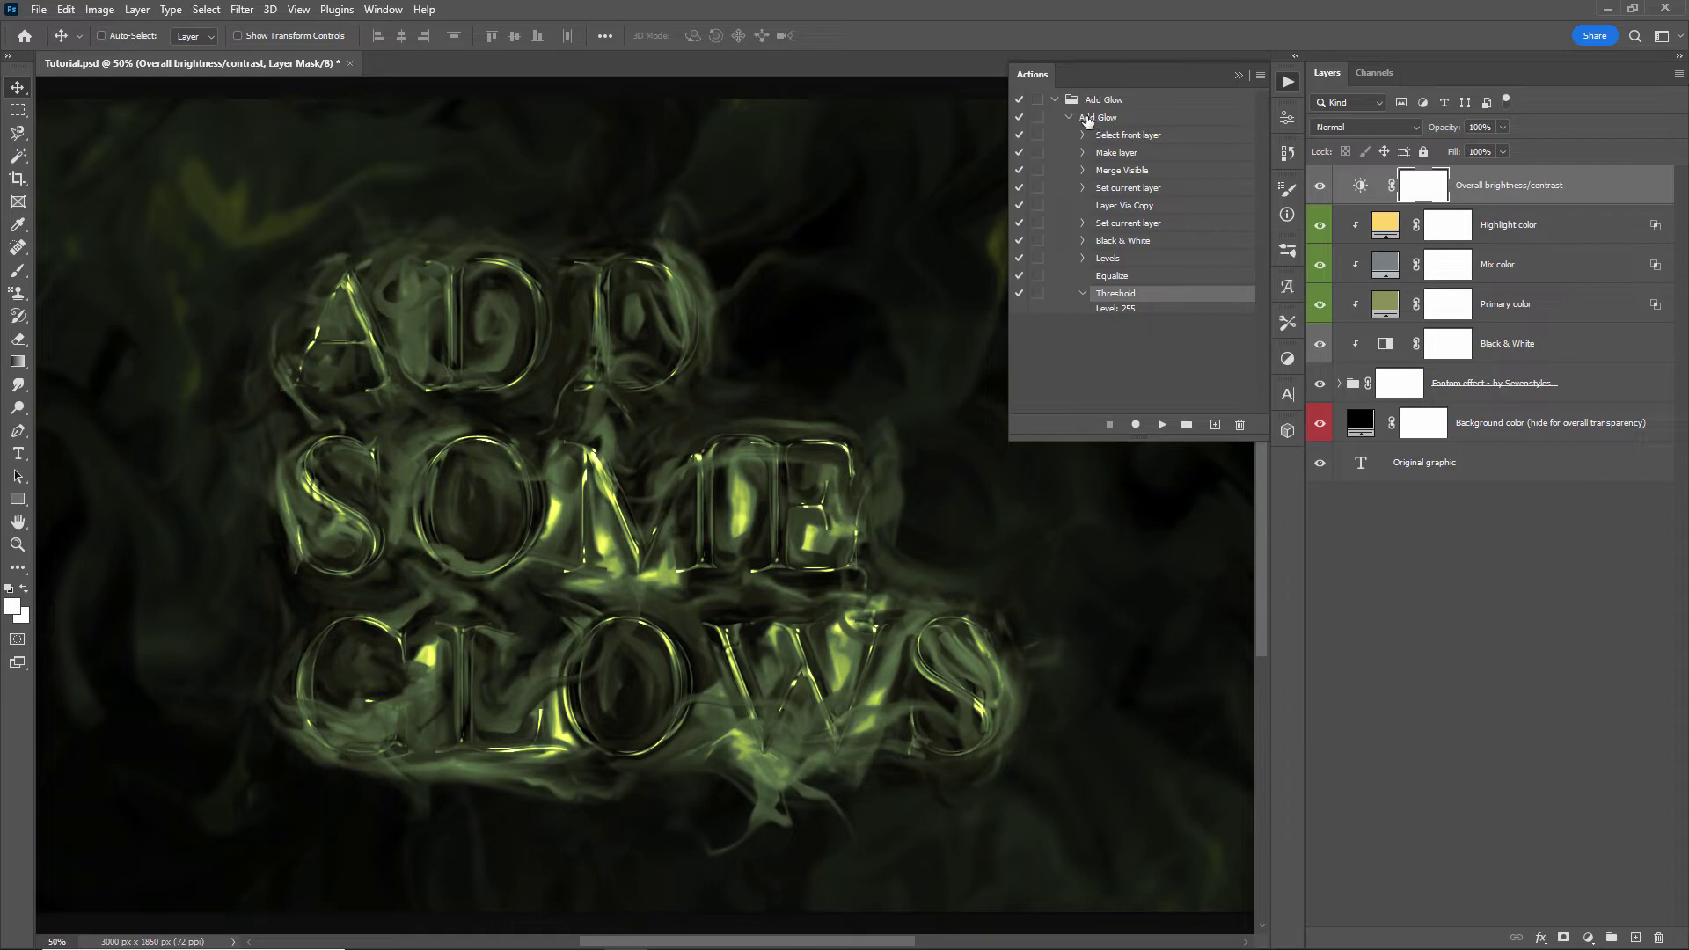
Replay Add Glow, then record a Color Range selection of the white highlights into it
click(1106, 121)
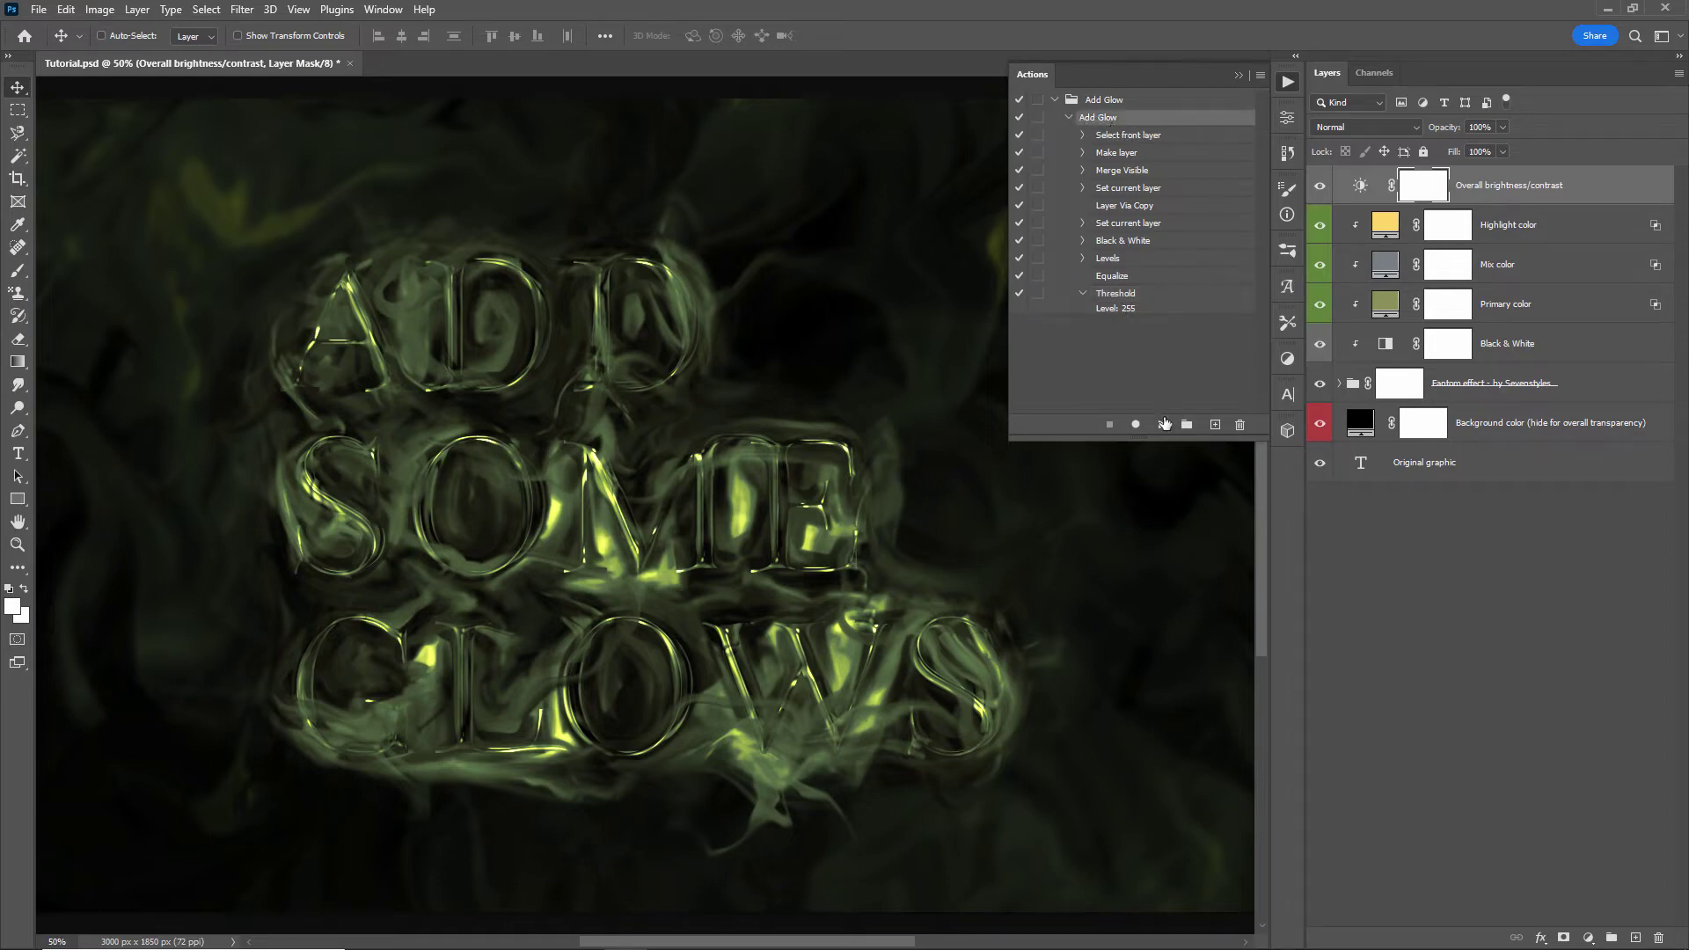
click(1162, 424)
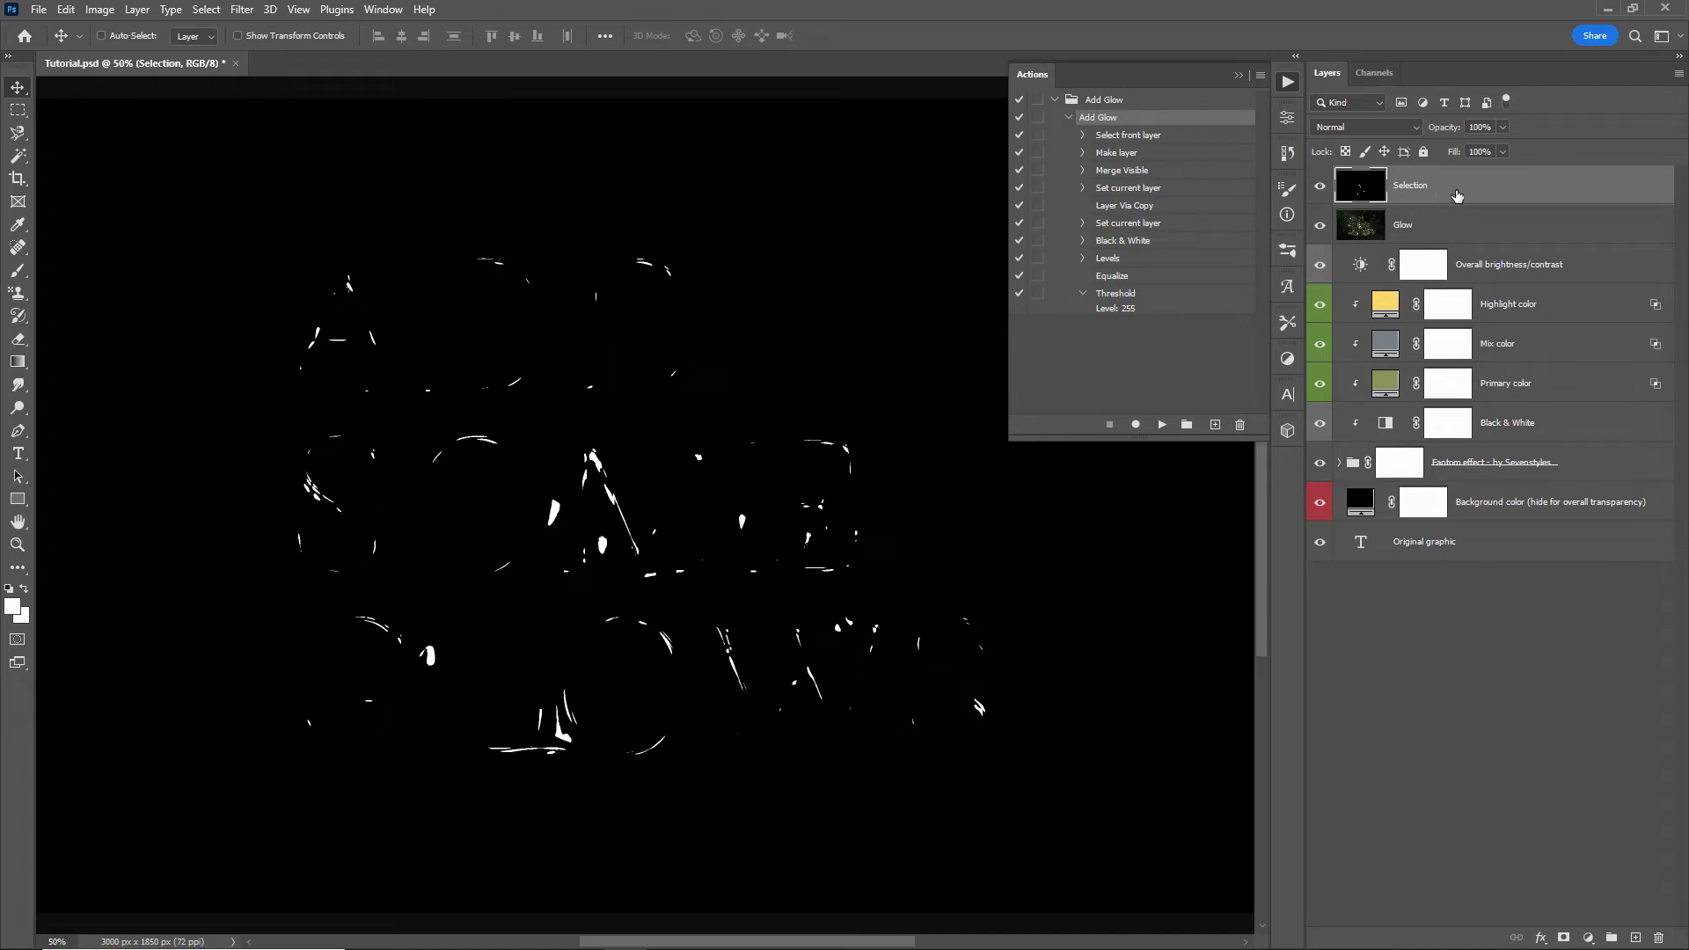
click(1136, 426)
click(206, 9)
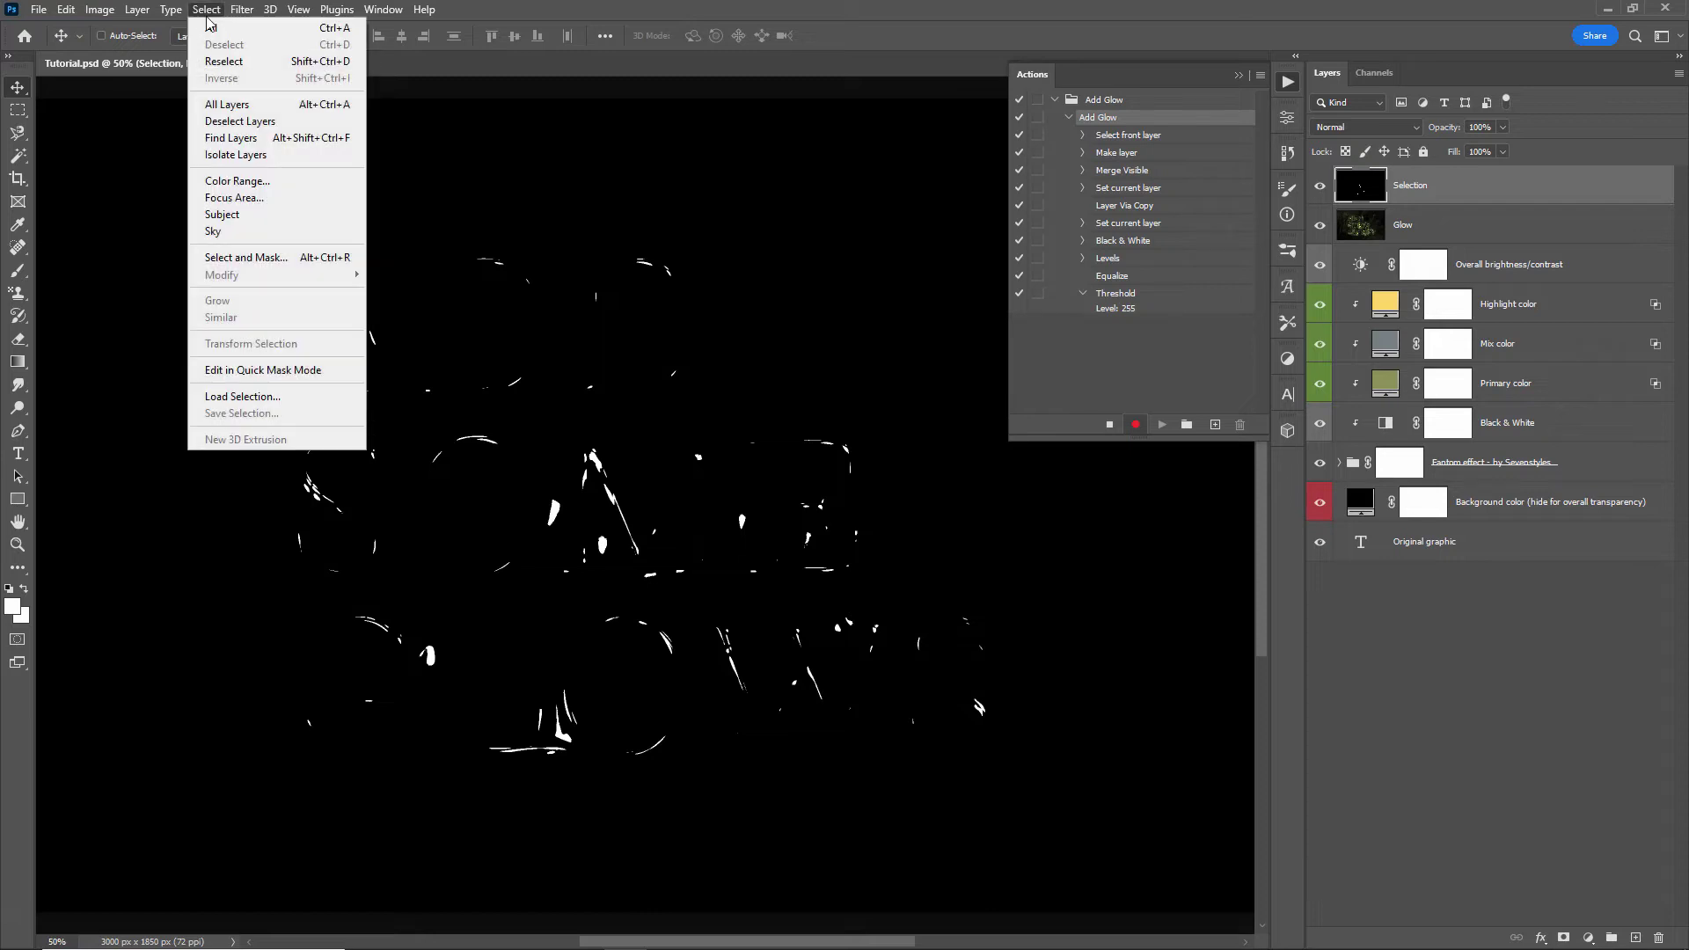
click(236, 182)
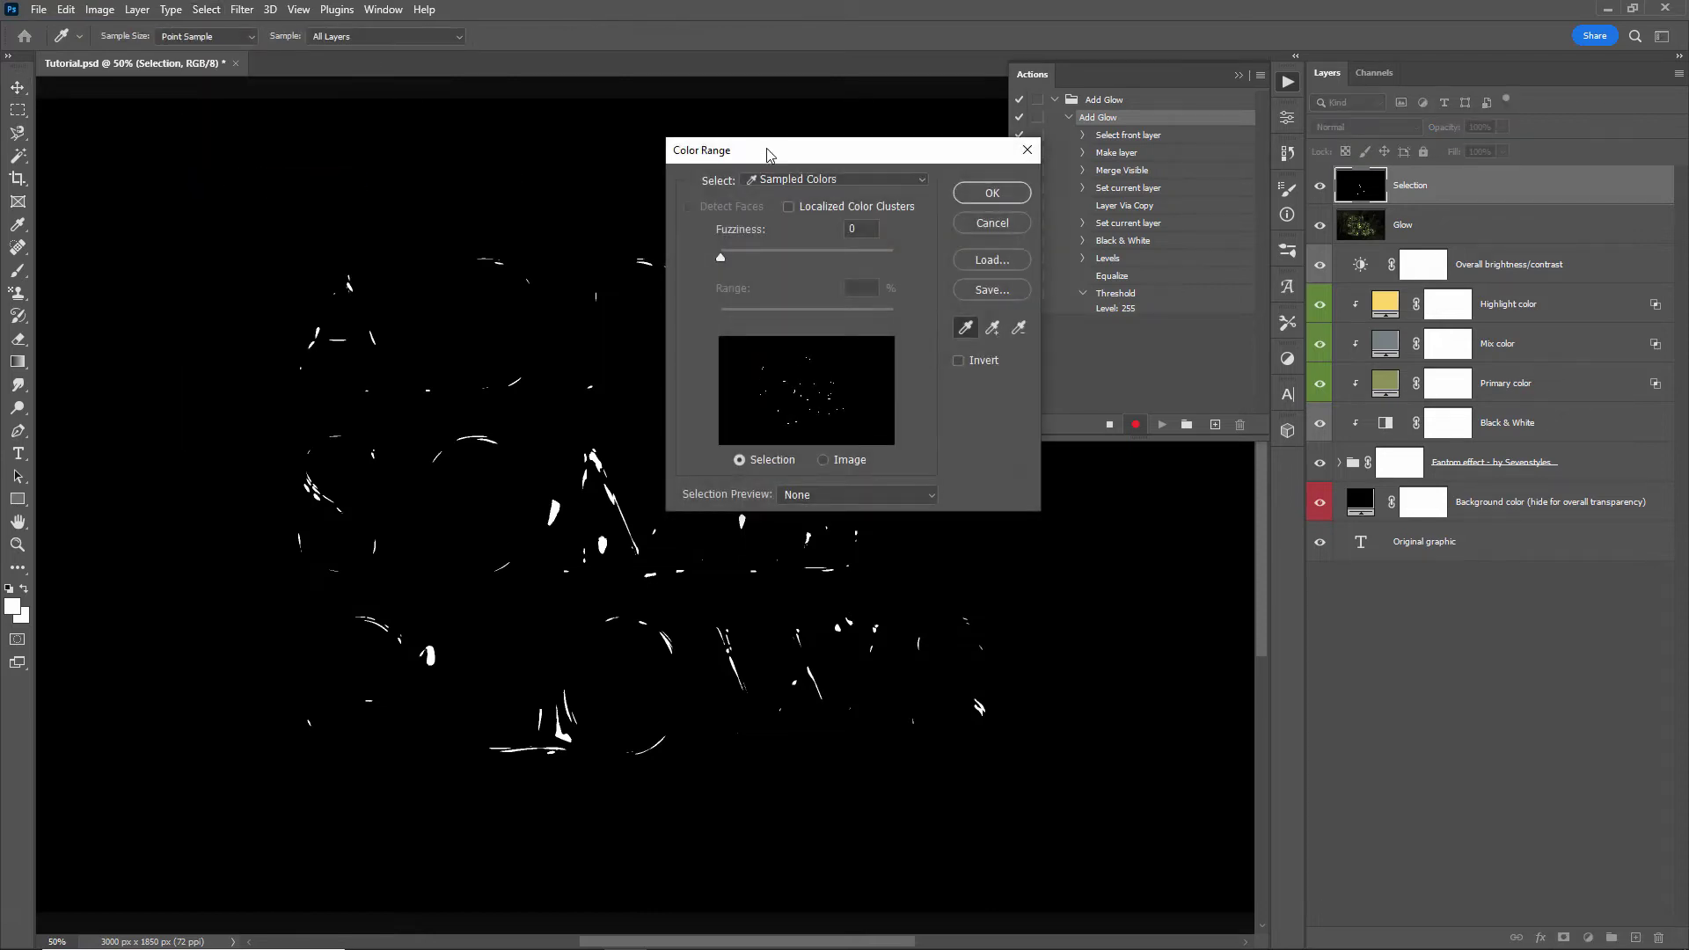
drag(767, 156, 815, 150)
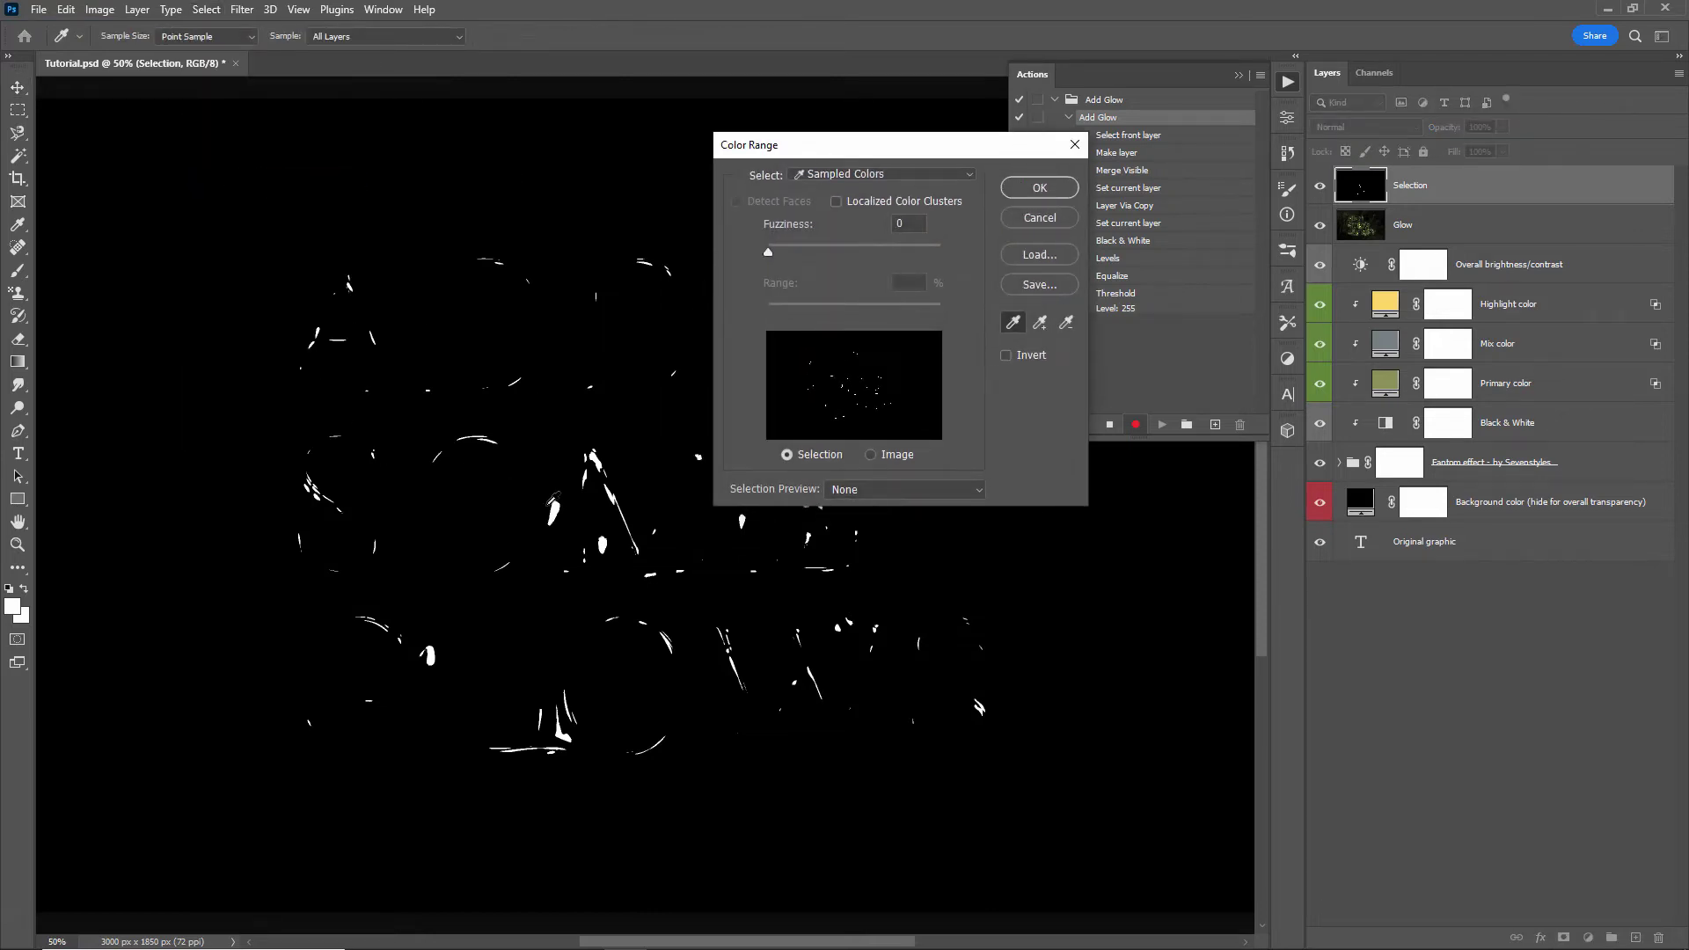
click(1040, 187)
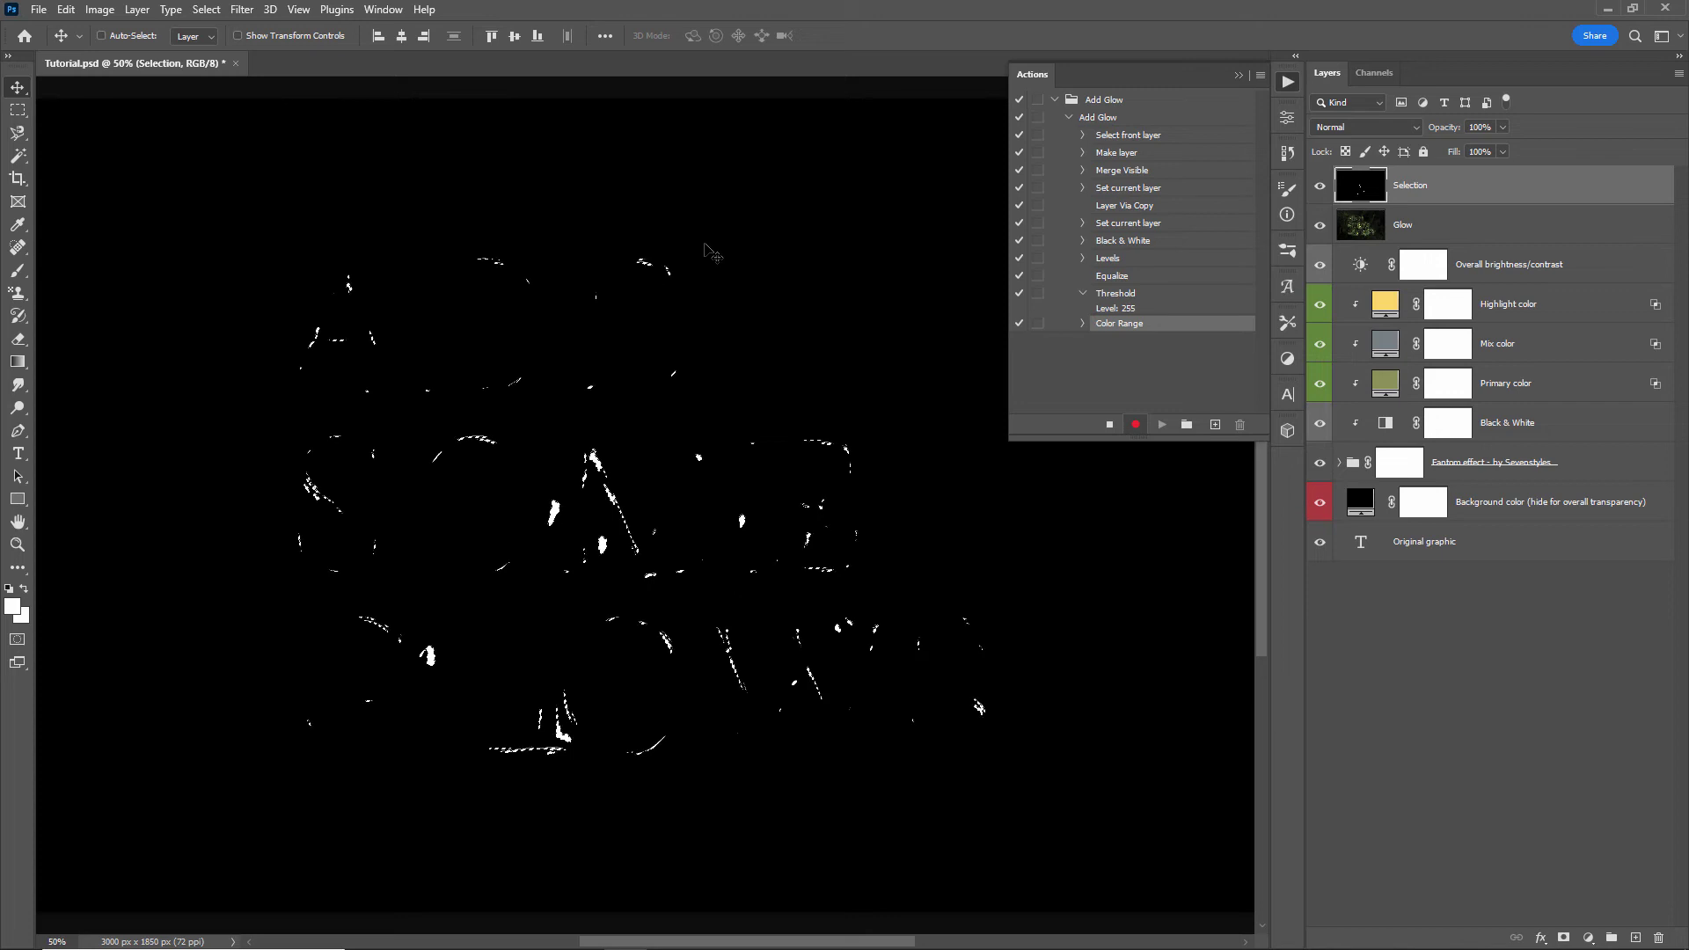
Hide the Selection layer, mask the Glow layer from the selection, and stop recording
click(1320, 185)
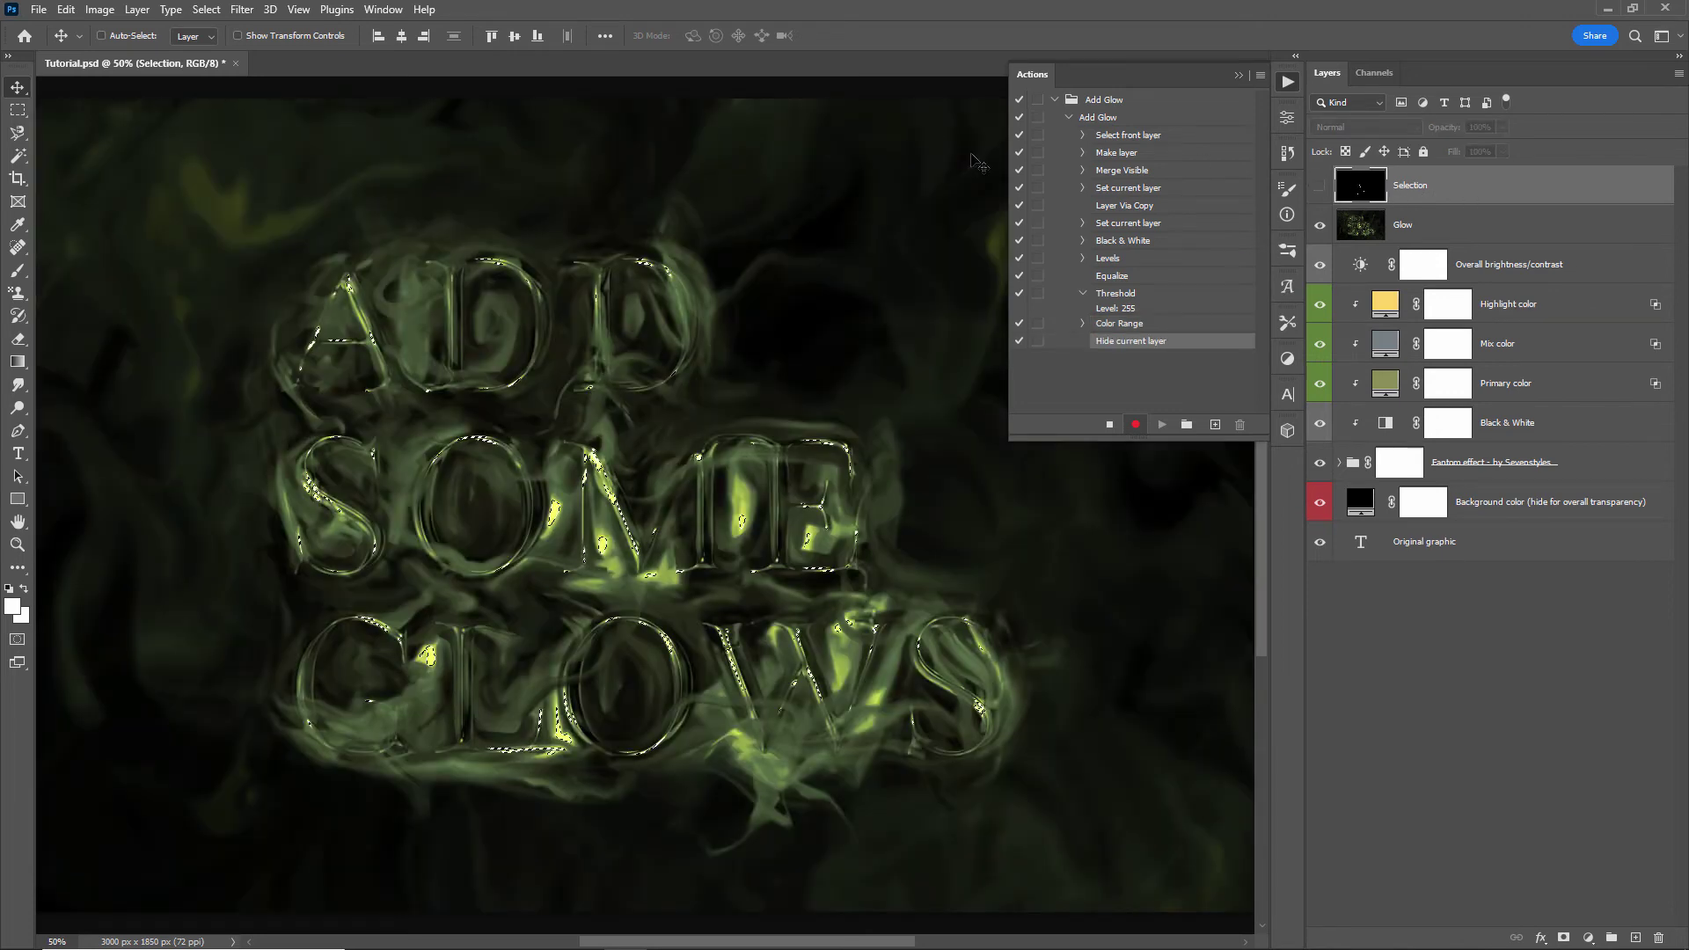
click(1435, 227)
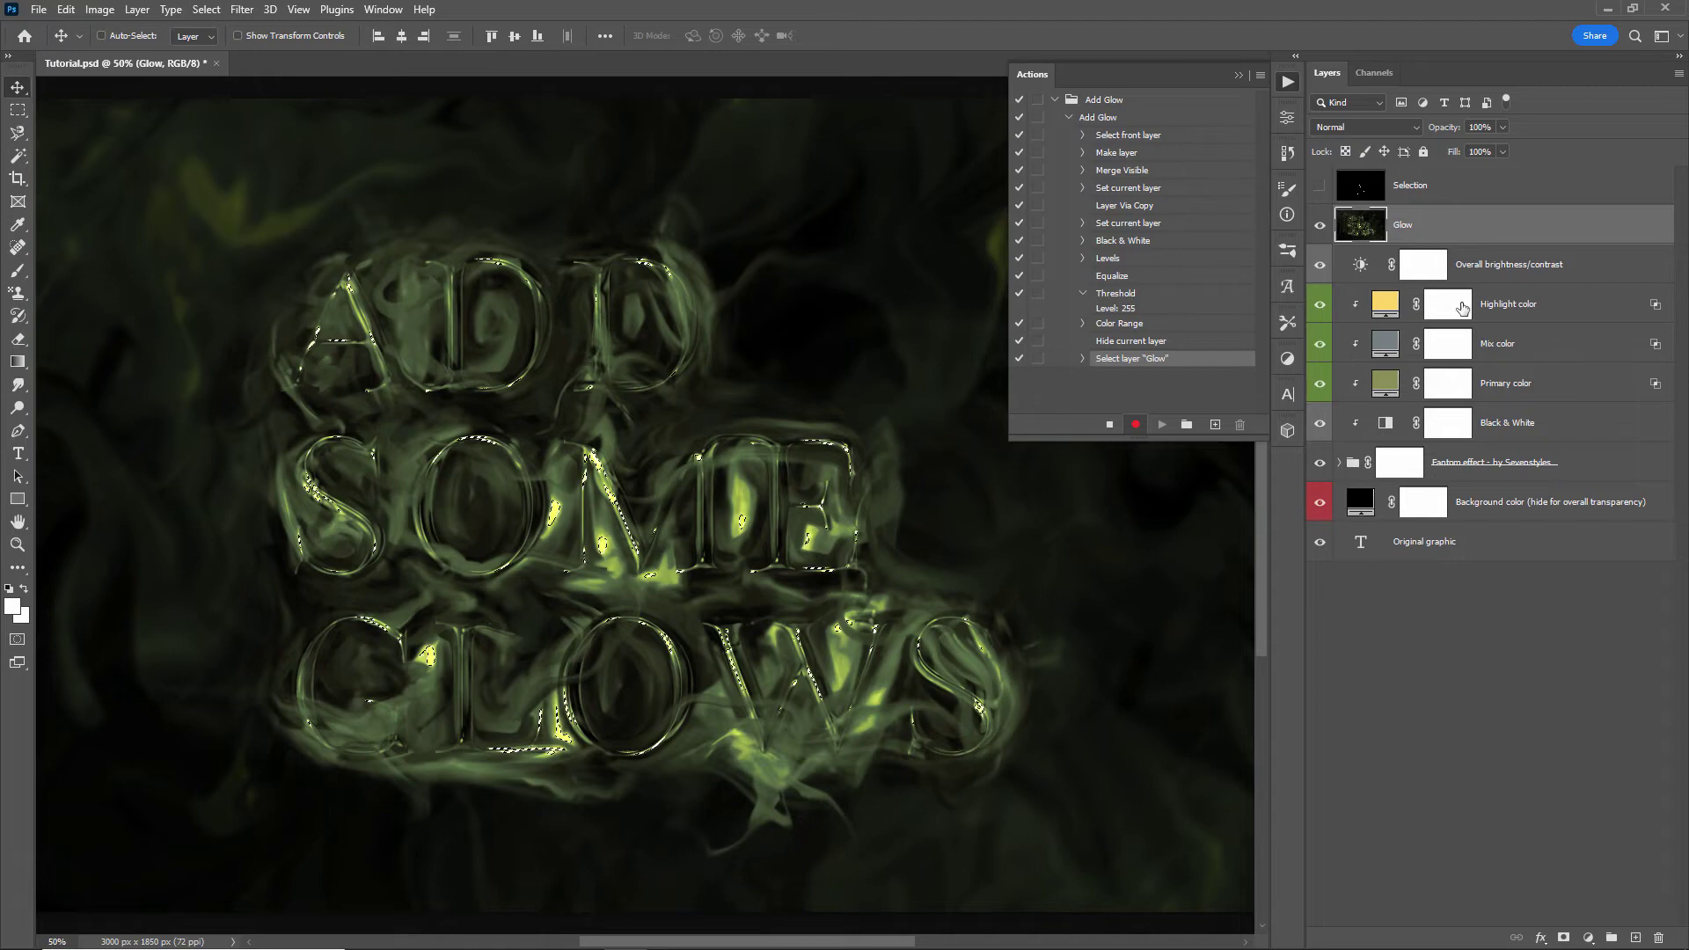
click(1564, 937)
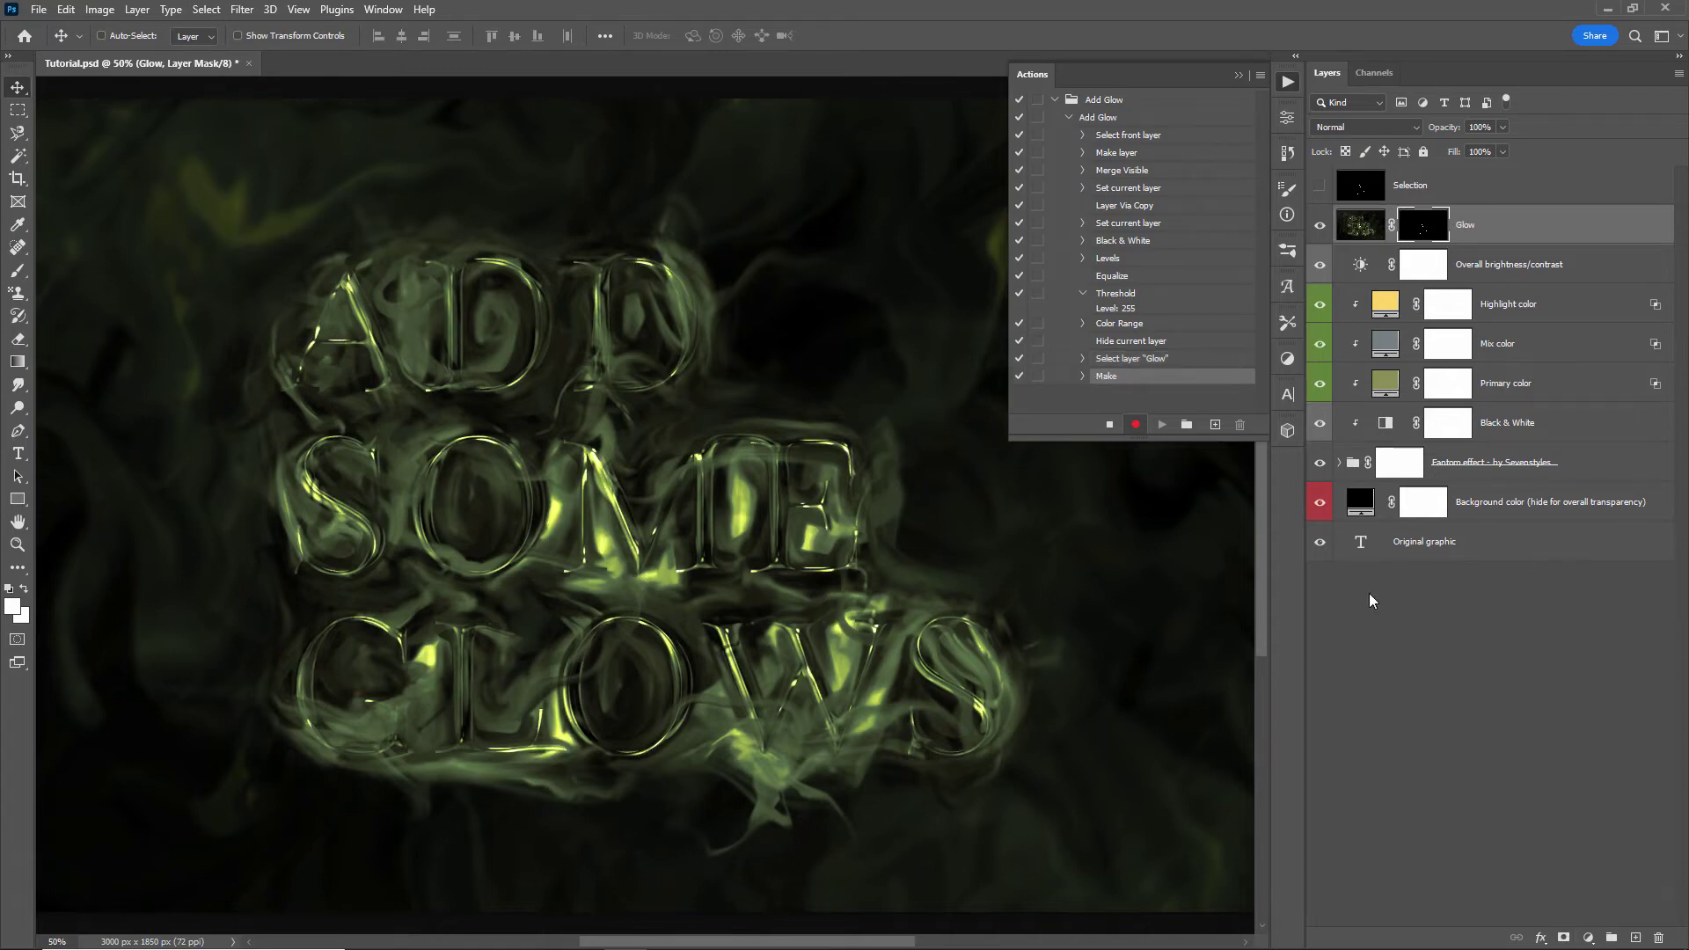
click(1109, 424)
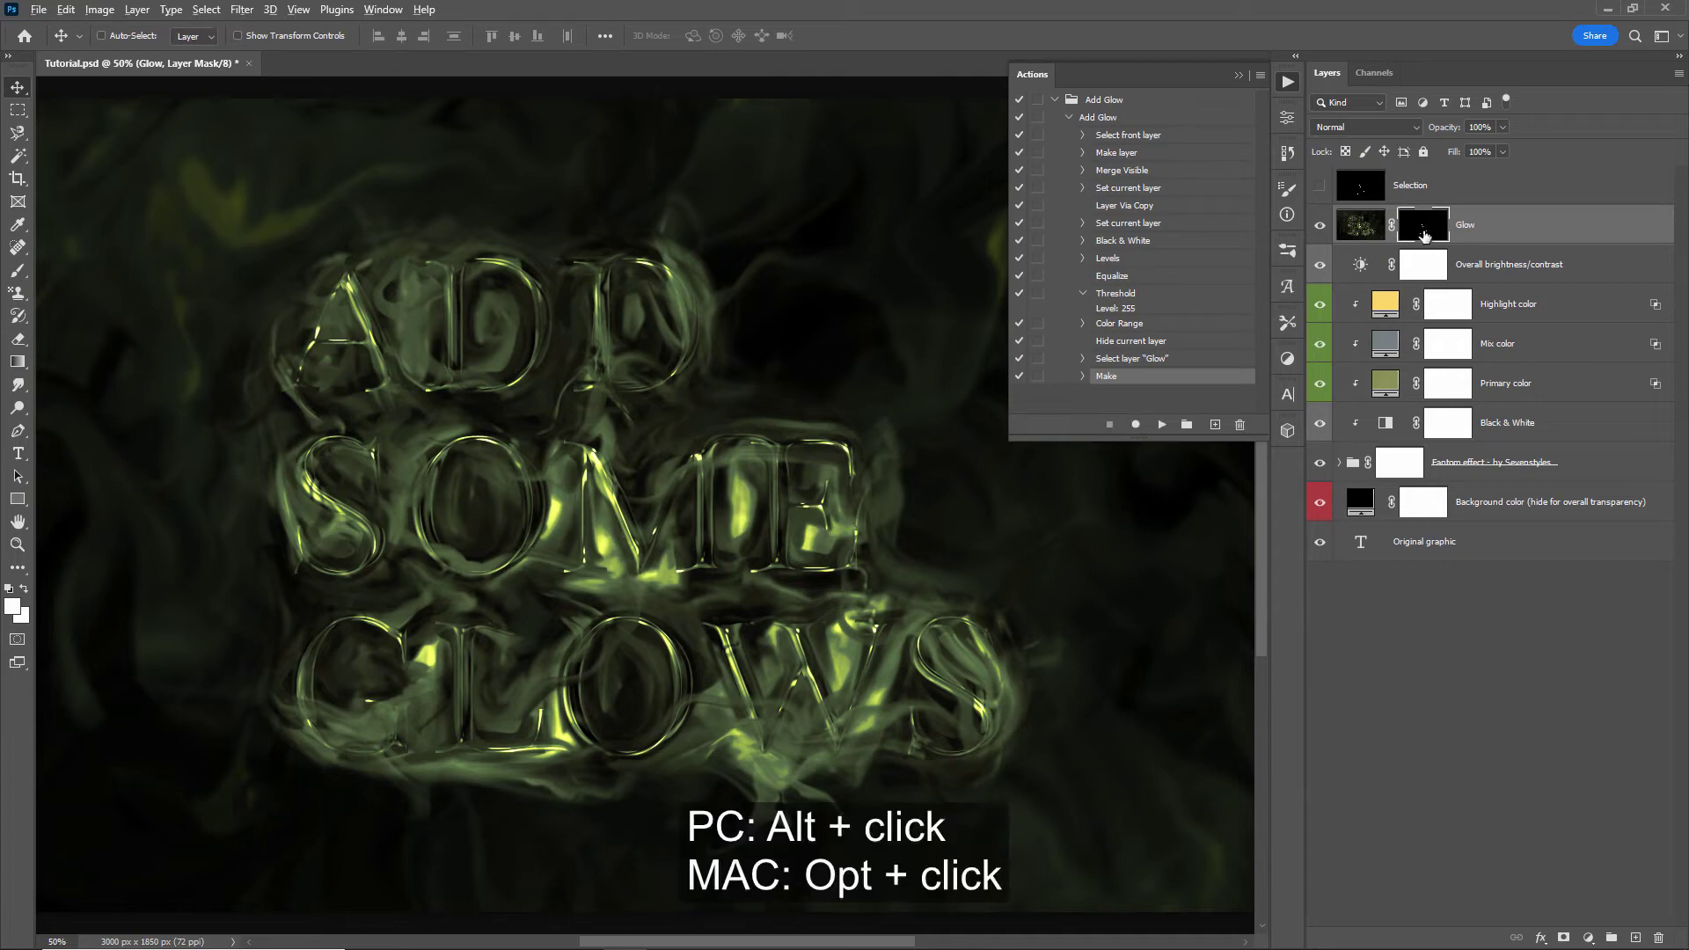
Inspect the Glow mask, nudge the sparkles up and left, and resume recording
alt+click(1425, 236)
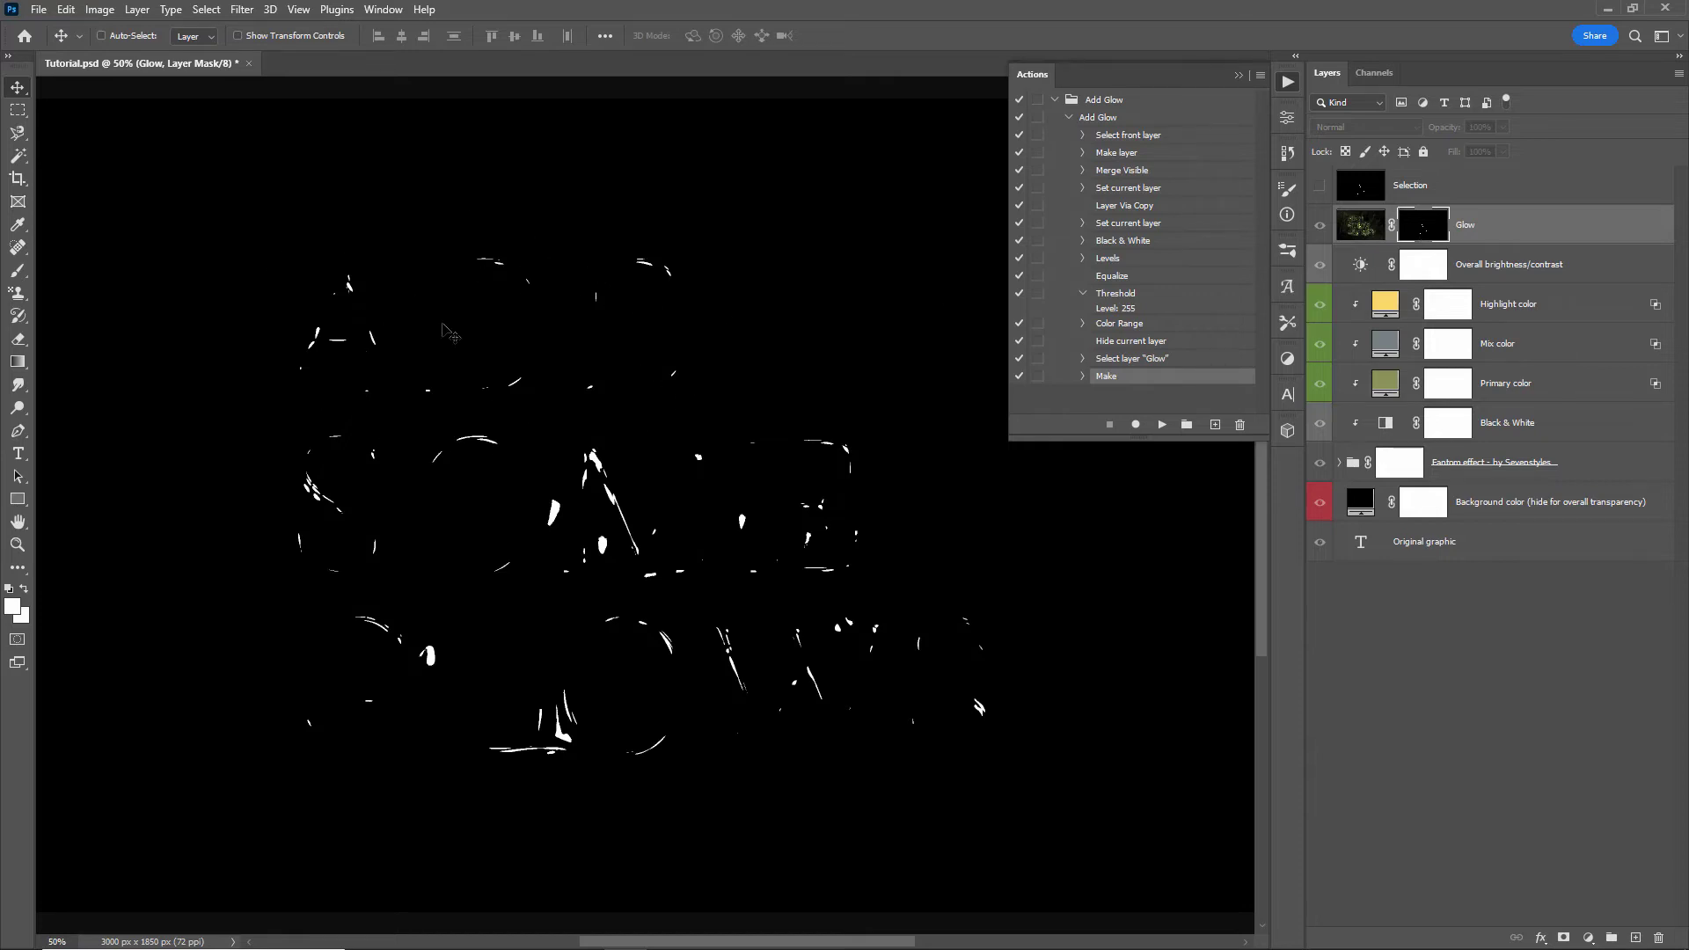
click(1369, 233)
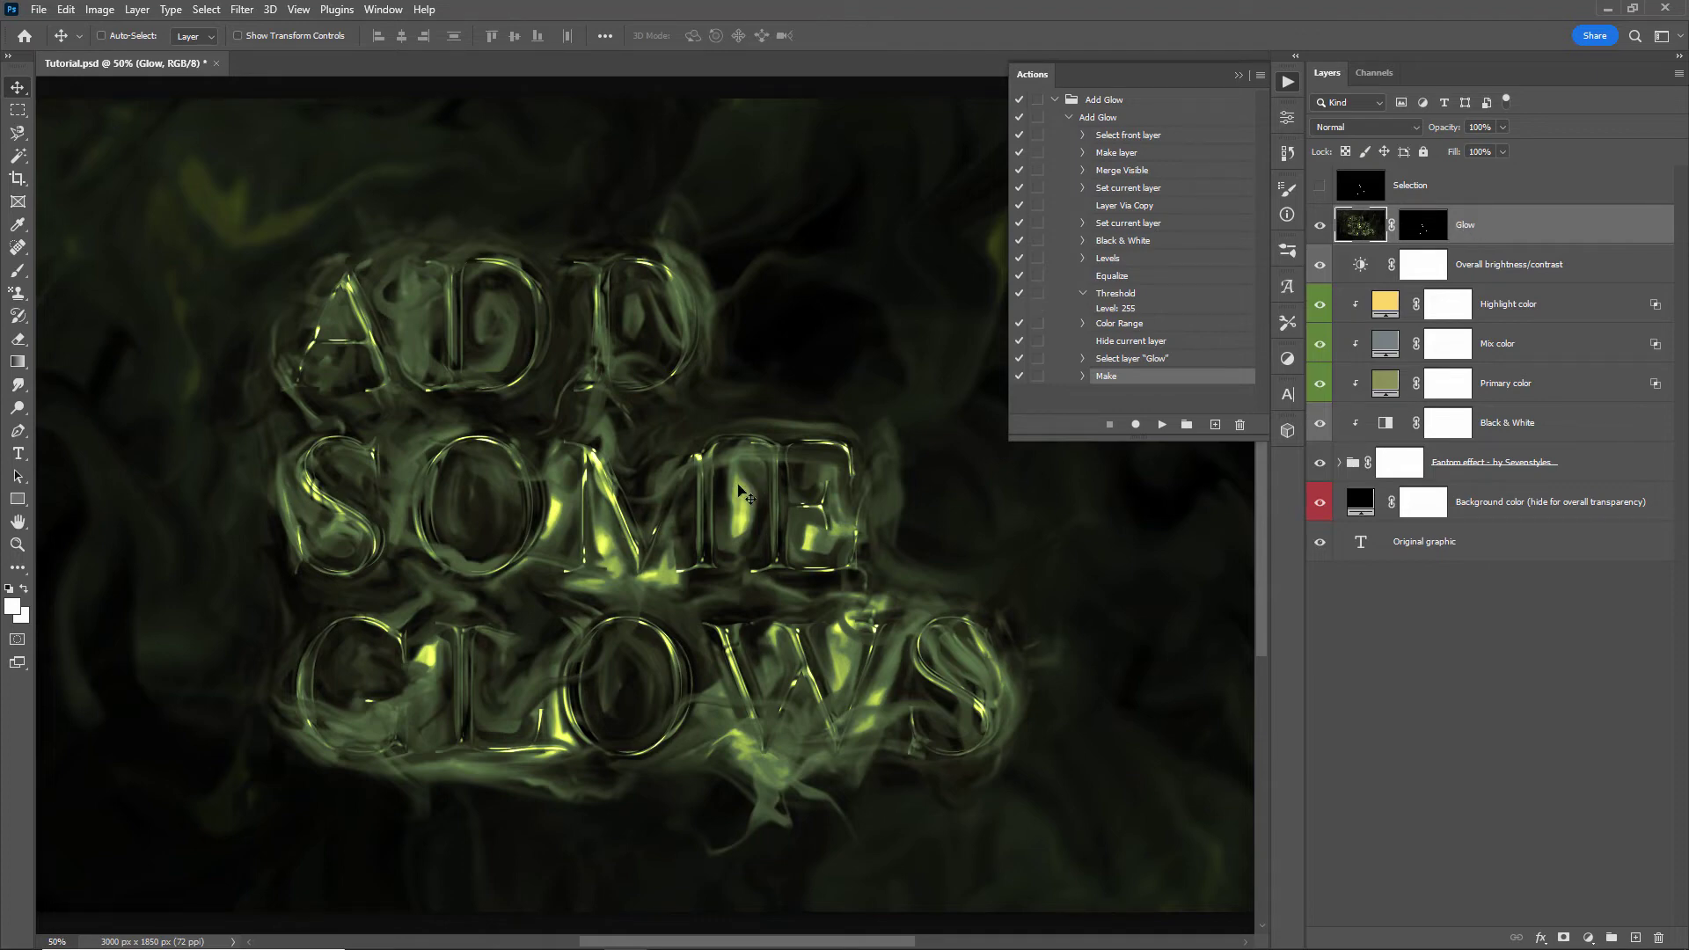
key(v)
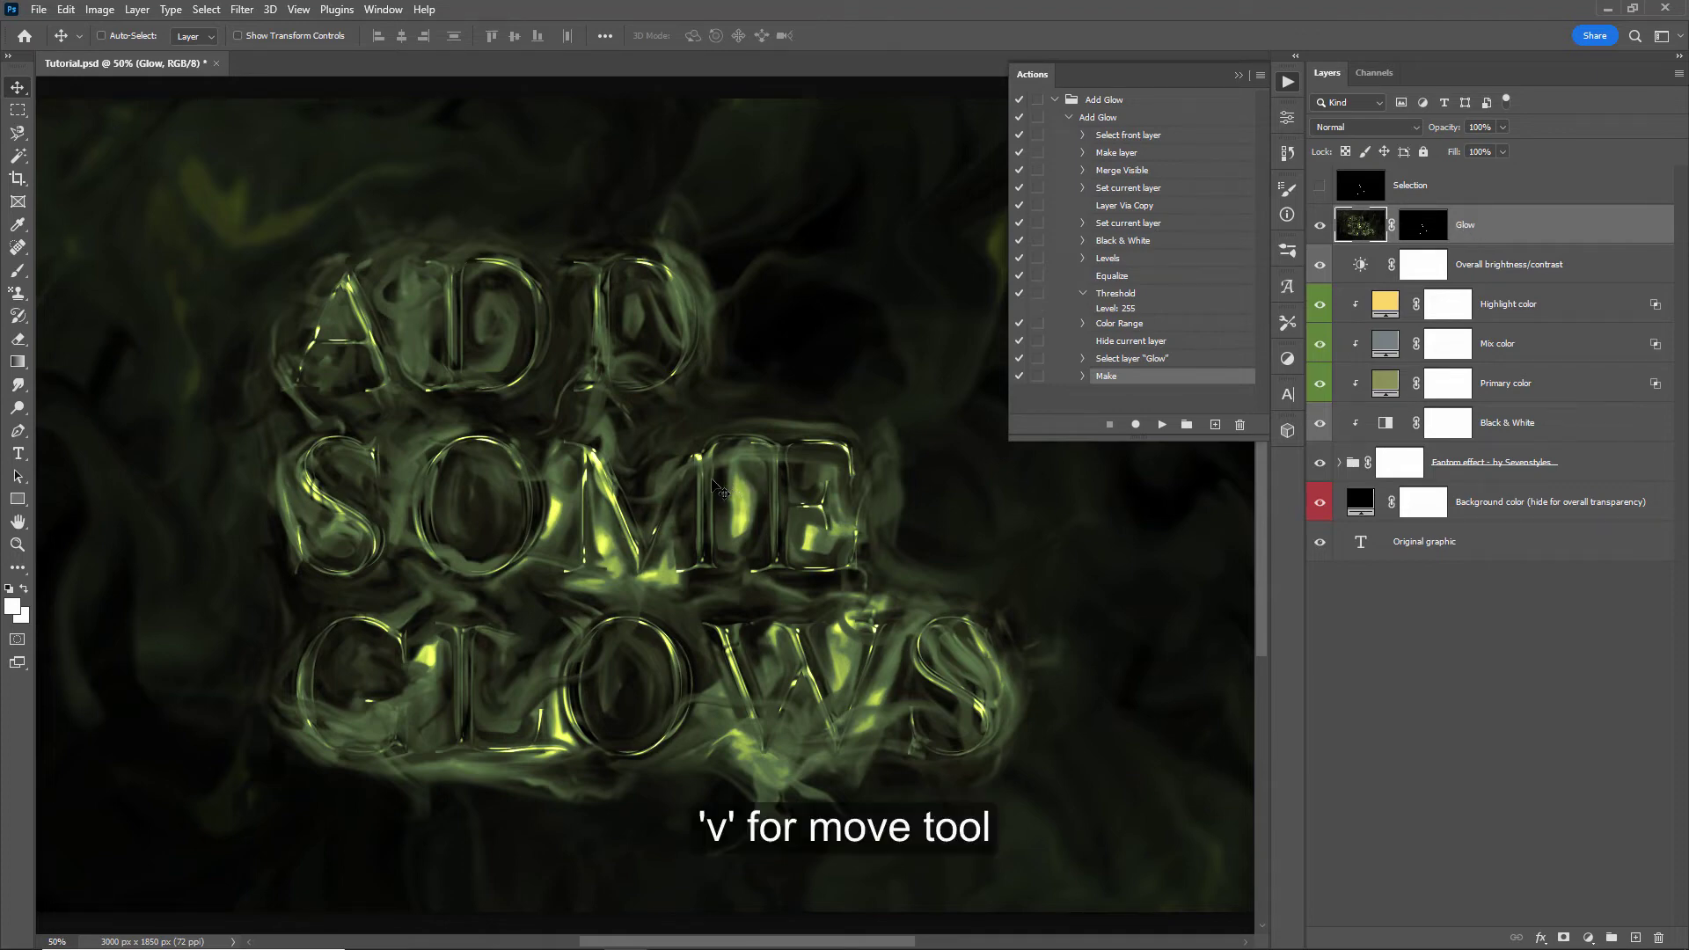
drag(701, 433, 661, 374)
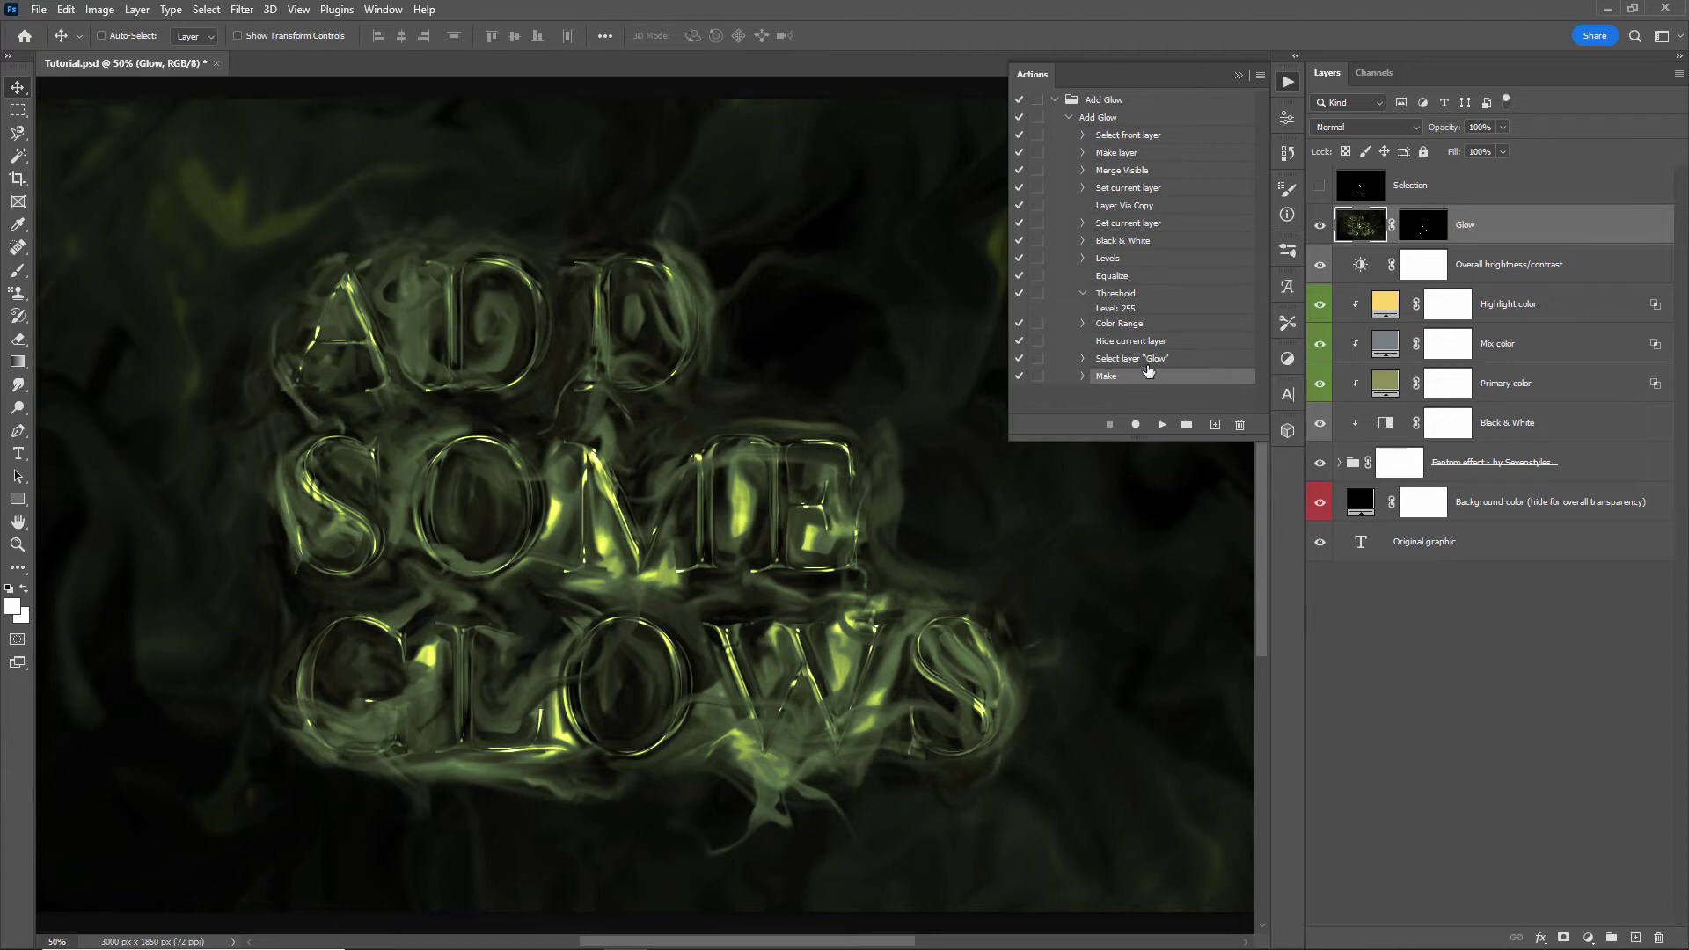
click(1135, 425)
Apply the Glow layer's mask permanently and delete the Selection layer
click(1425, 229)
right_click(1425, 229)
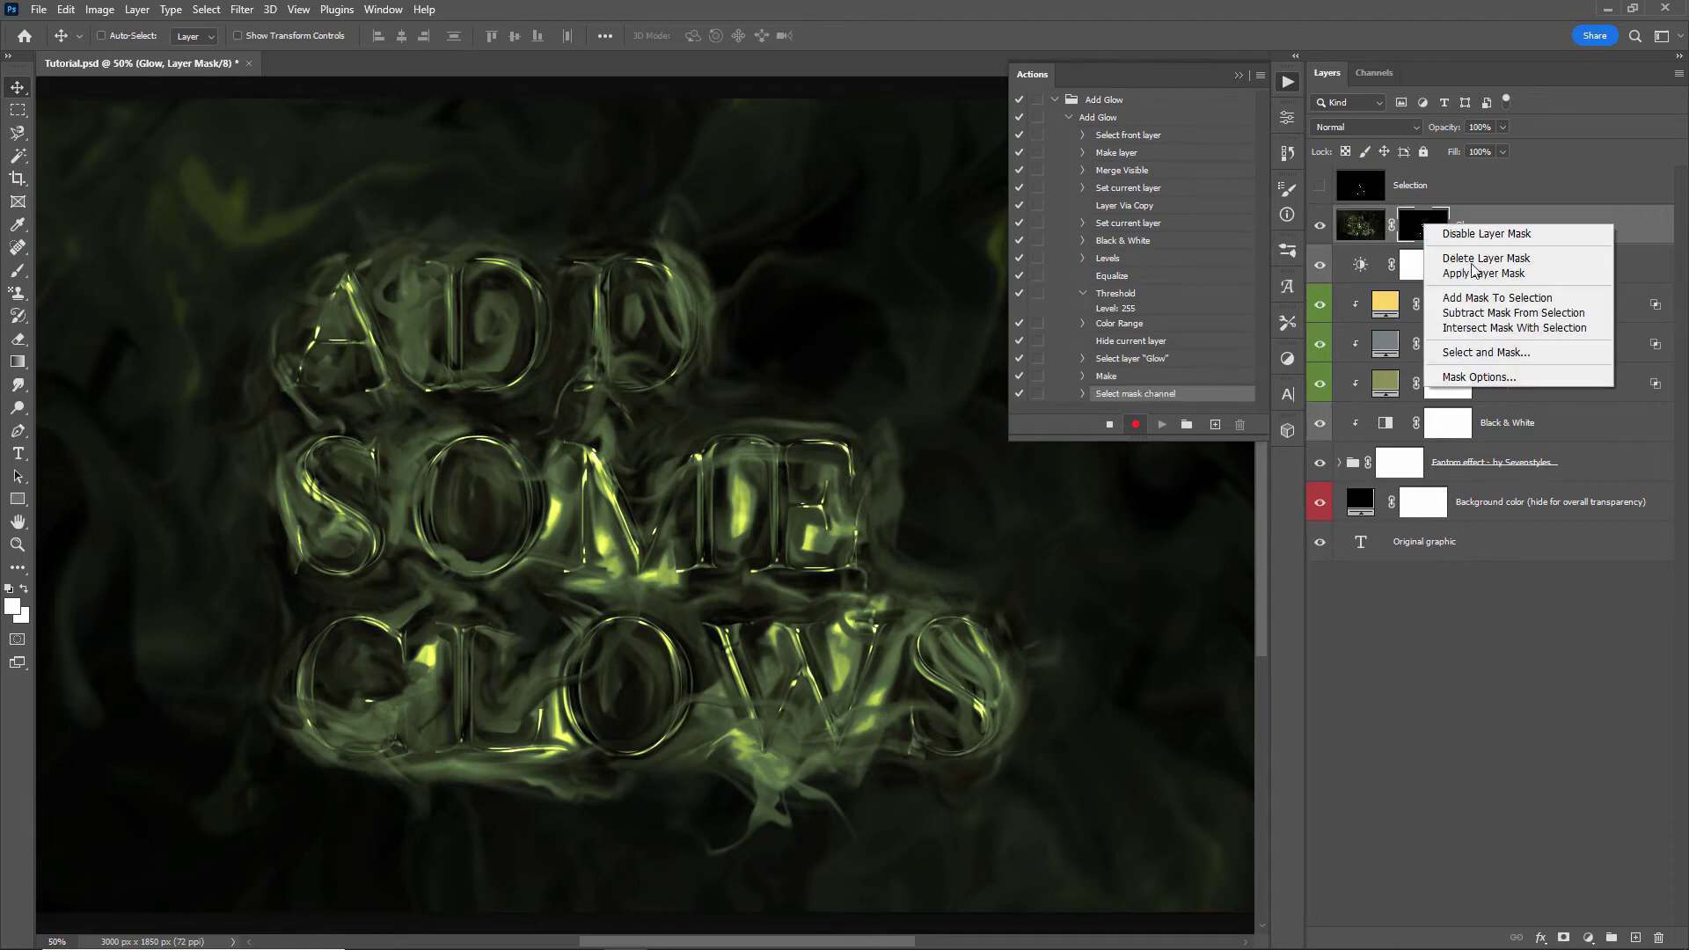
click(1456, 270)
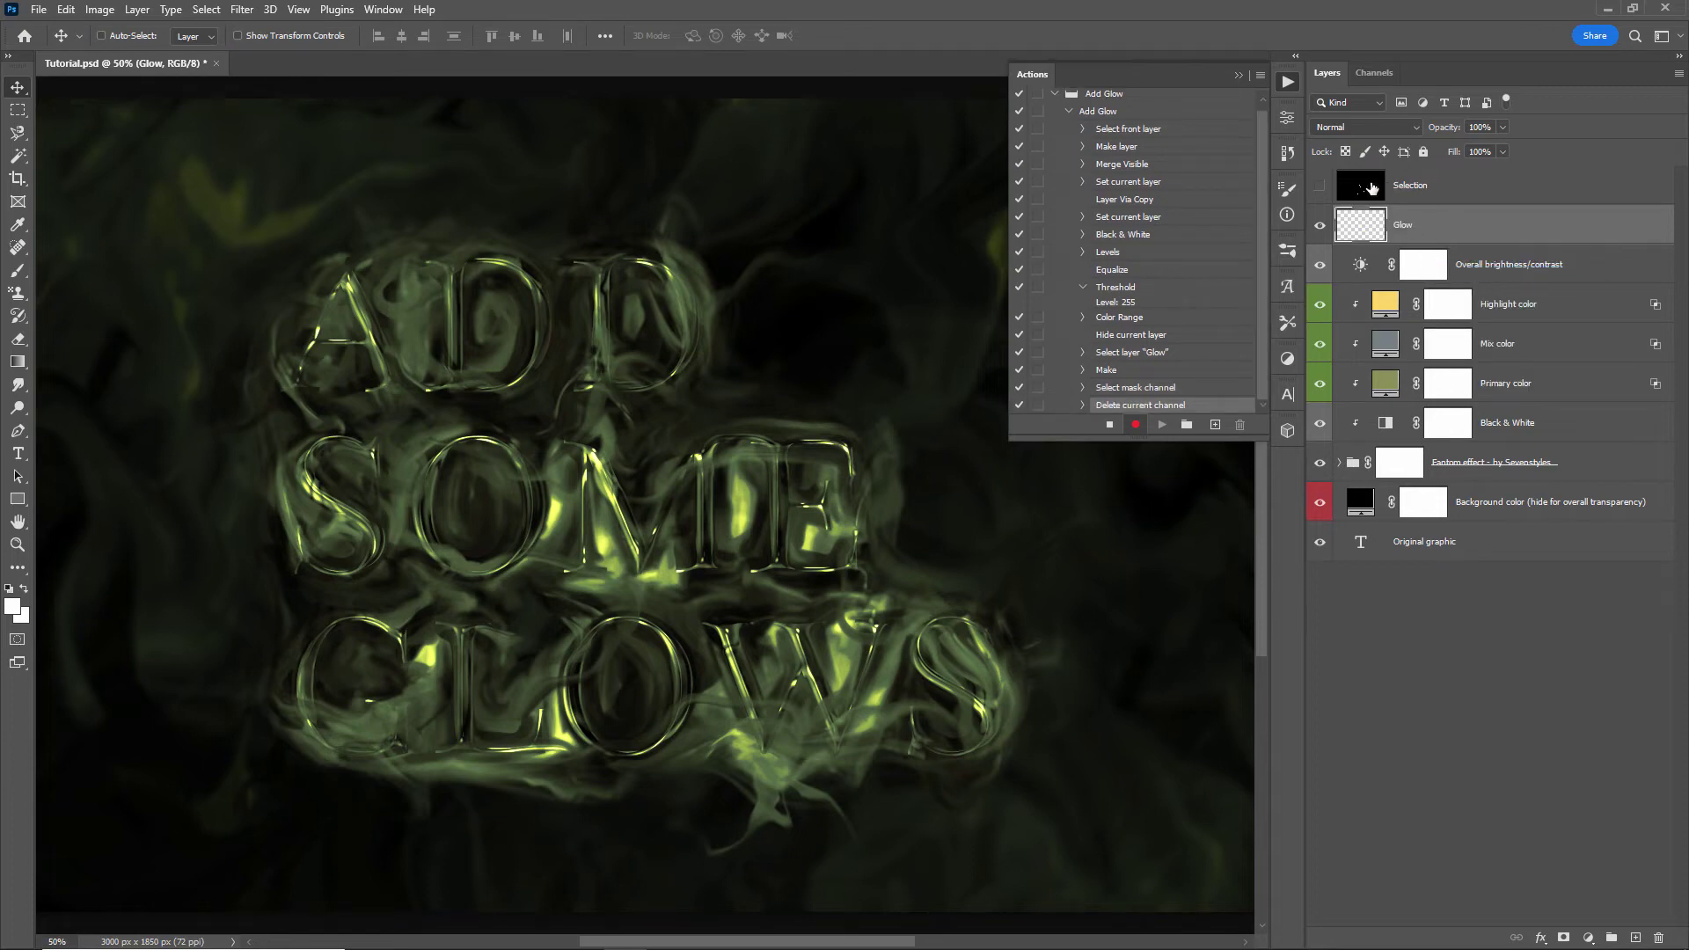
click(1428, 190)
key(Delete)
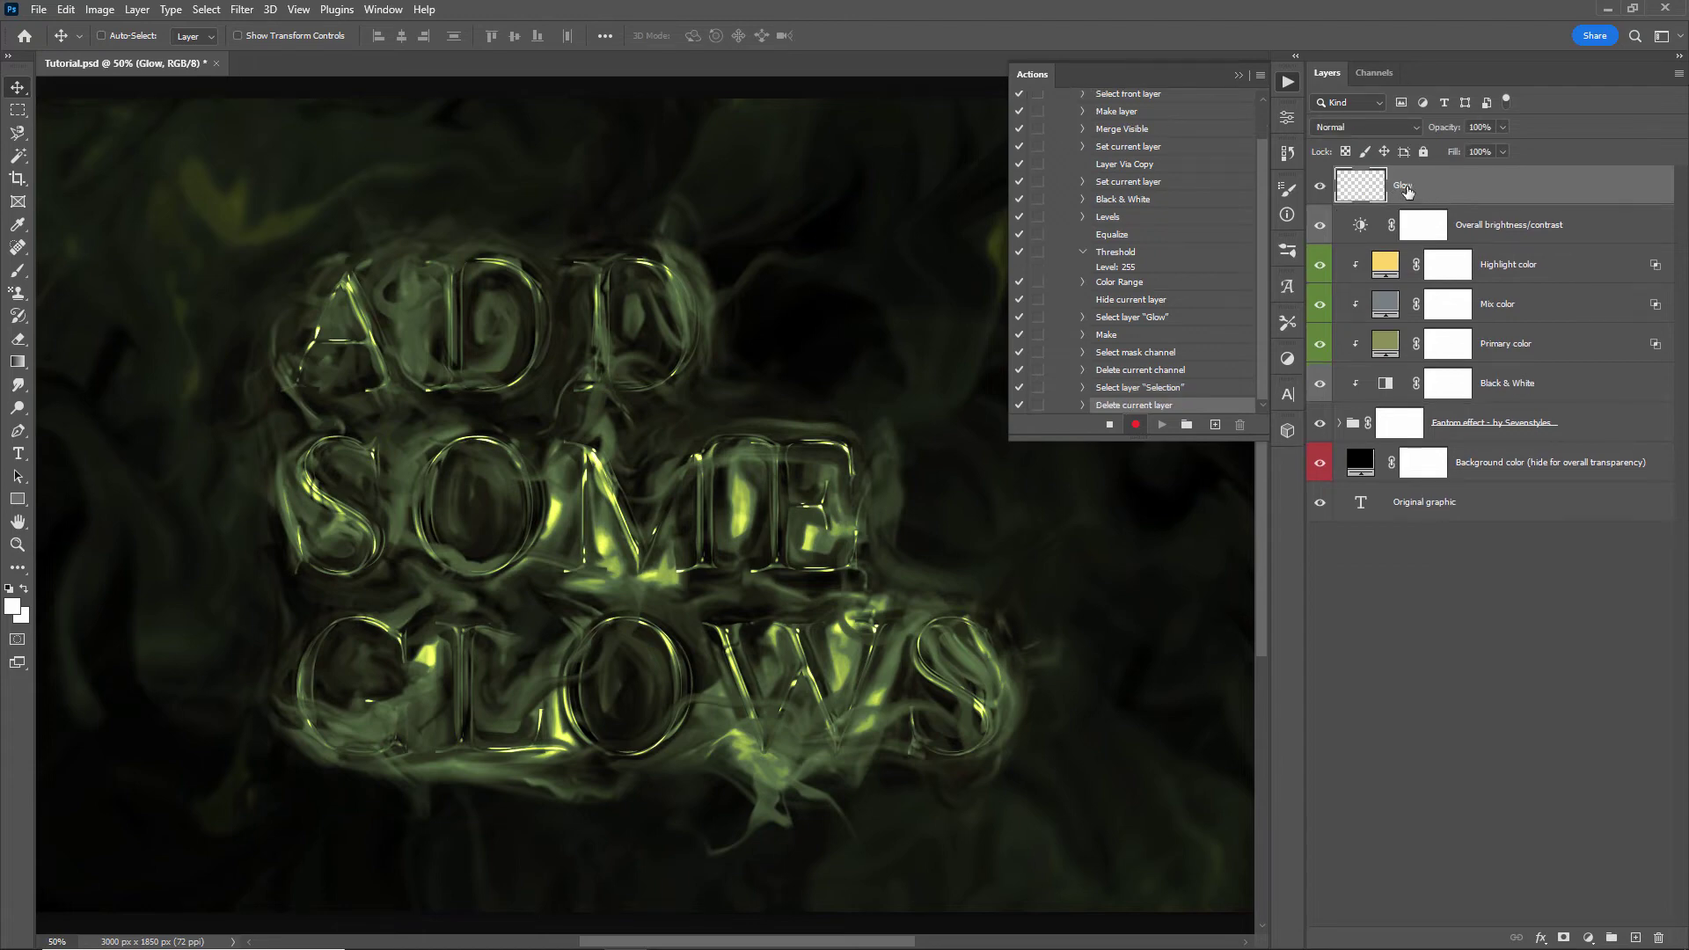
click(1357, 129)
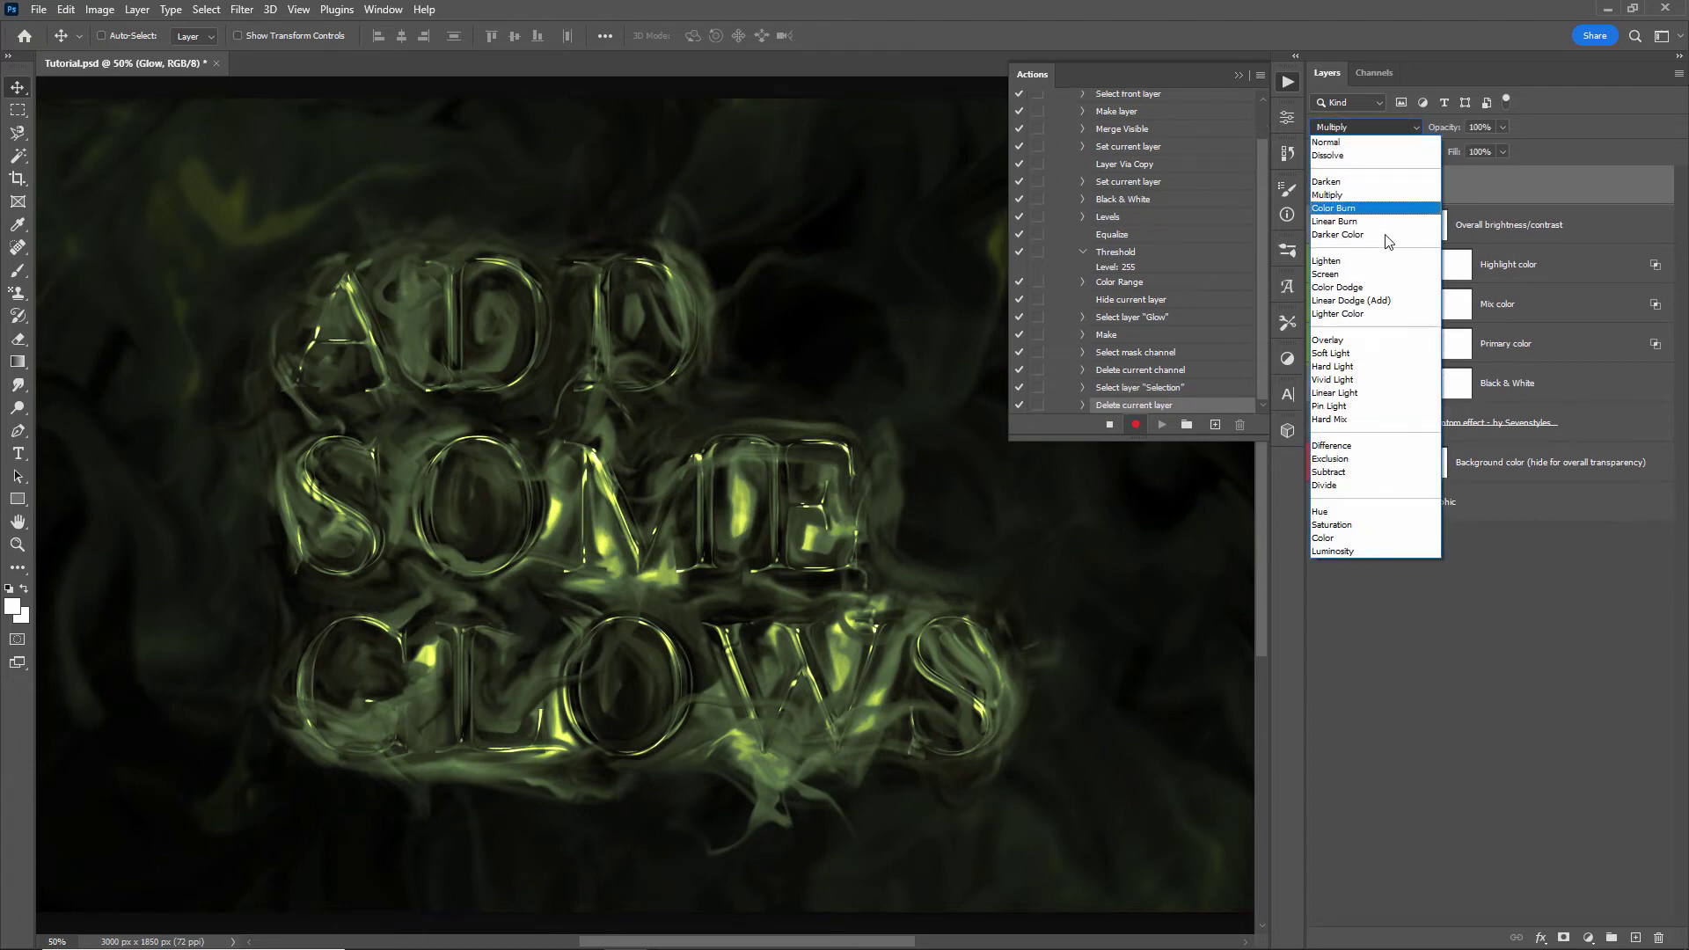
Set the Glow layer's blend mode to Linear Dodge (Add) and rename it Glow 1
click(1350, 300)
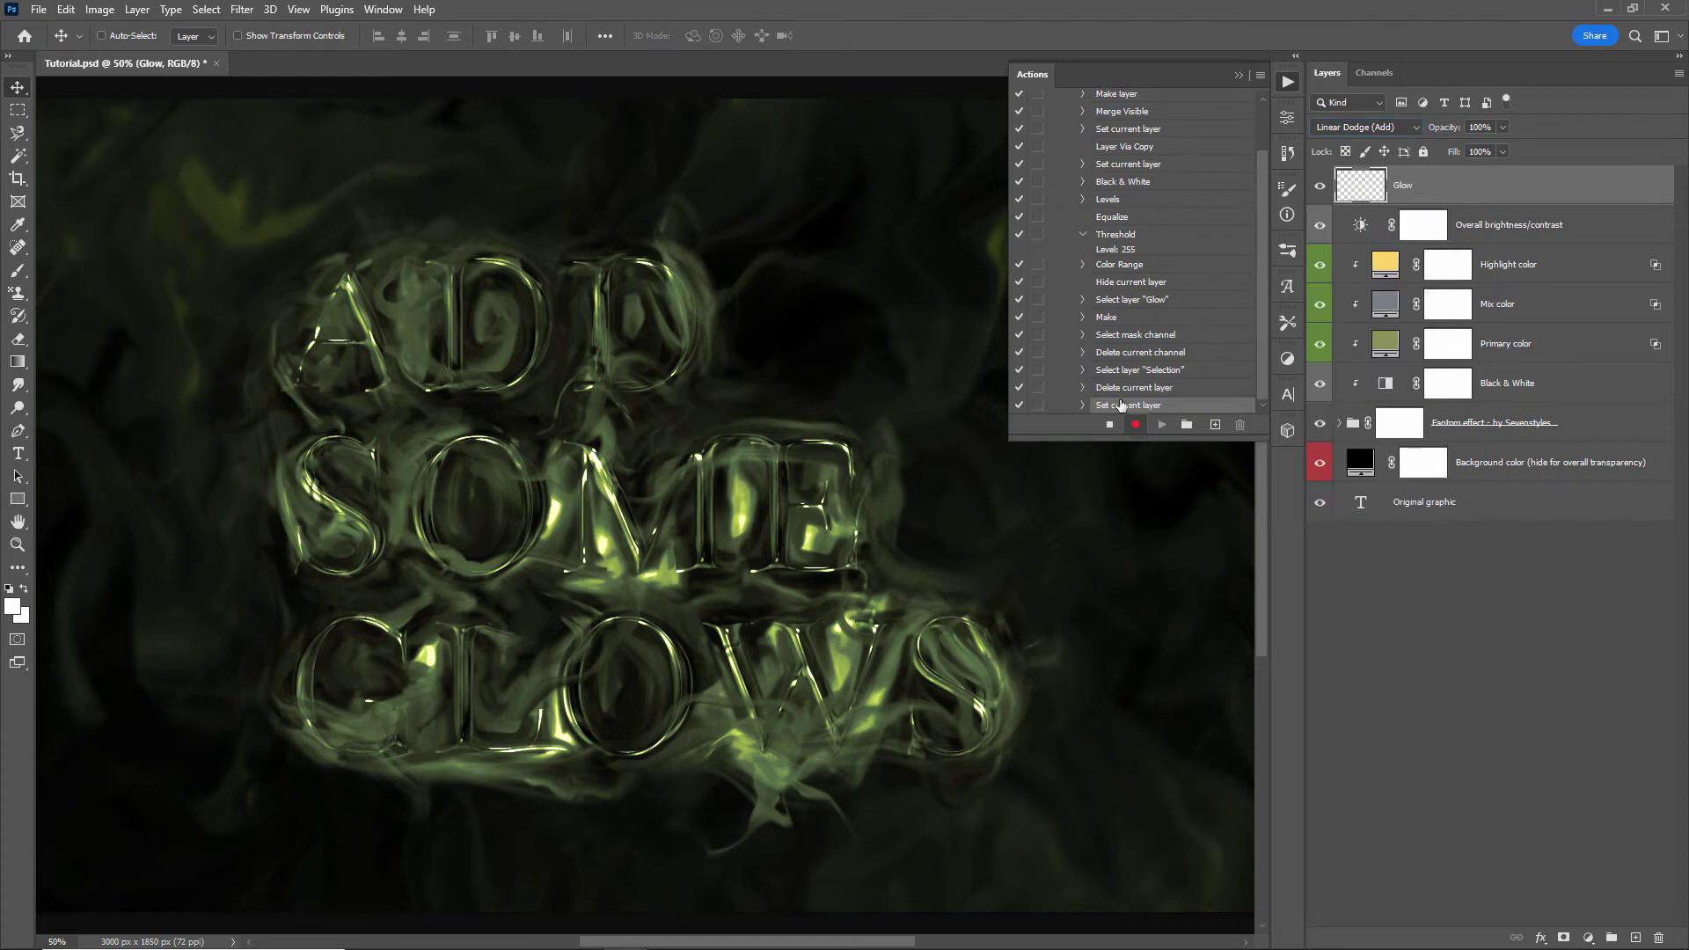
double_click(1403, 186)
text(1)
key(Return)
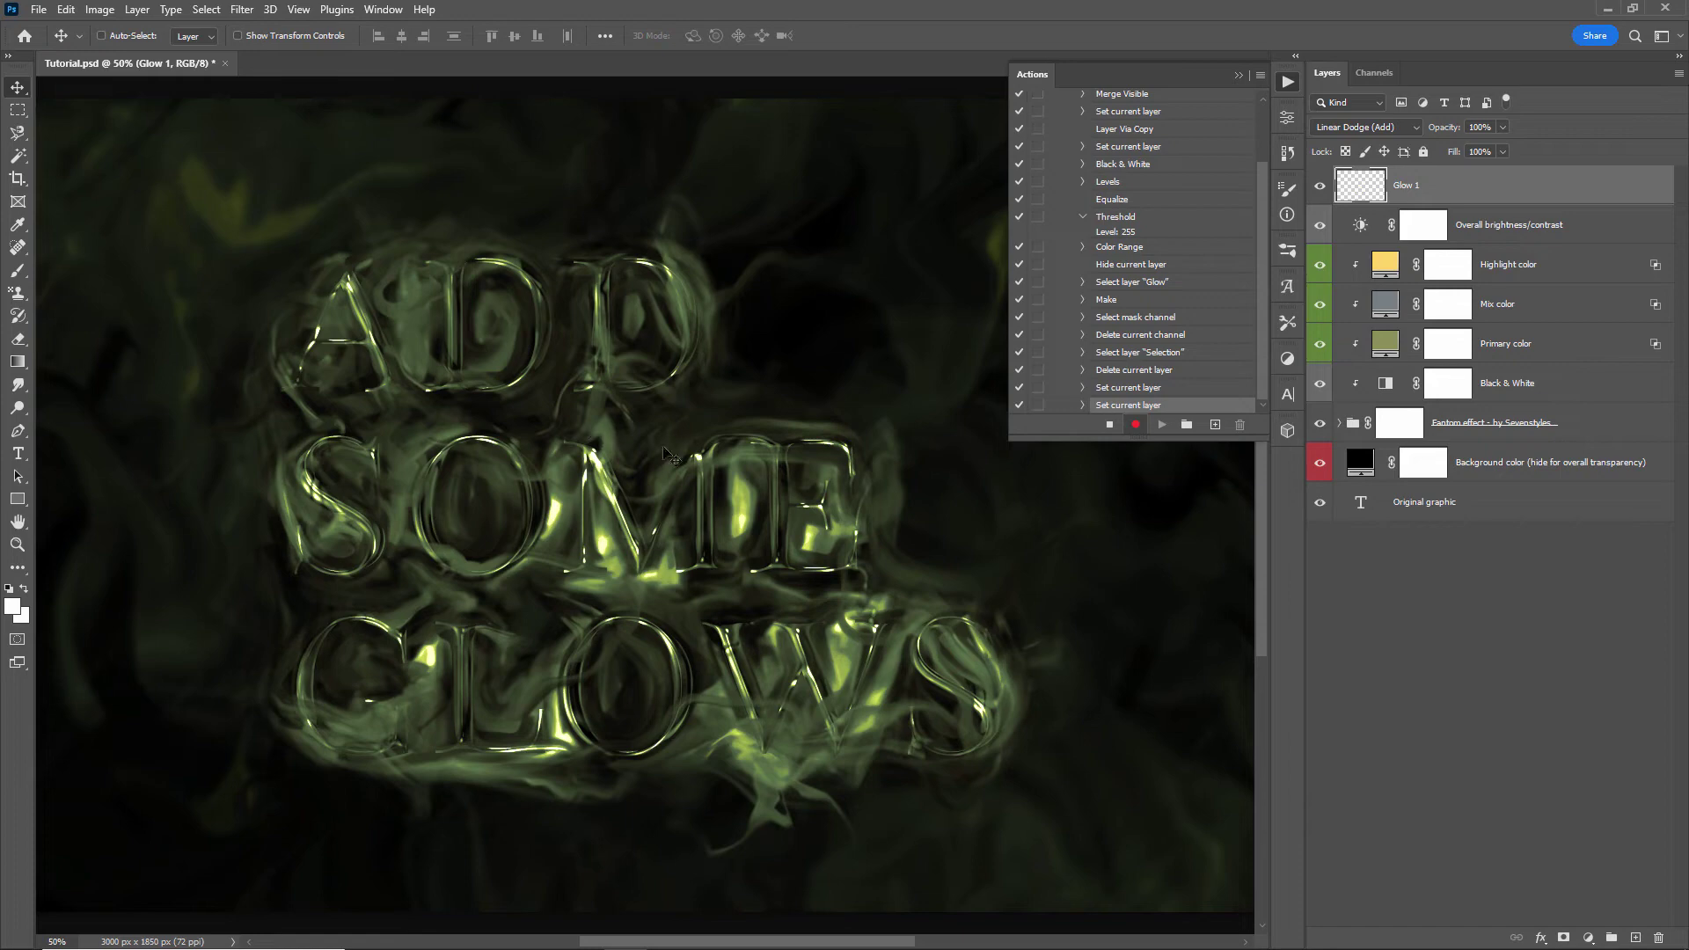
Apply a 2.0-pixel Gaussian Blur to the Glow 1 layer
click(245, 10)
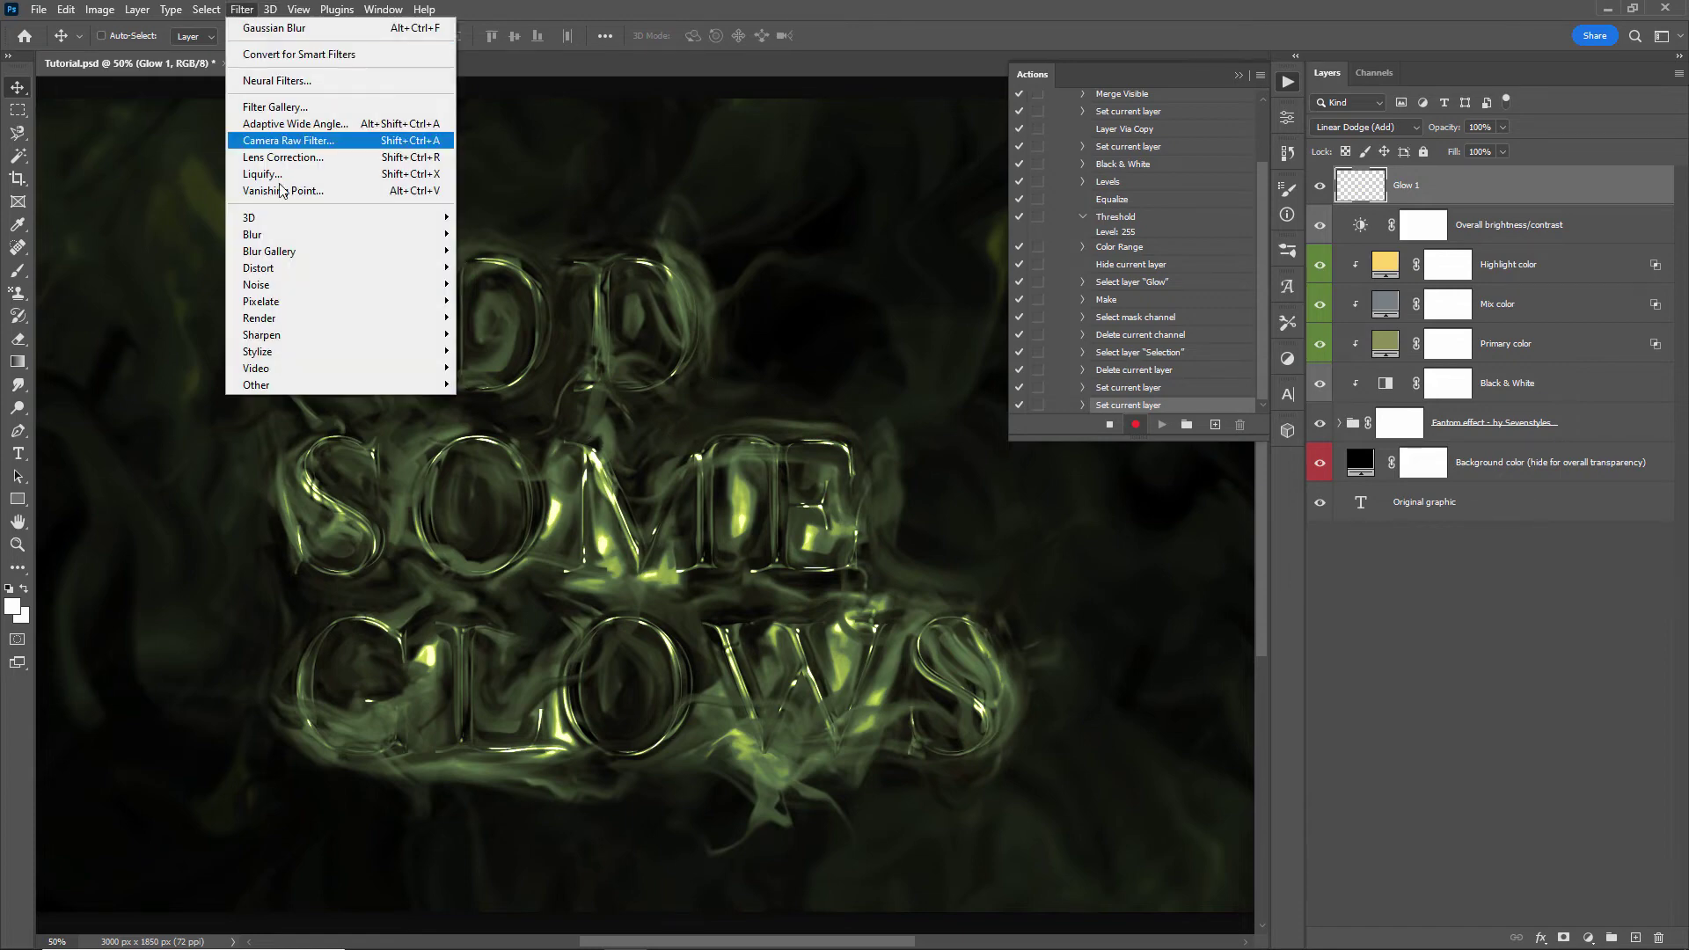
mouse_move(283, 234)
click(497, 300)
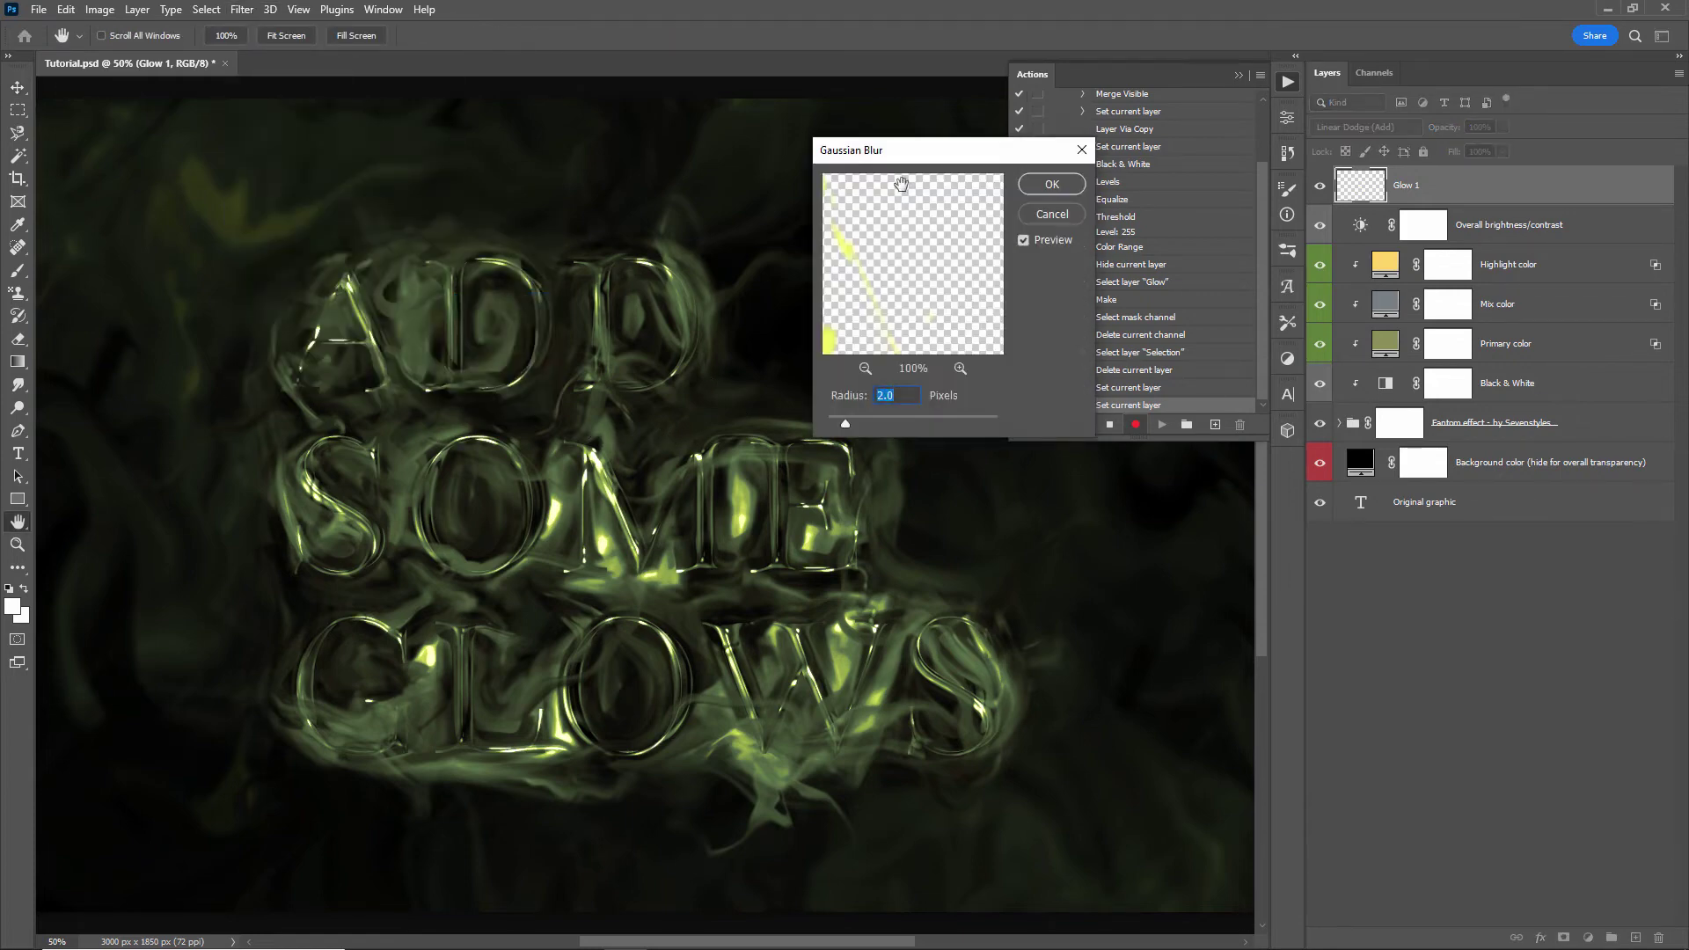
drag(919, 149, 917, 114)
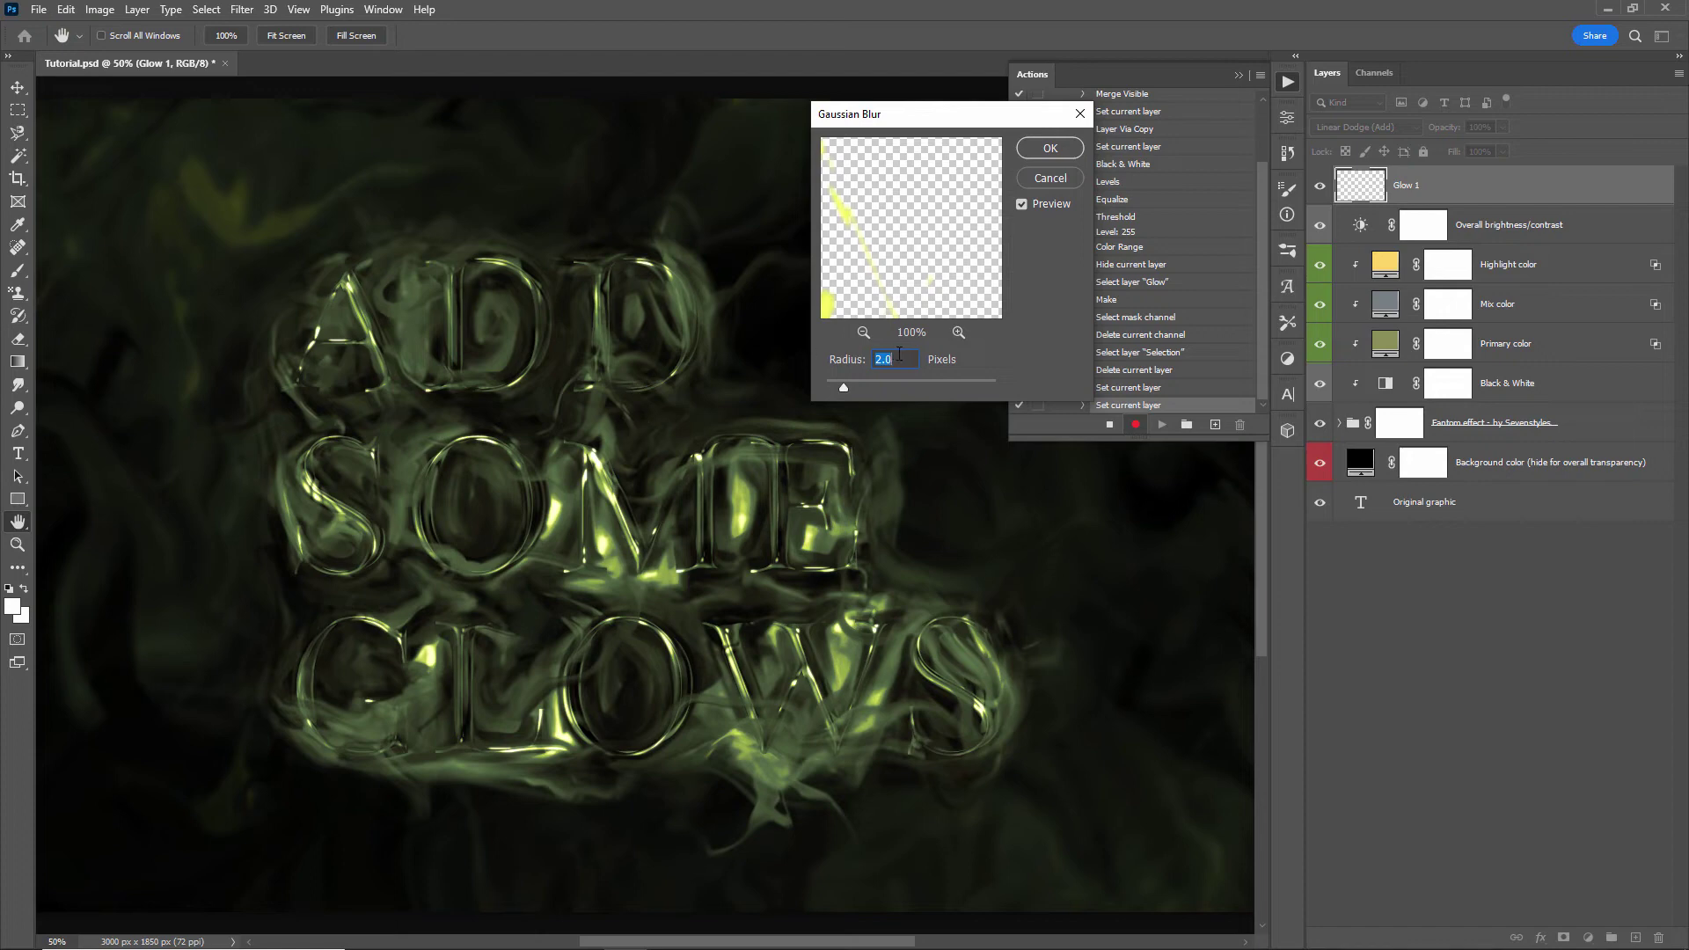
click(1050, 147)
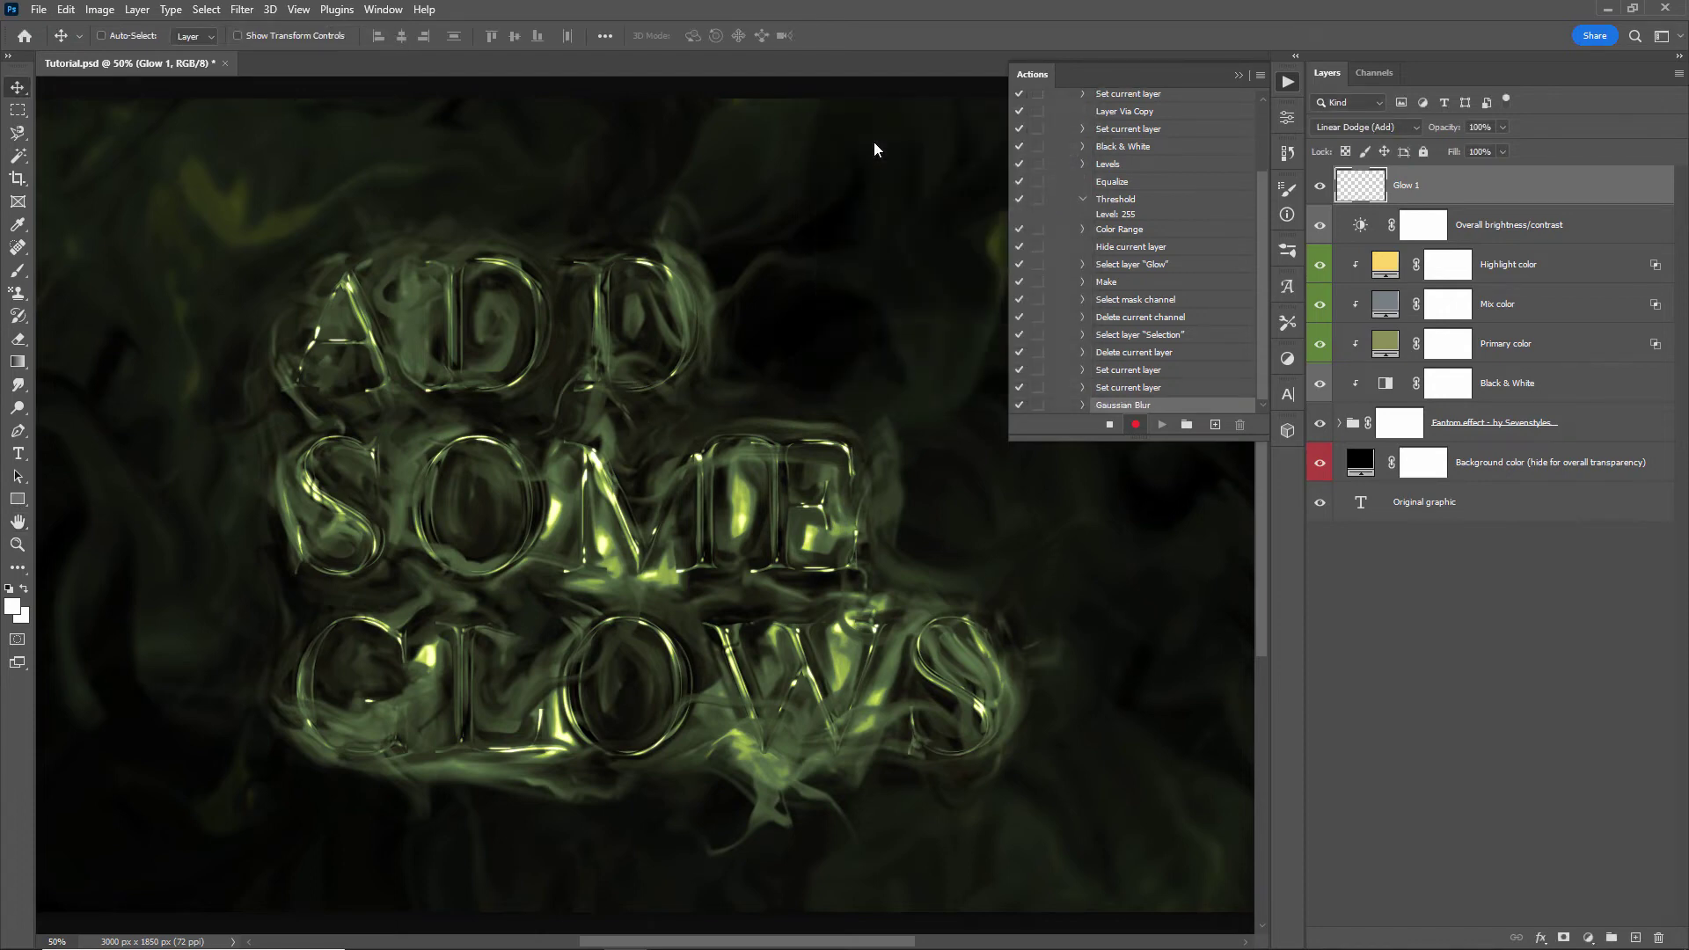
key(ctrl)
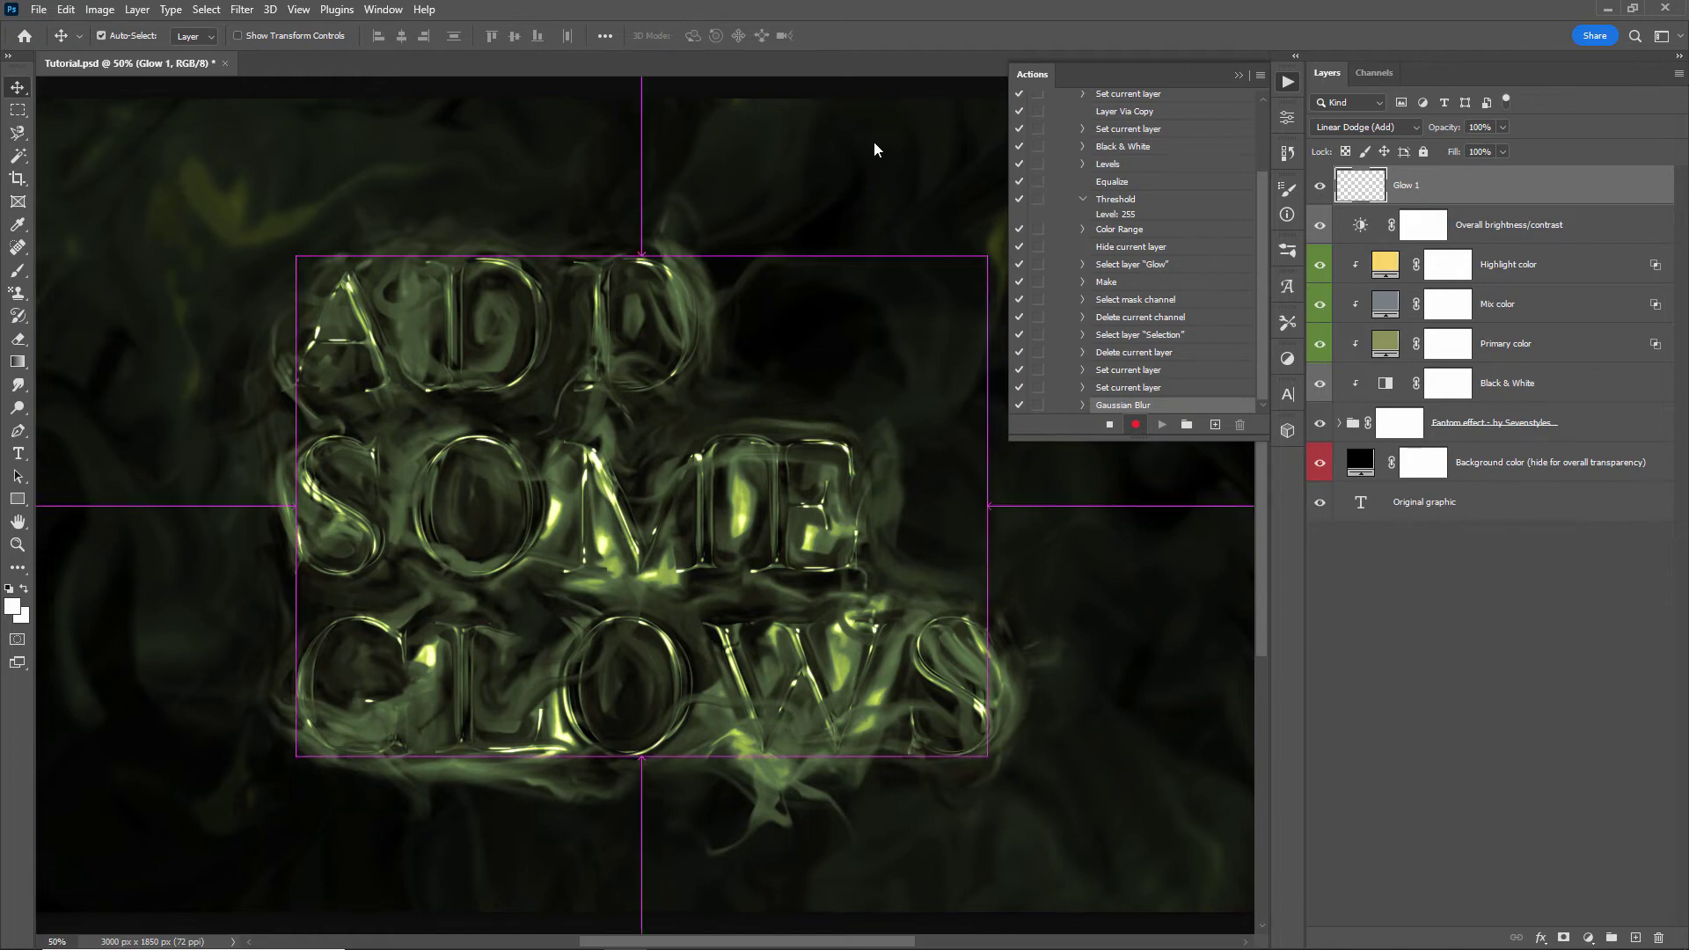
Duplicate Glow 1 as Glow 2 and give it a radius 5 Gaussian Blur
key(ctrl+j)
double_click(1418, 186)
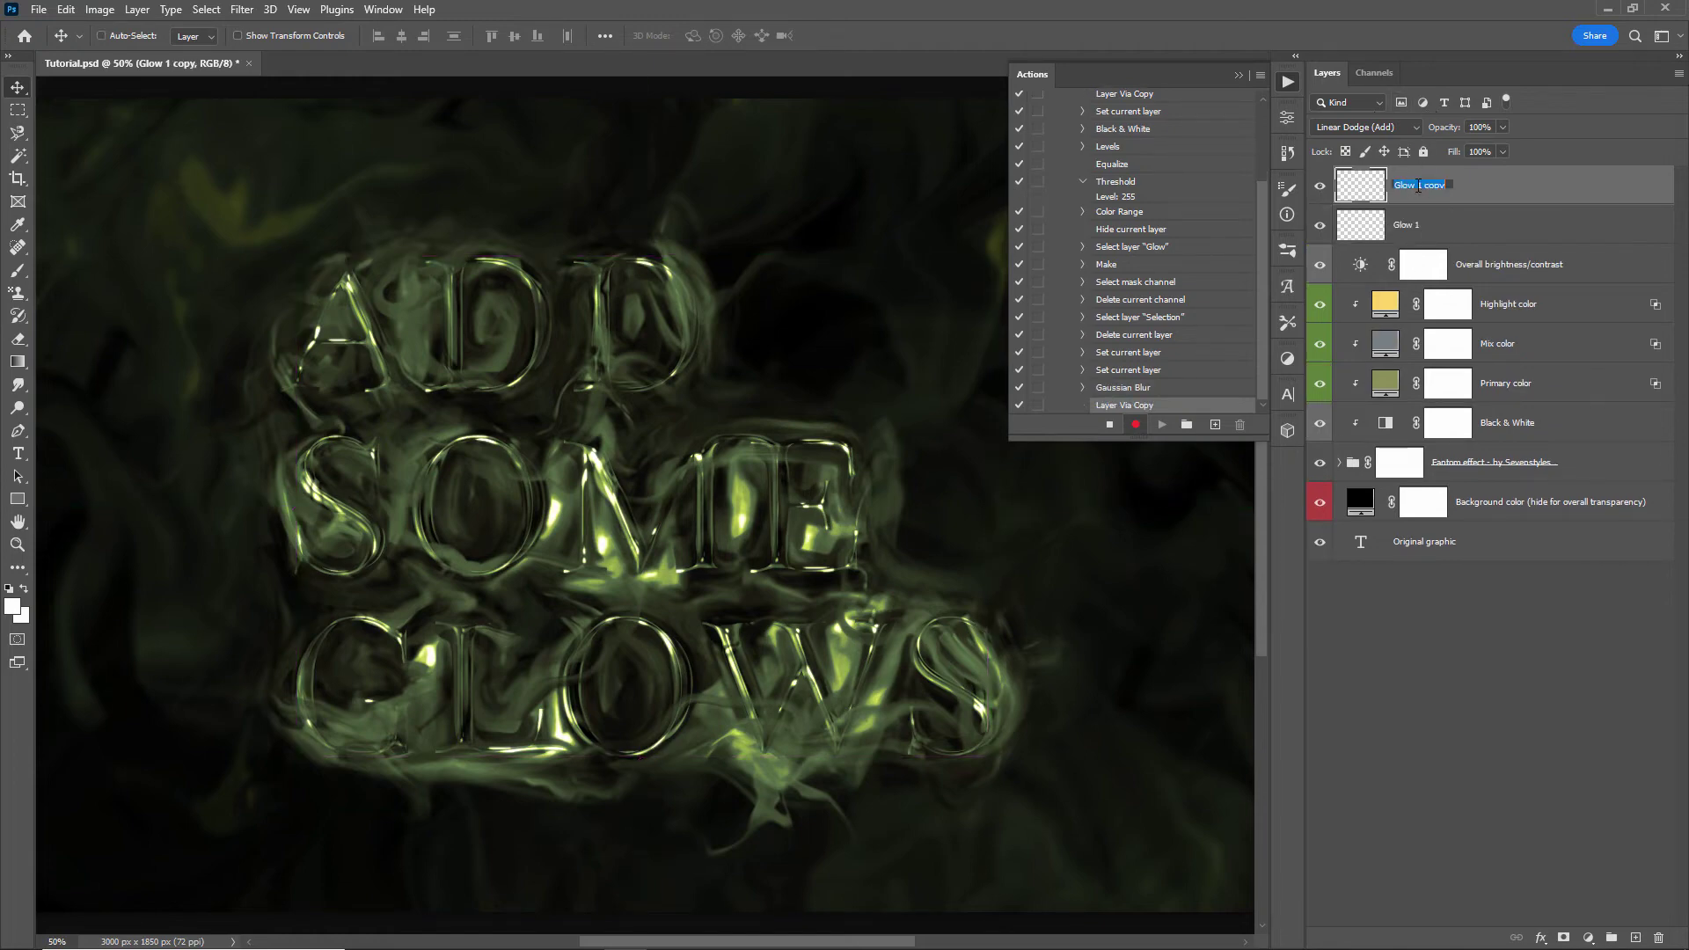
text(Glow 2)
key(Return)
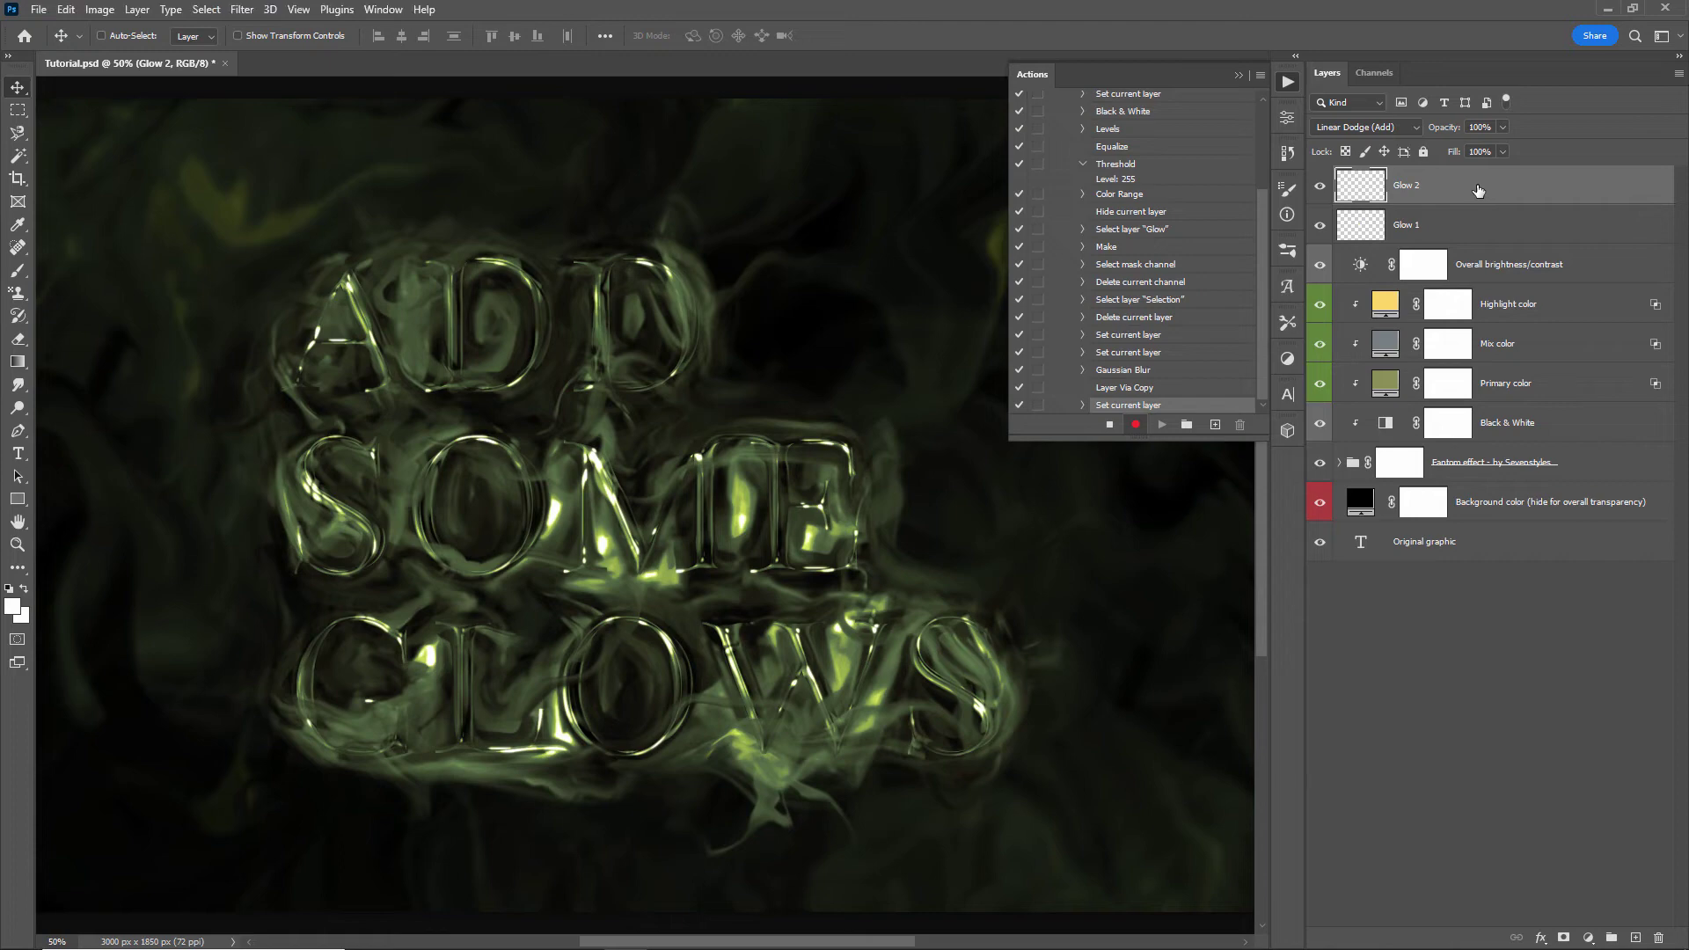
click(242, 10)
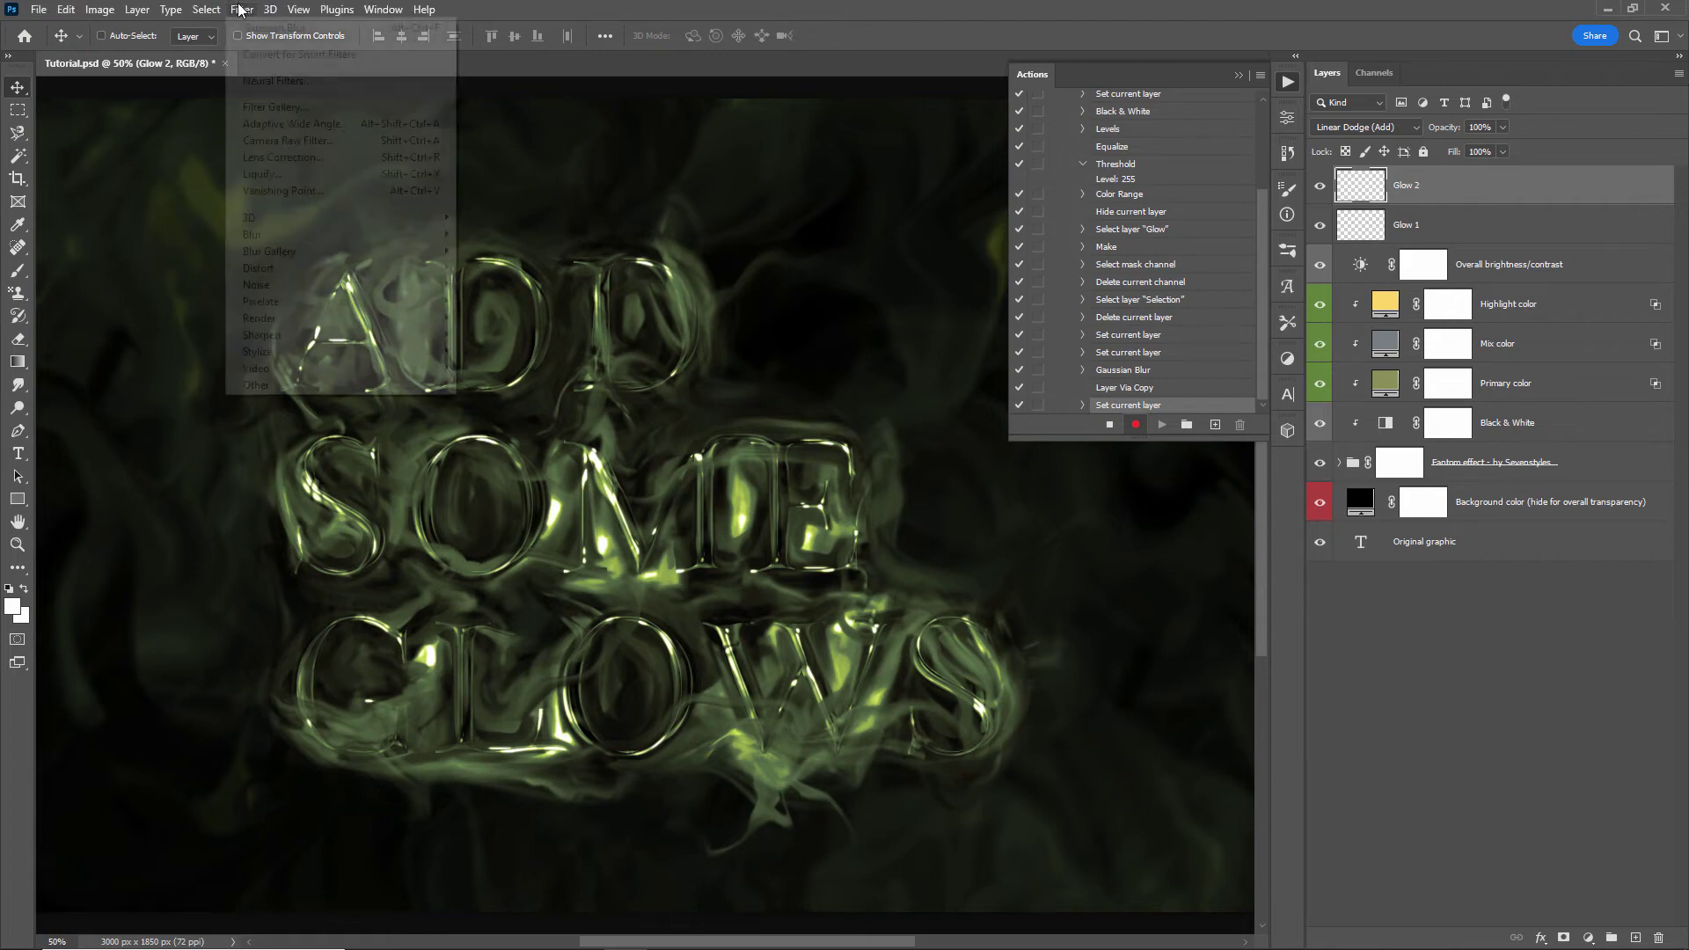
click(504, 309)
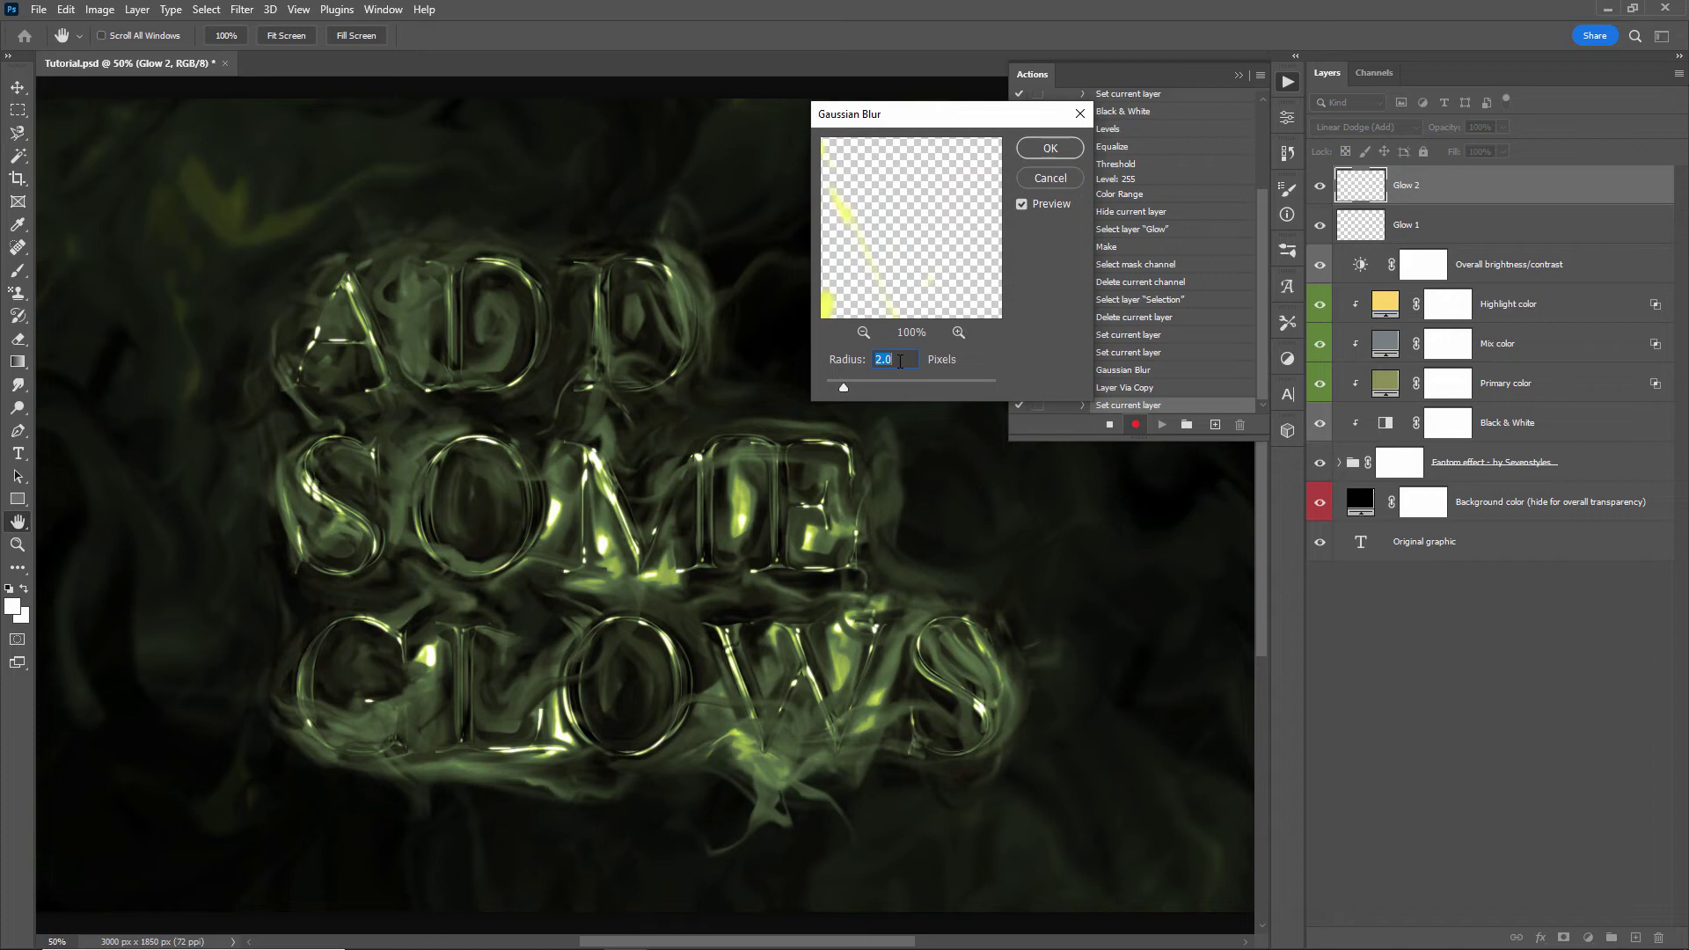
text(5)
click(1050, 149)
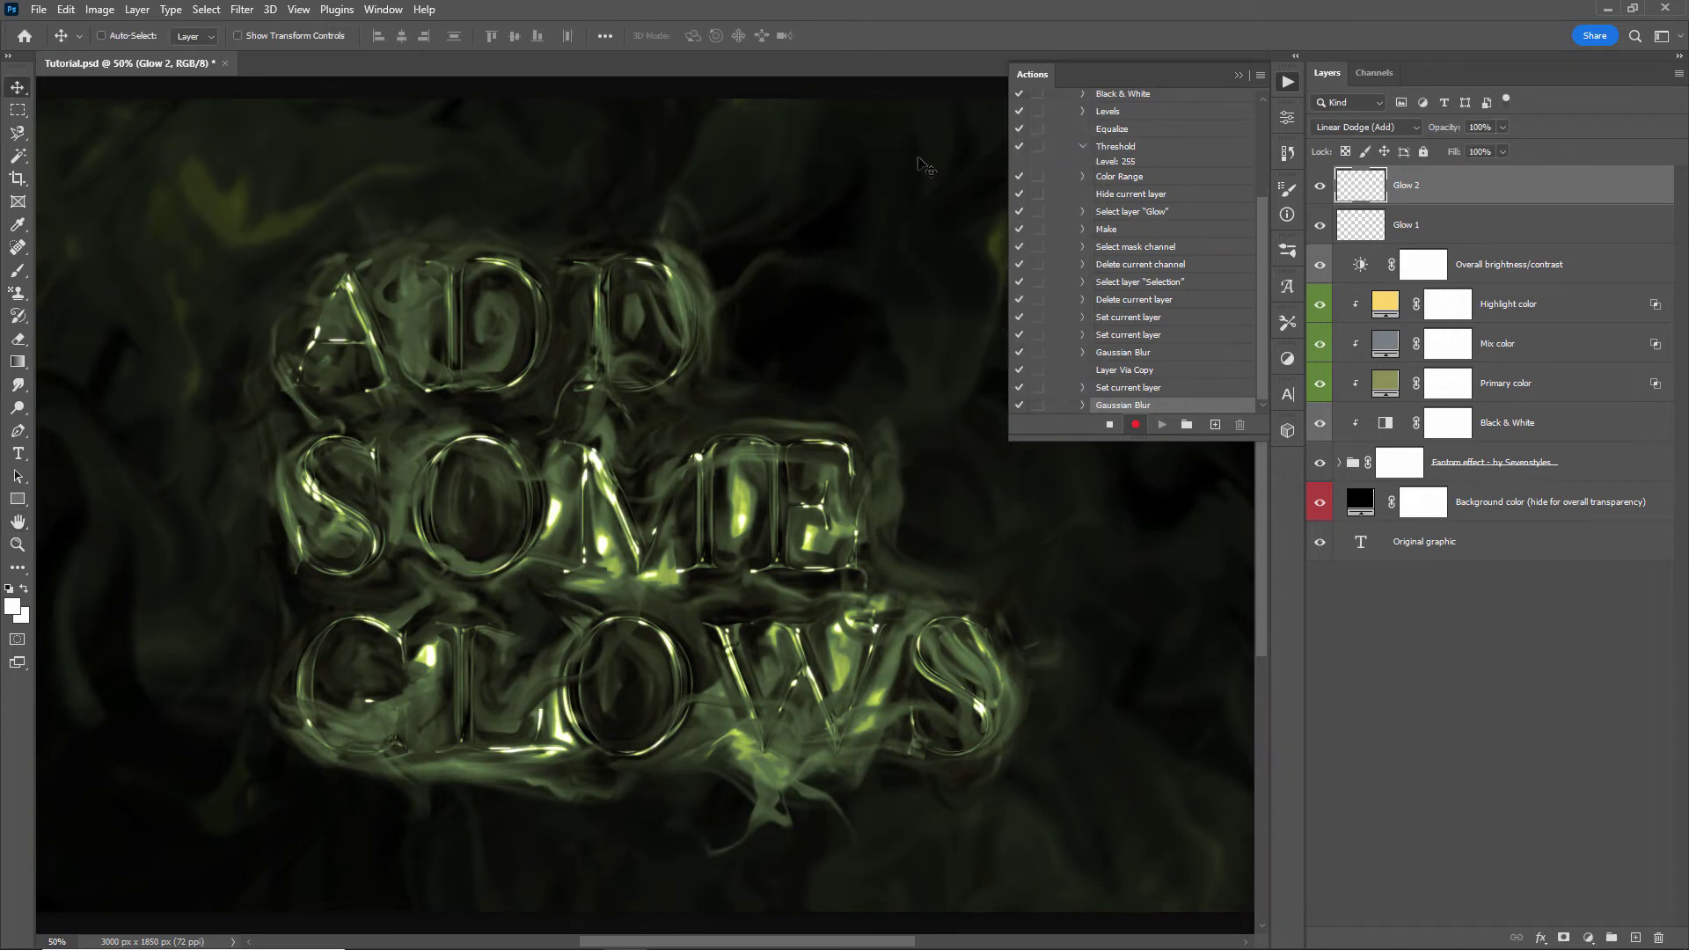
Duplicate Glow 2 as Glow 3 and apply another Gaussian Blur to it
key(ctrl+j)
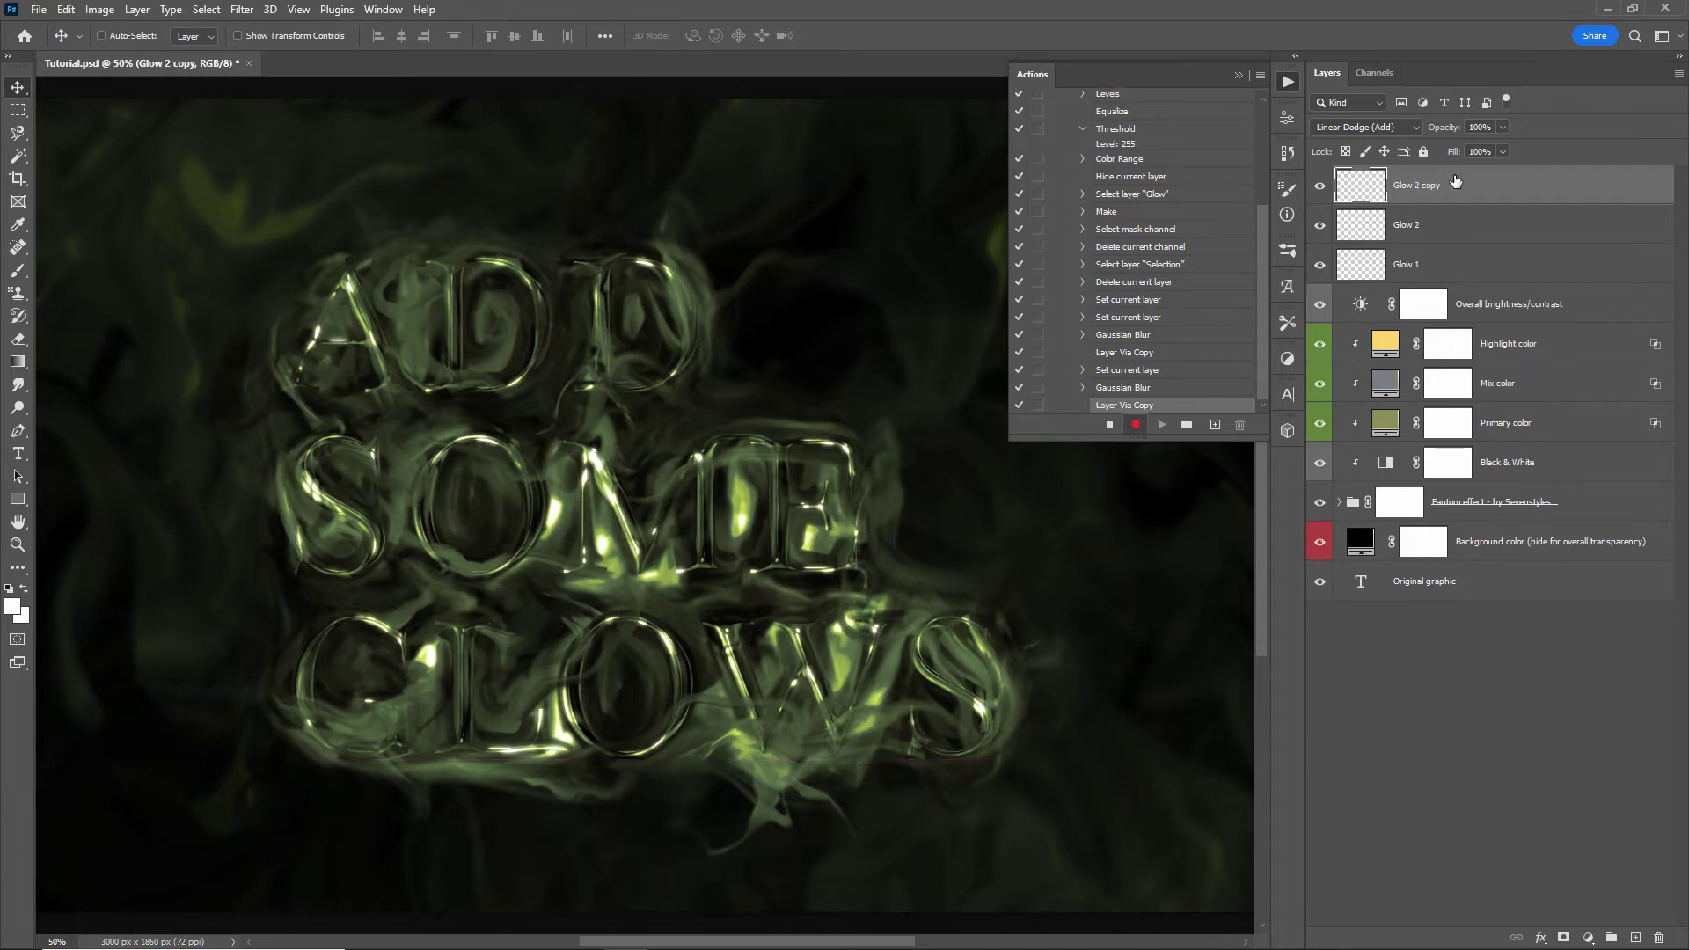
double_click(1420, 184)
text(Glow 3)
key(Return)
click(242, 10)
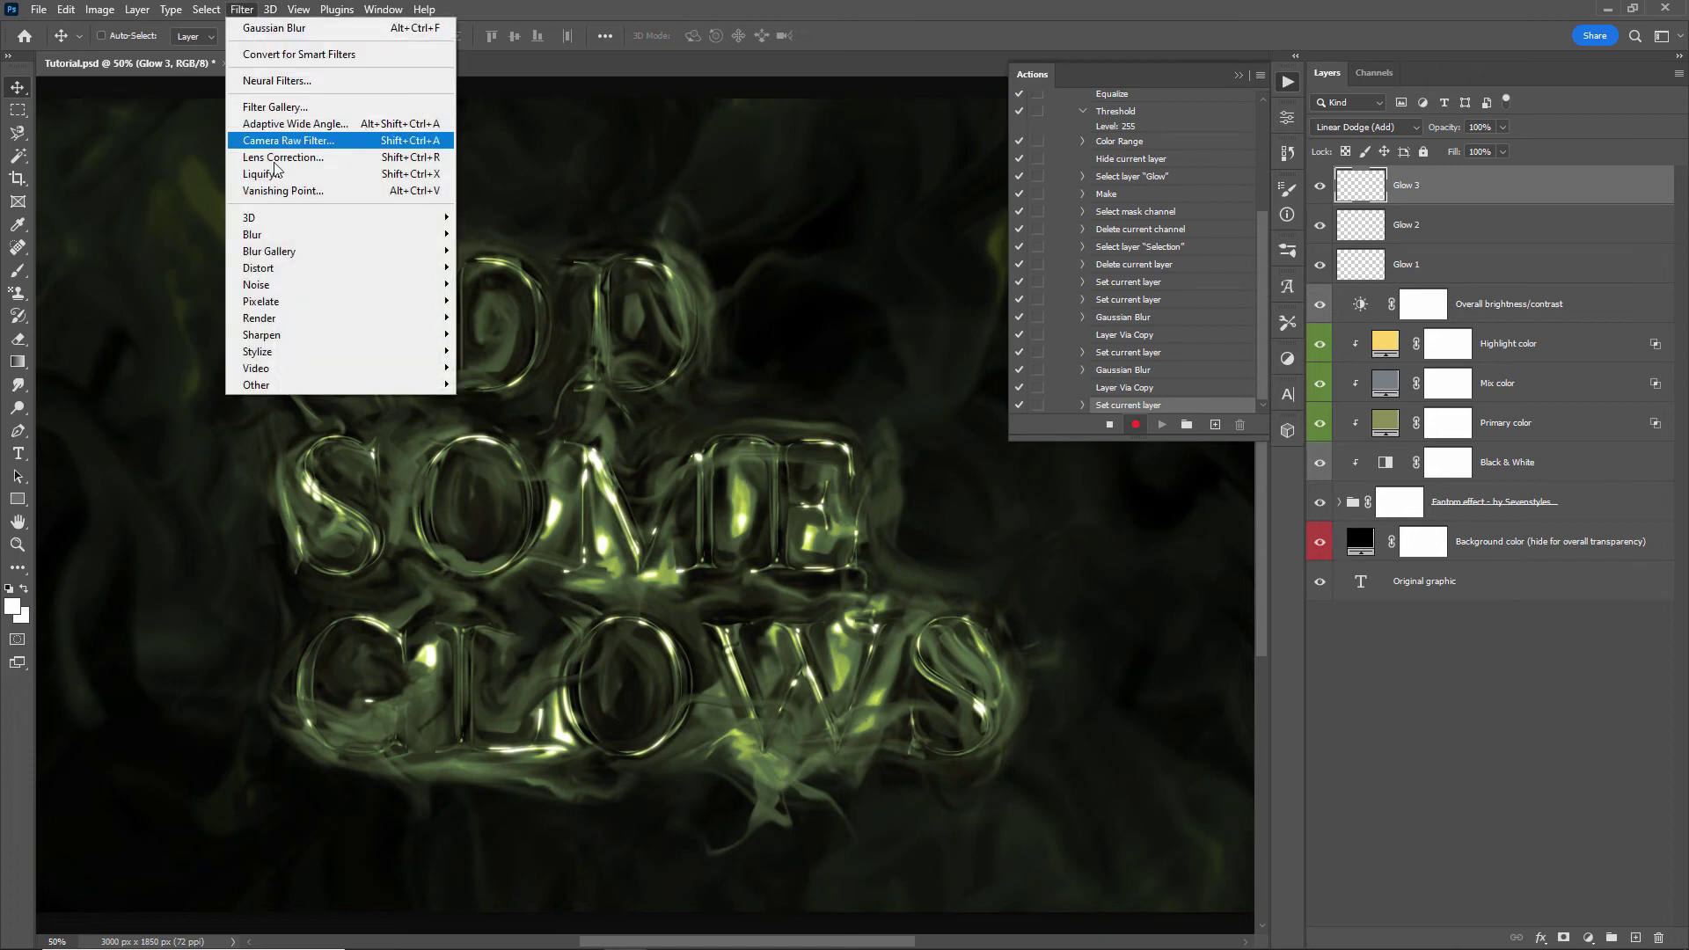
mouse_move(264, 234)
click(497, 296)
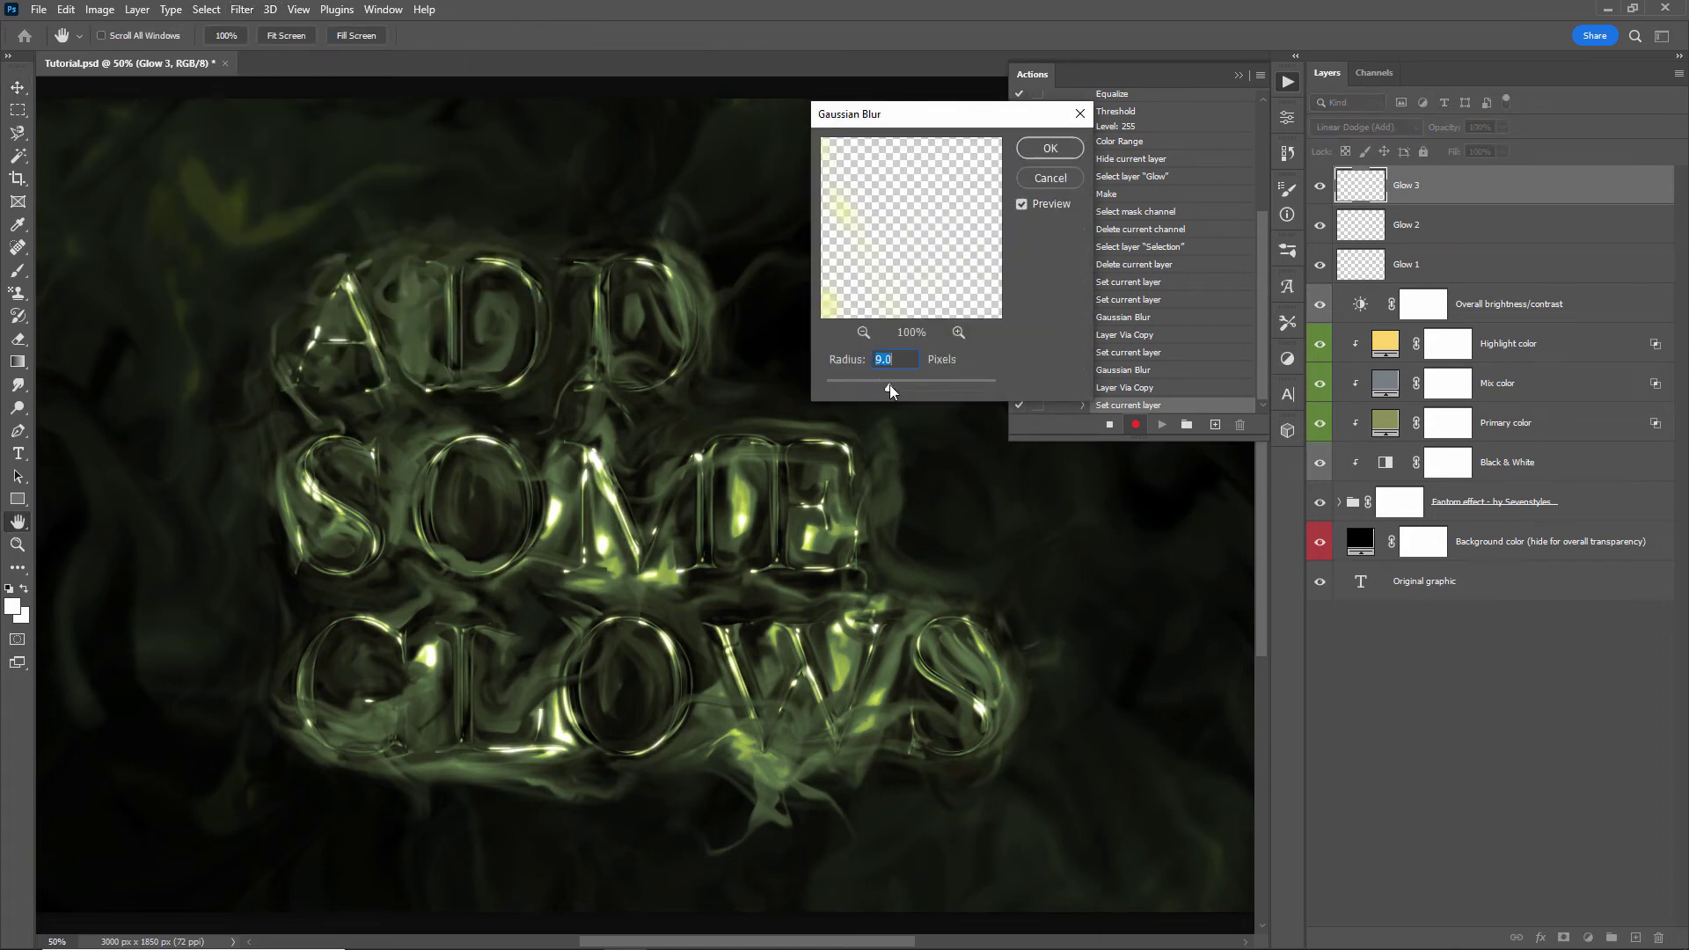
click(1062, 154)
key(v)
Duplicate Glow 3 as Glow 4 and blur it with a larger Gaussian radius
key(ctrl+j)
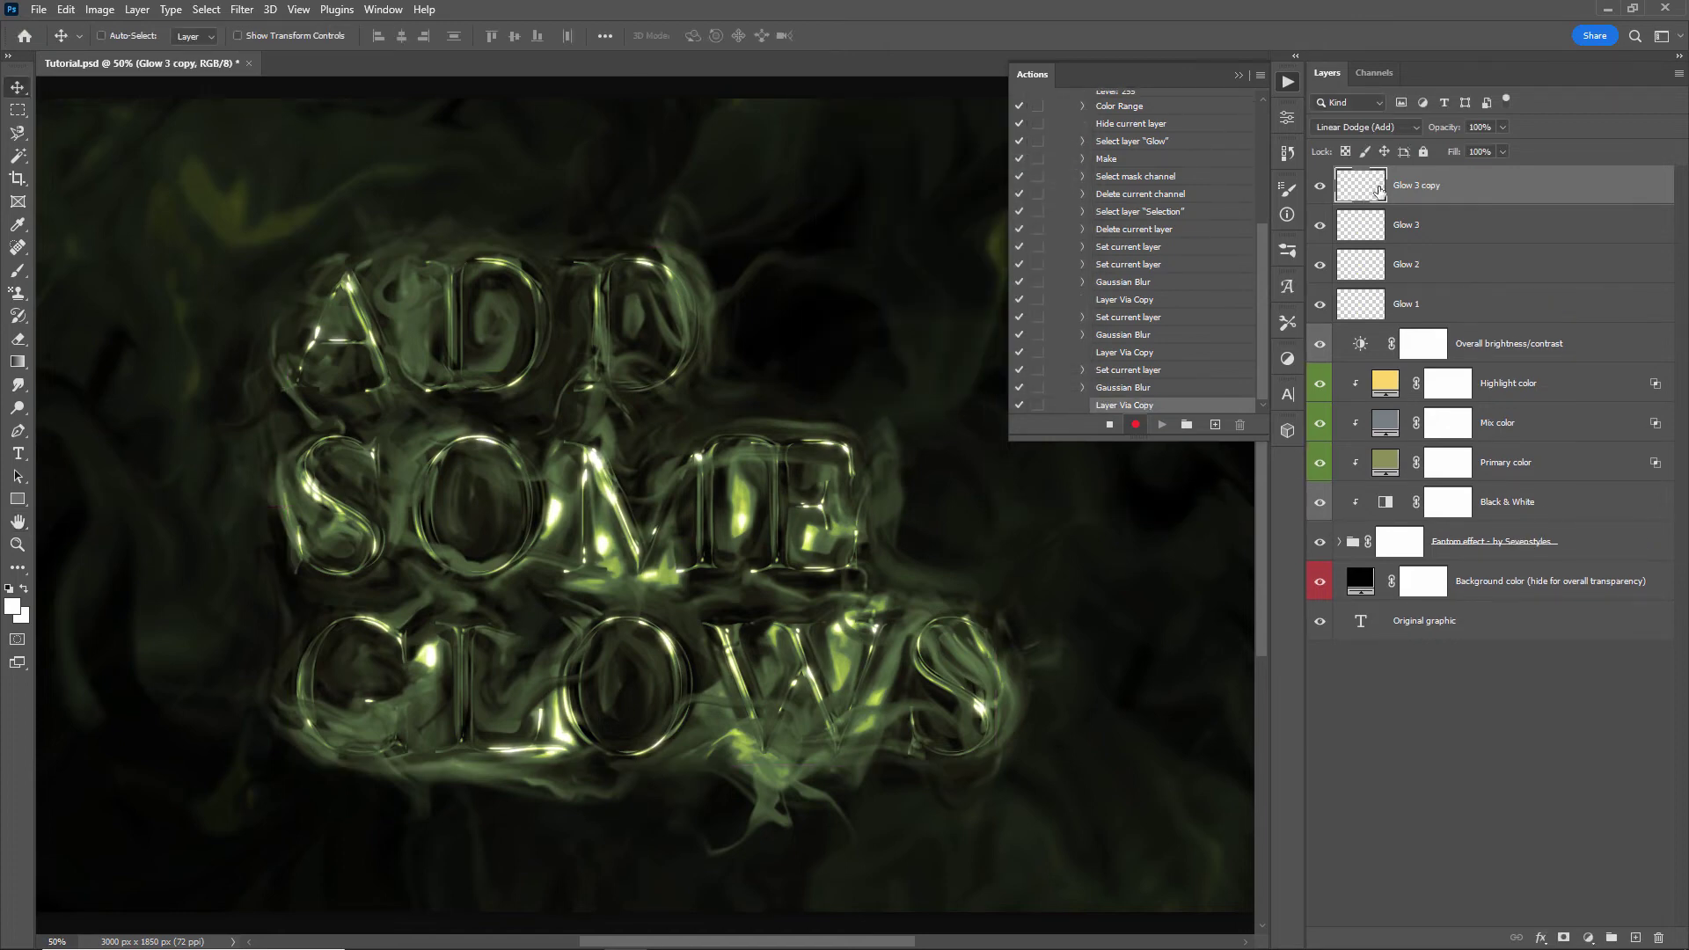
double_click(1419, 185)
text(4)
key(Return)
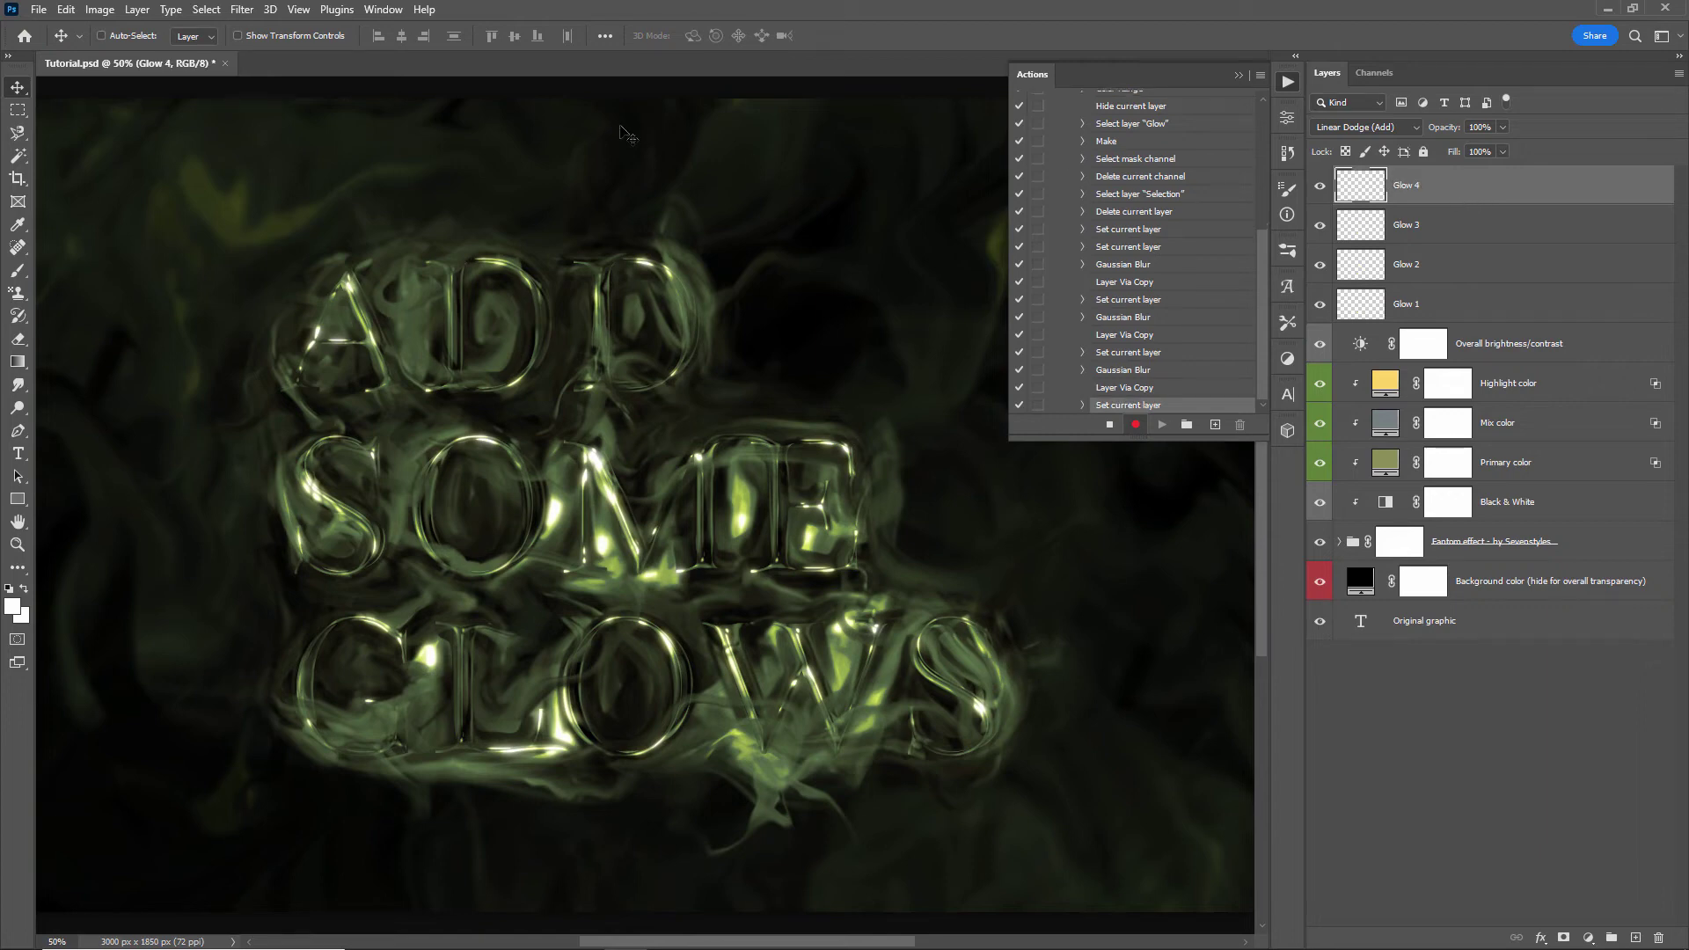
click(247, 9)
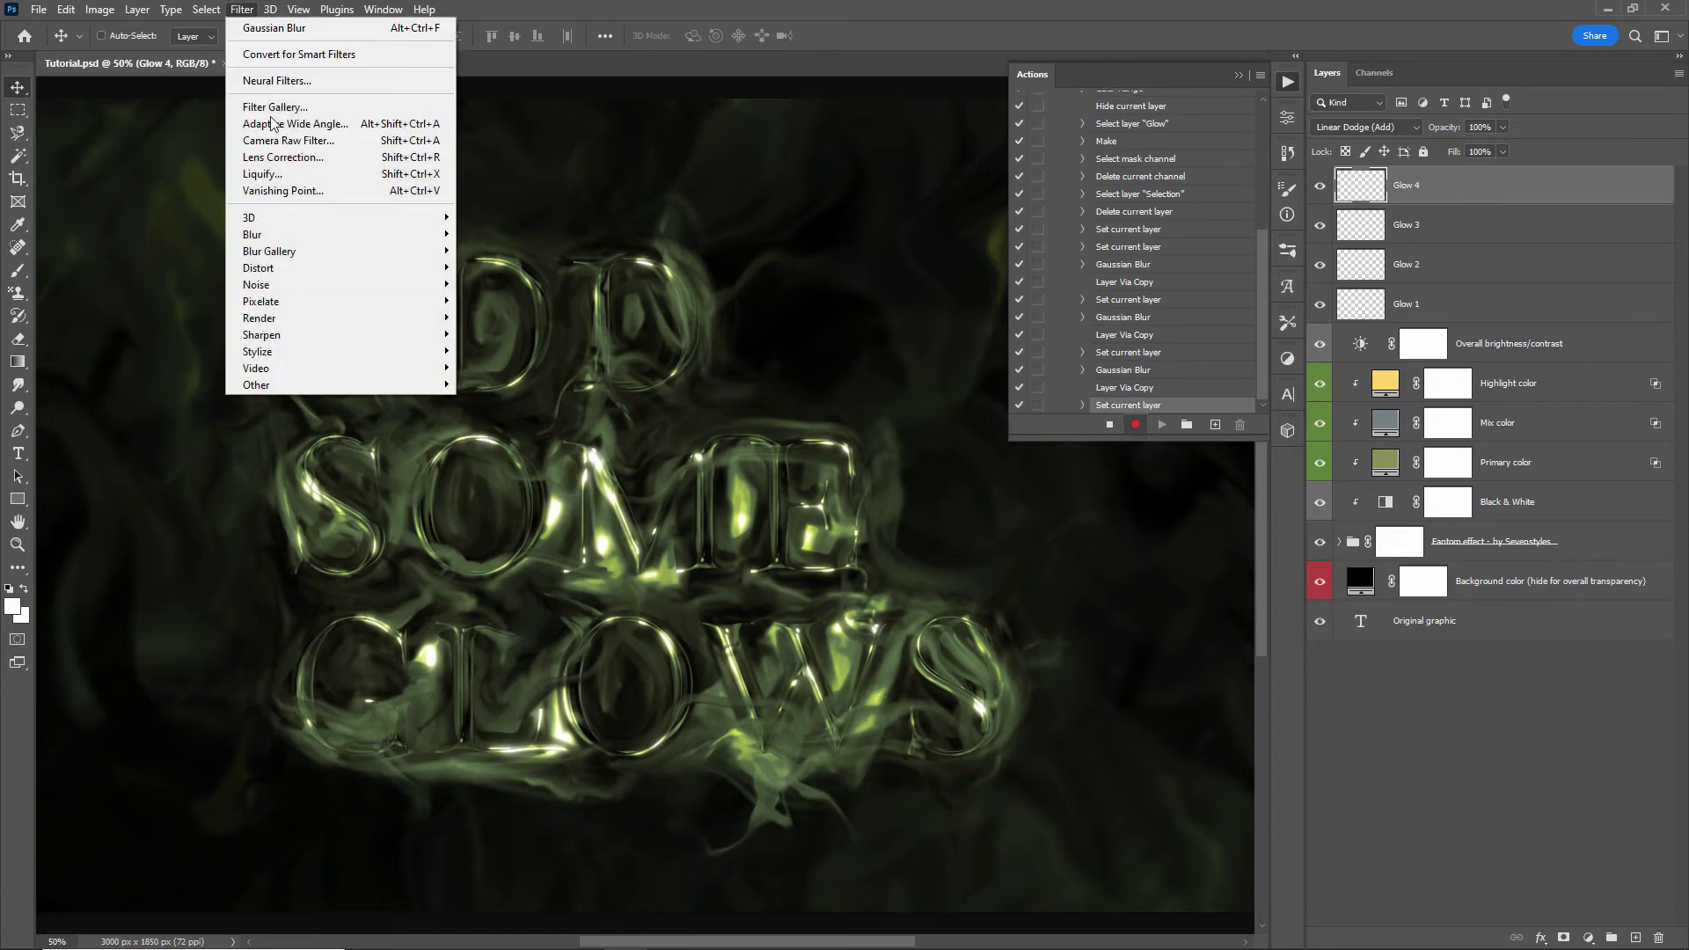
mouse_move(259, 234)
click(501, 302)
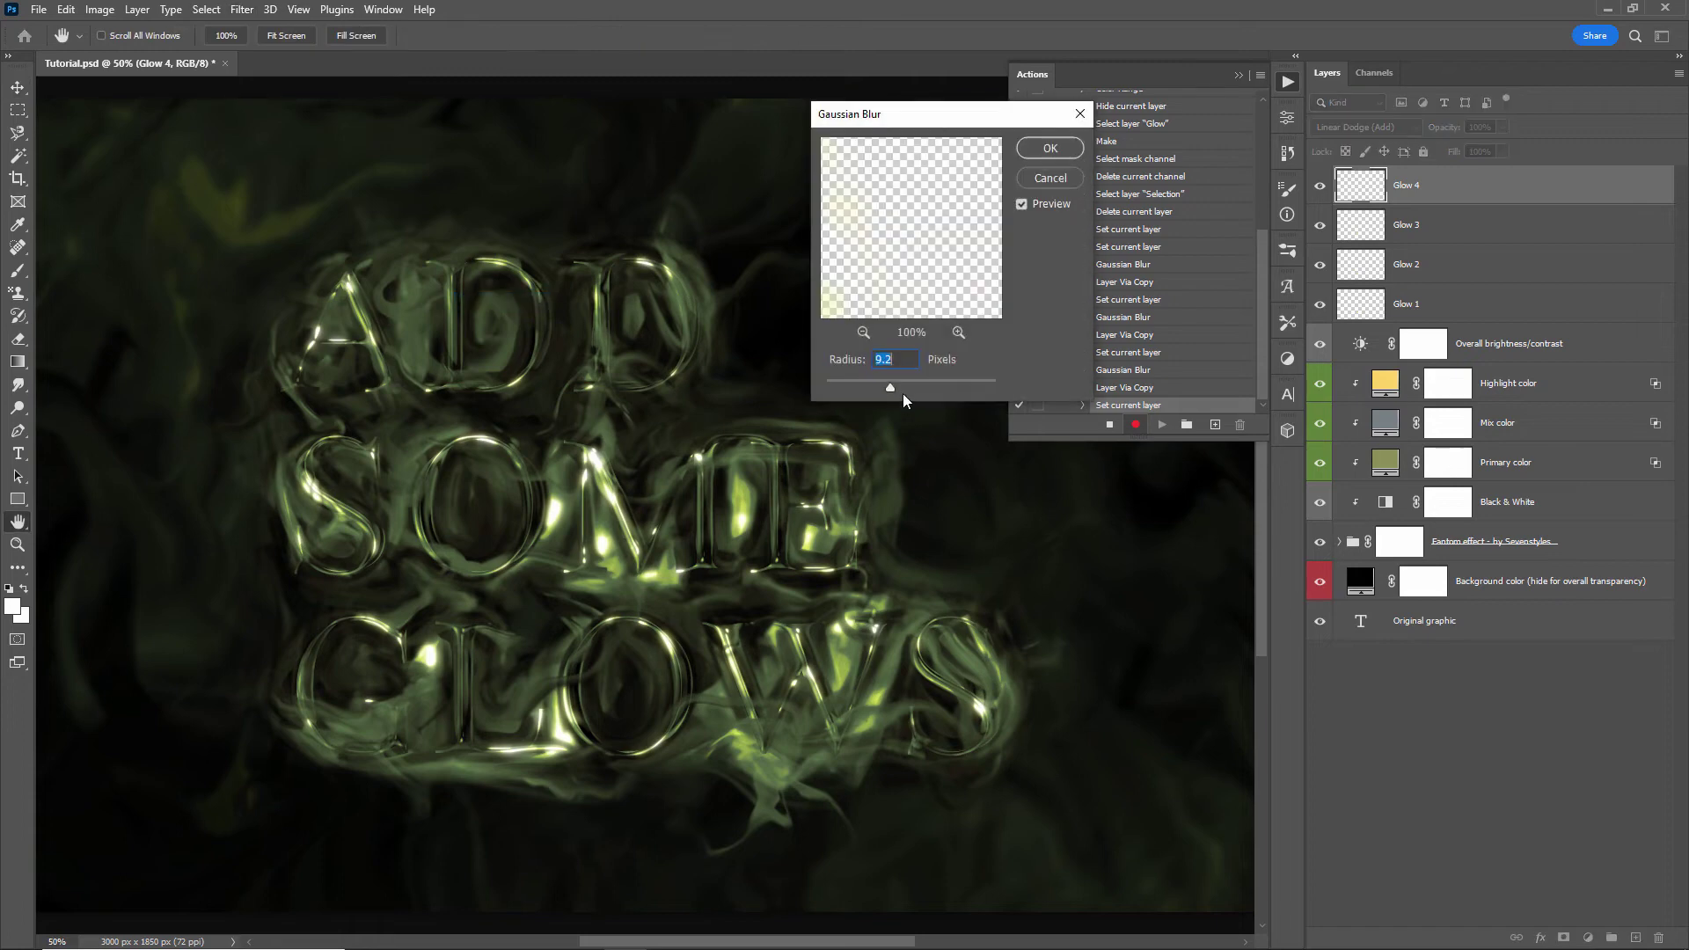
drag(907, 387, 914, 388)
click(1043, 150)
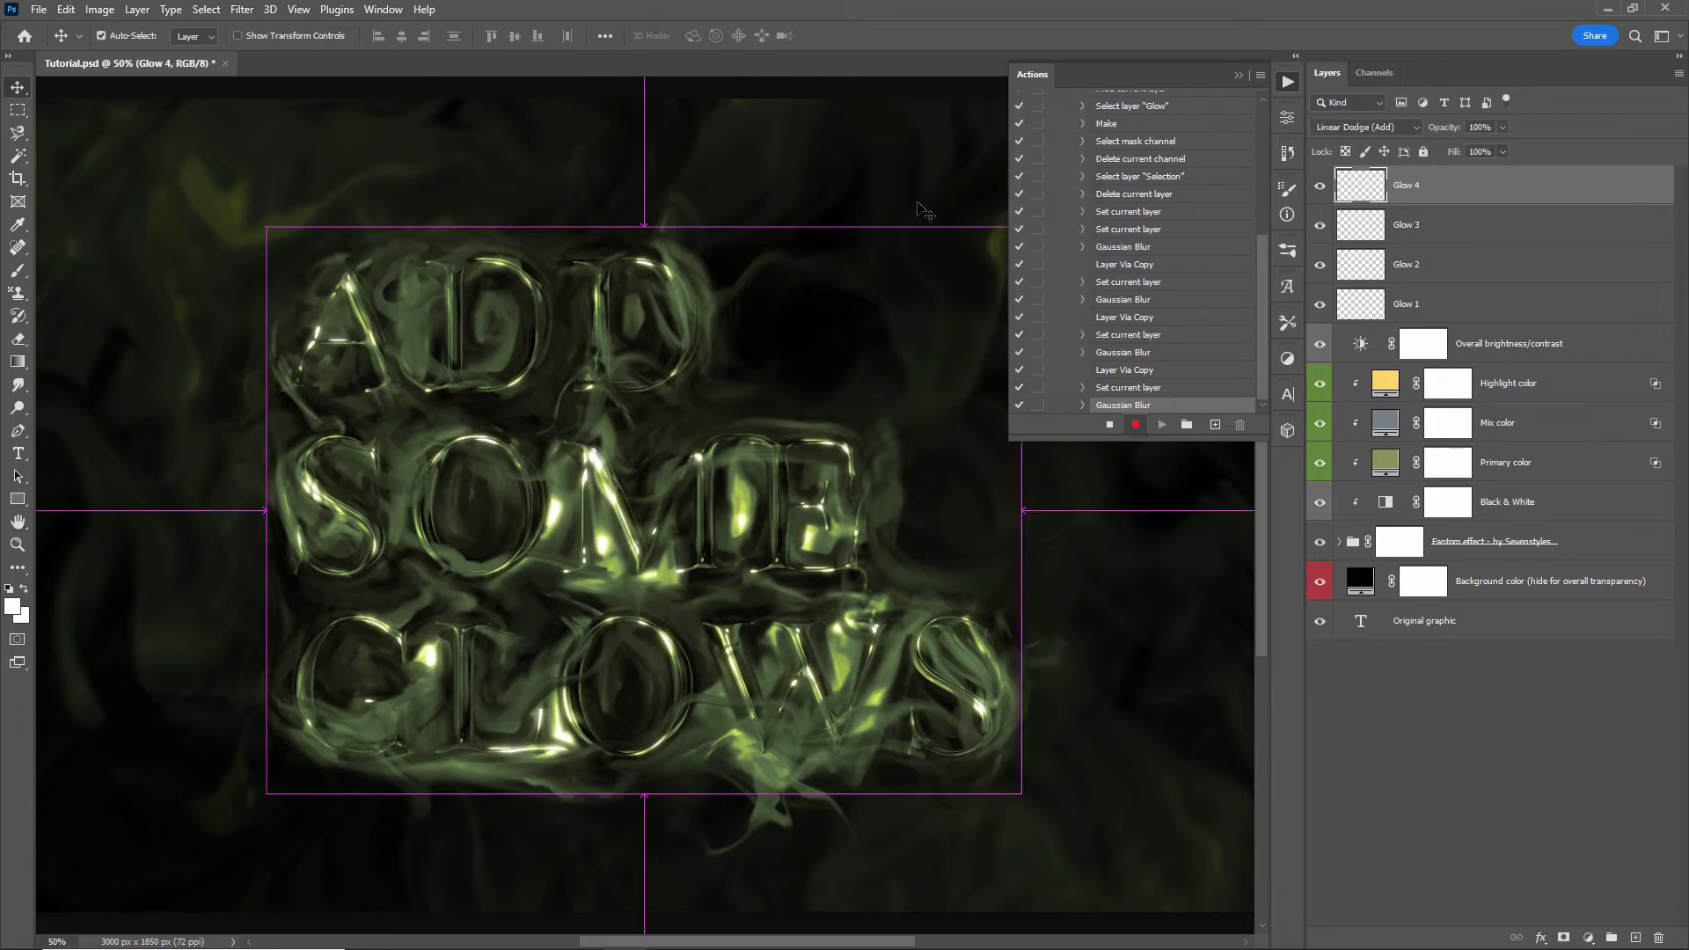
Duplicate Glow 4 as Glow 5 and briefly toggle its visibility
key(ctrl+j)
double_click(1408, 186)
drag(1417, 186, 1483, 188)
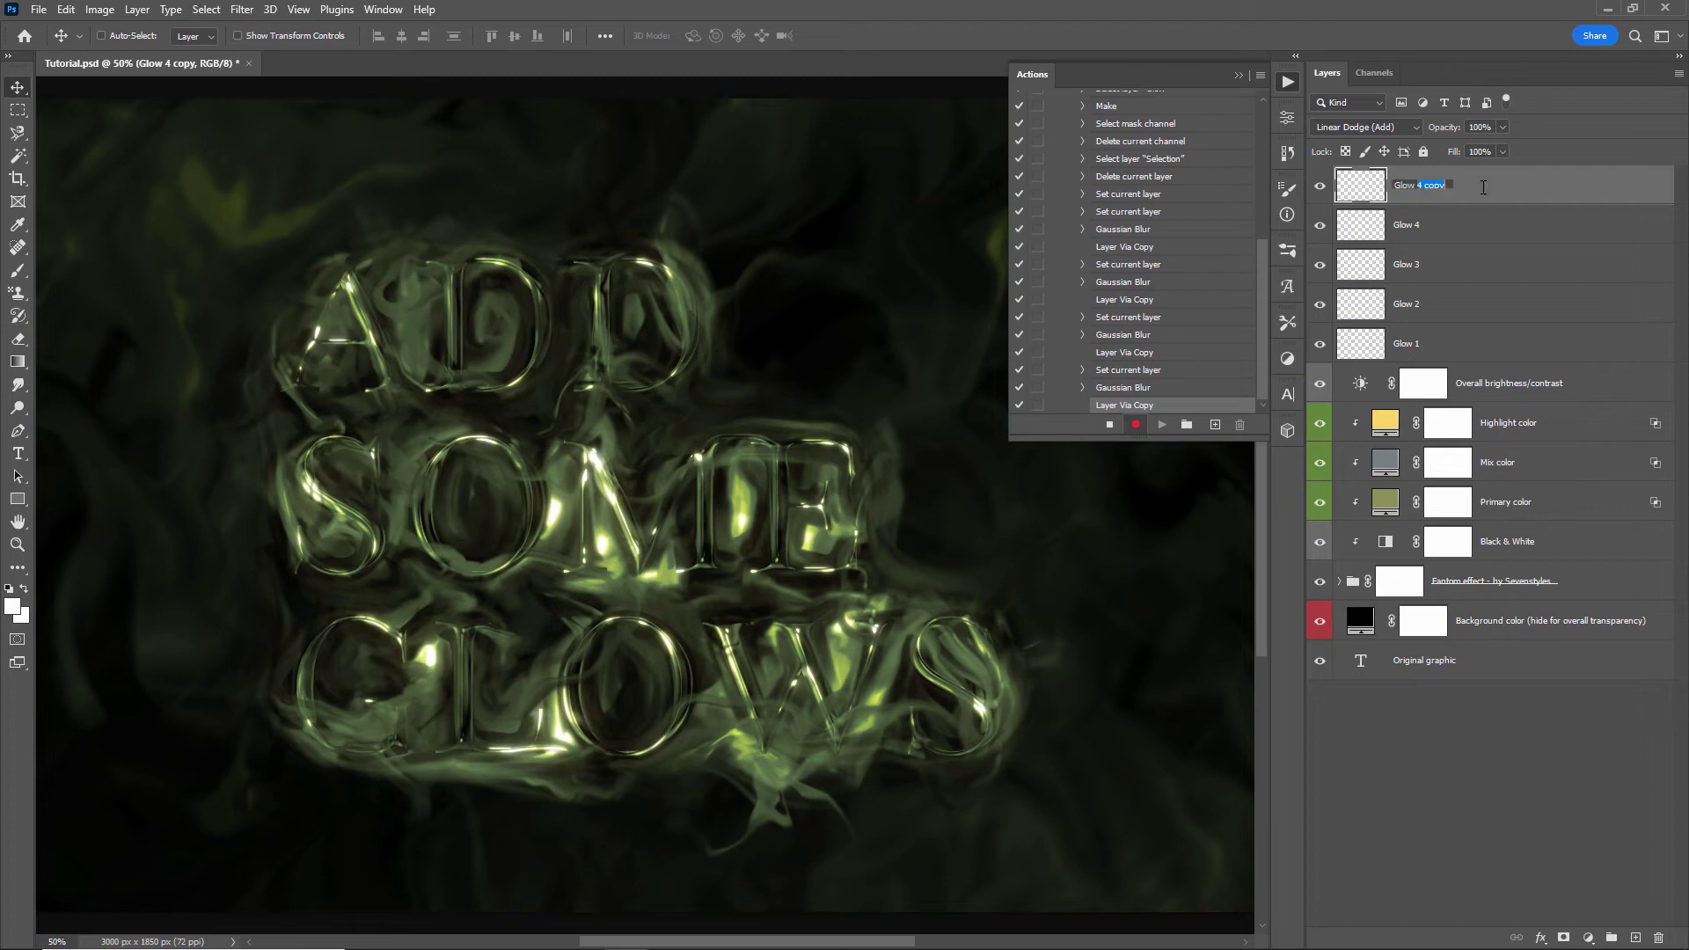
text(5)
key(Return)
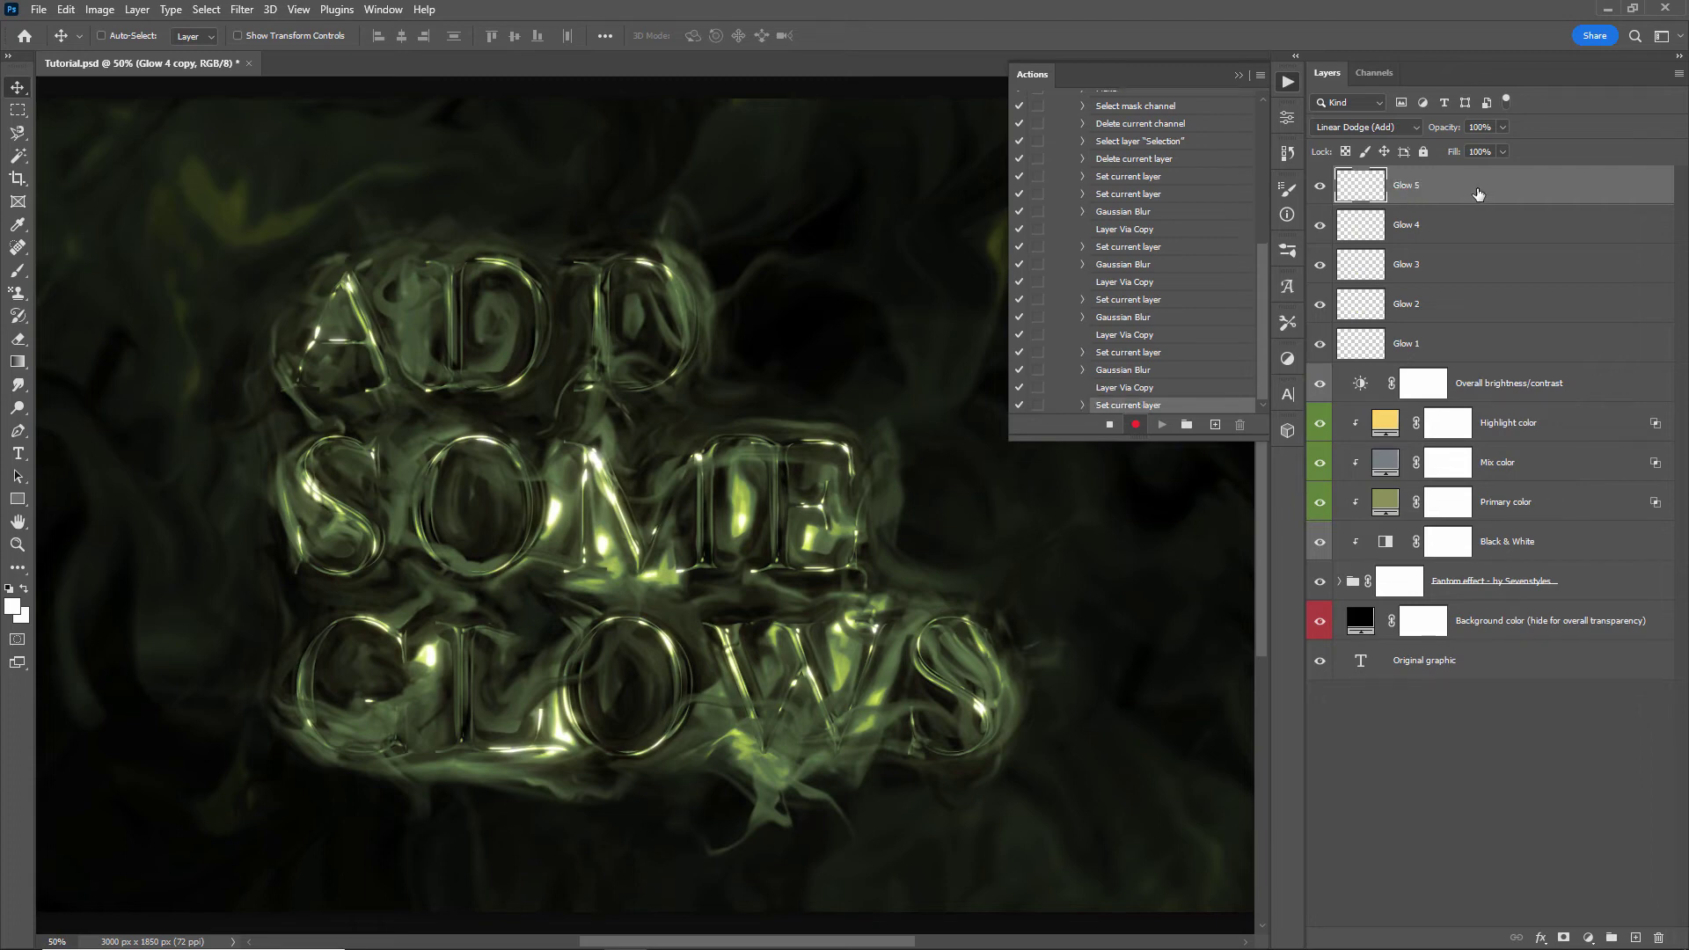
click(1320, 186)
click(1319, 185)
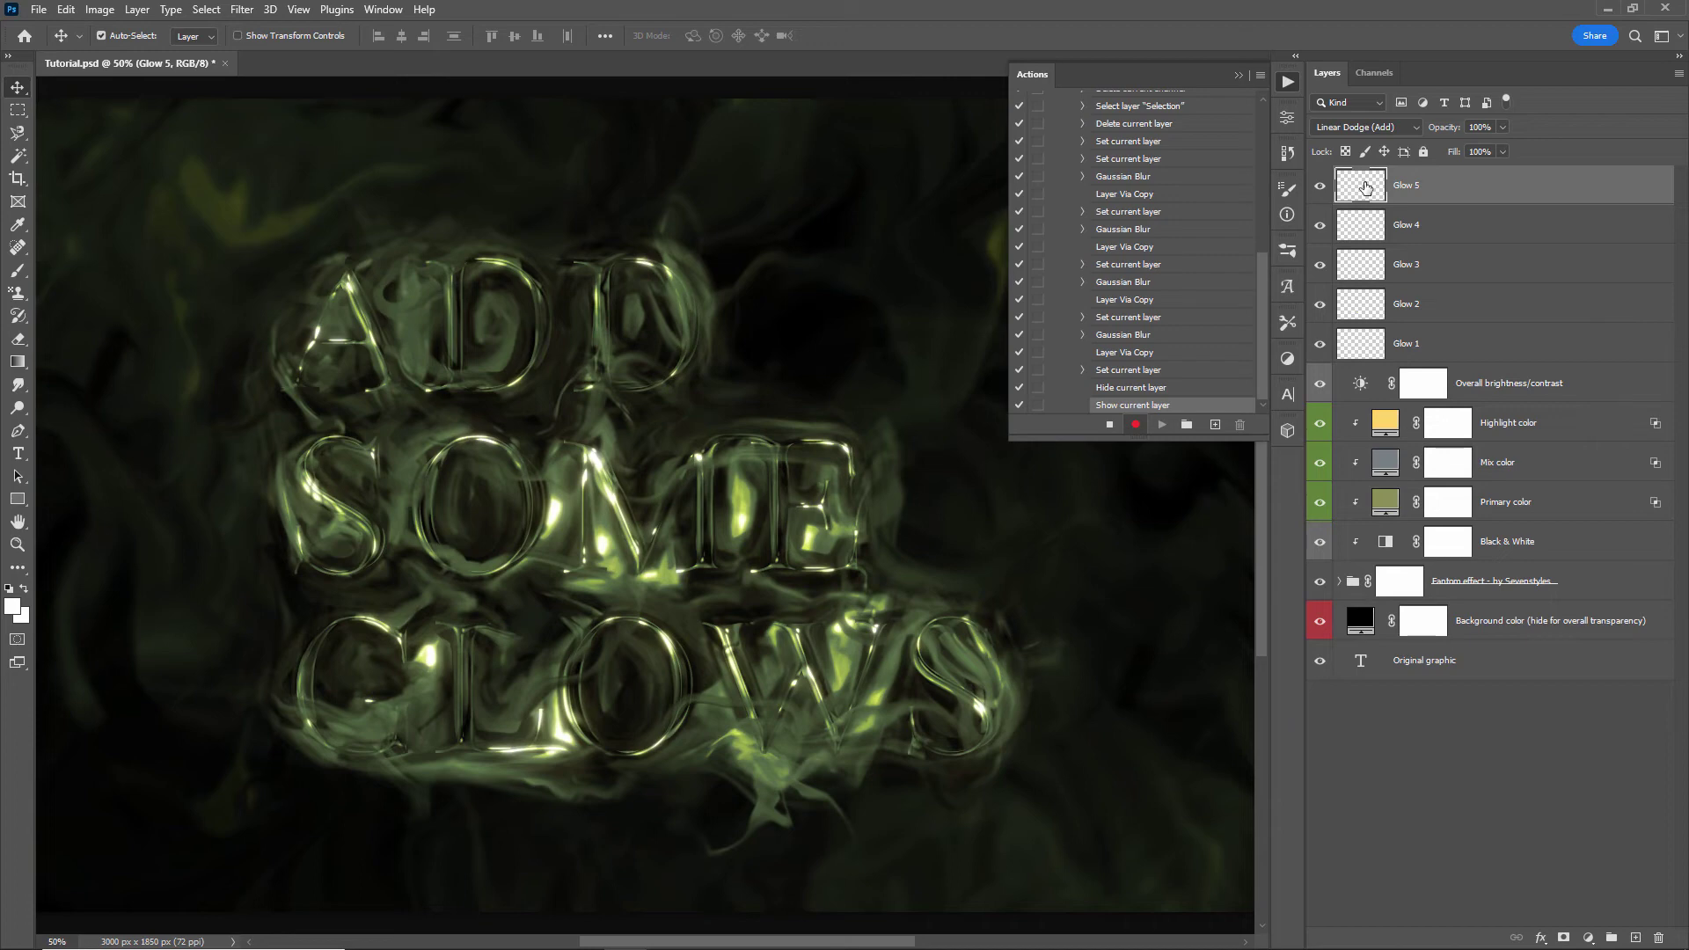
Duplicate Glow 5 as Glow 6 and select all six layers Glow 1 to Glow 6
key(ctrl+j)
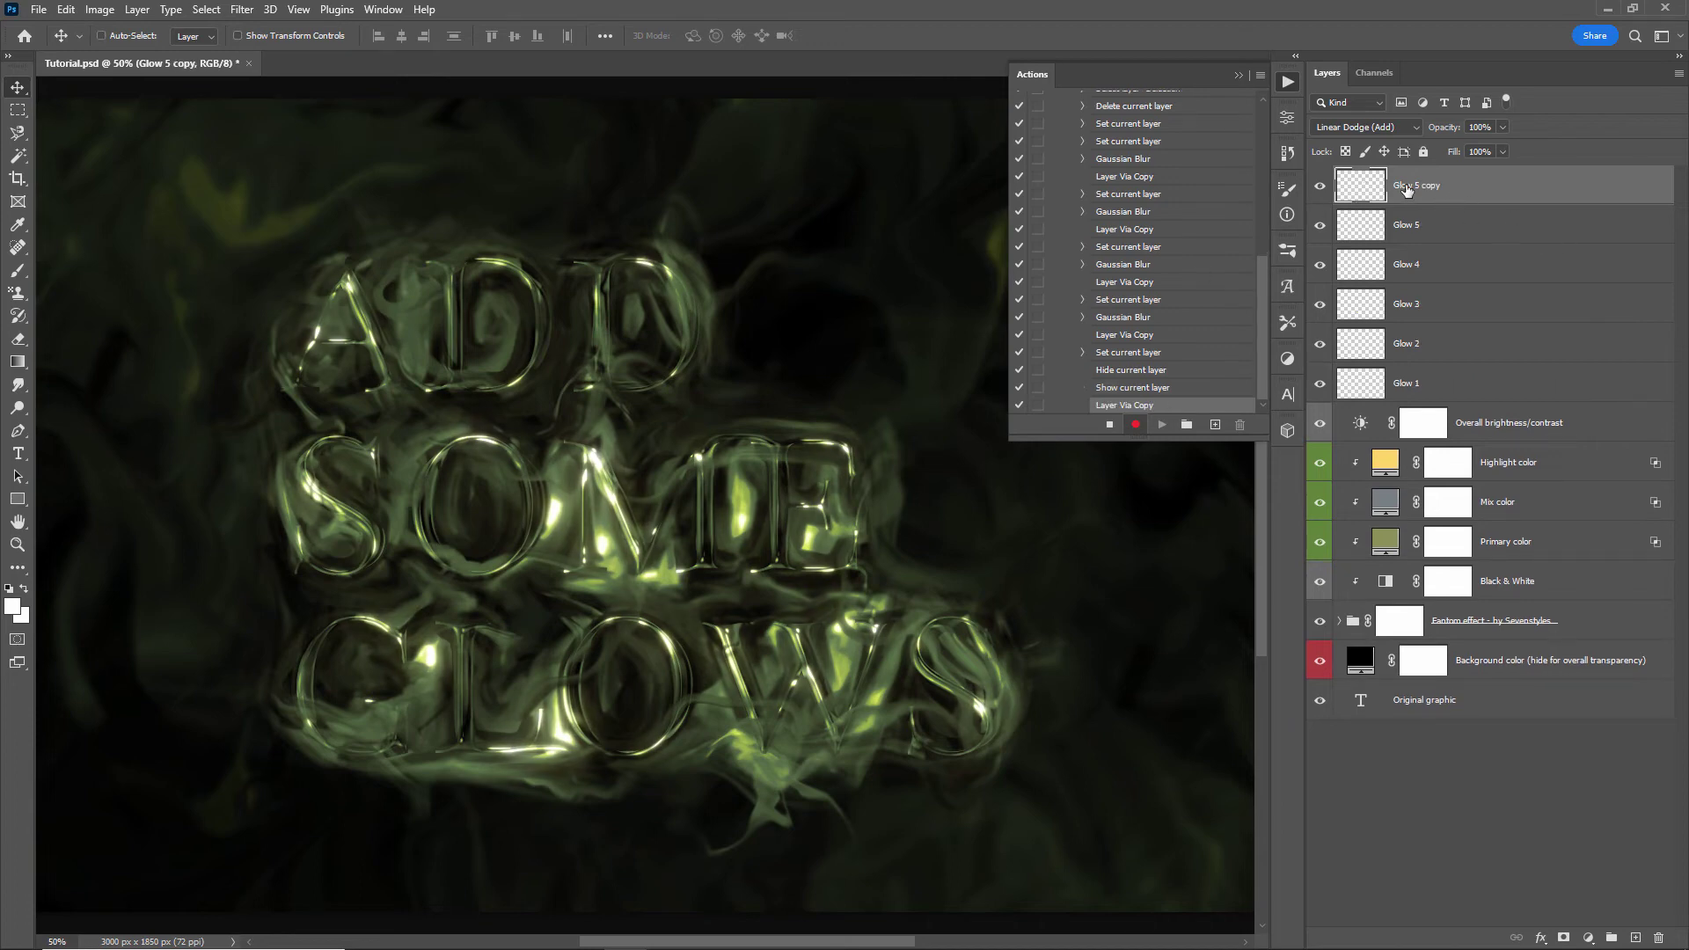
double_click(1405, 185)
drag(1418, 186, 1475, 191)
text(6)
key(Return)
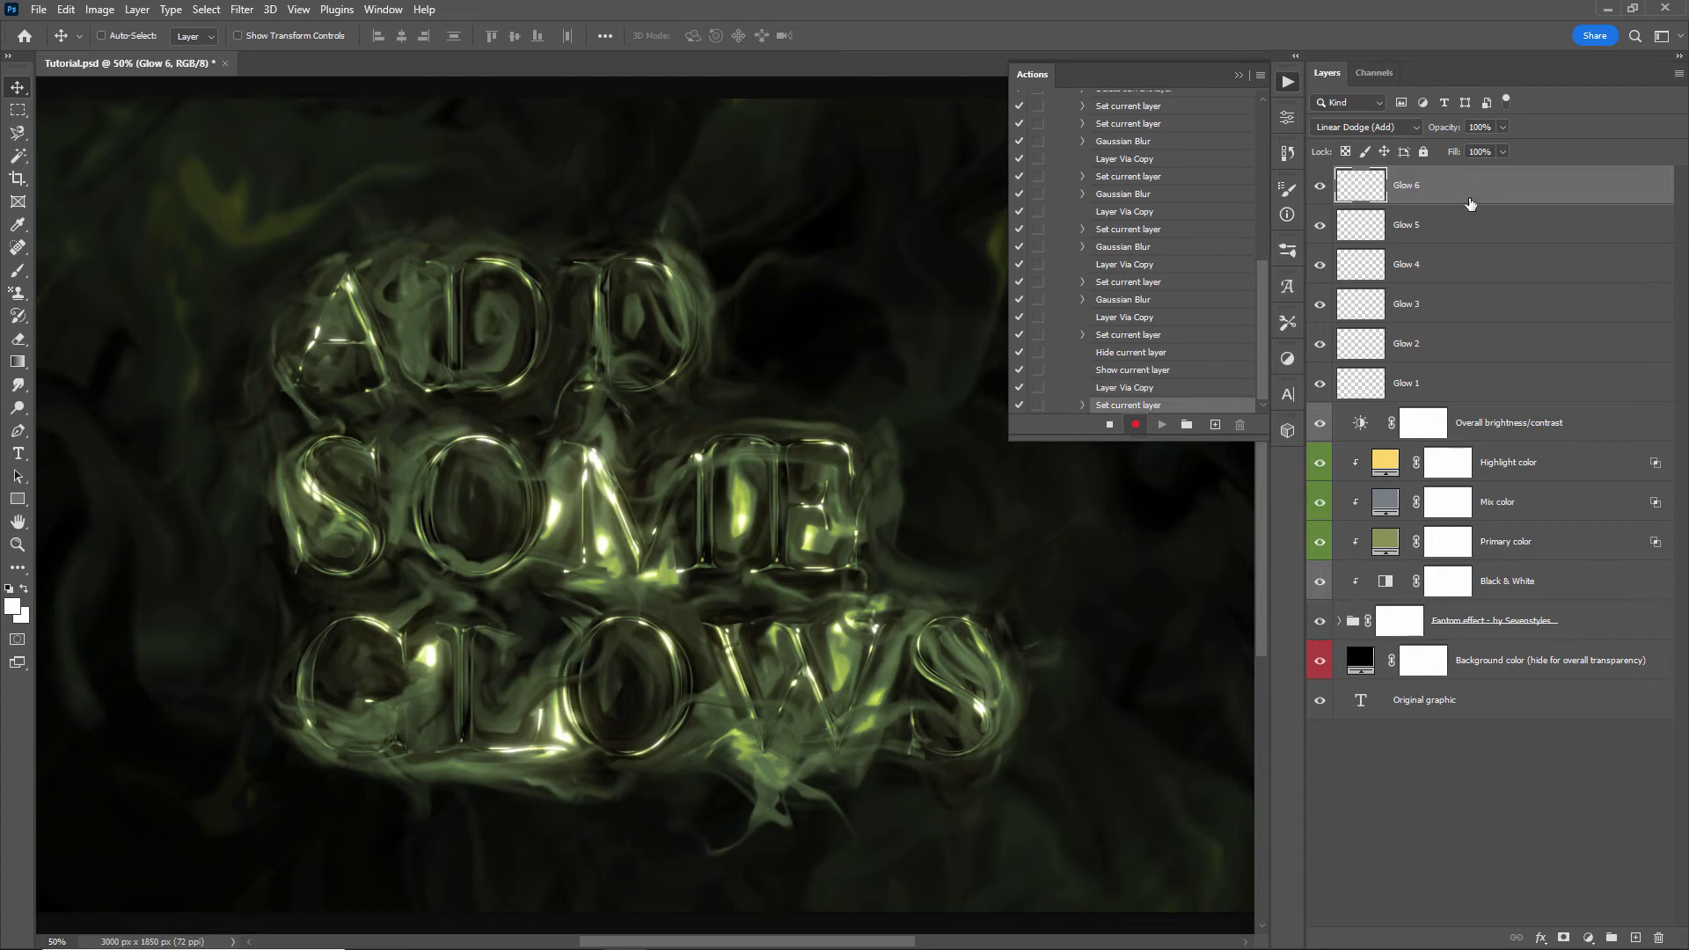
shift+click(1443, 387)
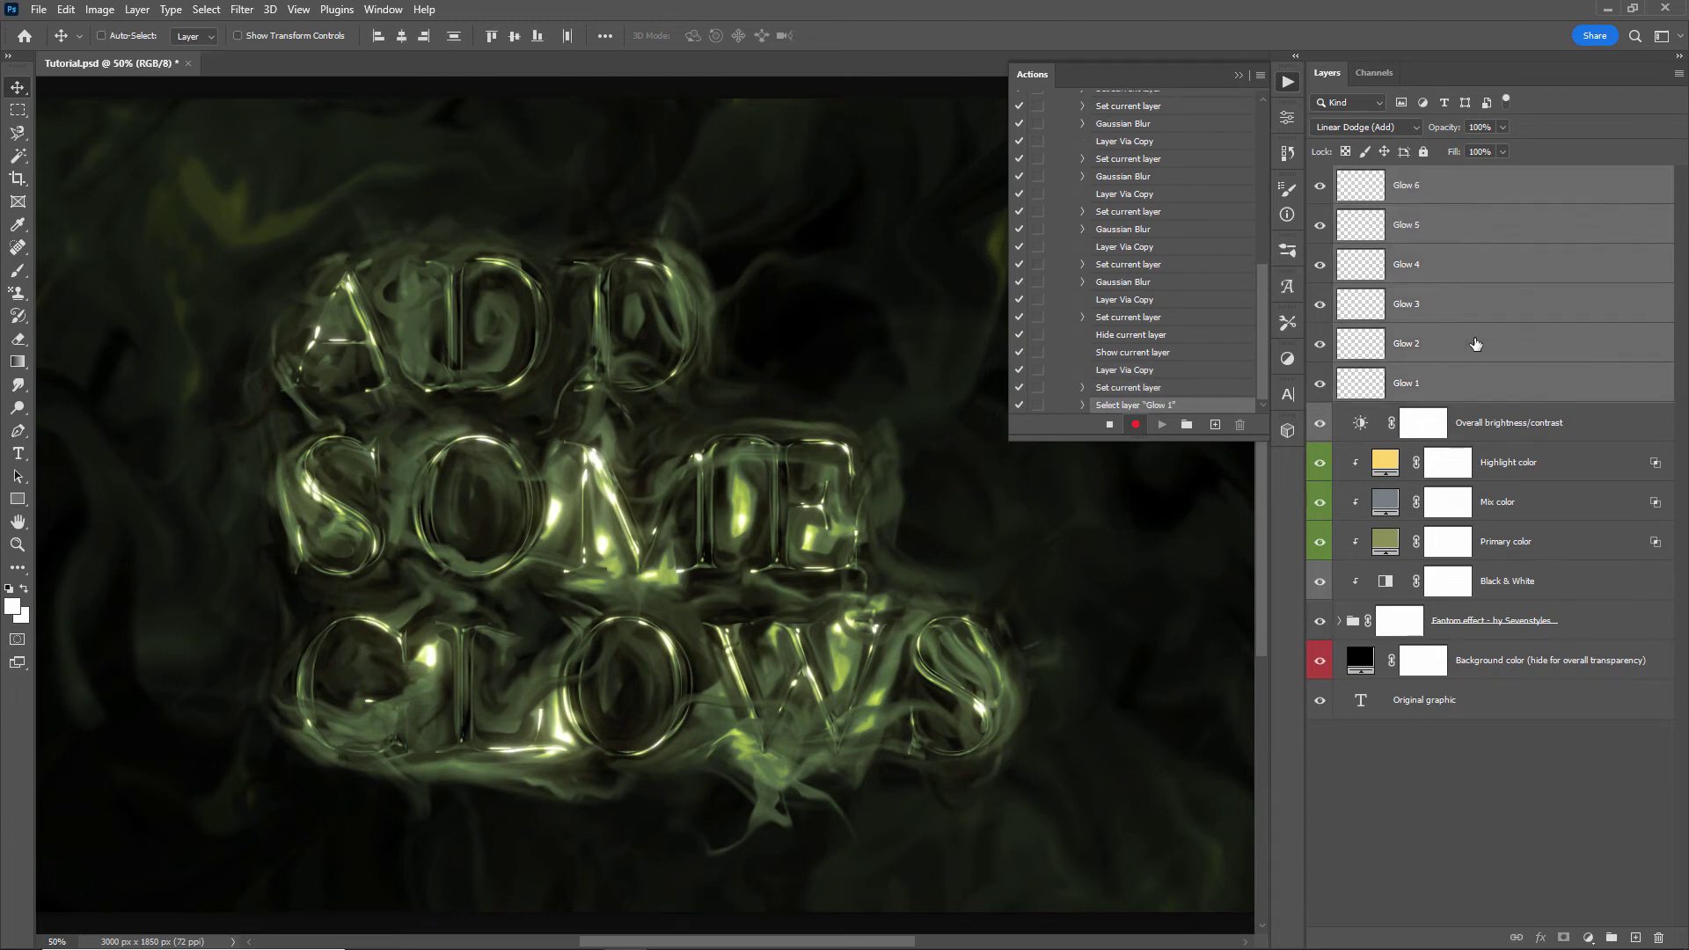
Group the six glow layers and name the group Glow
key(ctrl+g)
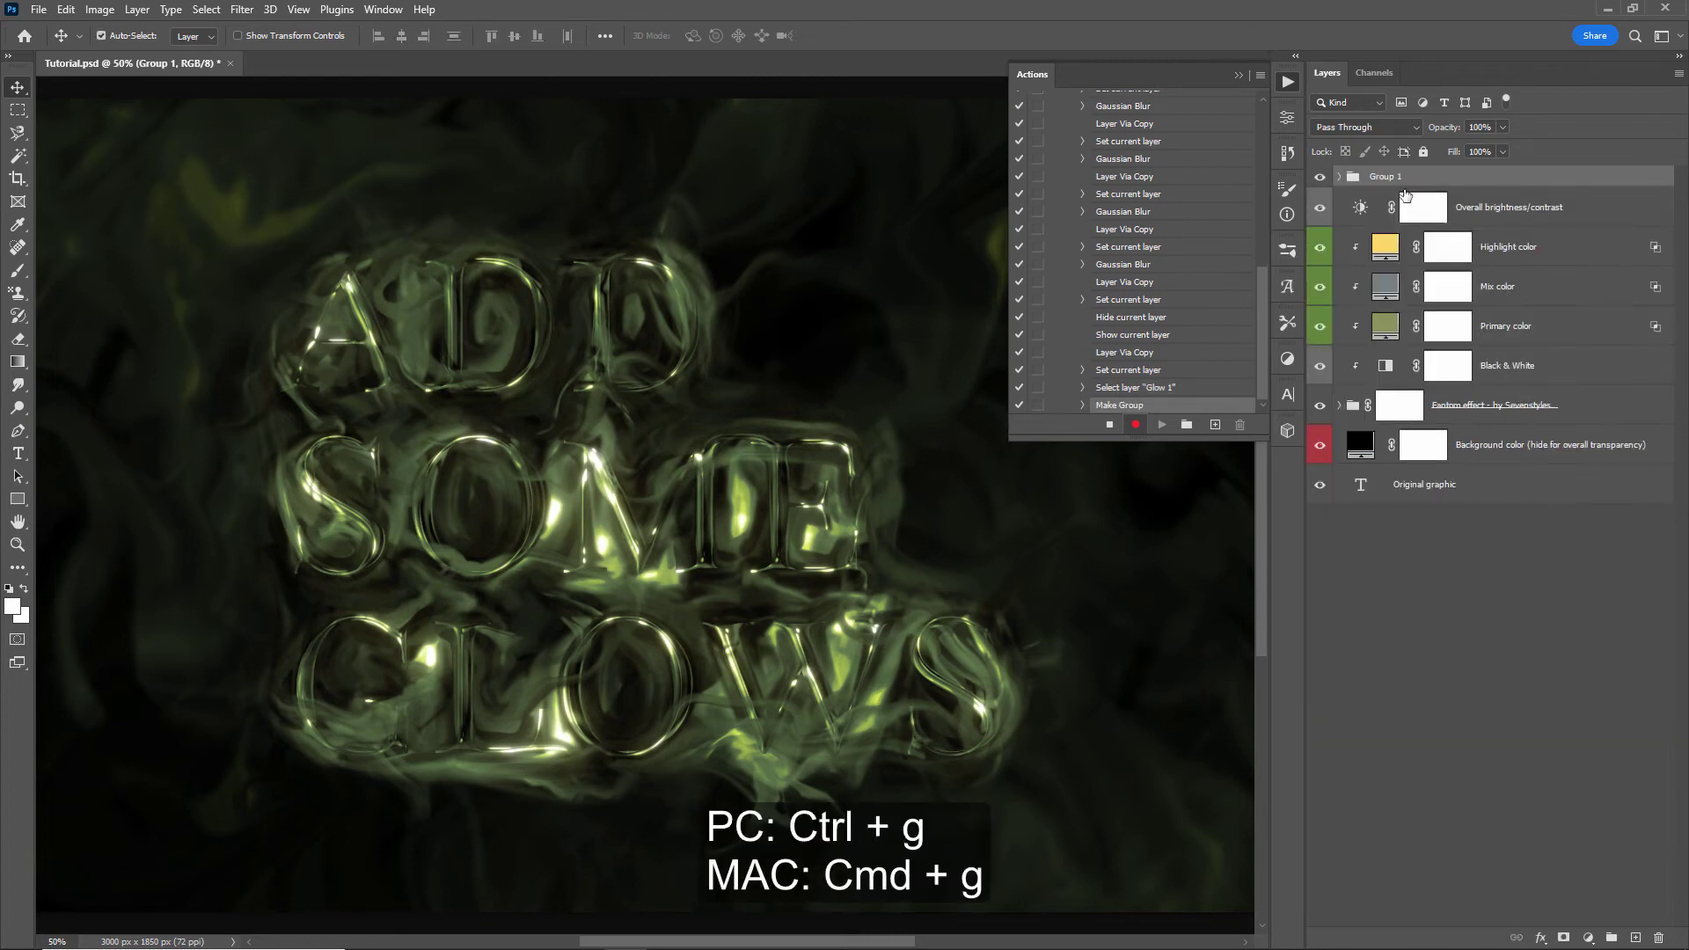
double_click(1386, 178)
text(Glow)
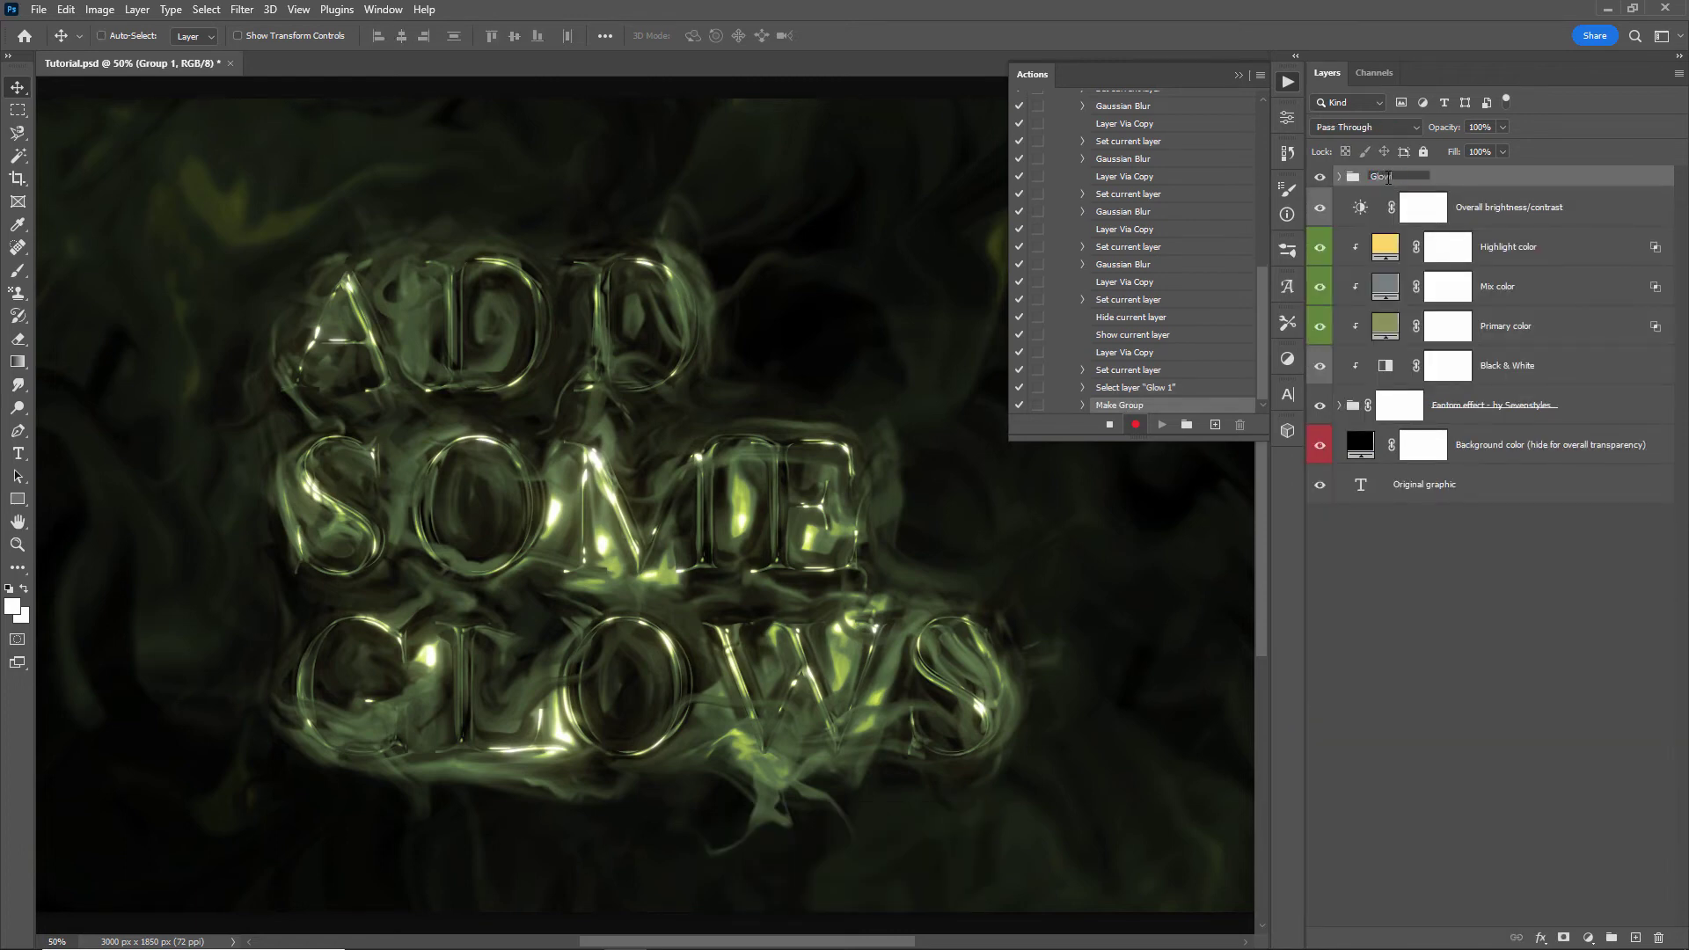
key(Return)
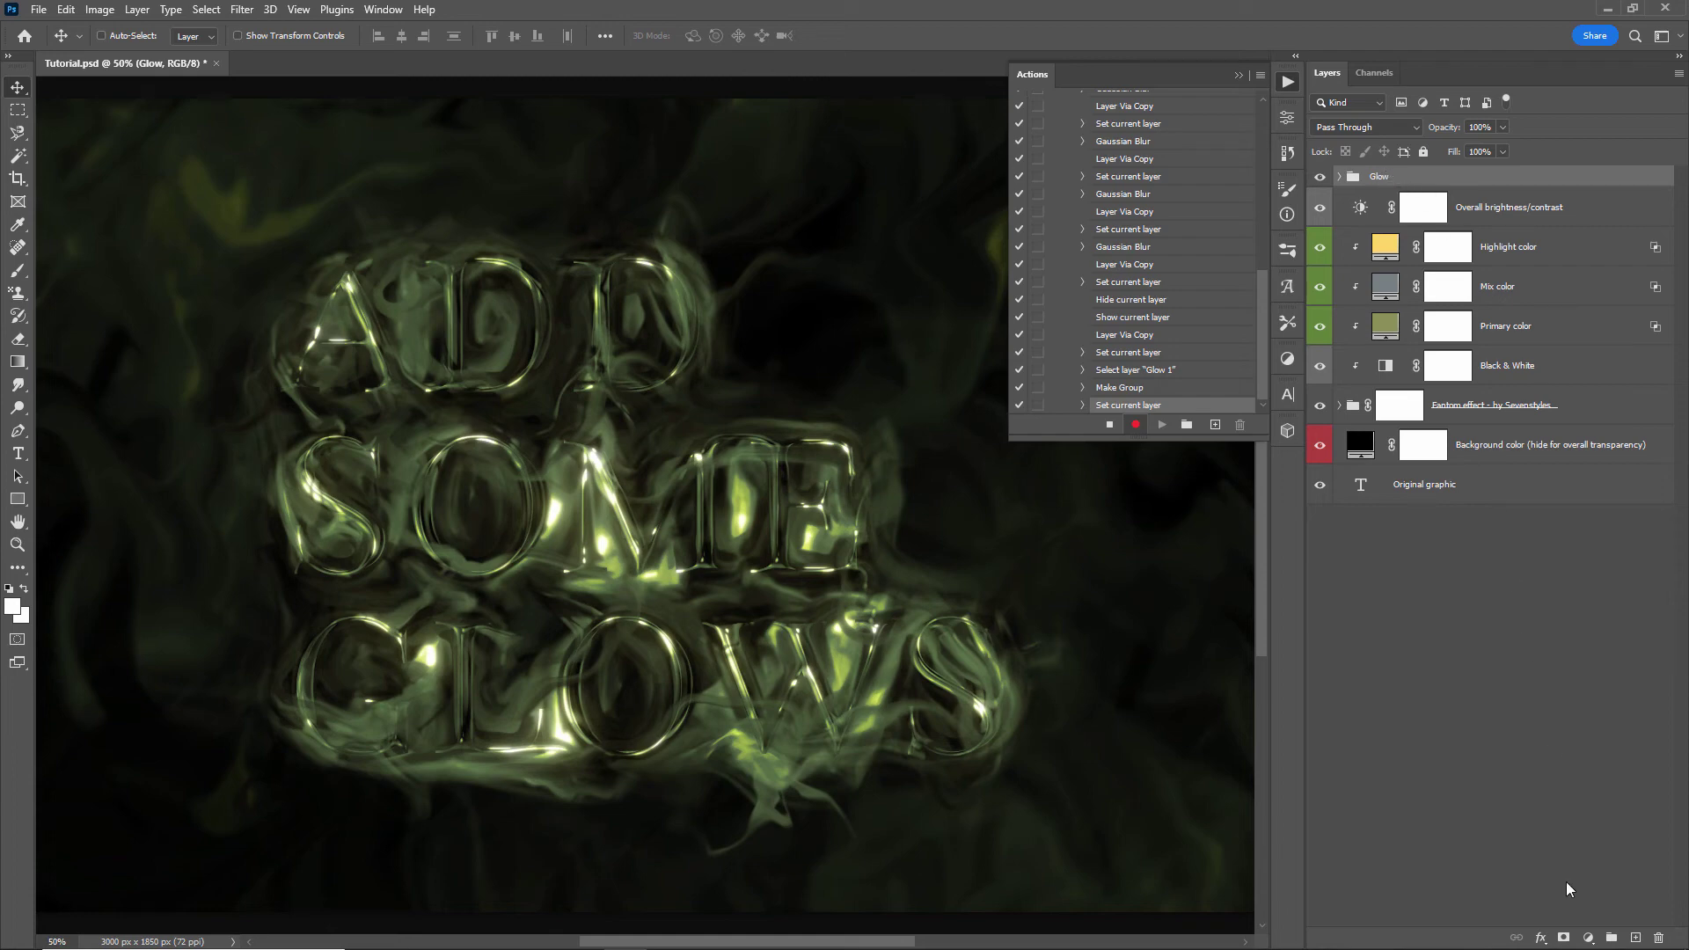
Add a layer mask and a yellow colour label to the Glow group, then stop recording
click(1563, 937)
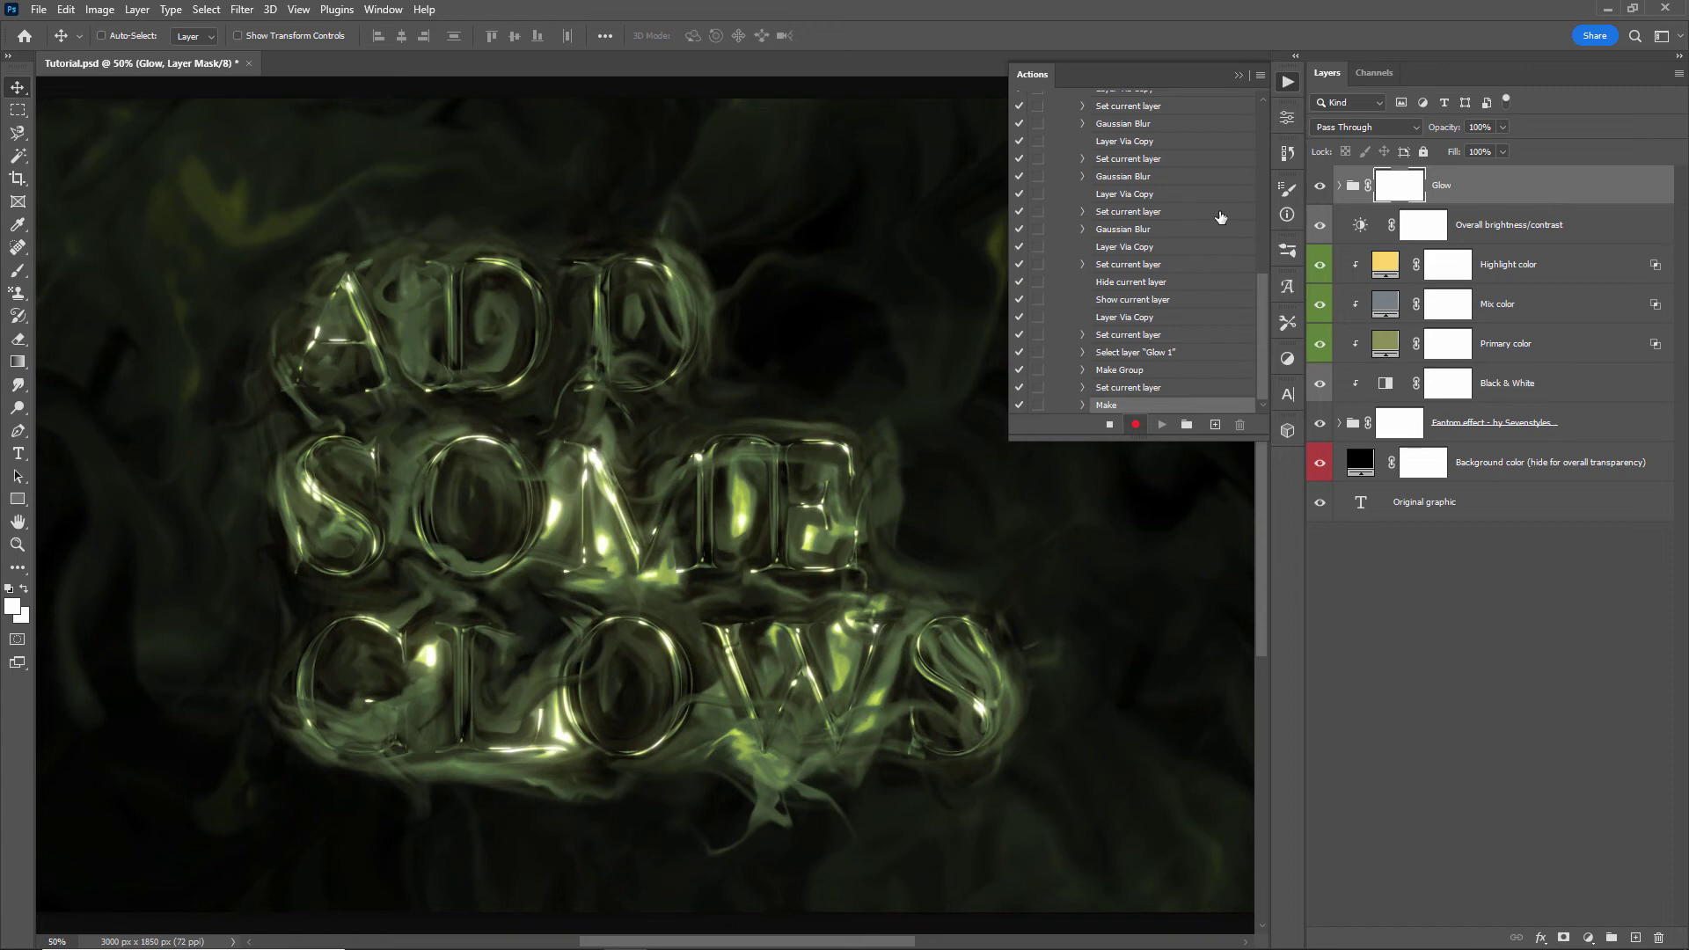
right_click(1476, 184)
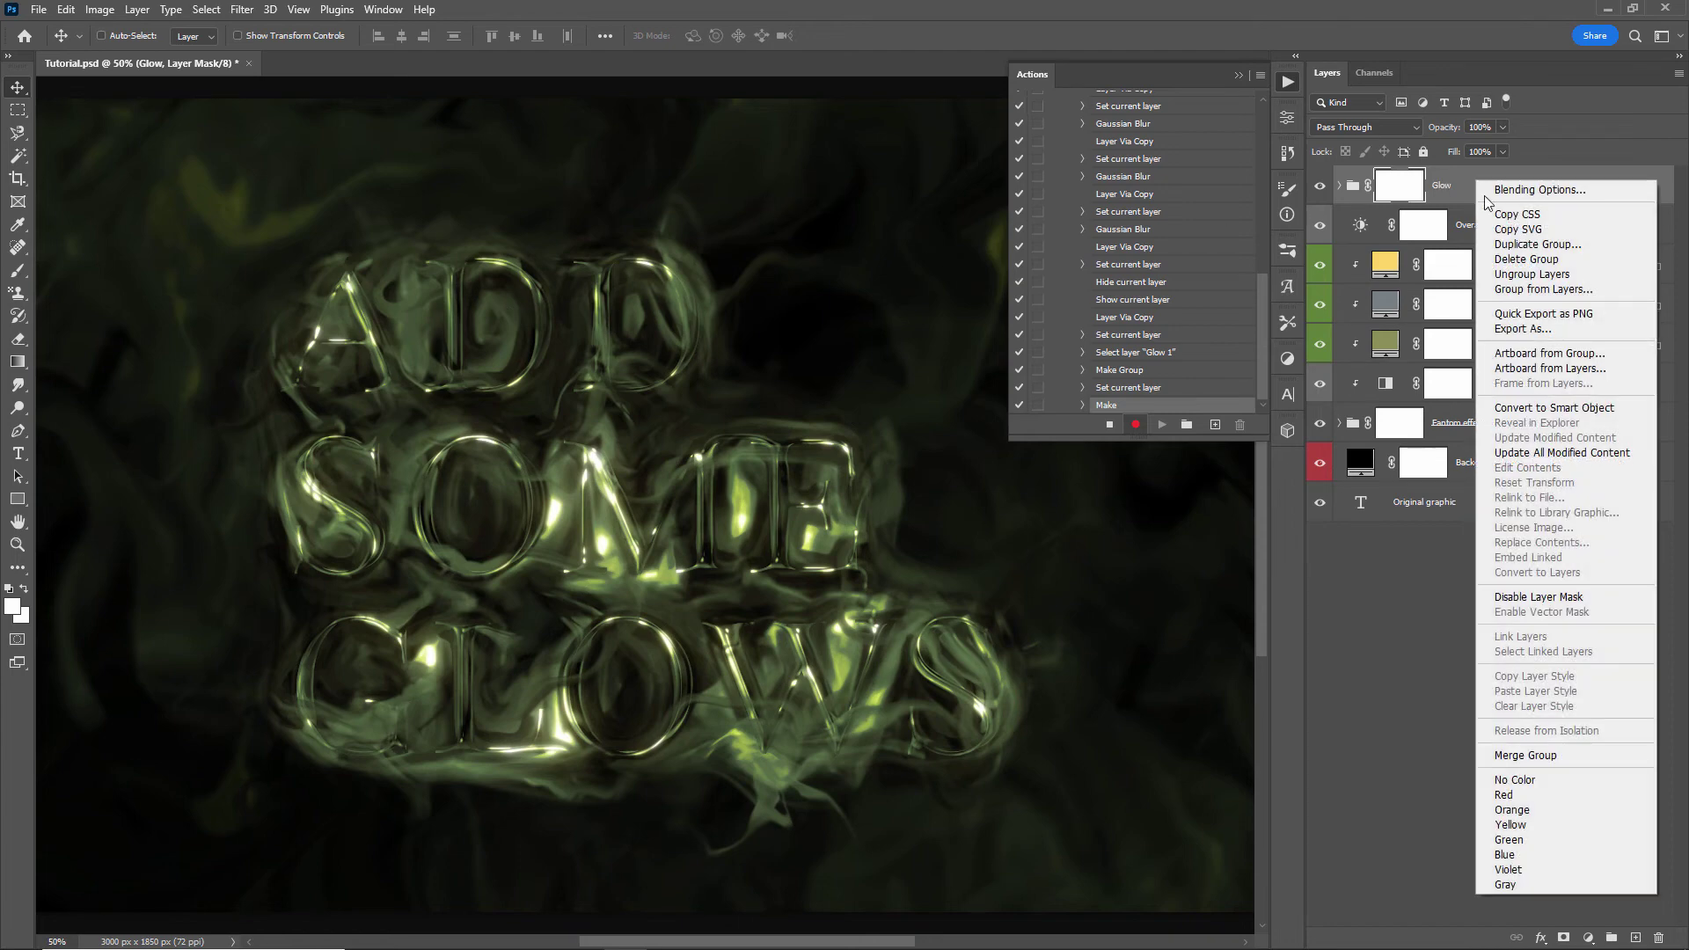
click(1531, 828)
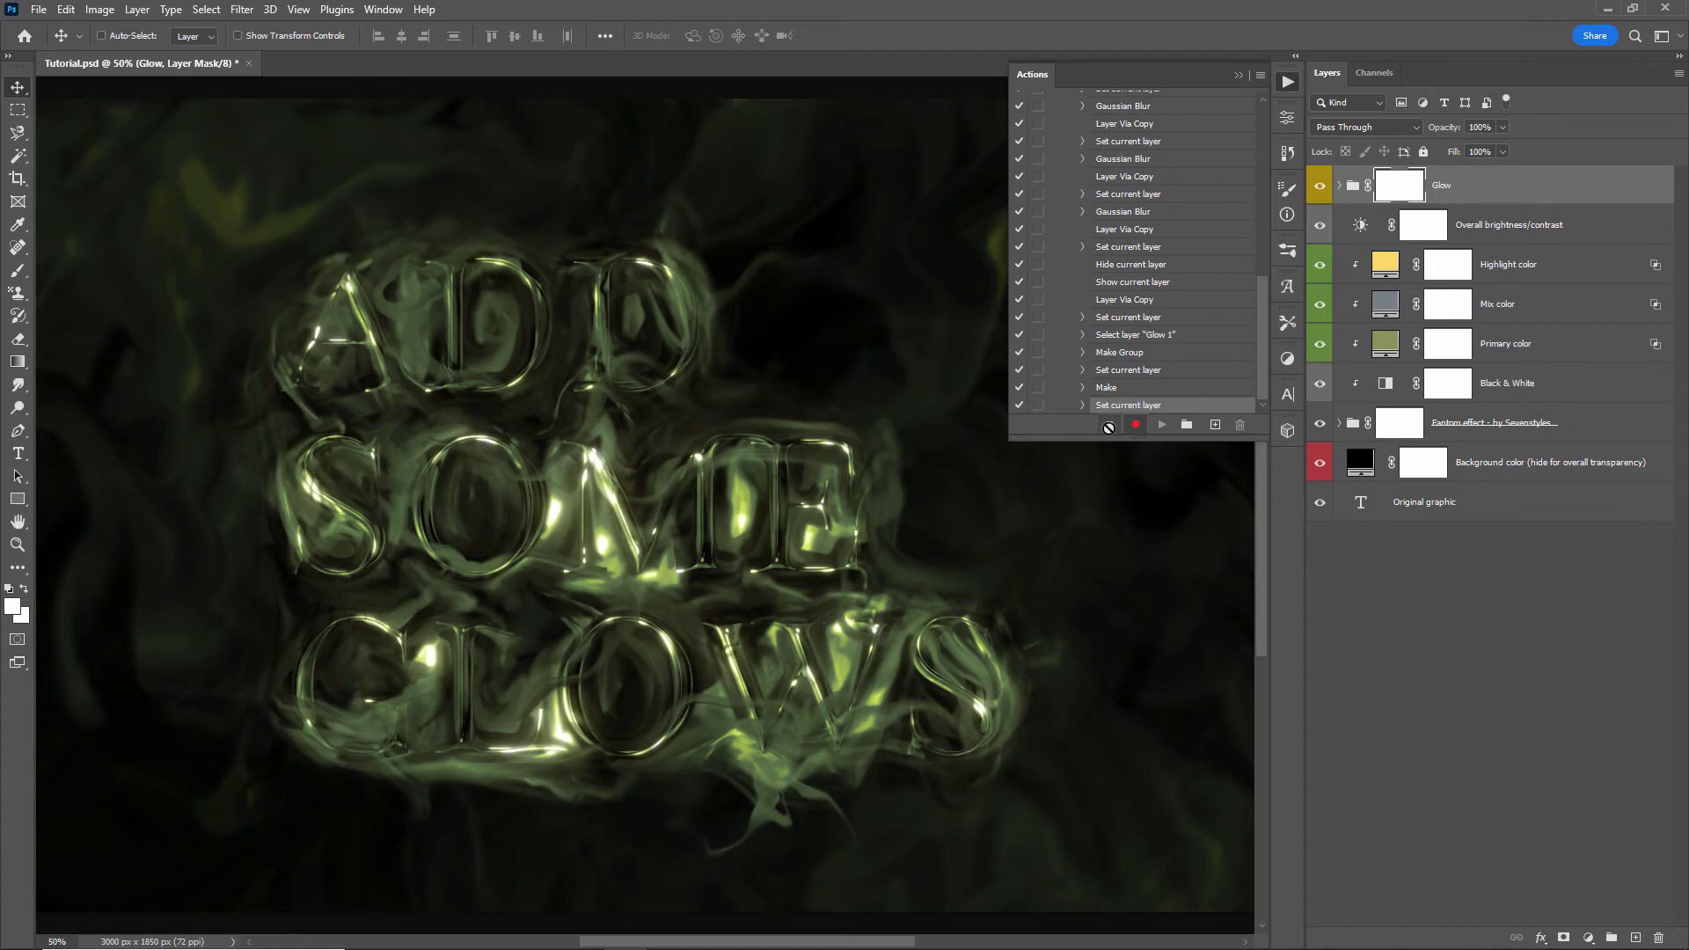
click(1109, 423)
Delete the Glow group and replay the Add Glow action on the artwork
key(Delete)
drag(1267, 352, 1271, 163)
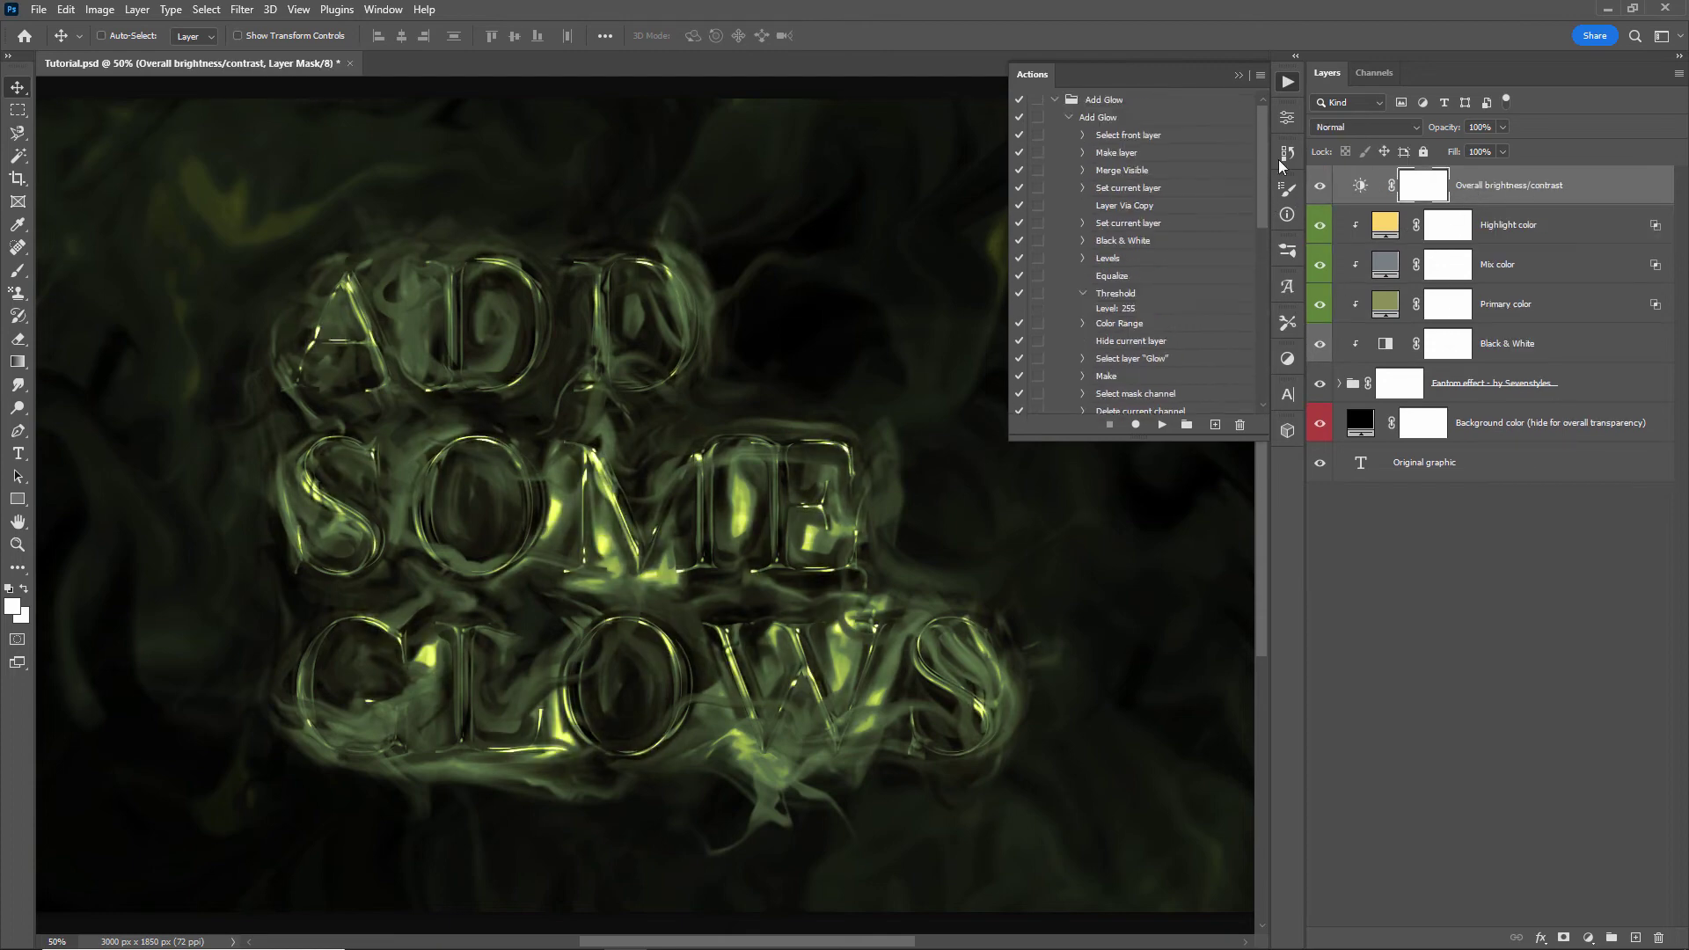
click(1123, 123)
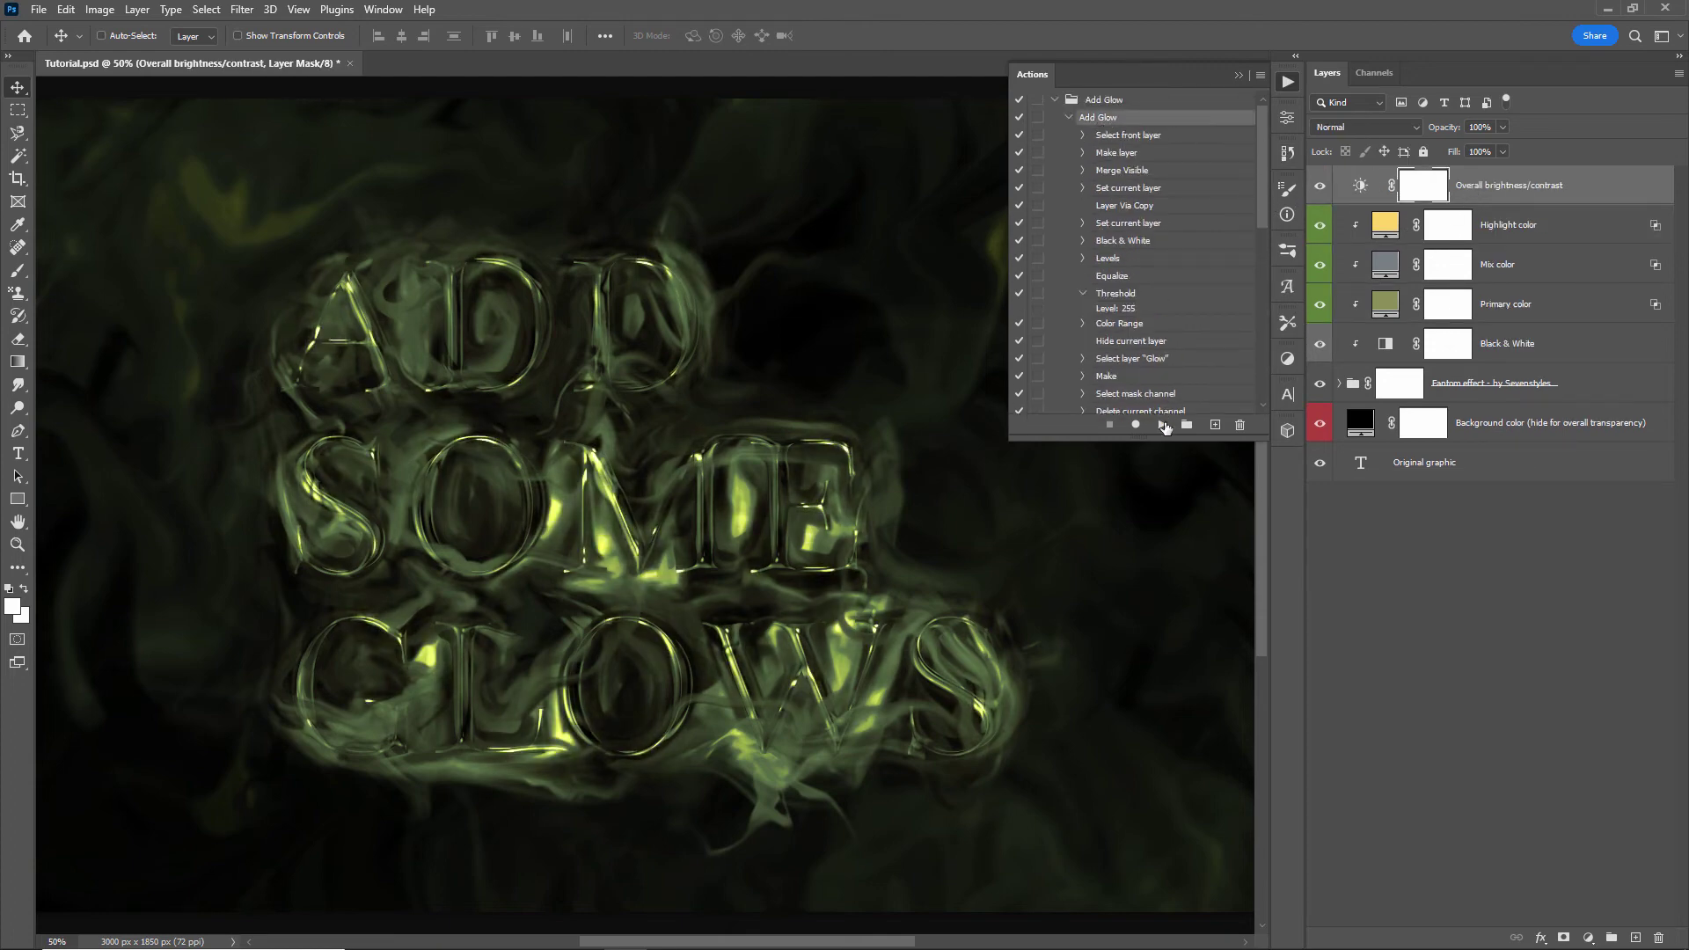
click(1162, 424)
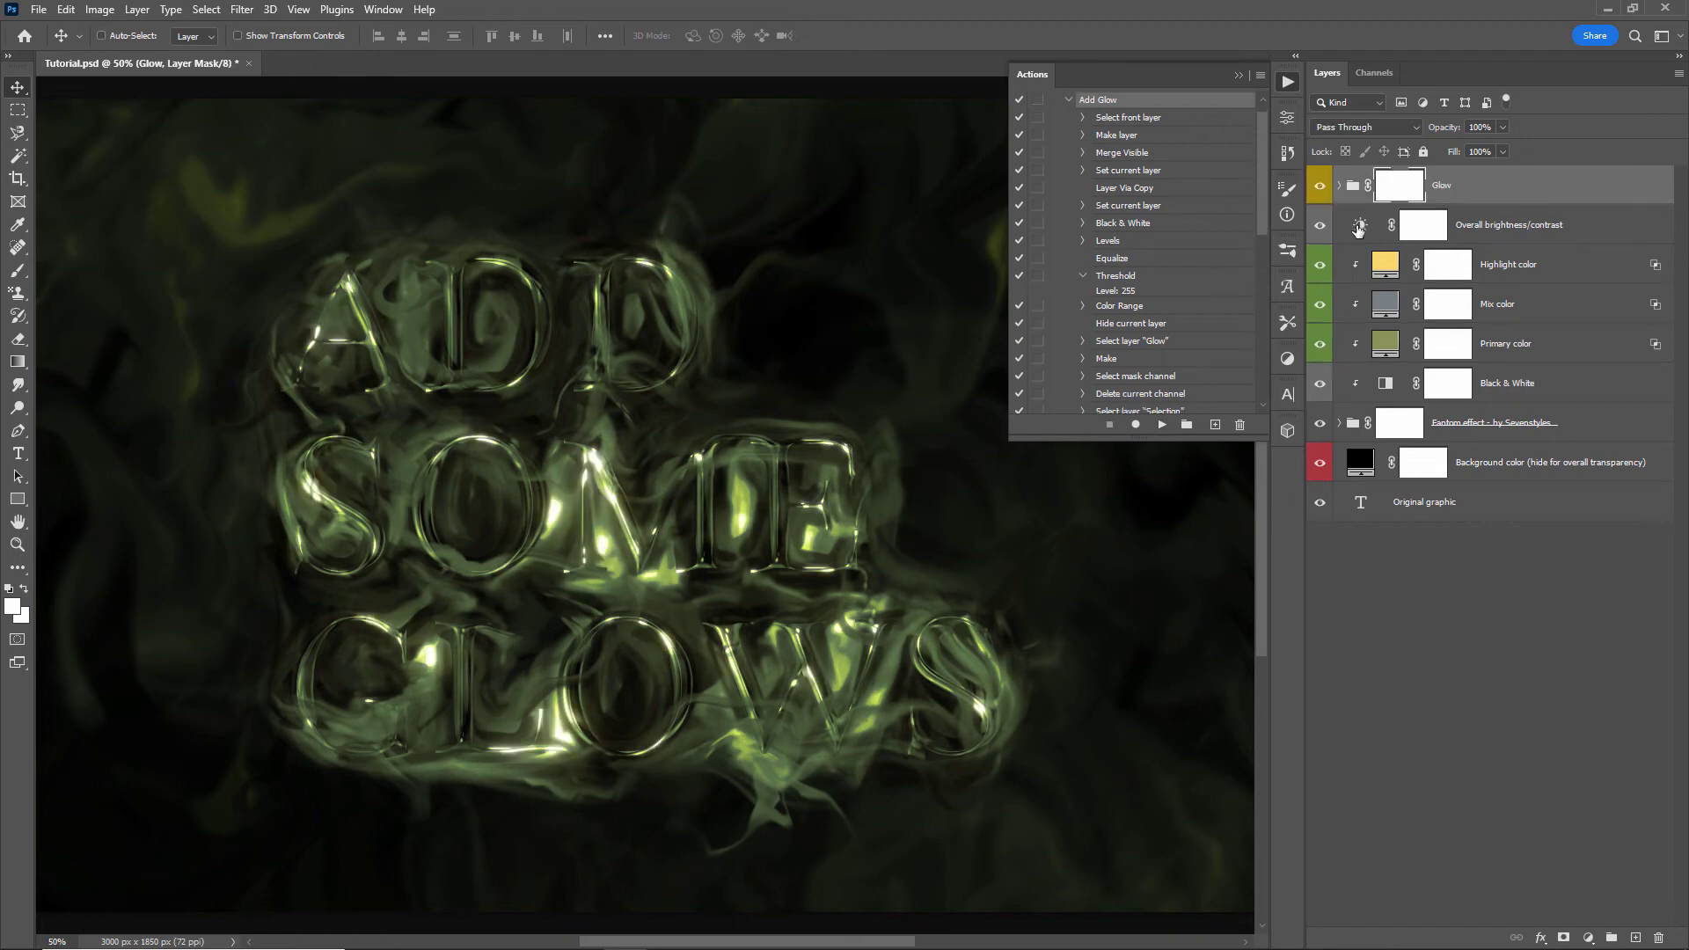
Inspect the replayed Glow group's layers, toggling visibility of Glow 1 to Glow 3
click(1339, 187)
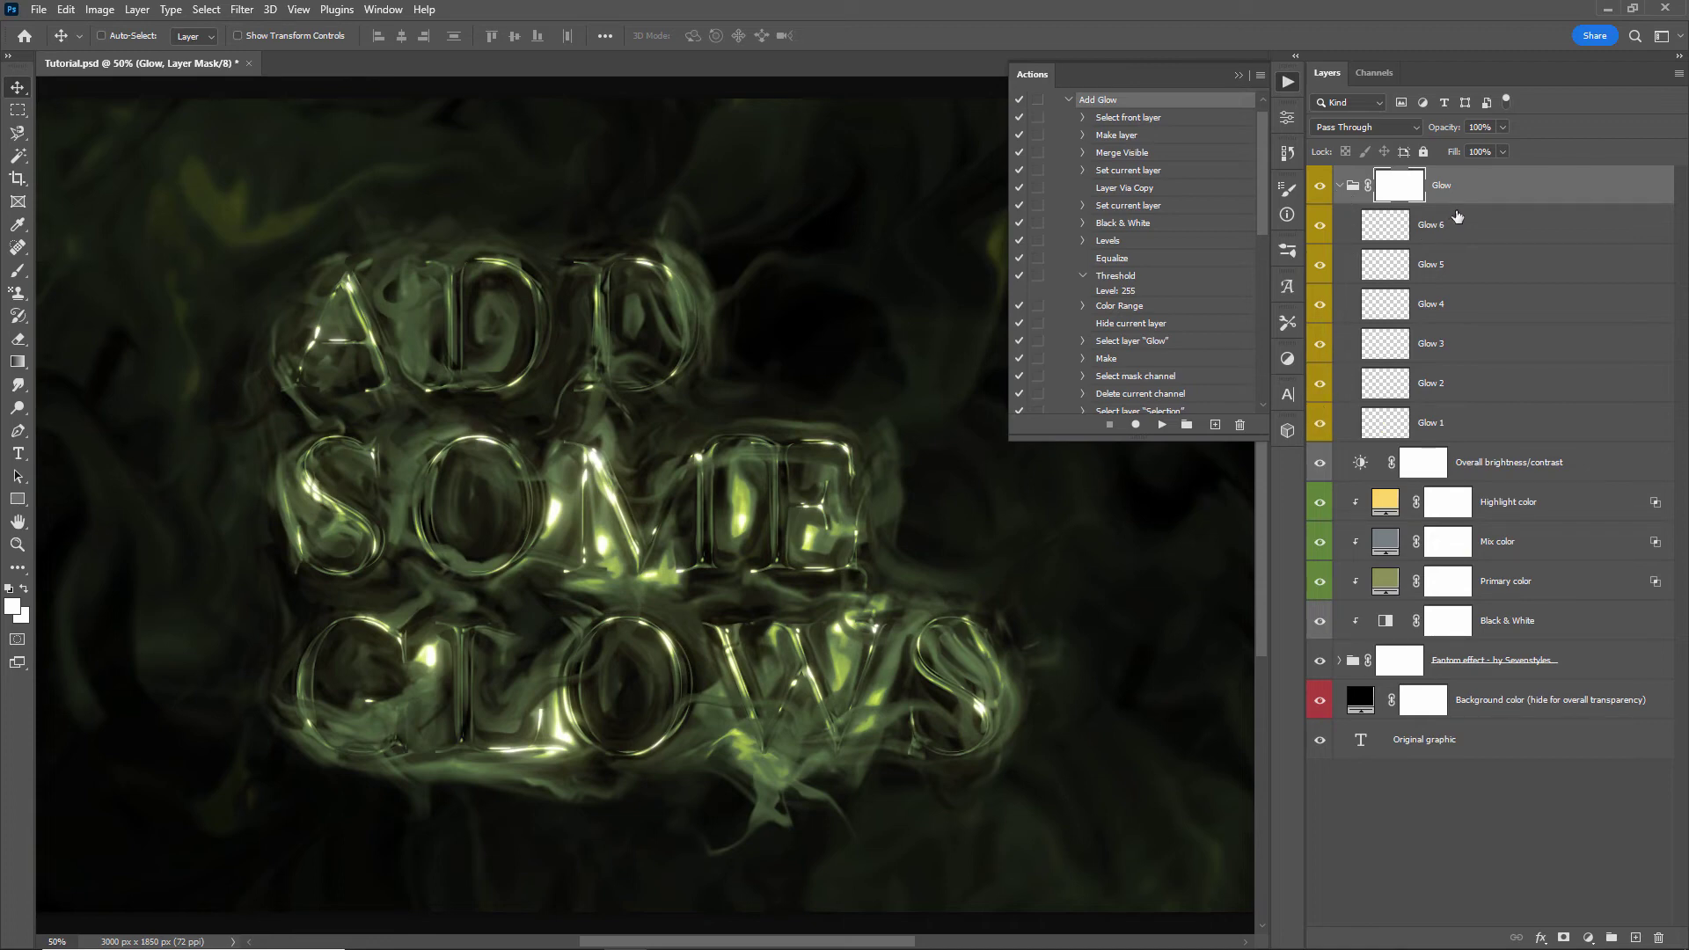
click(1471, 185)
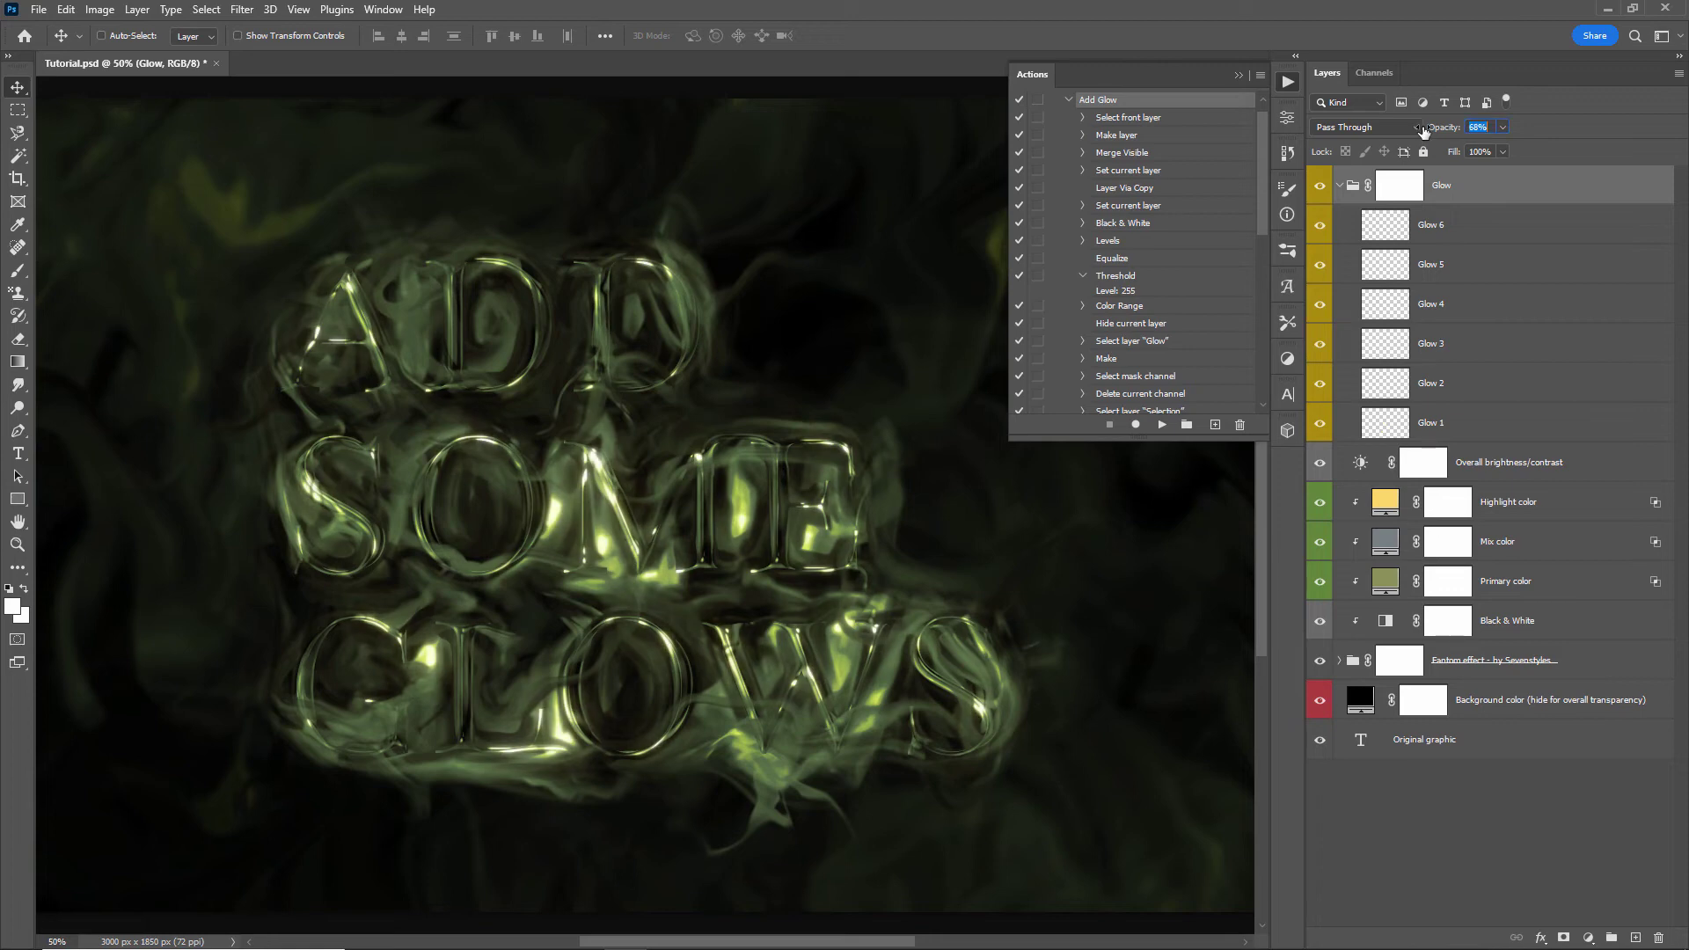
click(1478, 127)
drag(1320, 423, 1319, 337)
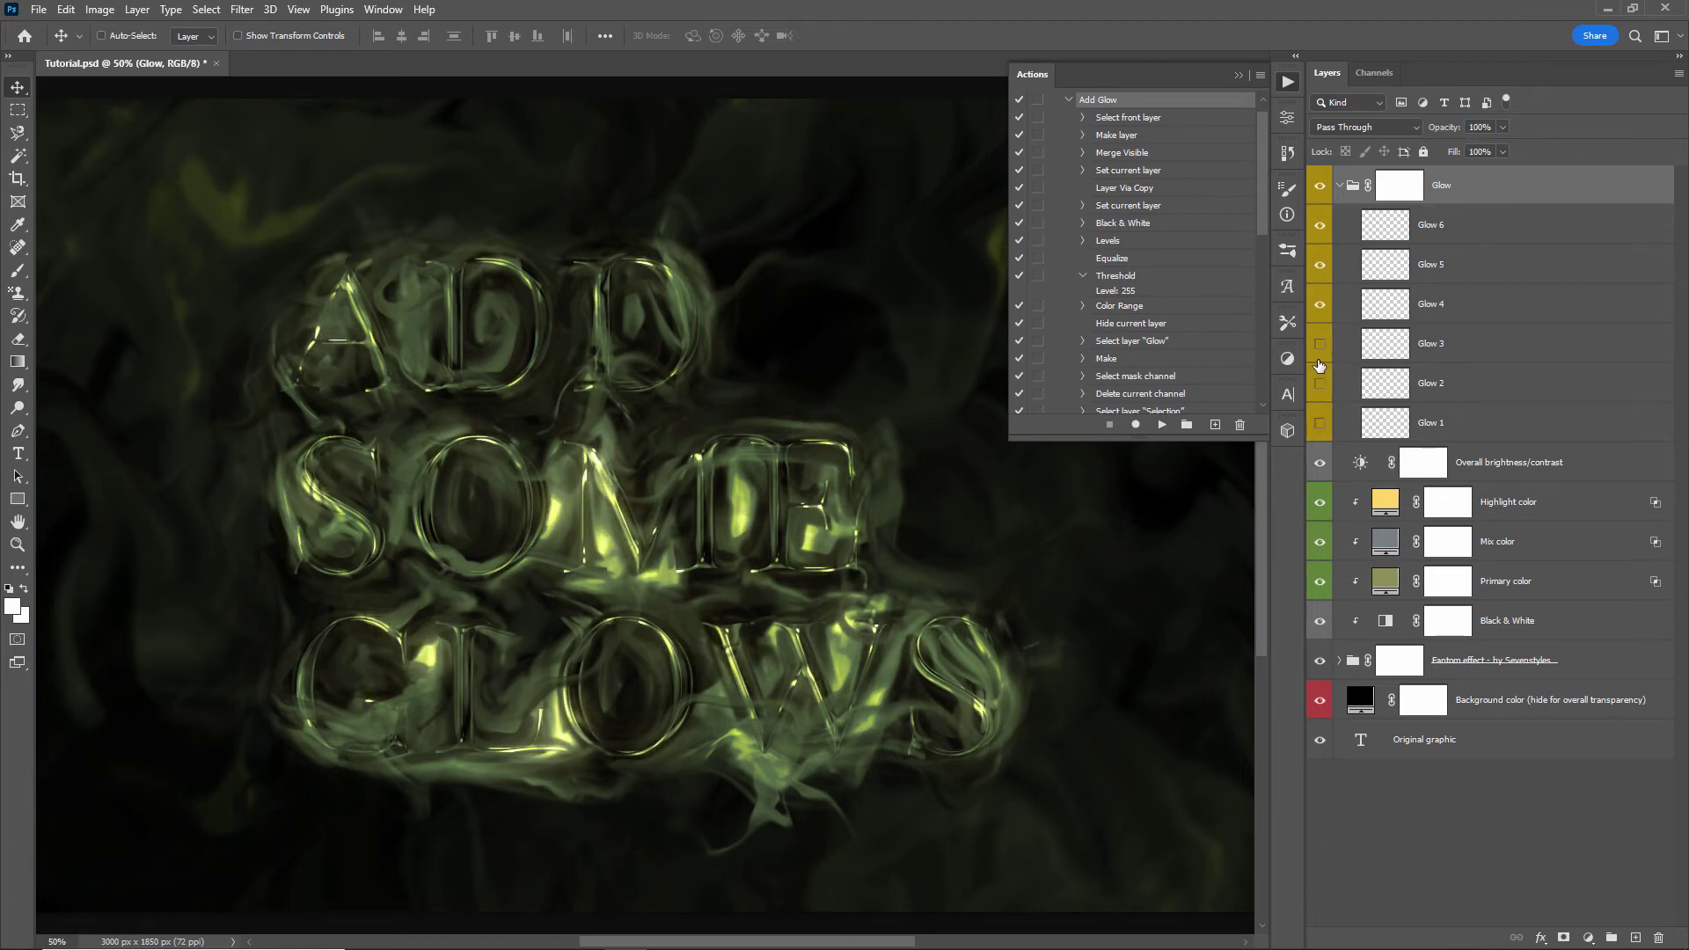
click(1318, 370)
click(1318, 354)
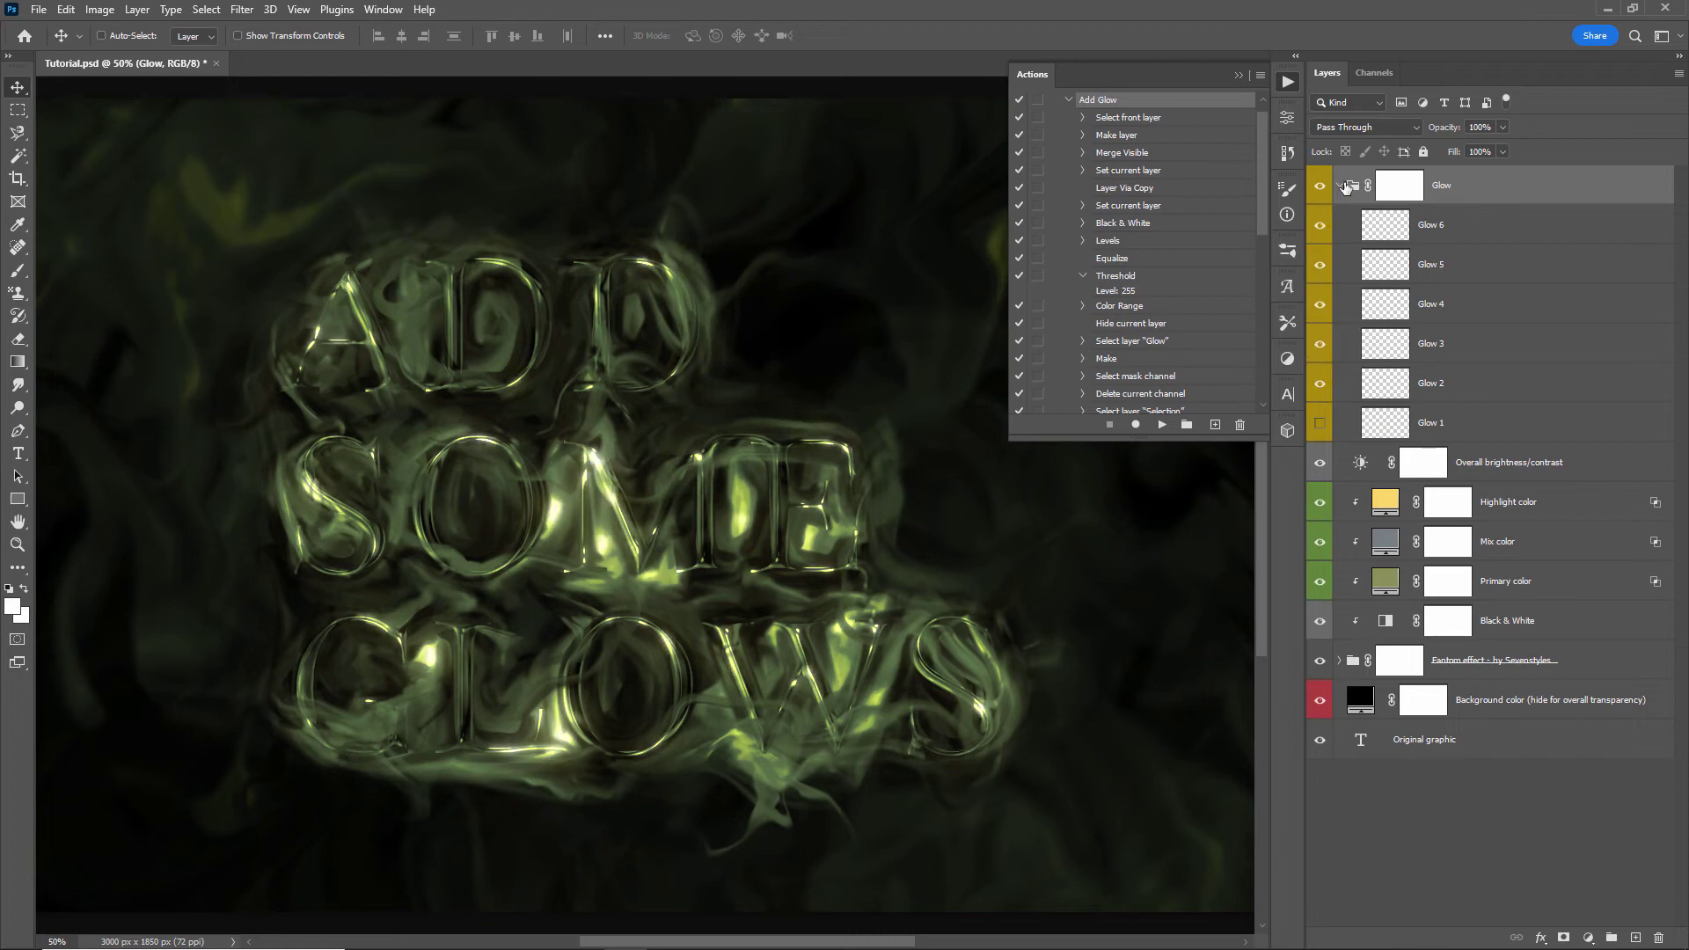
click(1339, 186)
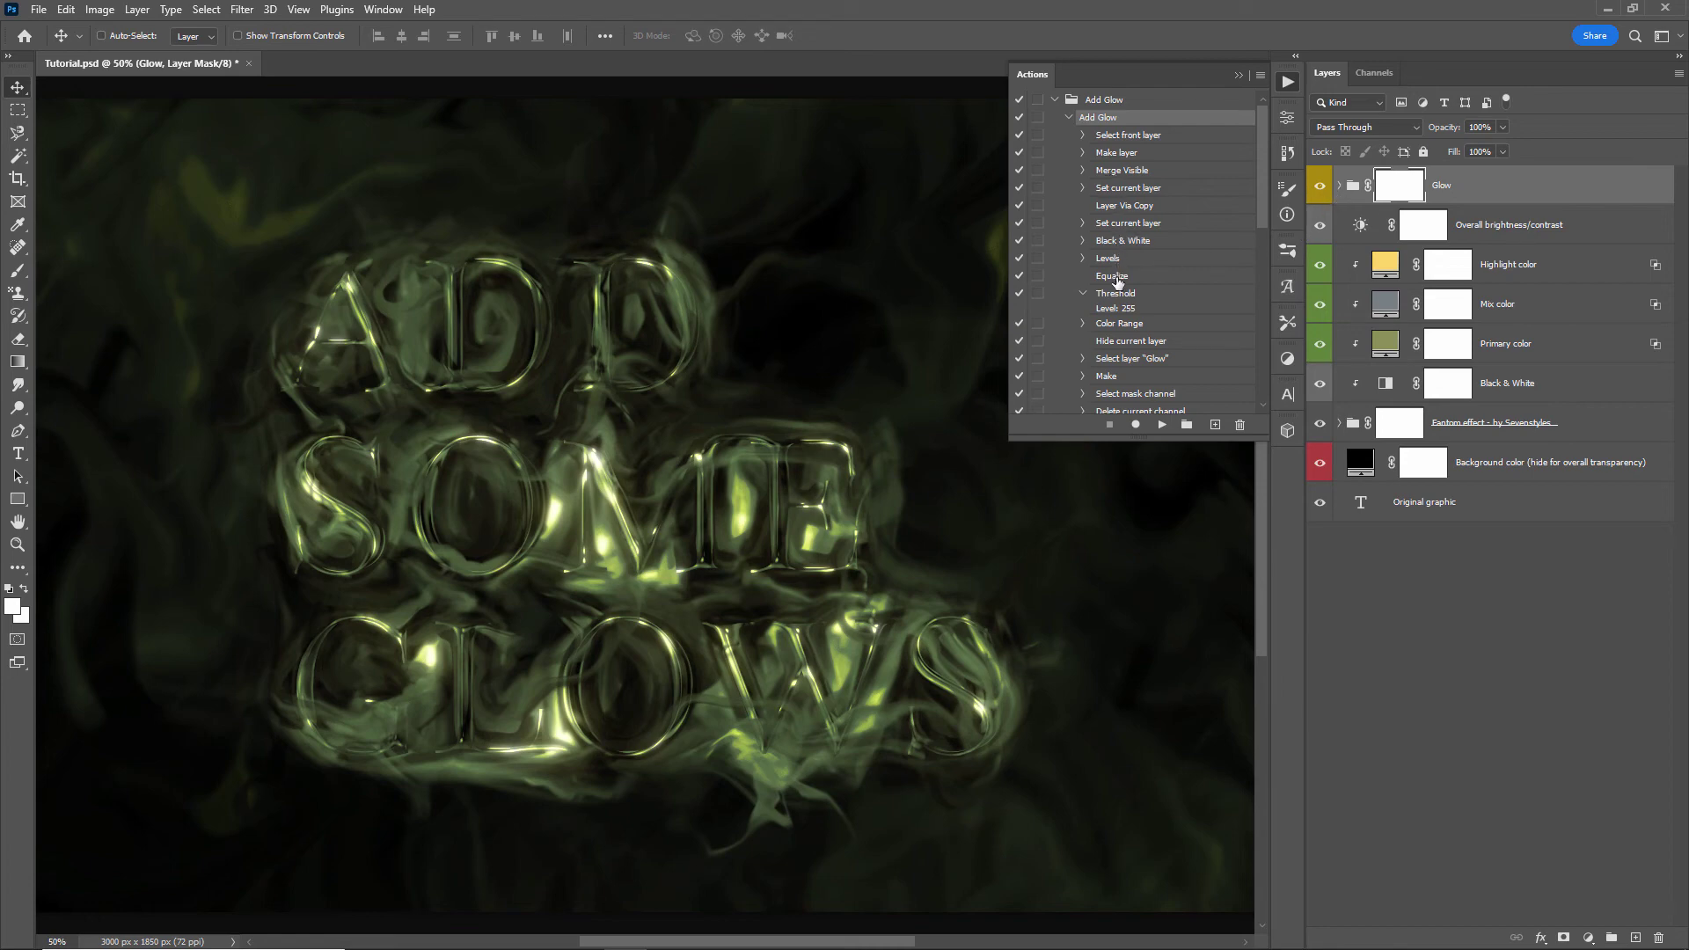
Turn on the dialog toggle for the action's Threshold step
click(1128, 296)
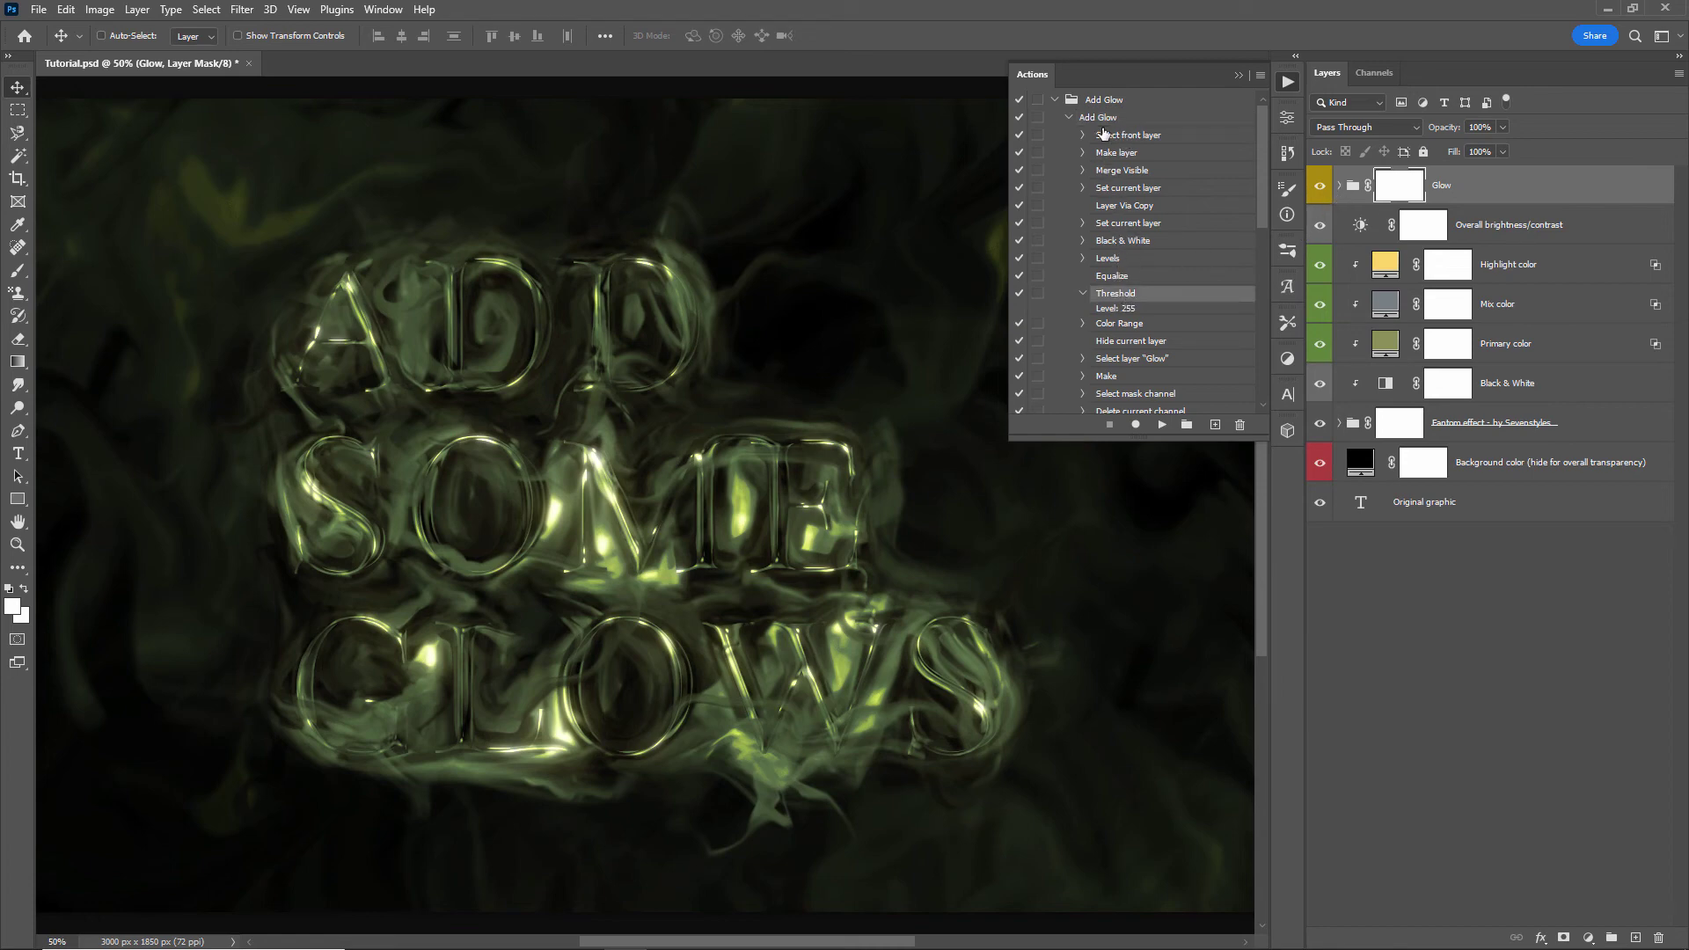
click(1084, 294)
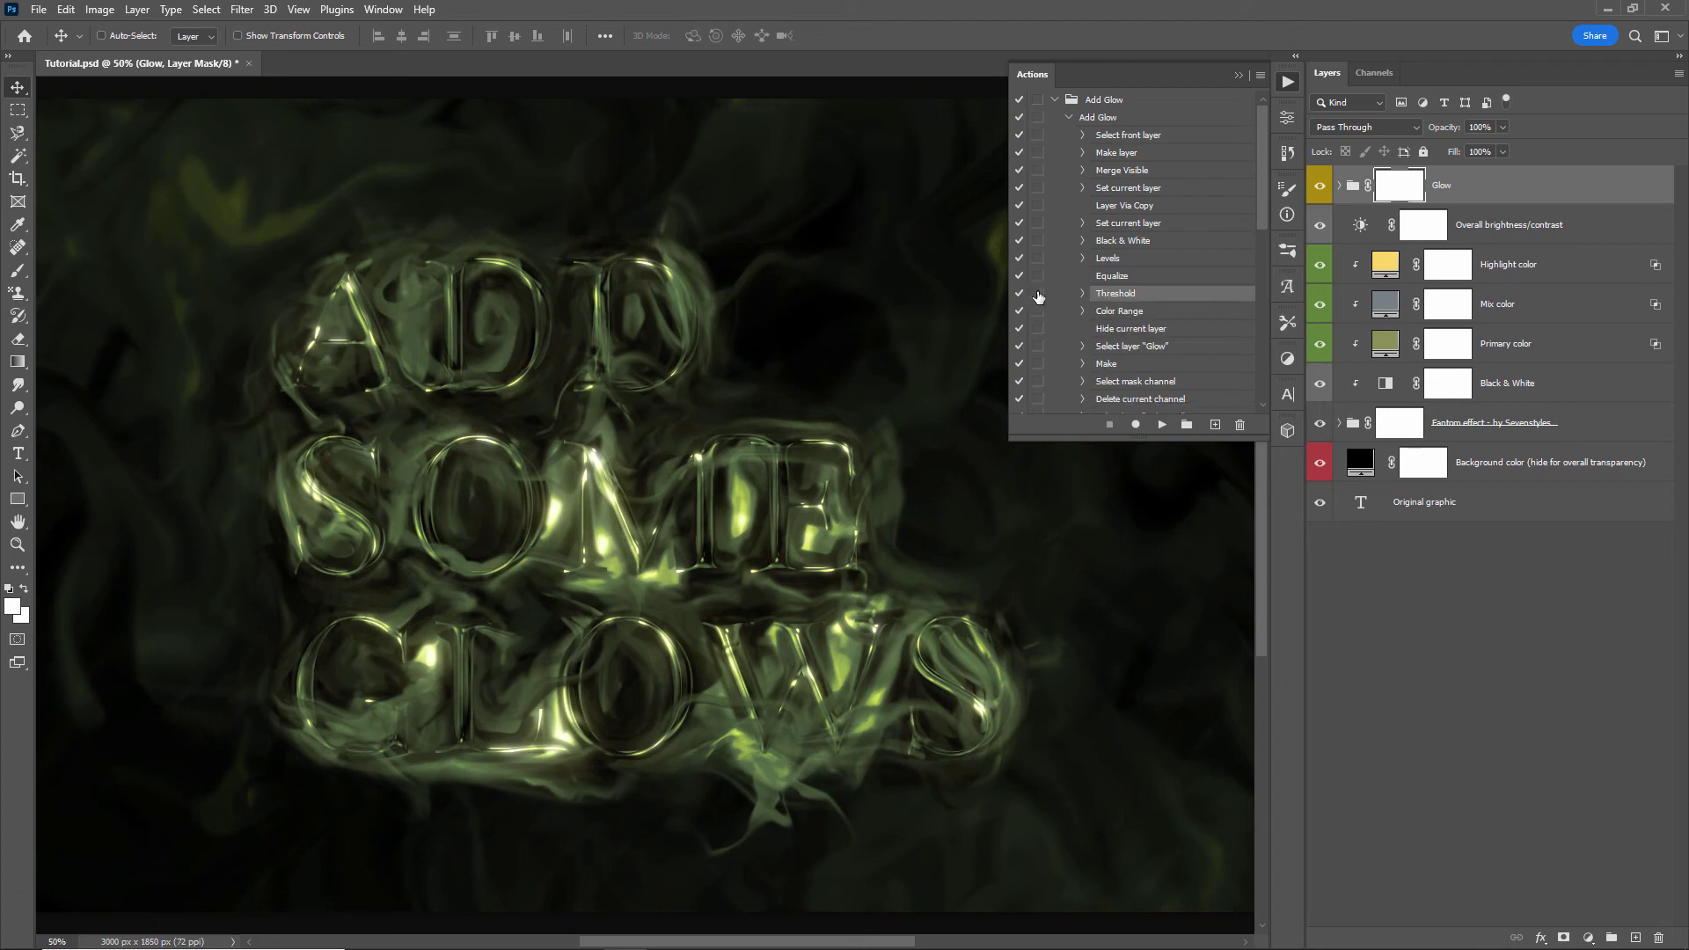
click(1038, 294)
Delete the Glow group and replay Add Glow with Threshold level 252
key(Delete)
click(1148, 122)
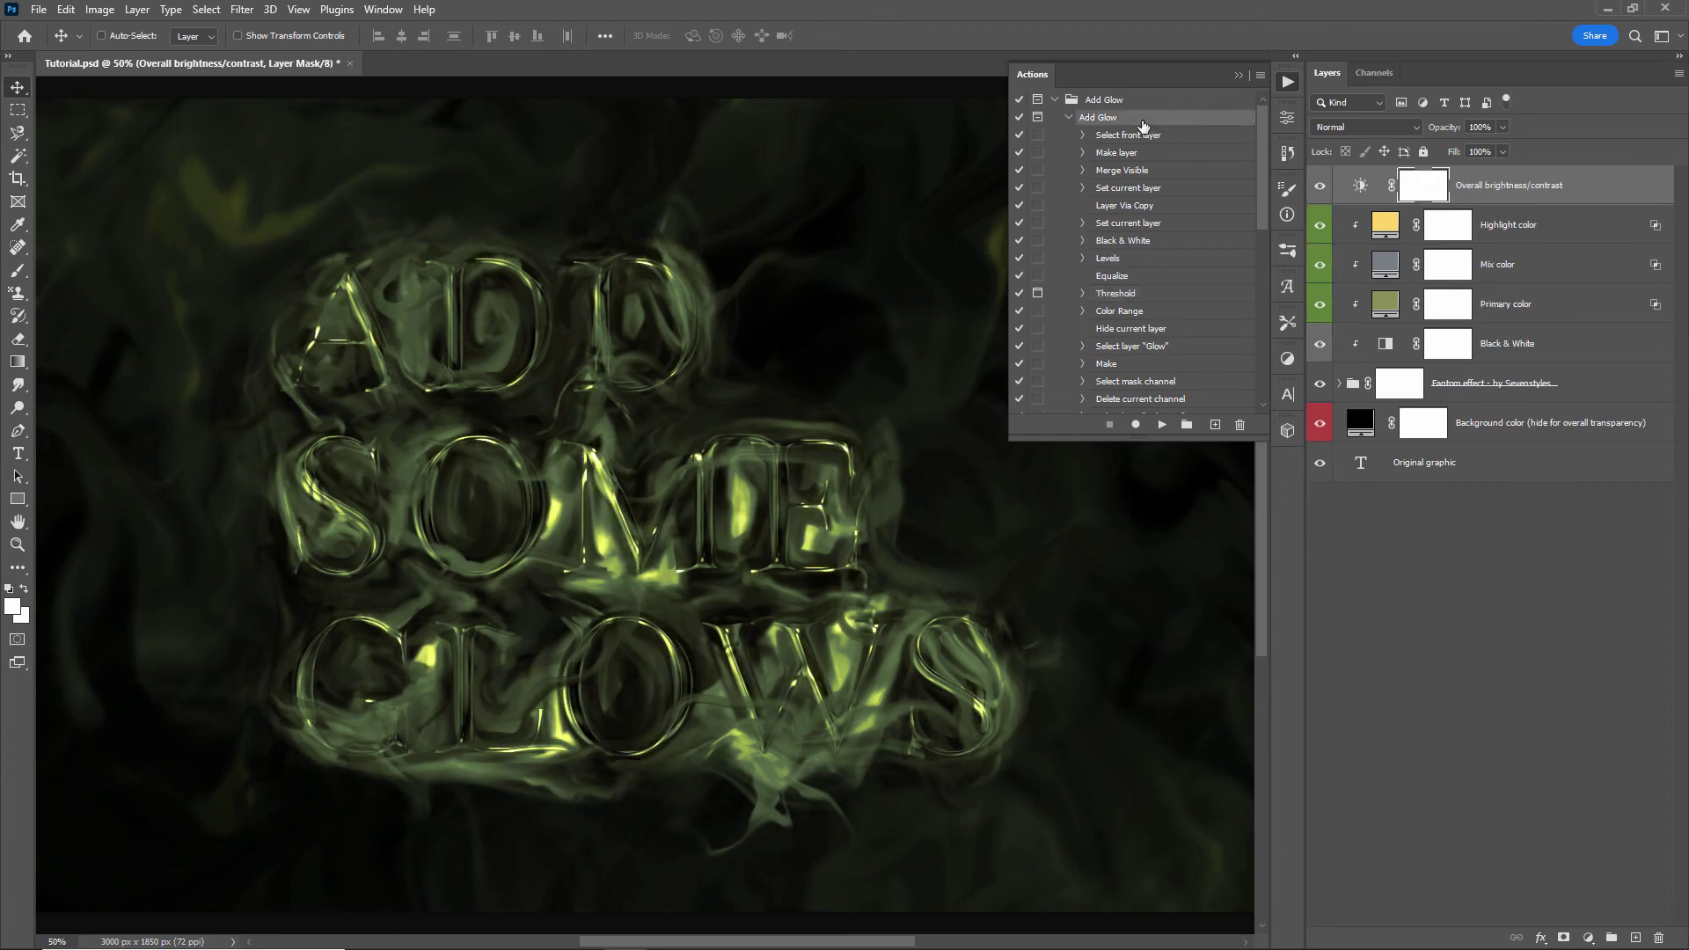
click(1161, 424)
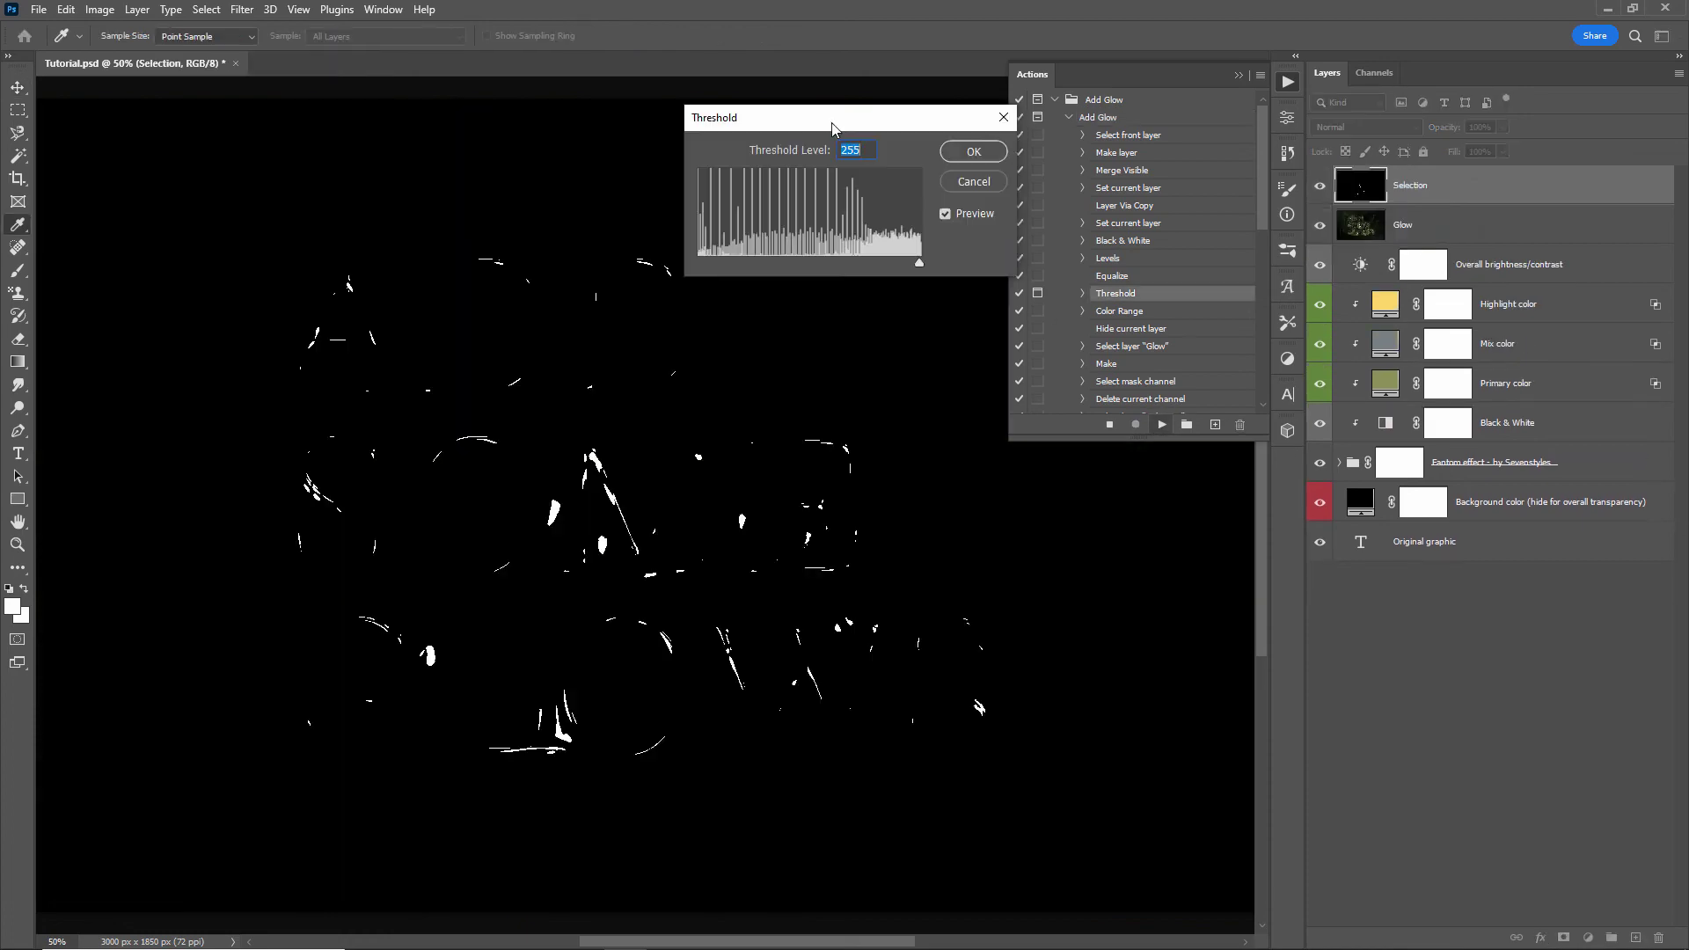
drag(828, 119, 818, 120)
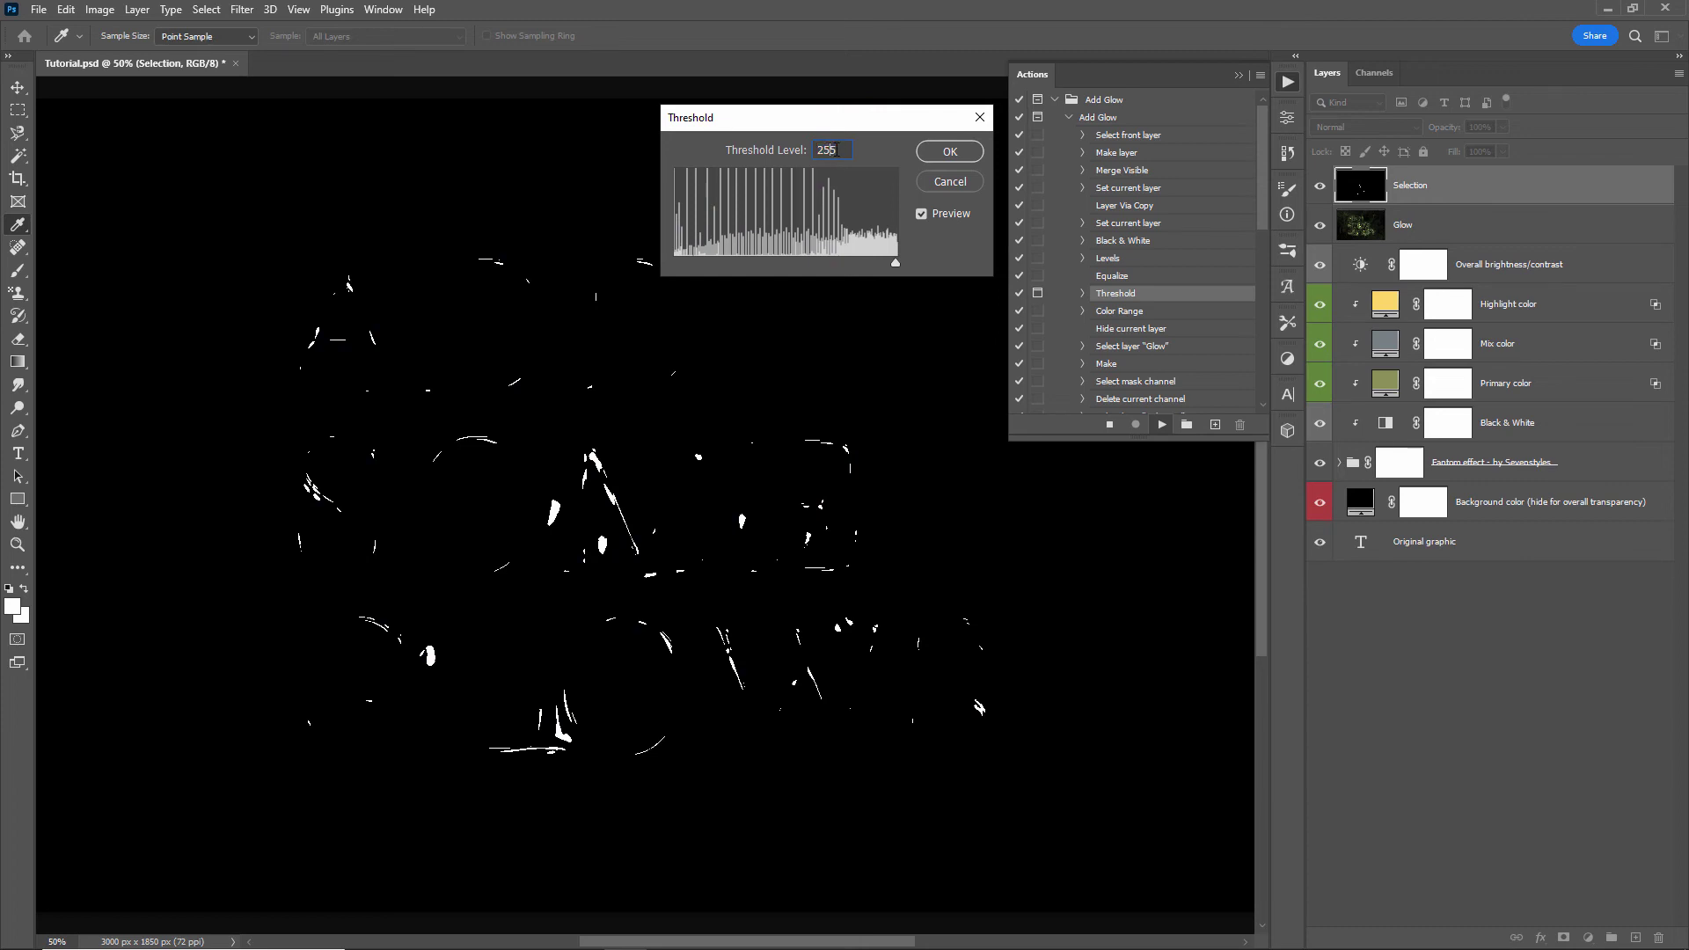
drag(842, 129, 832, 128)
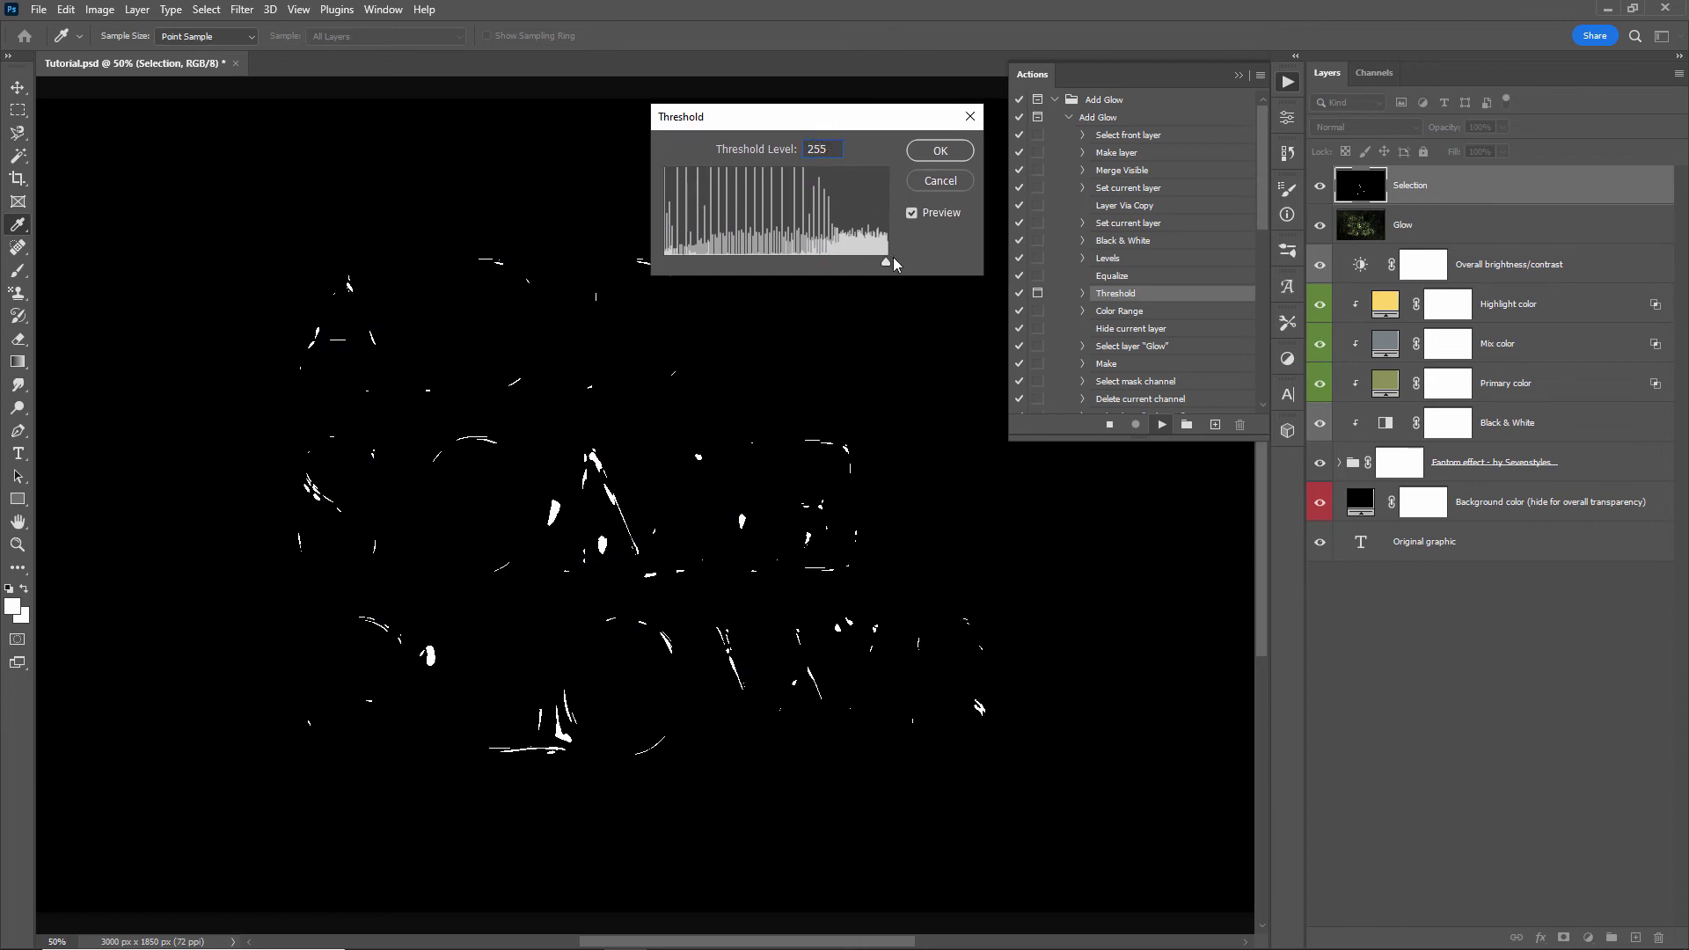
drag(886, 261, 882, 260)
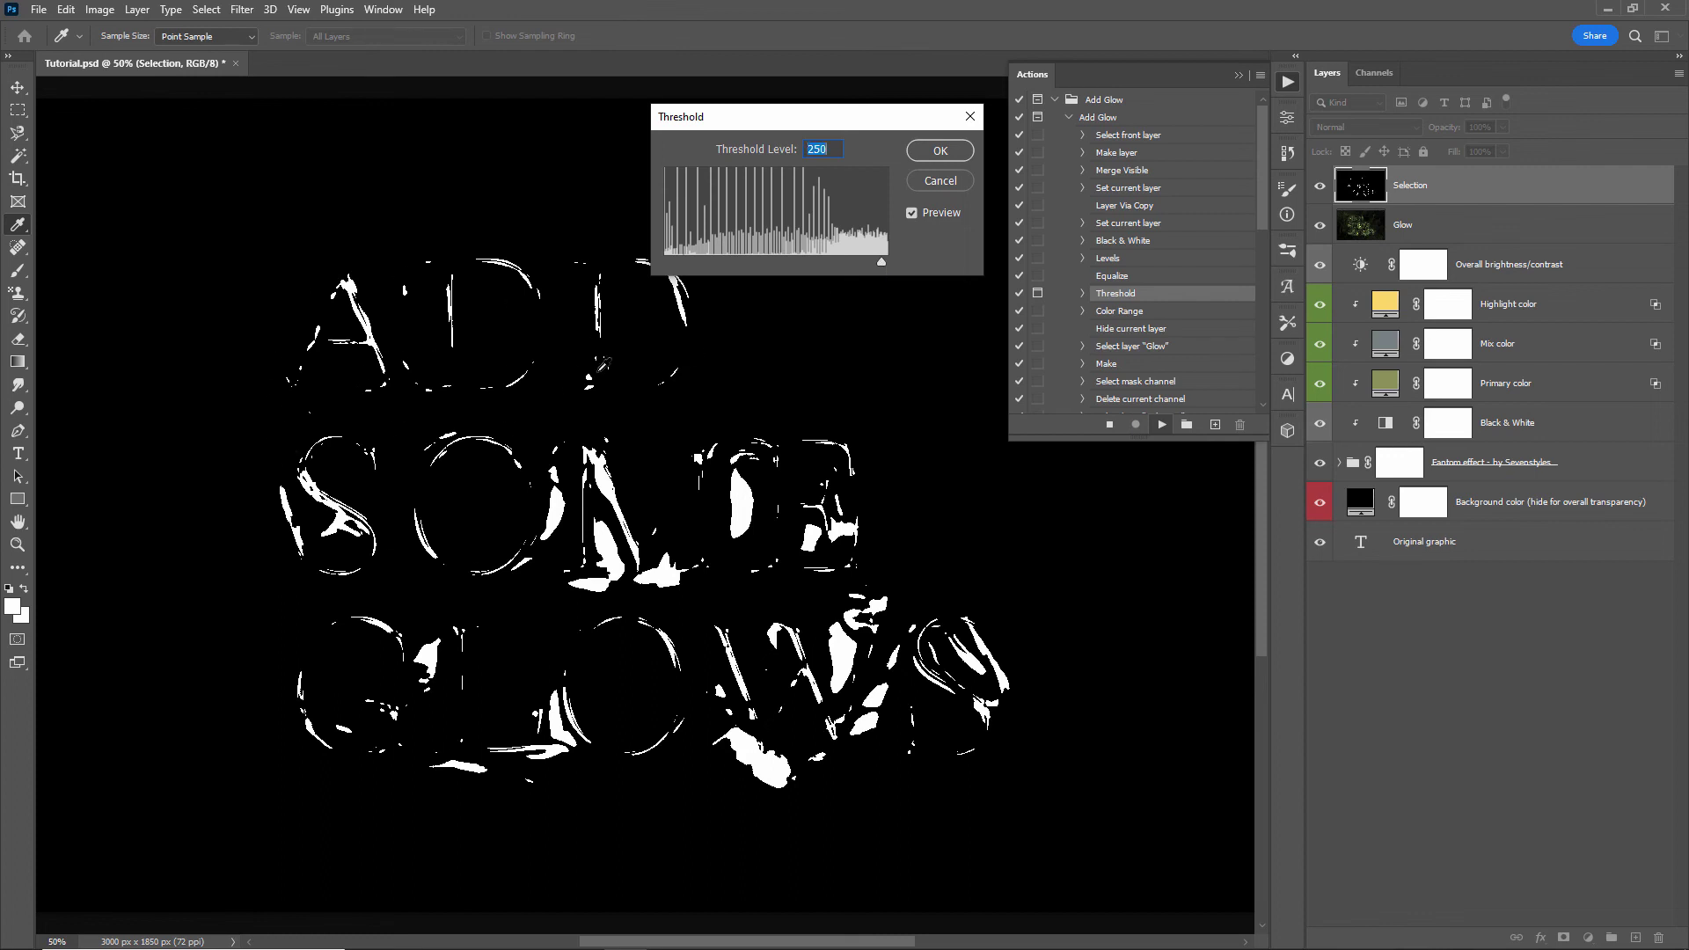
drag(878, 266, 883, 260)
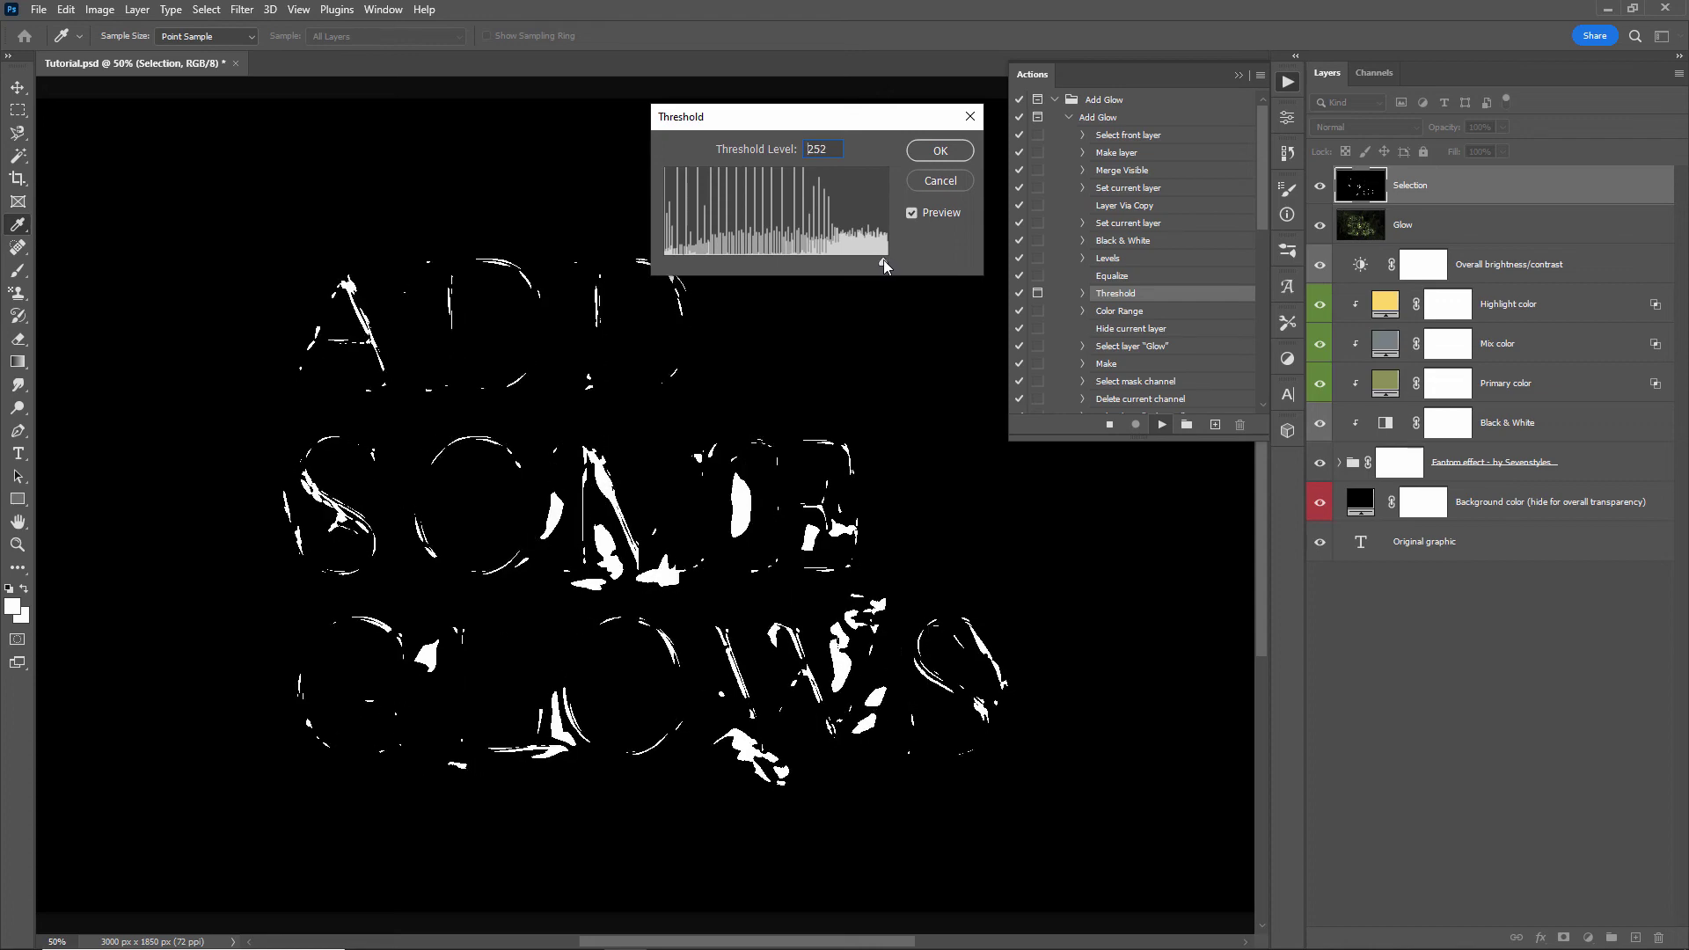
key(Return)
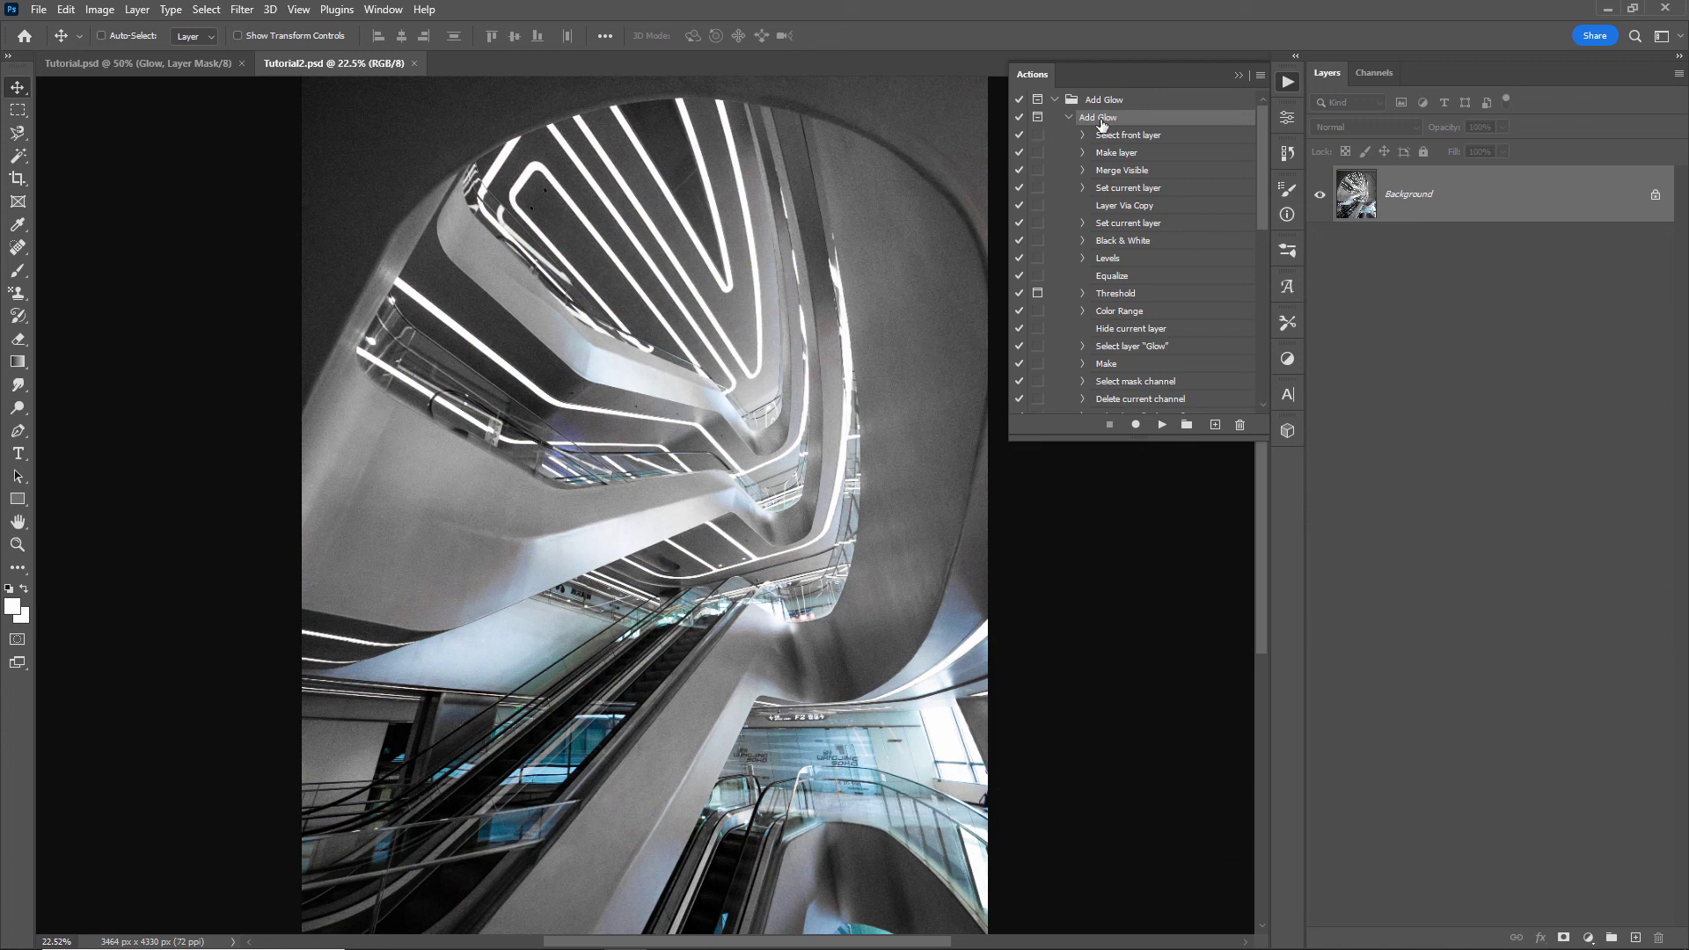
Run Add Glow on Tutorial2.psd with Threshold level 241
click(1162, 425)
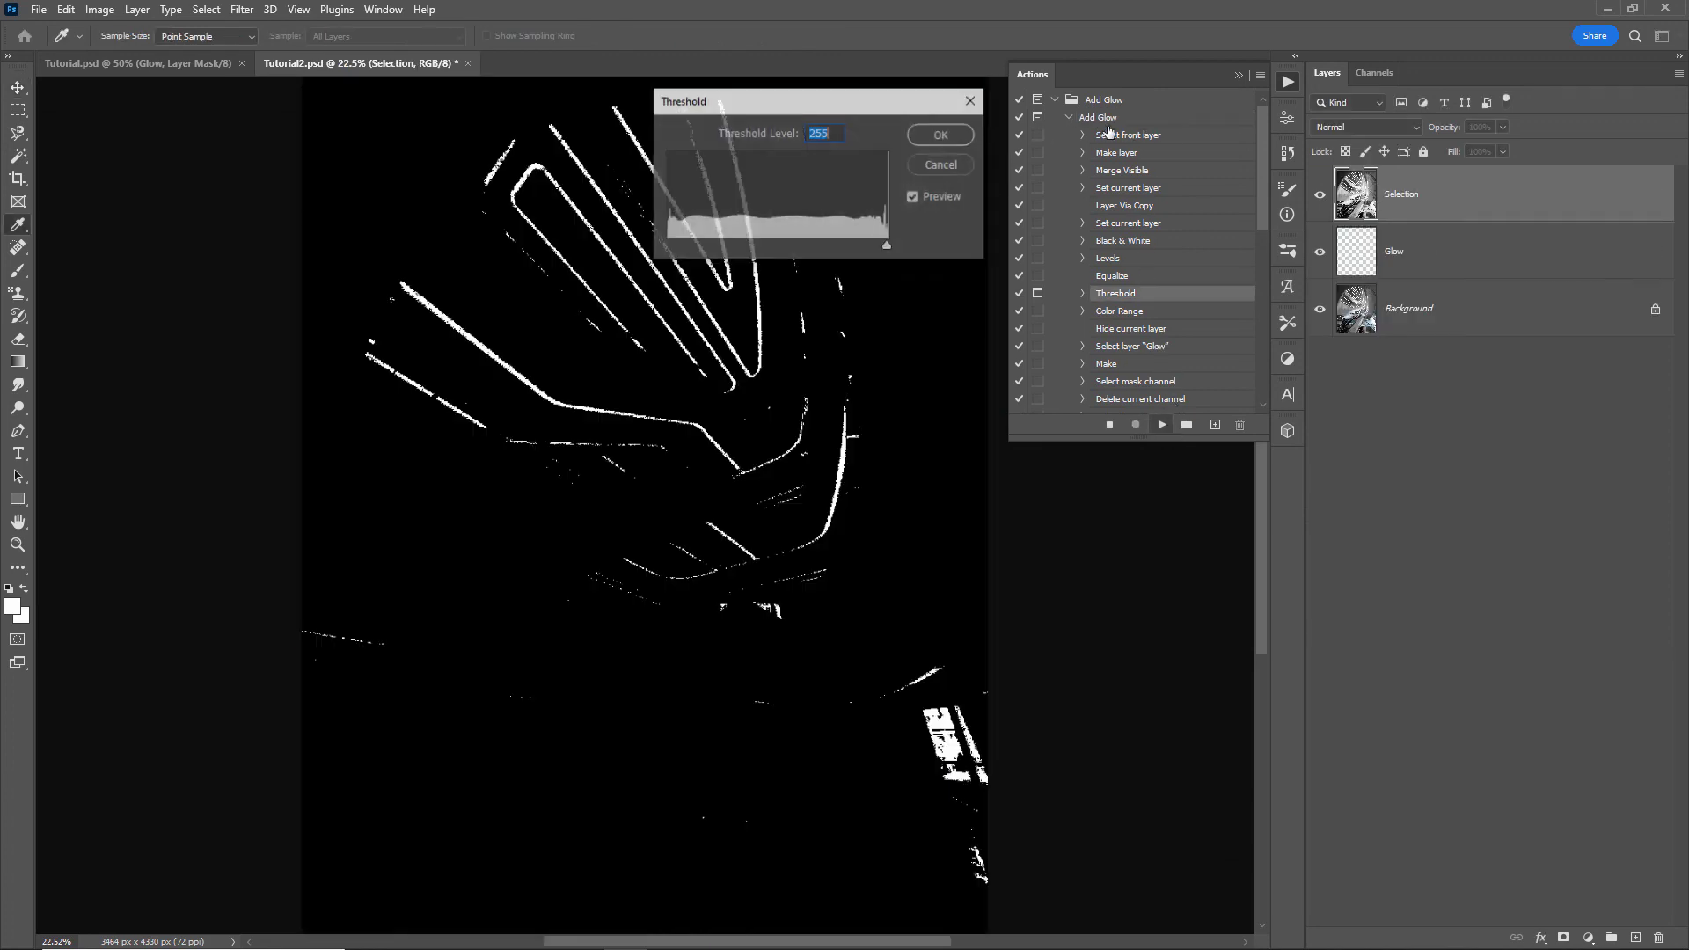
drag(827, 100, 1000, 100)
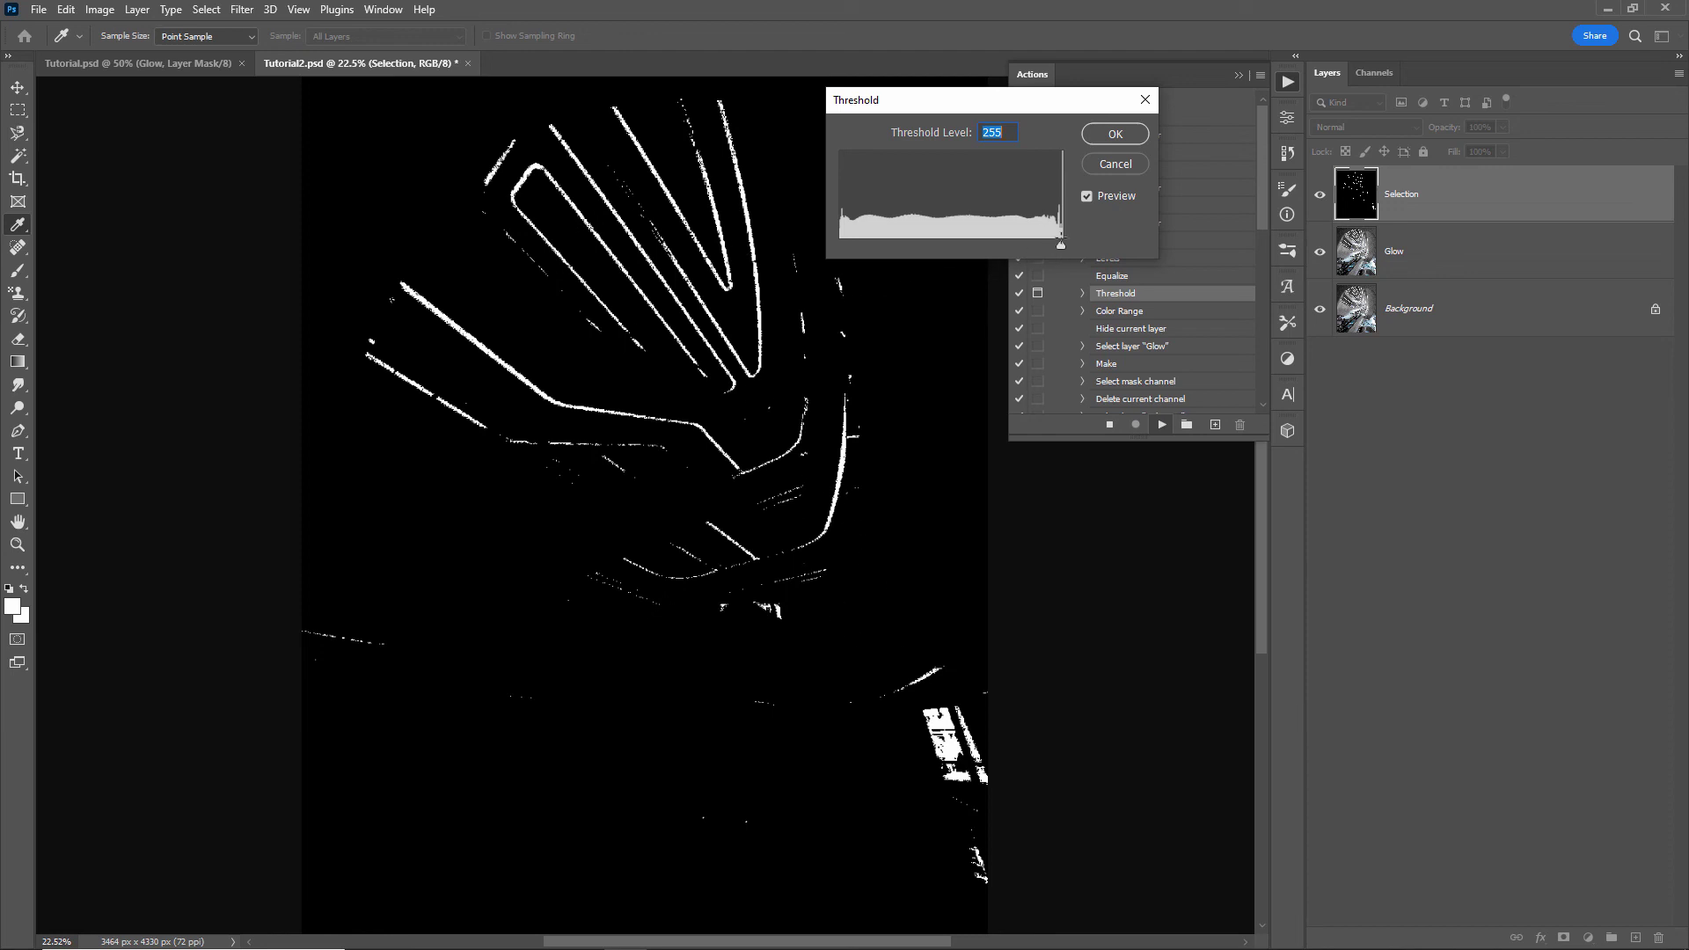
drag(1061, 243, 1050, 244)
key(Down)
key(Down)
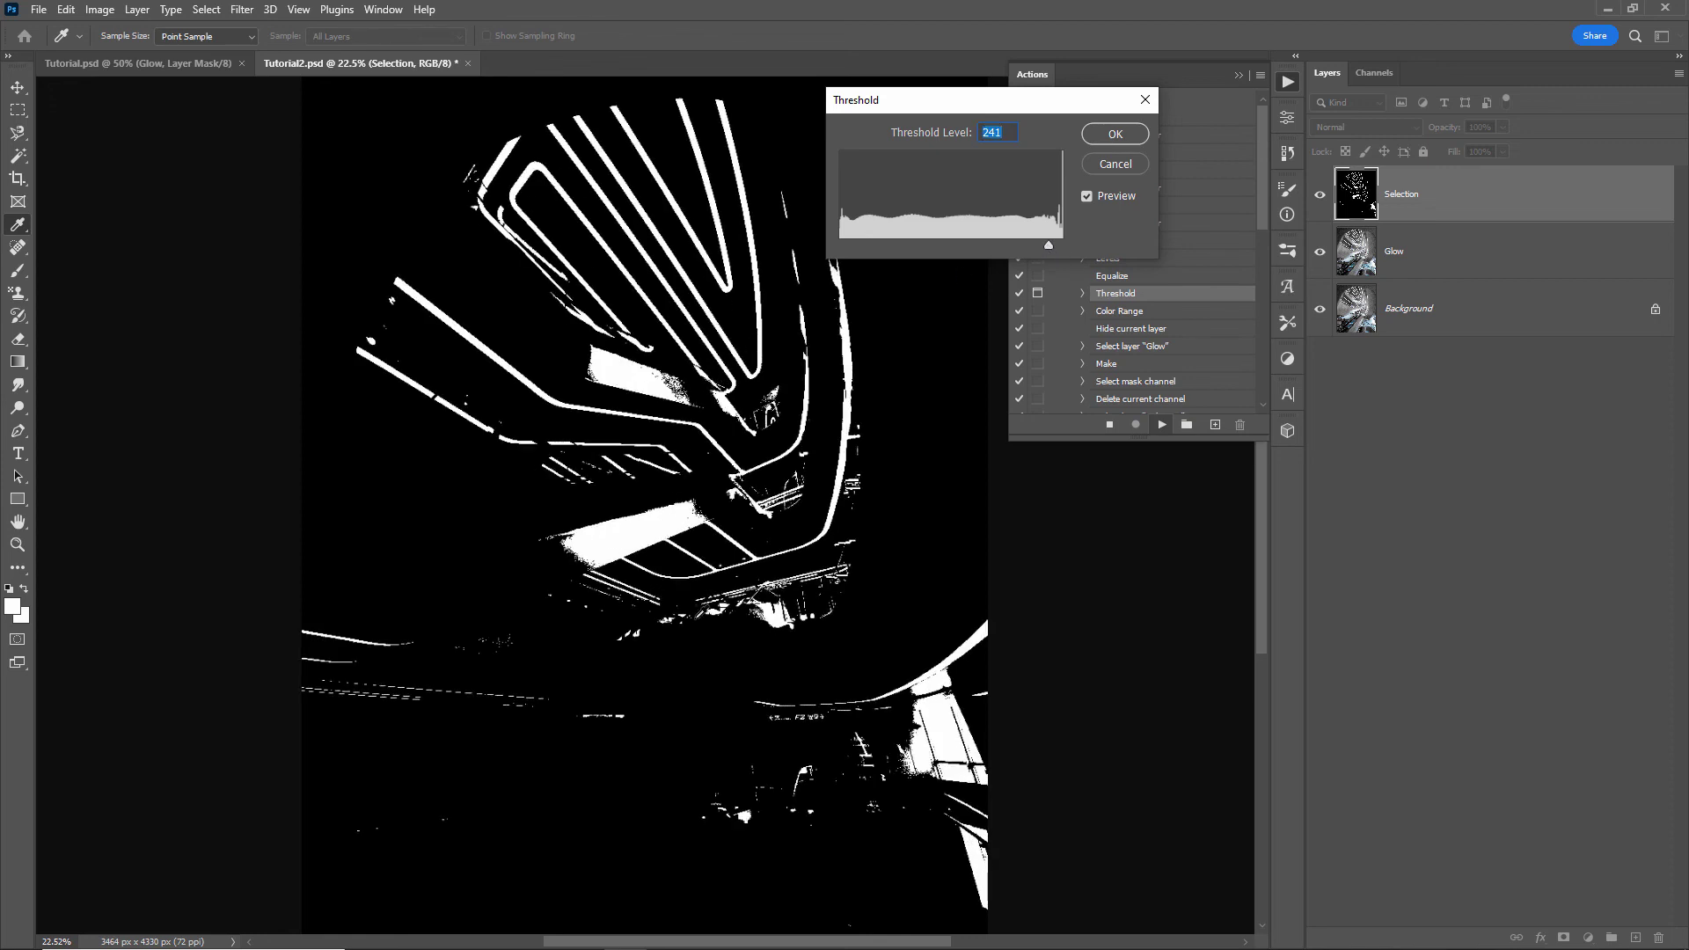
click(1136, 133)
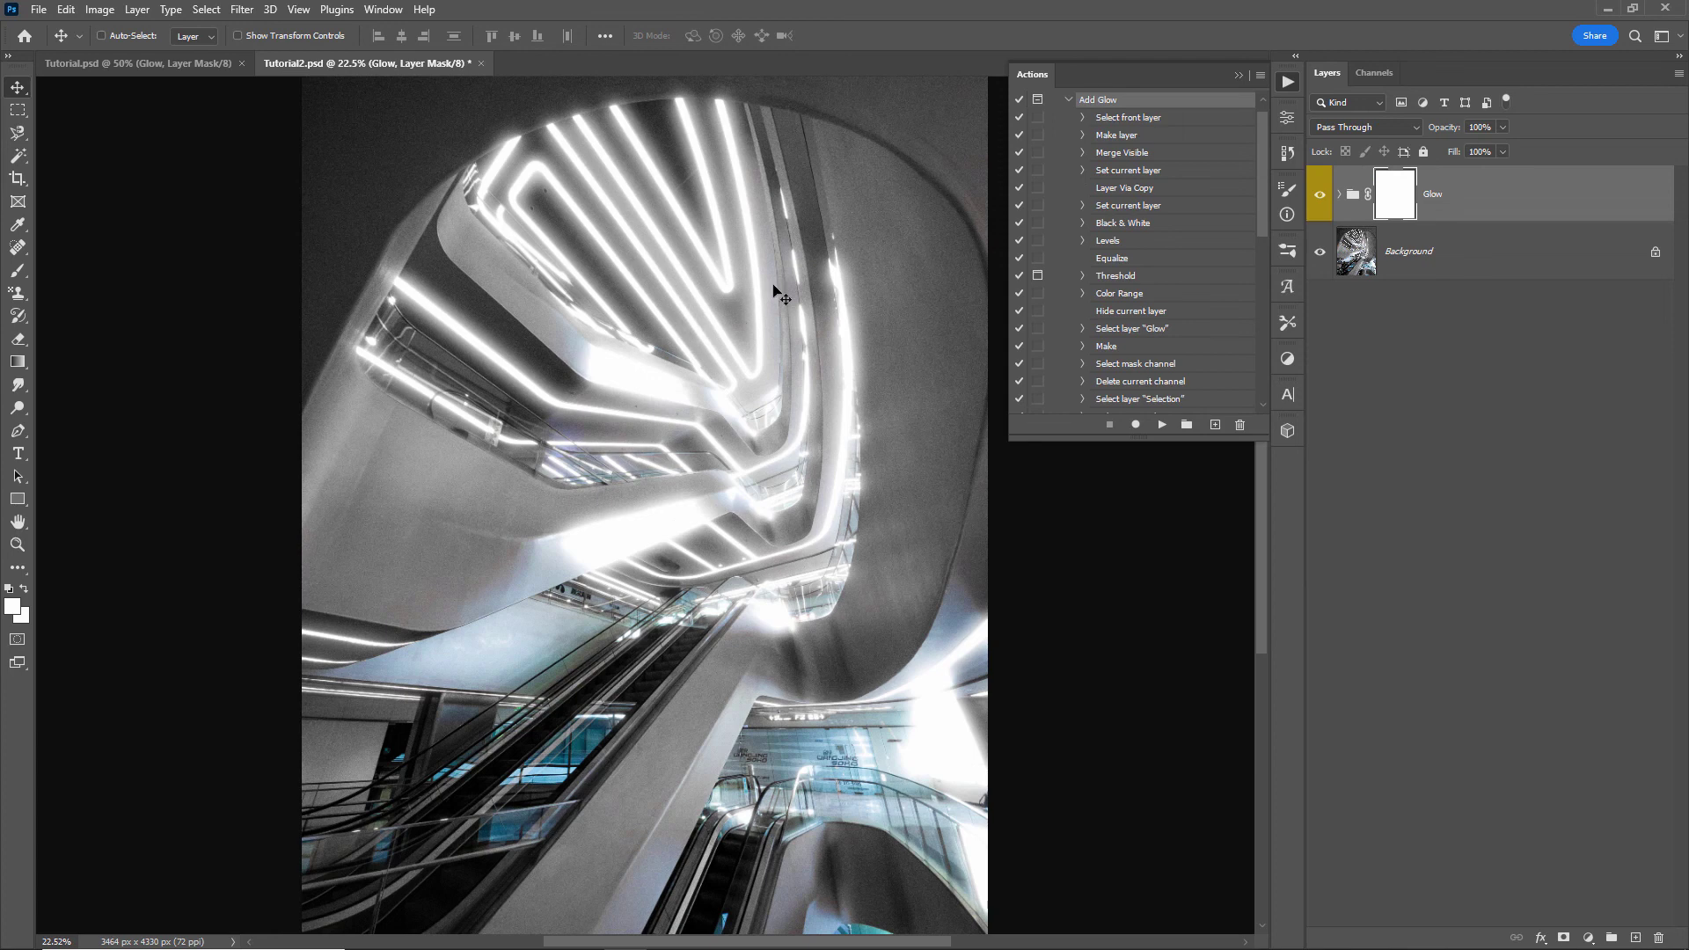
Lower the new Glow group's opacity to 38%
click(1451, 198)
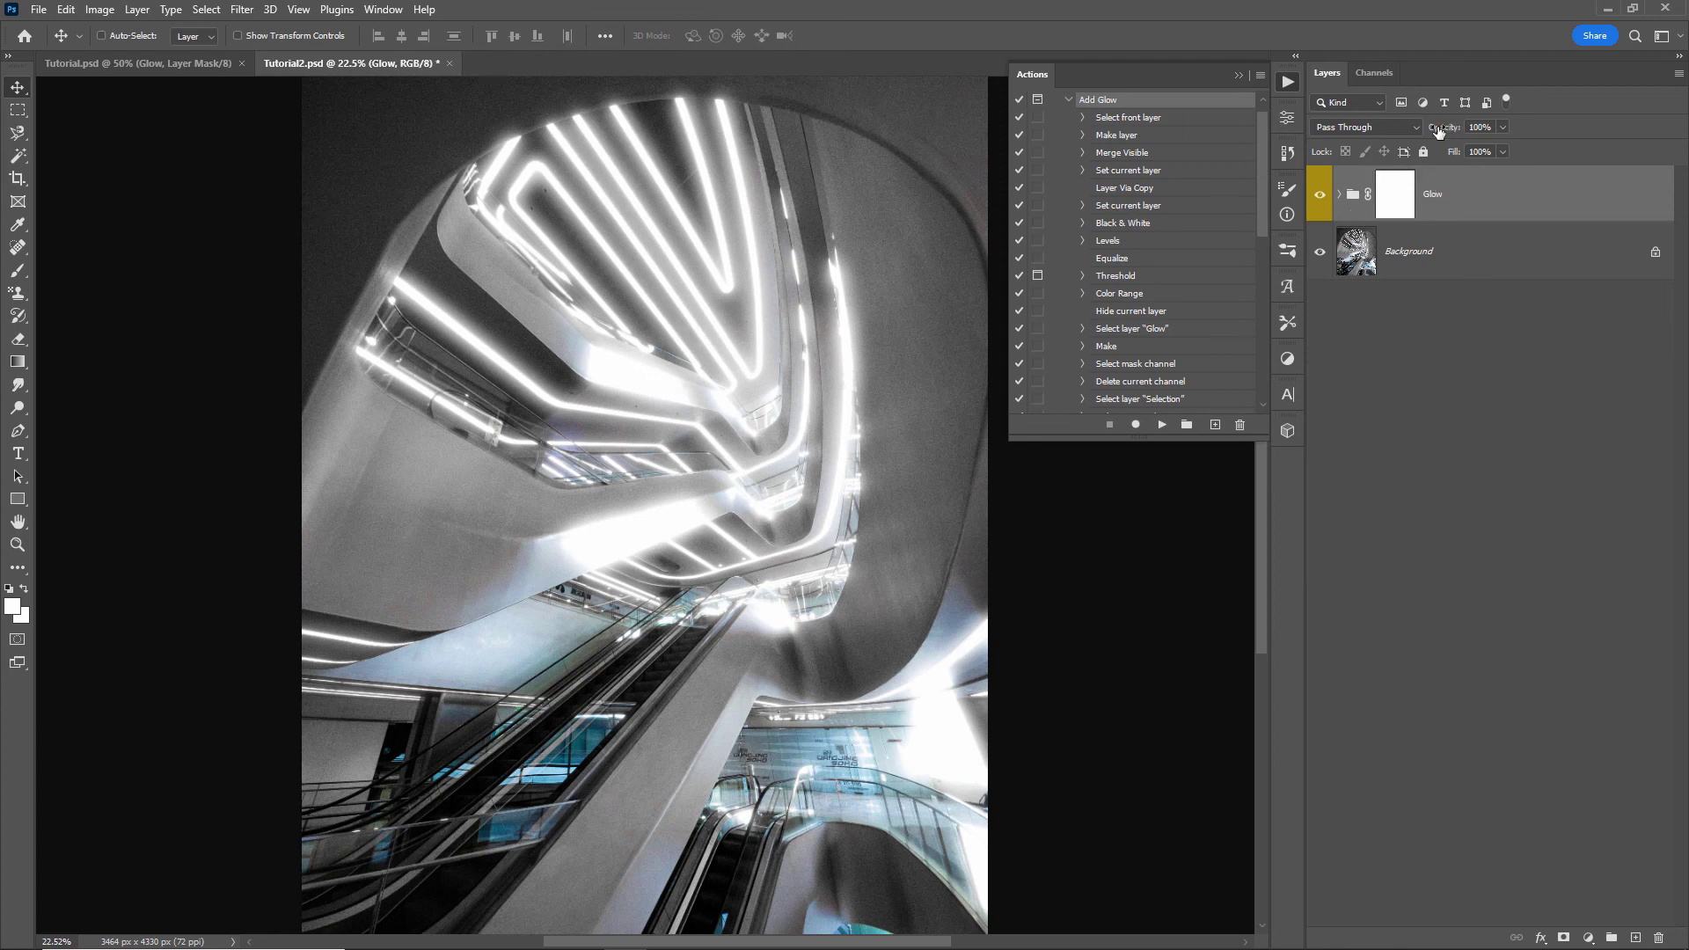
drag(1447, 129, 1201, 132)
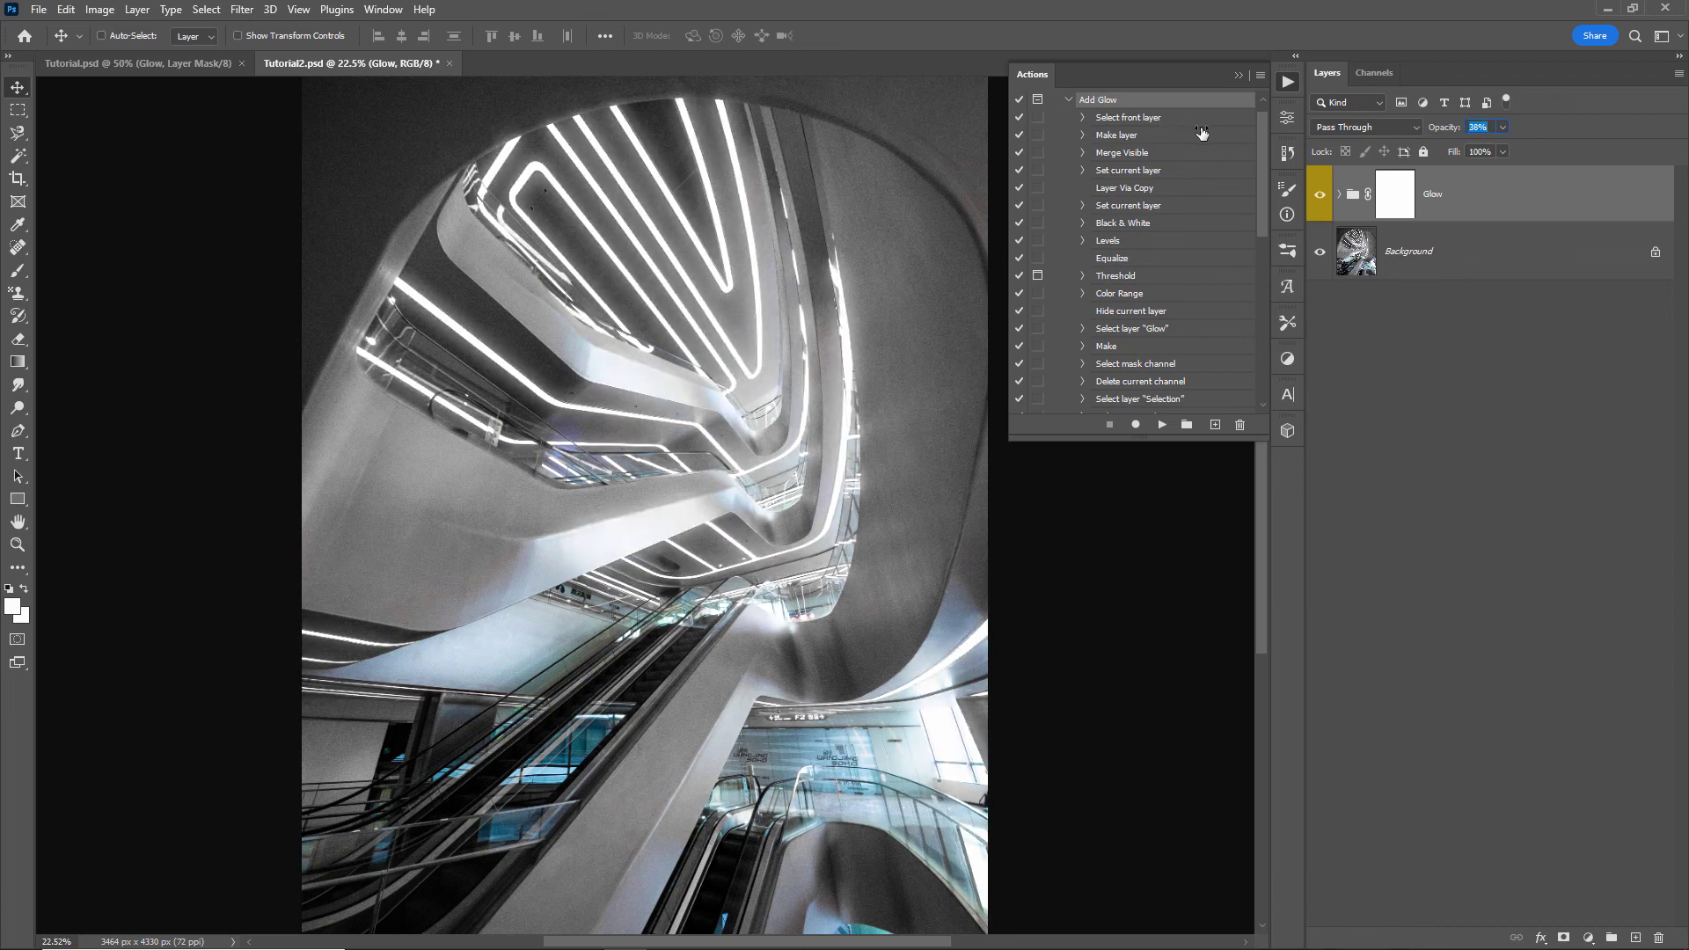
click(1339, 194)
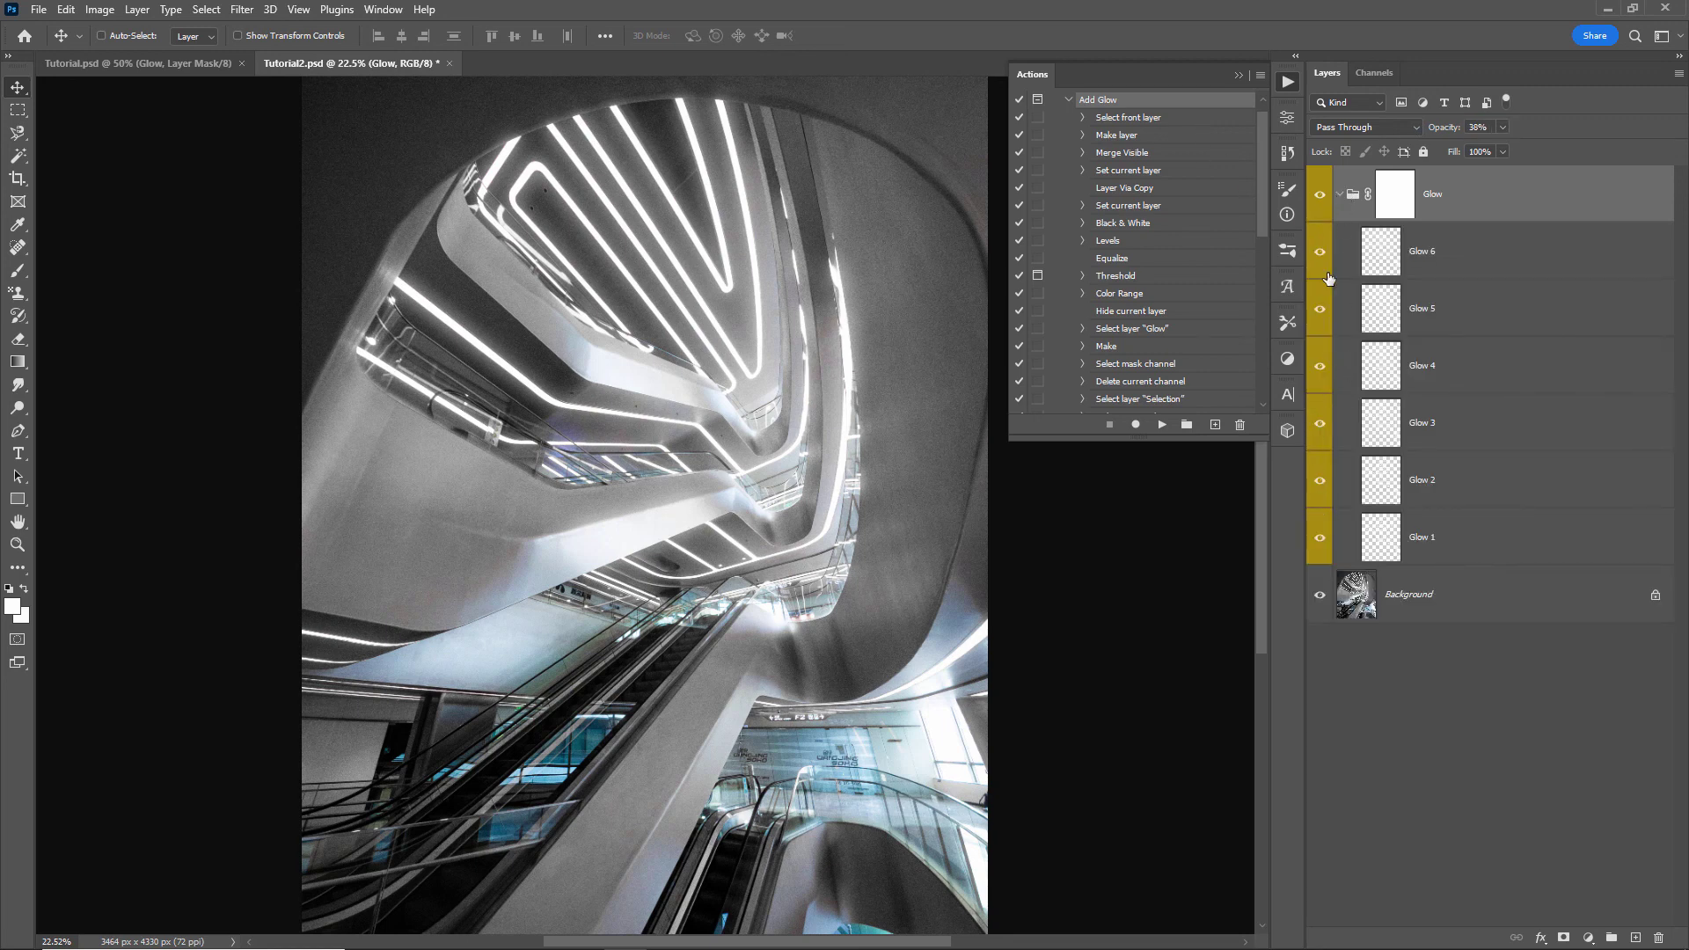
click(1340, 193)
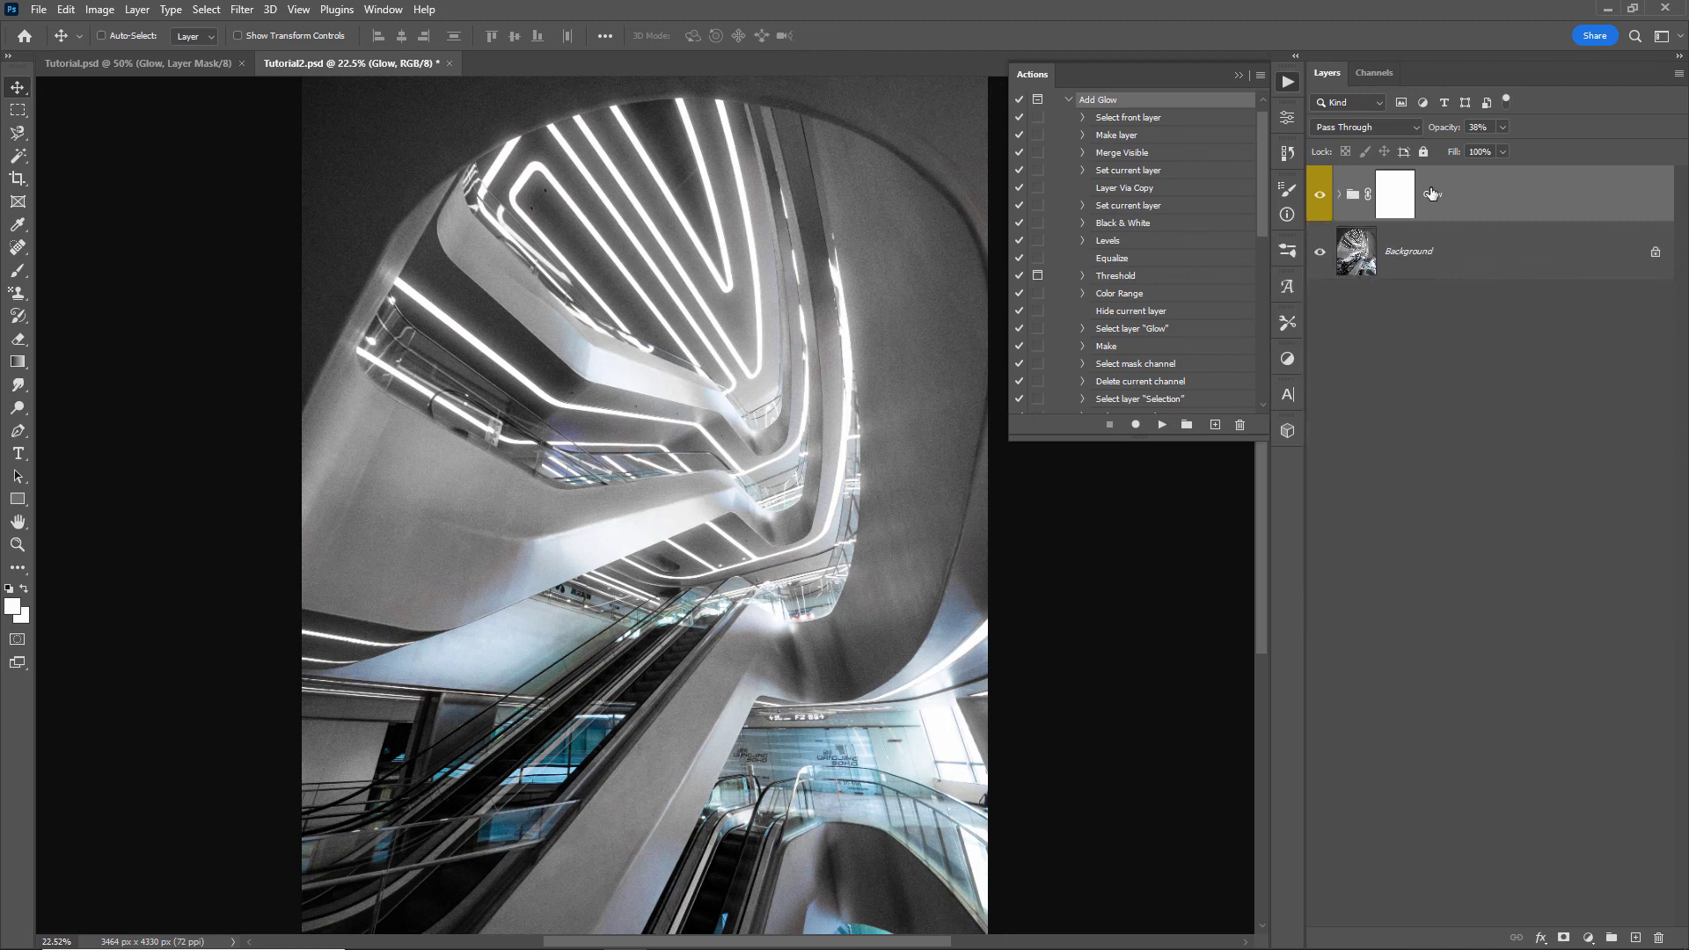